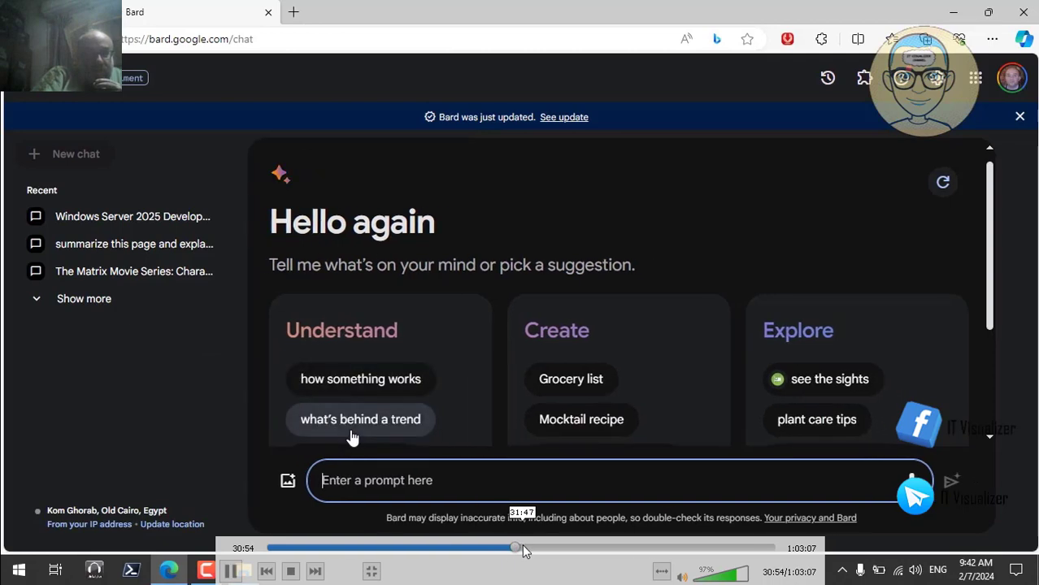
- Skip the recording ahead past the ChatGPT answer to the DCSM0125 VM's lock screen
{"action": "left_click_drag", "start_coordinate": [517, 551], "coordinate": [534, 553]}
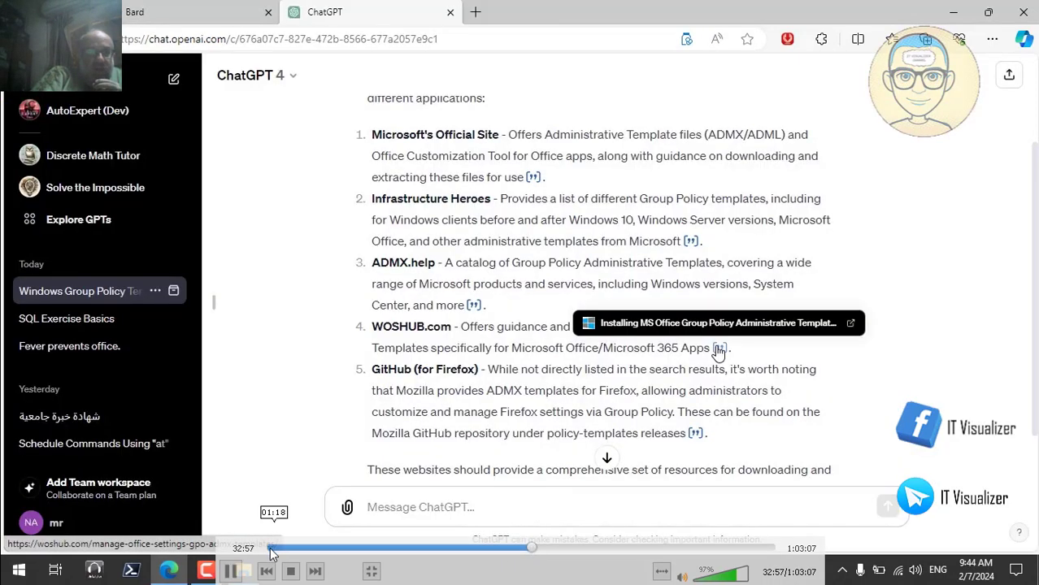
{"action": "left_click", "coordinate": [540, 547]}
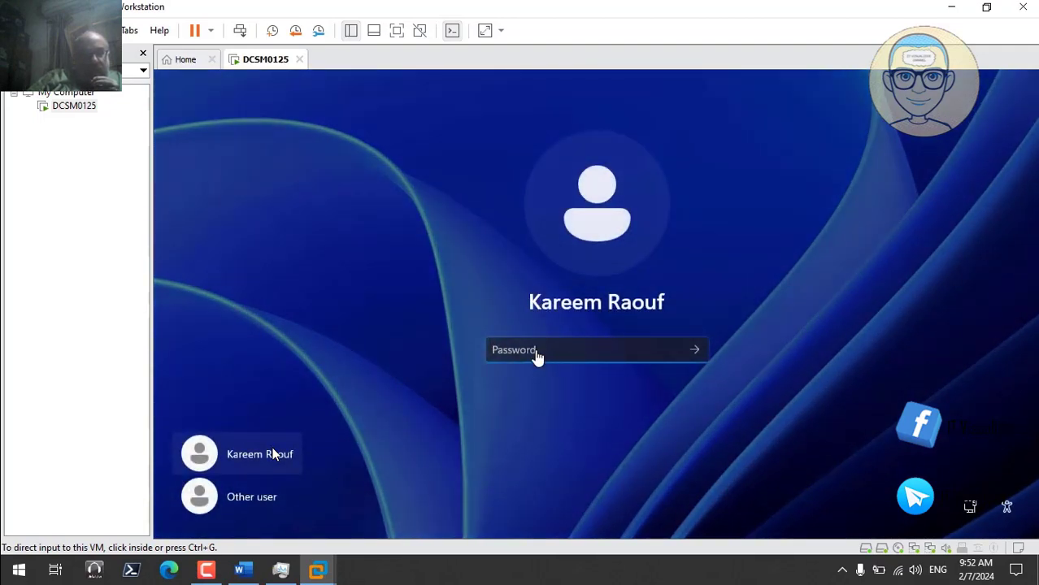
- Sign in to the DCSM0125 virtual machine by entering the account password
{"action": "left_click", "coordinate": [536, 357]}
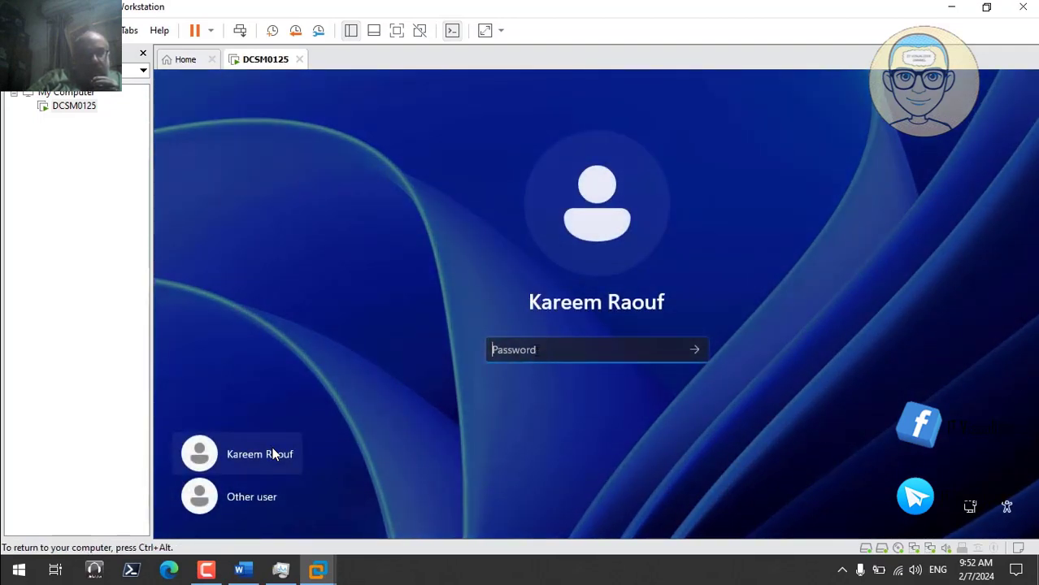
{"action": "type", "text": "1"}
{"action": "key", "text": "Return"}
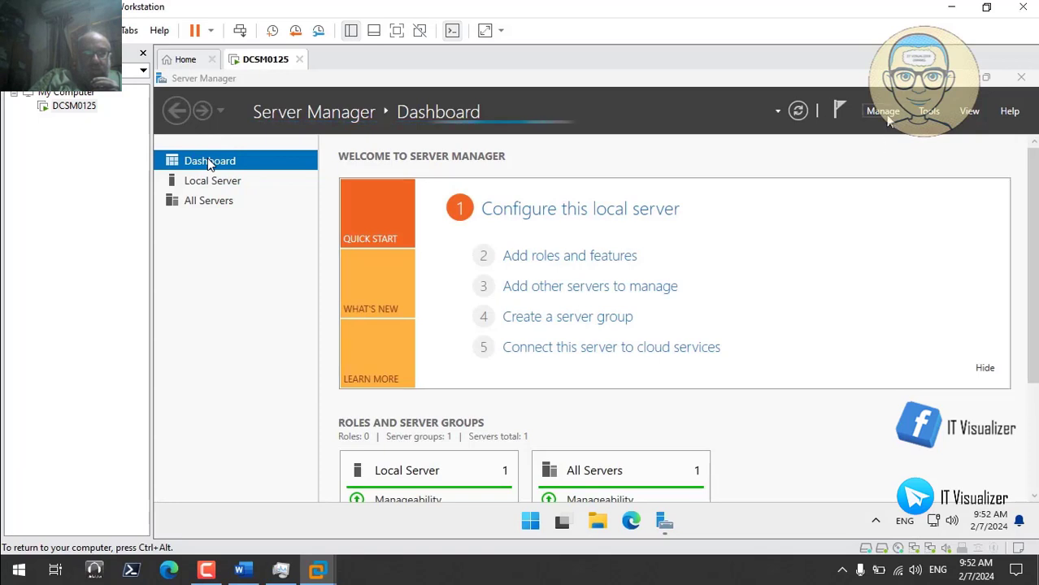
- Set Server Manager not to start automatically at logon
{"action": "left_click", "coordinate": [886, 114]}
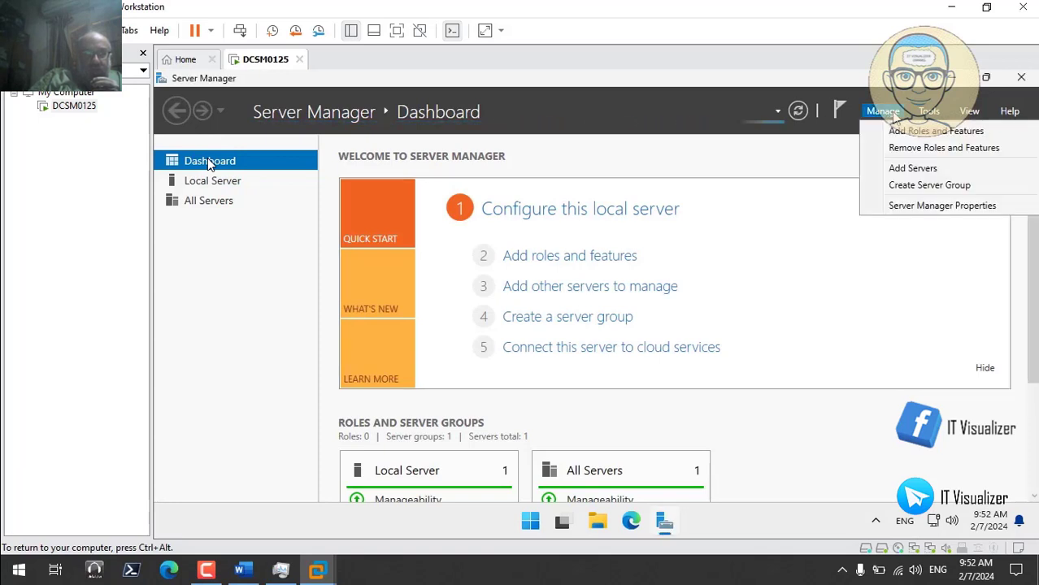
{"action": "left_click", "coordinate": [915, 210]}
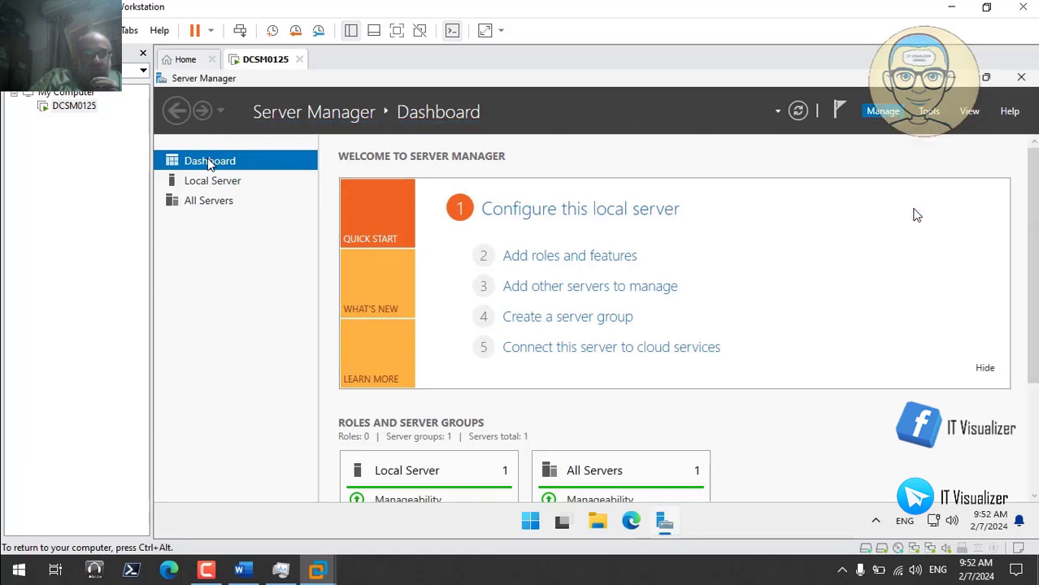
{"action": "left_click", "coordinate": [423, 322]}
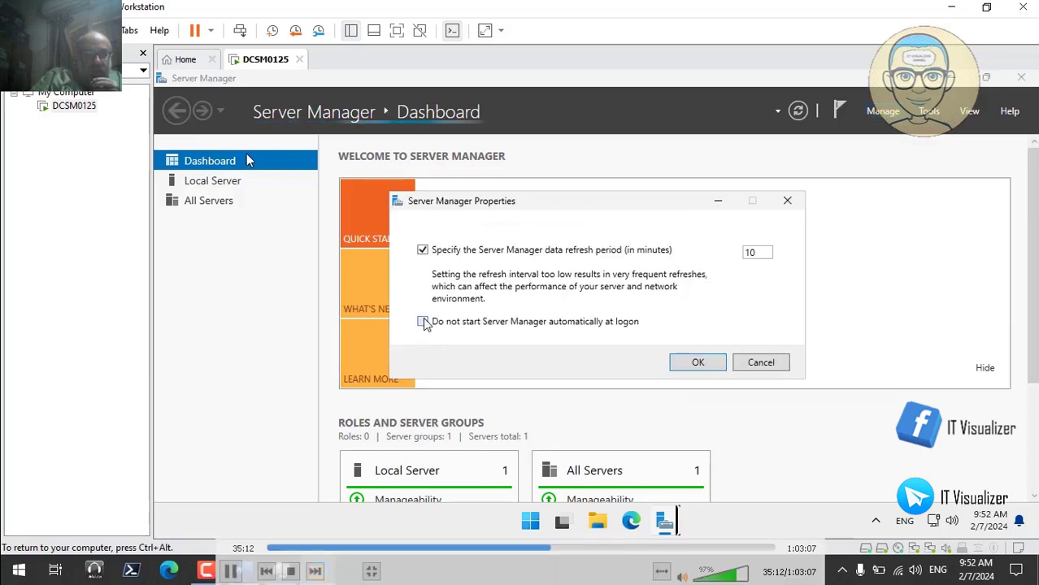
{"action": "left_click", "coordinate": [696, 362]}
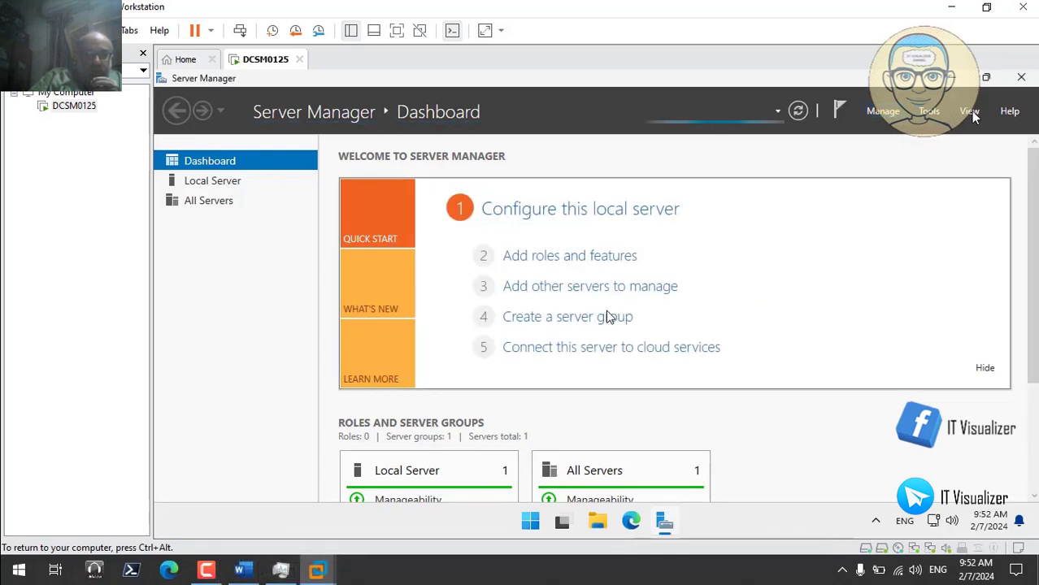
- Close Server Manager and bring up File Explorer showing the C:\Users folder
{"action": "left_click", "coordinate": [1022, 79]}
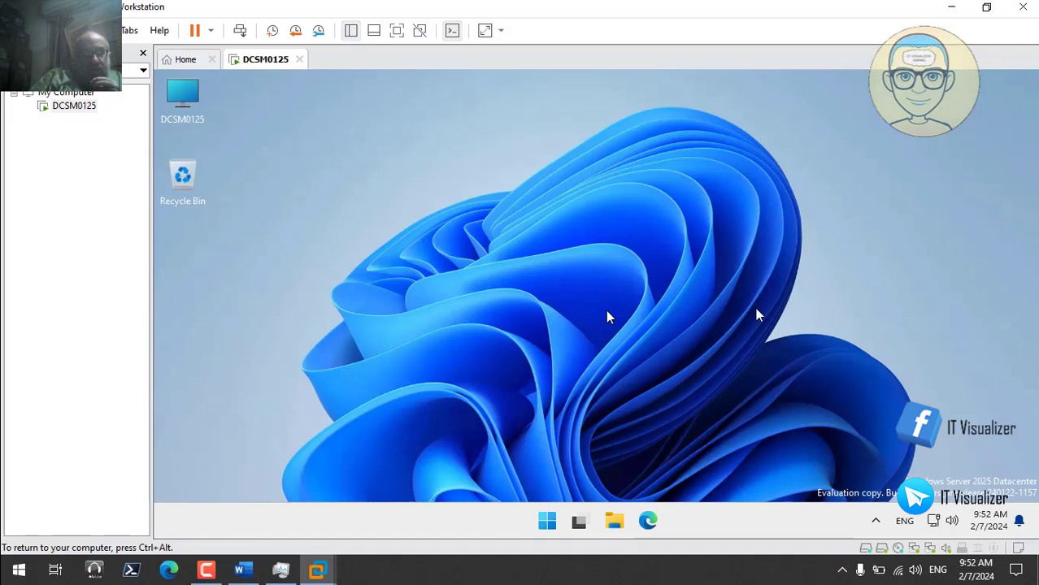
{"action": "right_click", "coordinate": [764, 520]}
{"action": "left_click", "coordinate": [793, 492]}
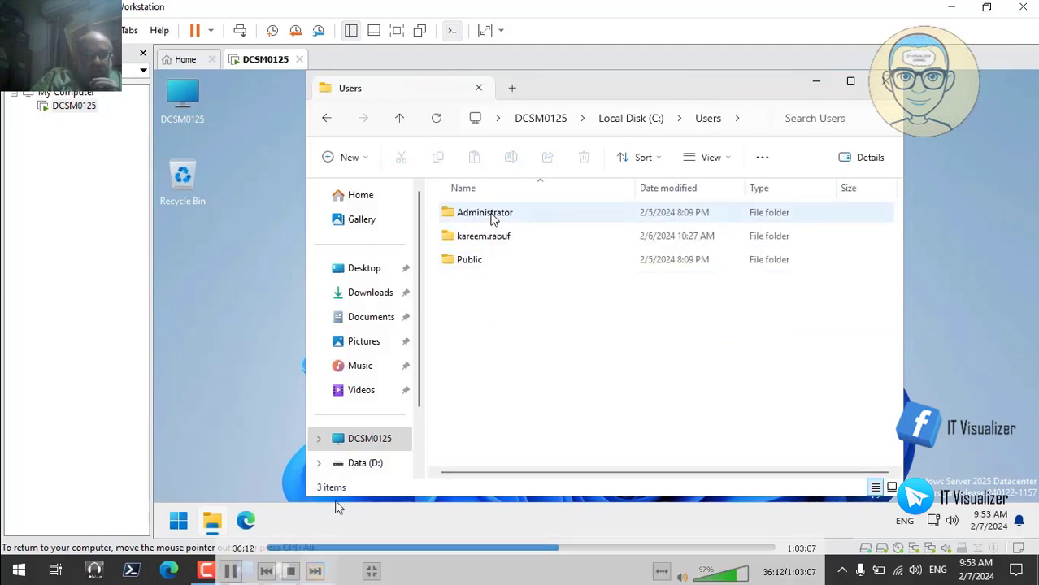
- Pause the recording at the Administrator permission prompt, then resume it to reach The Matrix Lab Final
{"action": "left_click", "coordinate": [232, 569]}
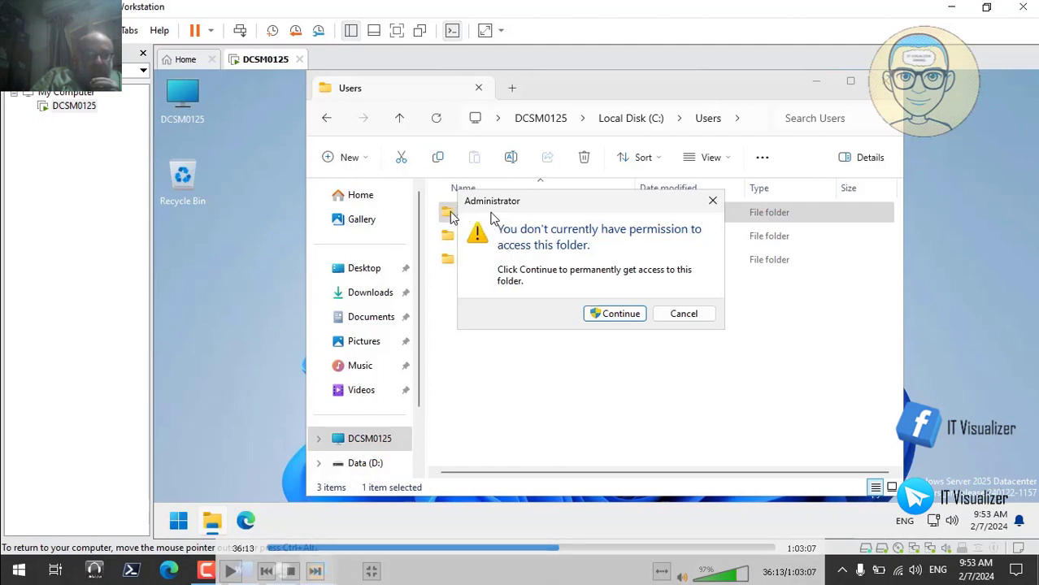
{"action": "left_click", "coordinate": [232, 573]}
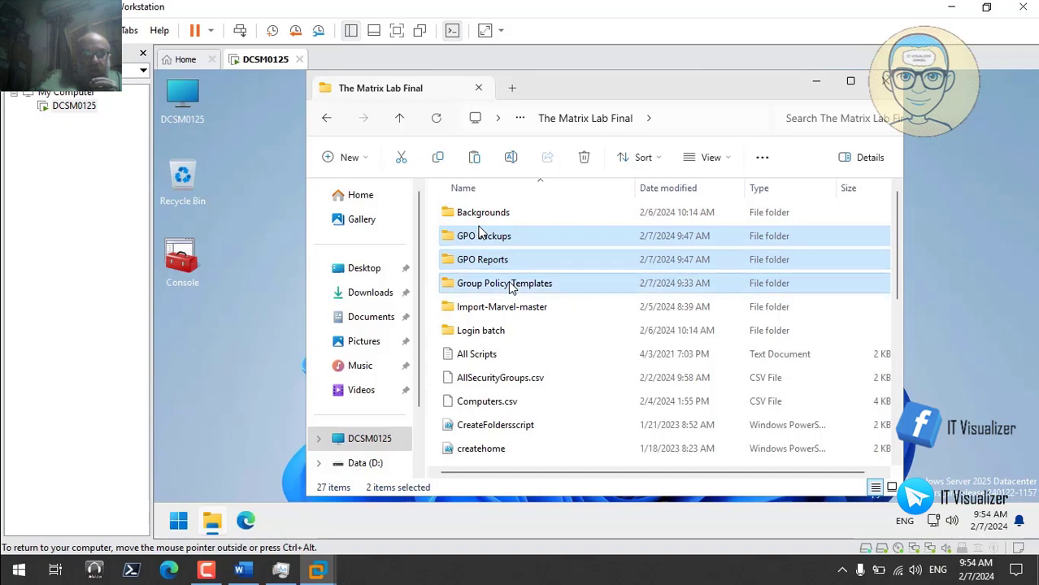
- Copy the three selected folders from The Matrix Lab Final and paste them into Data (D:)
{"action": "right_click", "coordinate": [510, 286]}
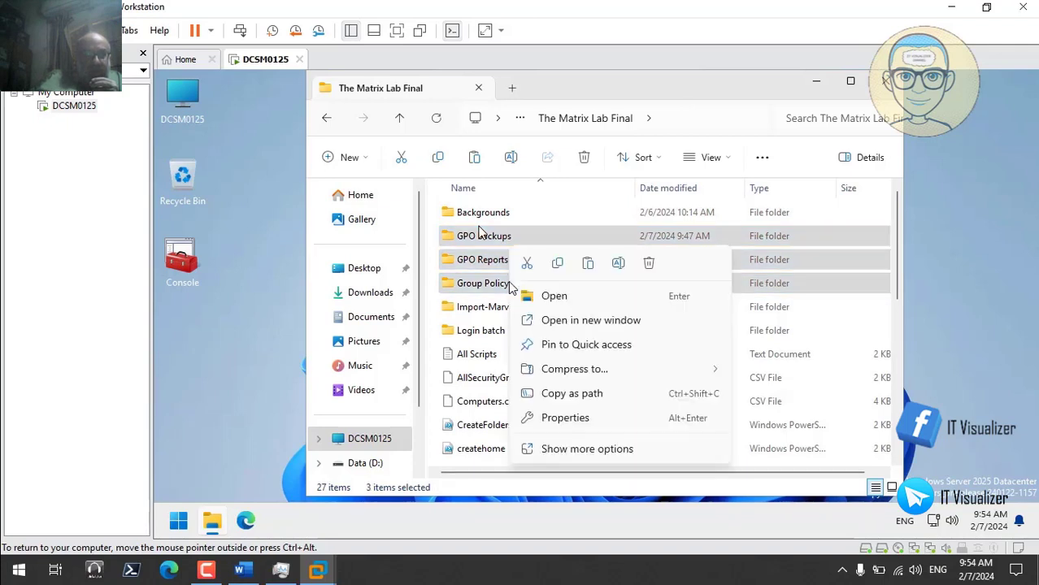
{"action": "left_click", "coordinate": [559, 264]}
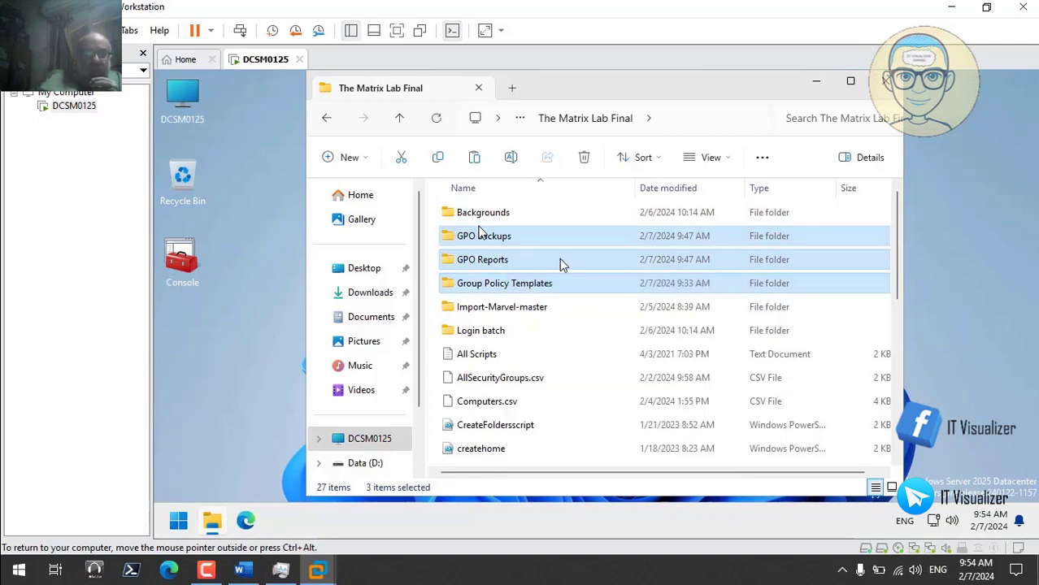
{"action": "left_click", "coordinate": [370, 439]}
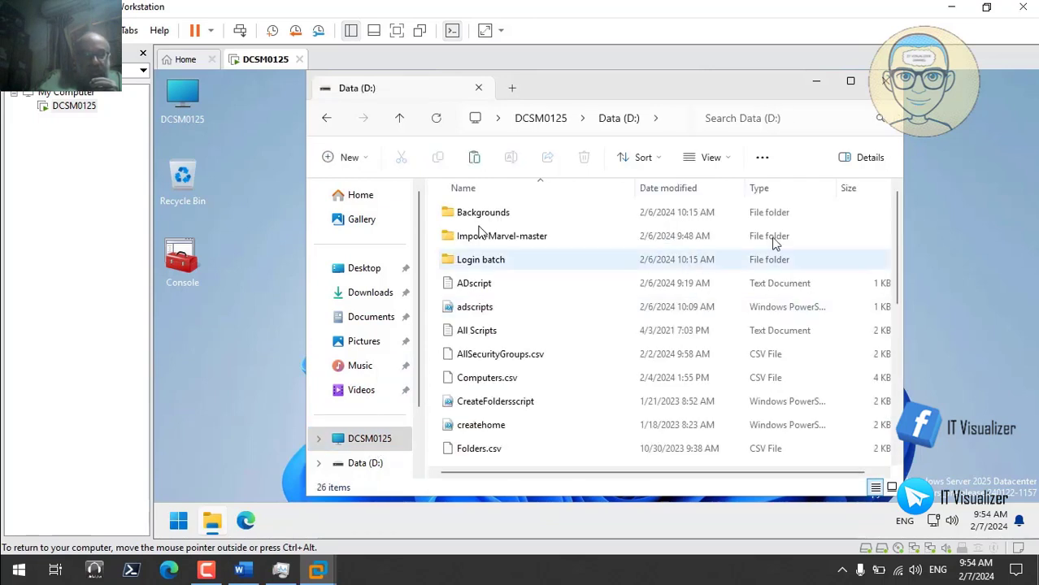
{"action": "right_click", "coordinate": [863, 232]}
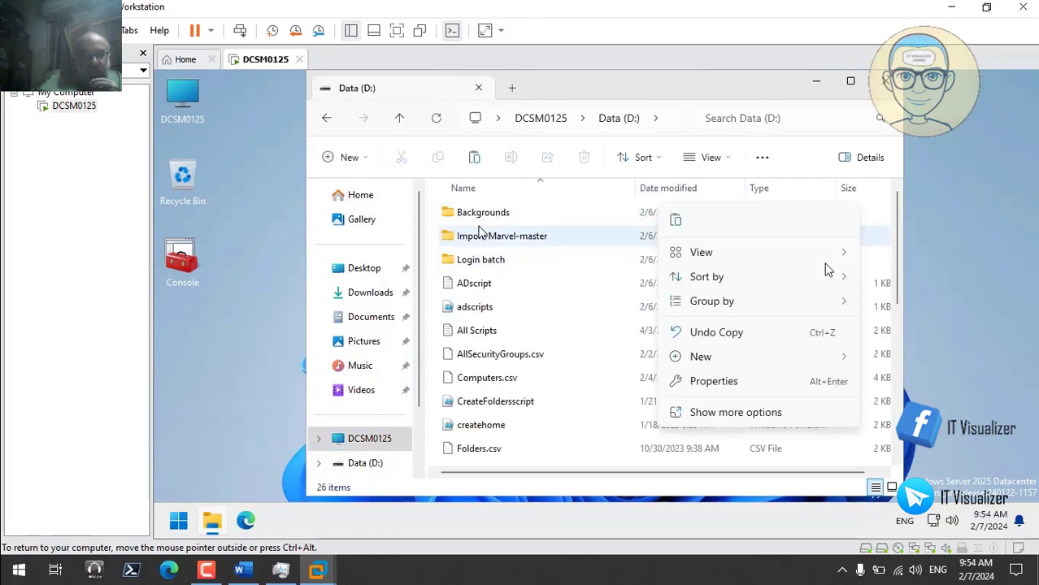
{"action": "left_click", "coordinate": [675, 220]}
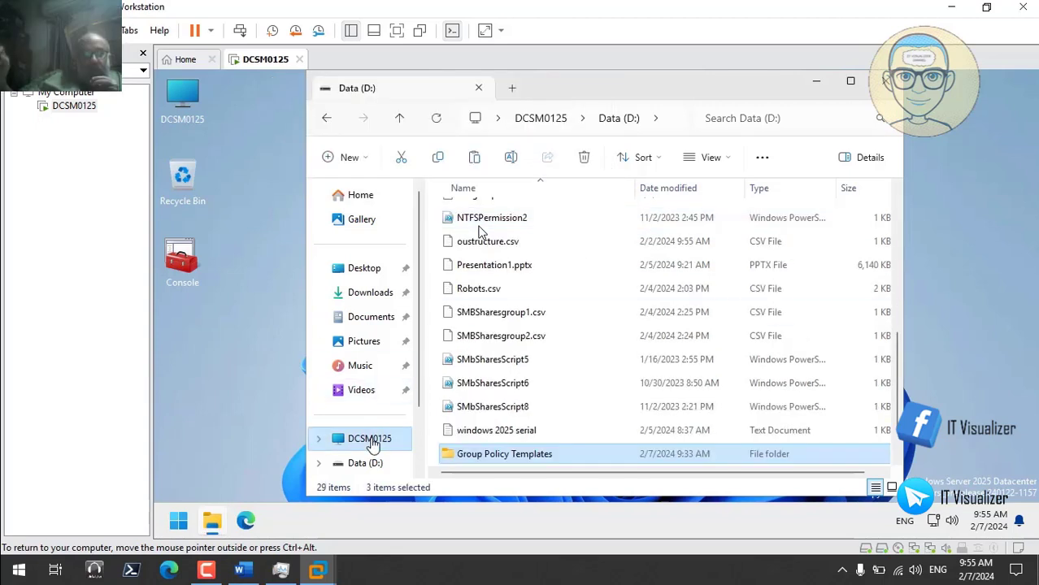
- Copy the PolicyDefinitions folder from C:\Windows
{"action": "left_click", "coordinate": [372, 443]}
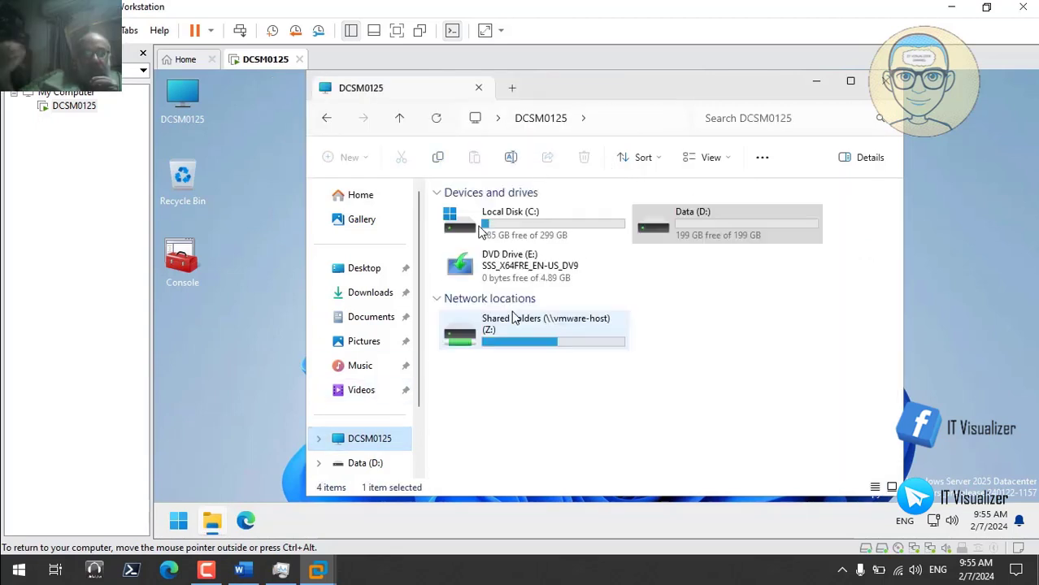
{"action": "double_click", "coordinate": [503, 222]}
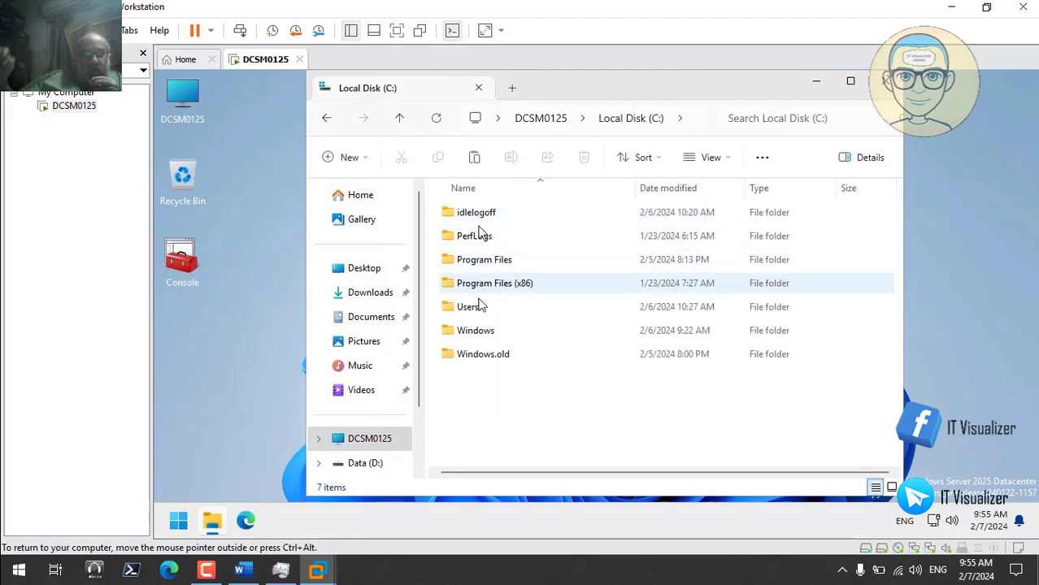
{"action": "double_click", "coordinate": [482, 330]}
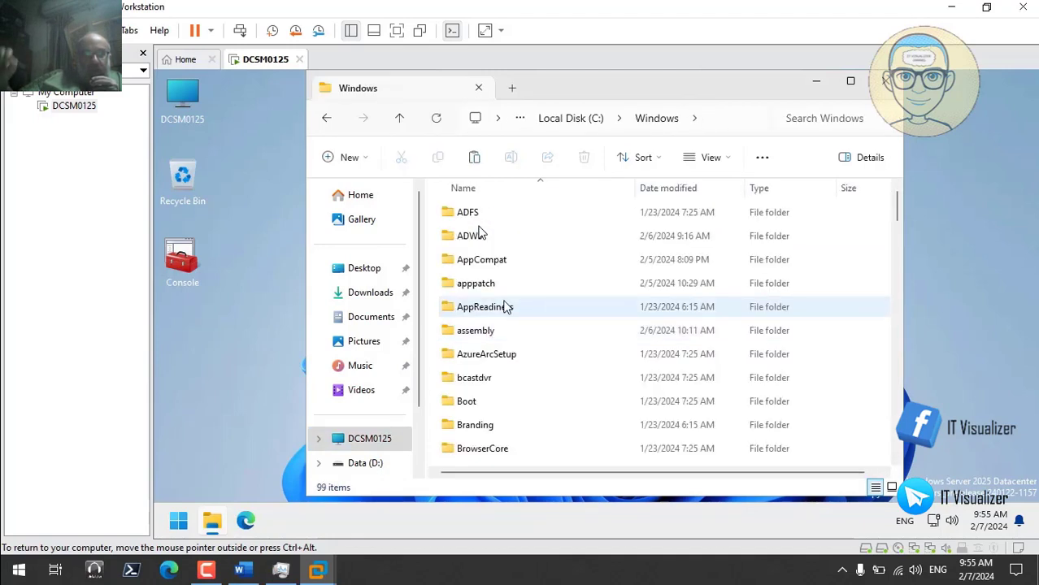
{"action": "left_click", "coordinate": [485, 307]}
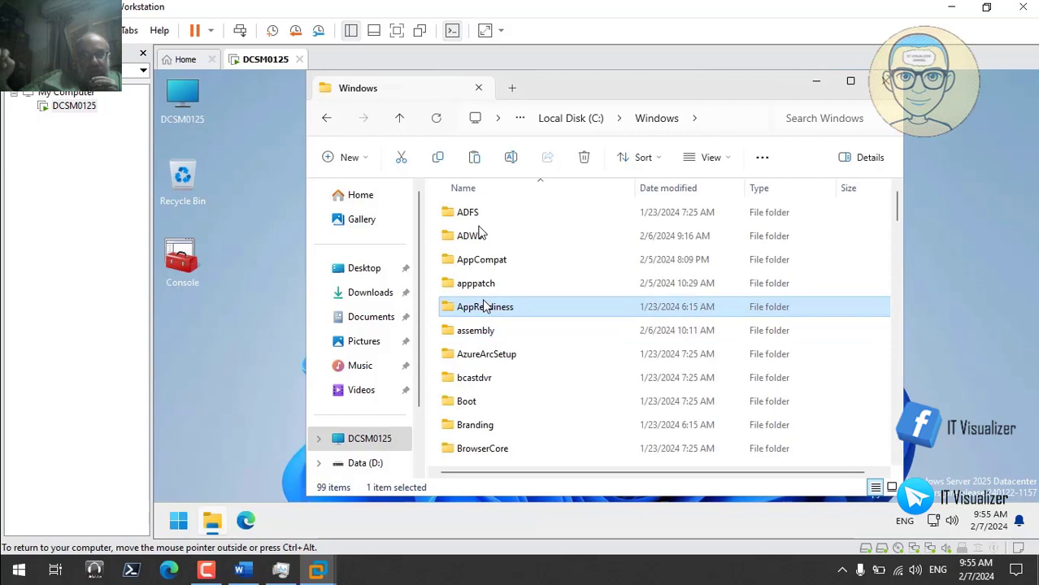
{"action": "key", "text": "p"}
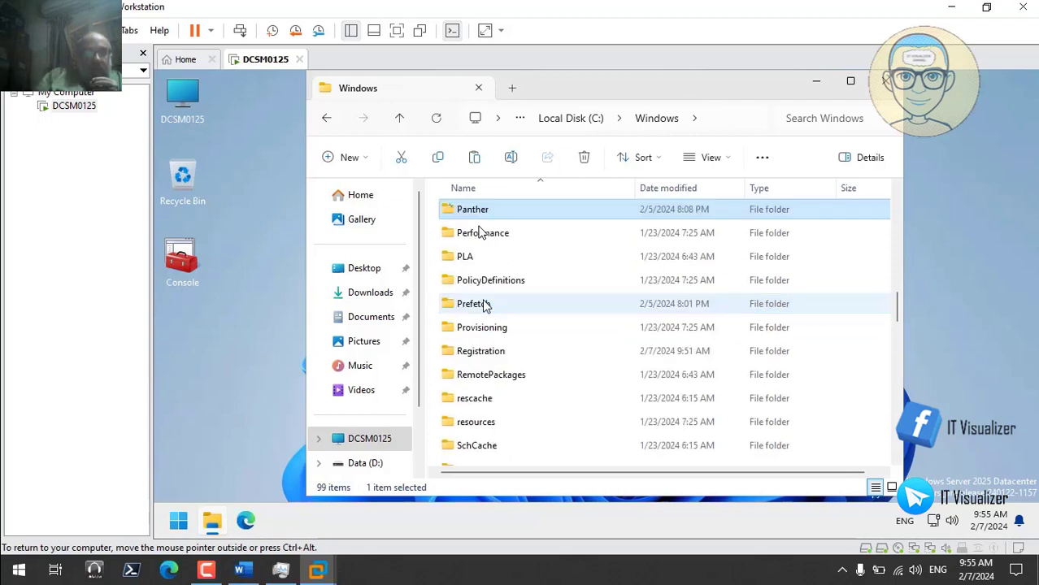
{"action": "left_click", "coordinate": [550, 276]}
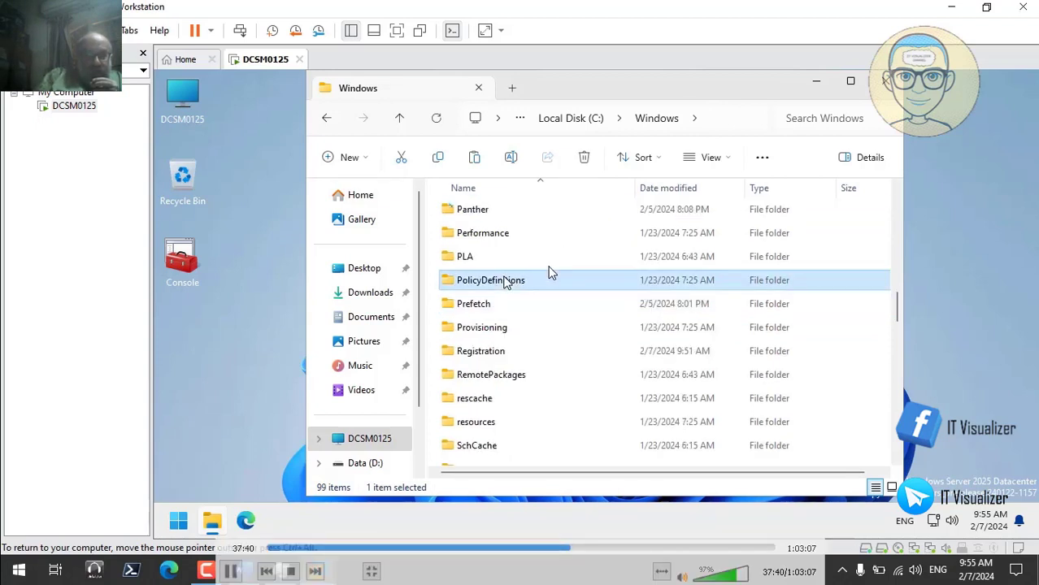
{"action": "right_click", "coordinate": [510, 281]}
{"action": "left_click", "coordinate": [552, 204]}
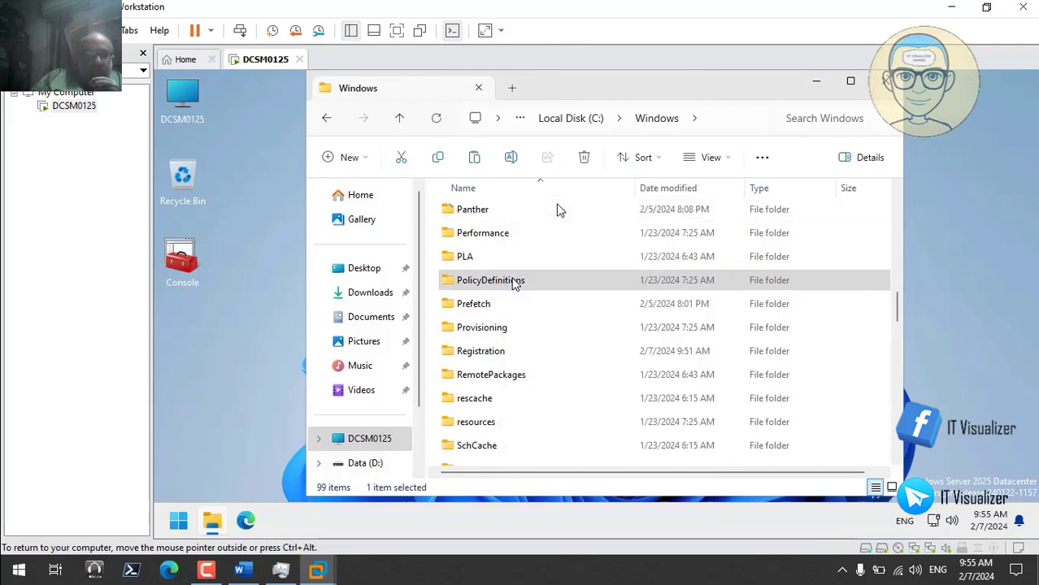
- Open \\dcsm0125\SYSVOL from the Run box, dismissing the Windows Security notification
{"action": "right_click", "coordinate": [179, 520]}
{"action": "left_click", "coordinate": [213, 429]}
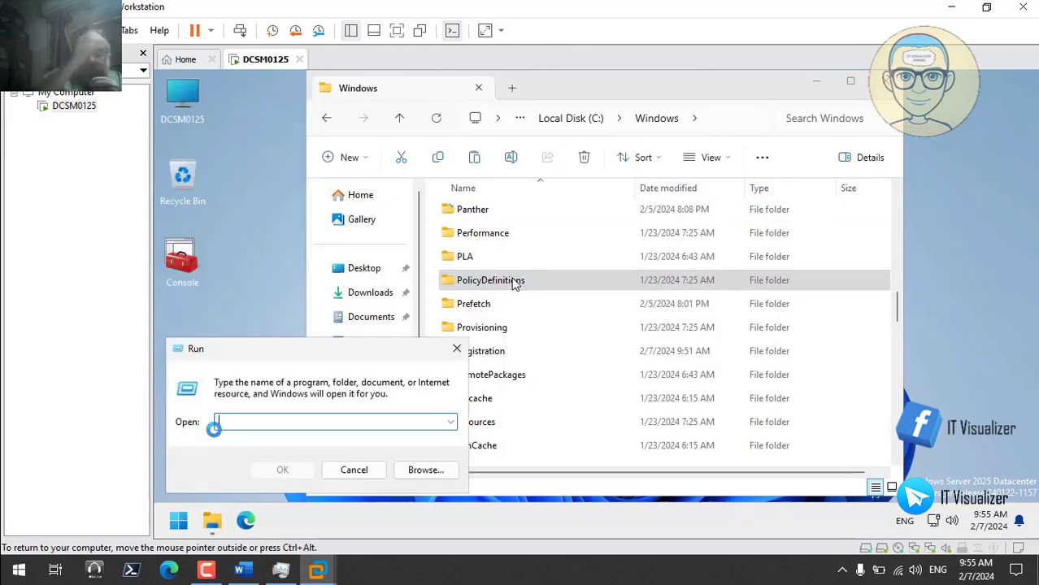
{"action": "type", "text": "\\\\d"}
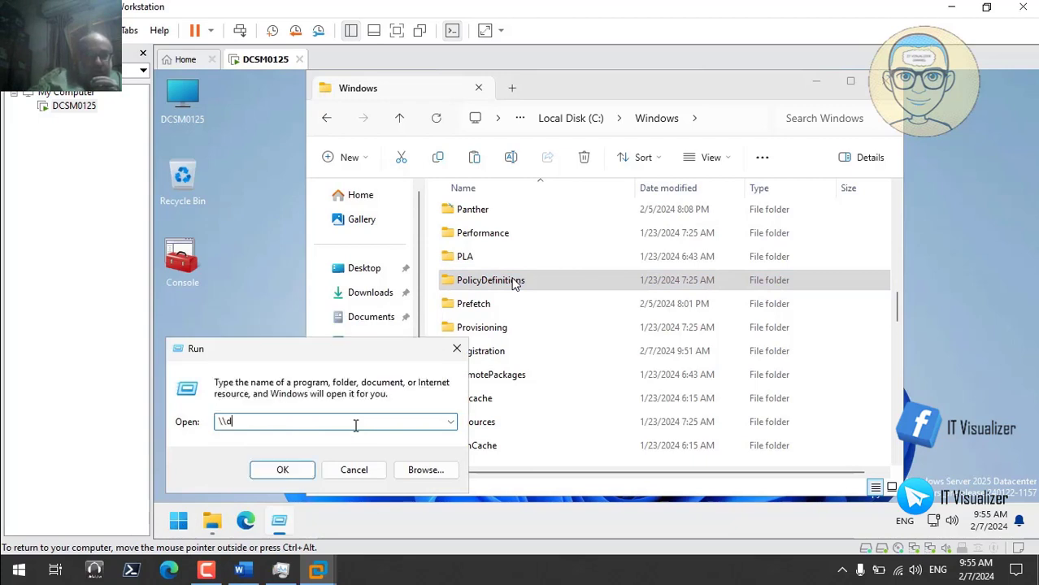
{"action": "type", "text": "csm"}
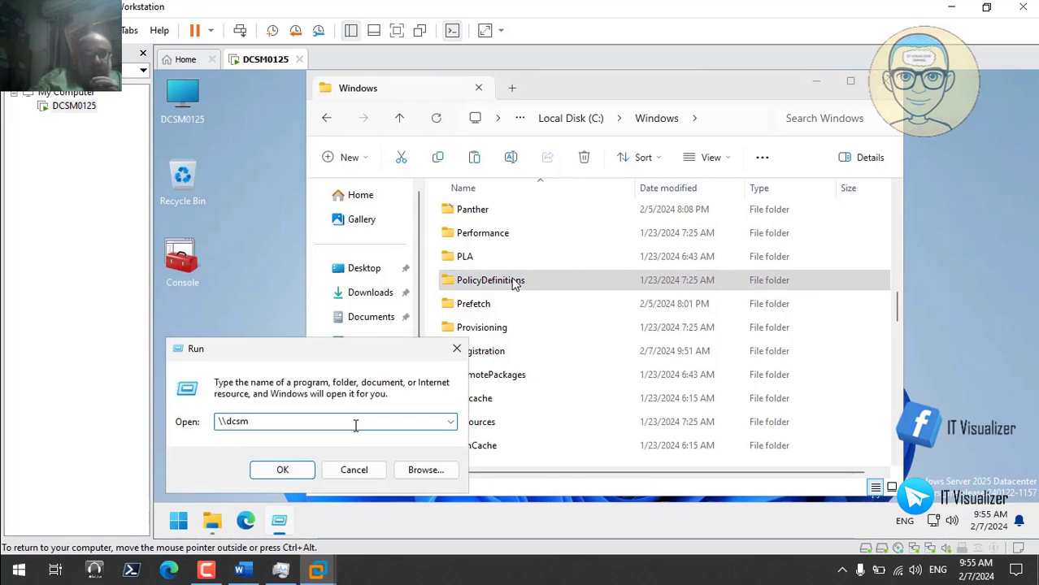
{"action": "type", "text": "0125\\"}
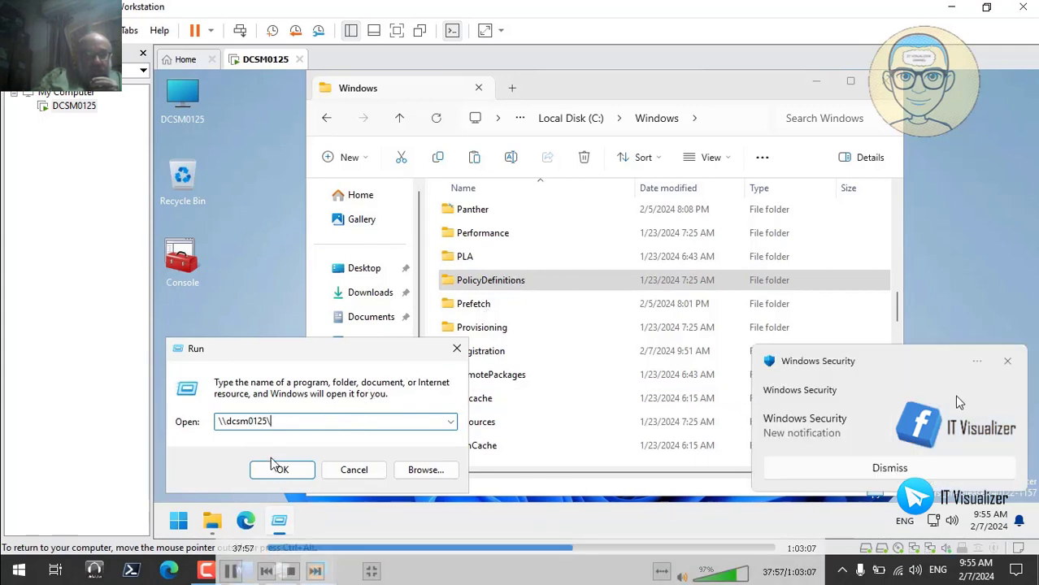
{"action": "left_click", "coordinate": [1007, 363]}
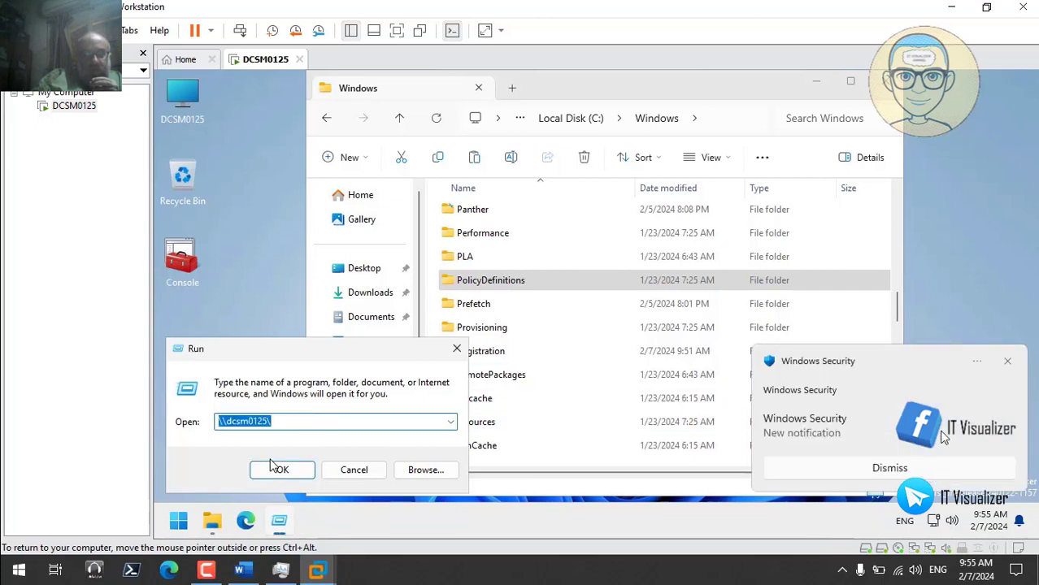
{"action": "left_click", "coordinate": [925, 472]}
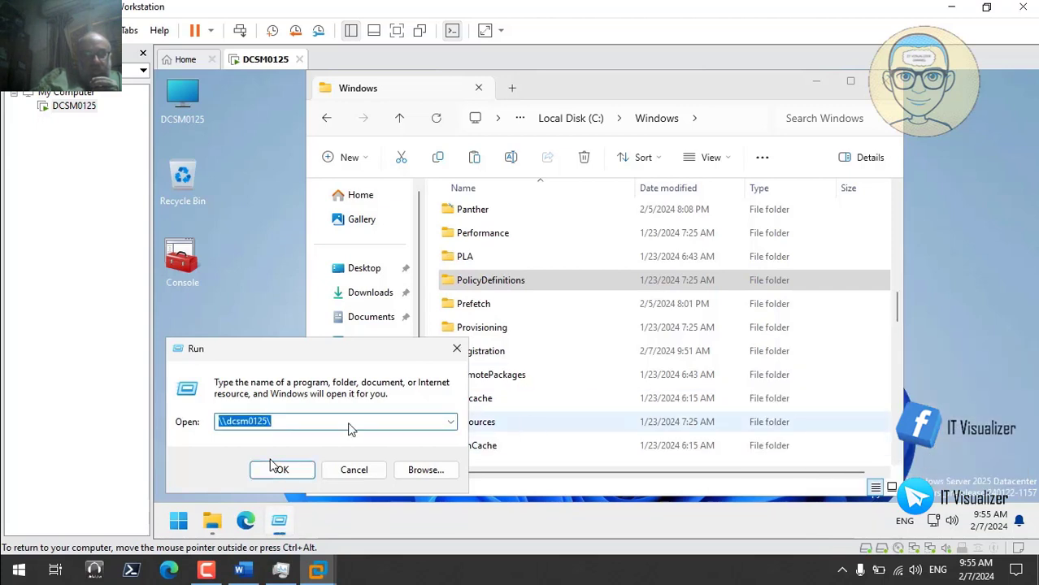
{"action": "left_click", "coordinate": [289, 420]}
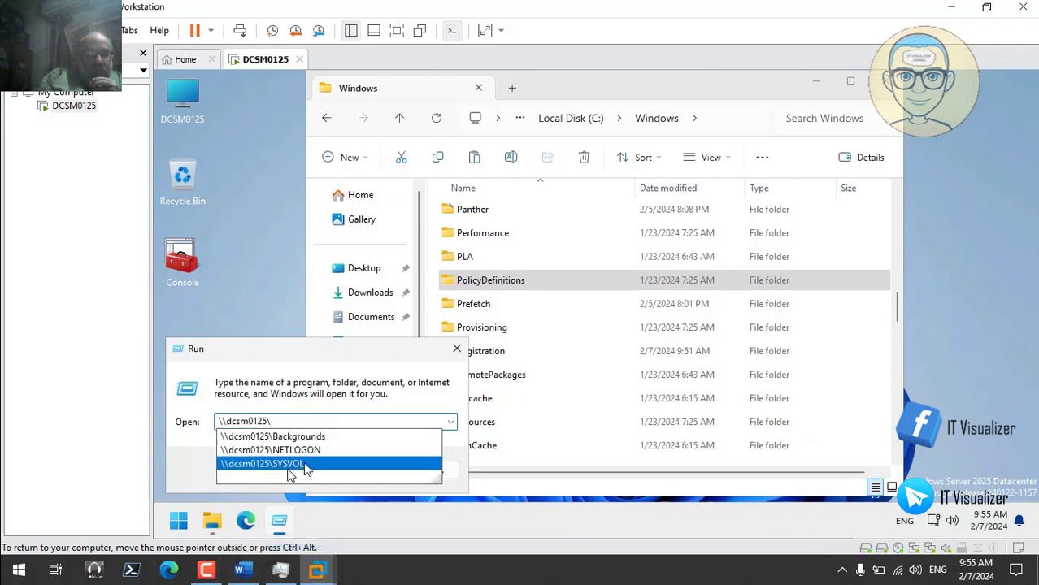
{"action": "left_click", "coordinate": [288, 464]}
{"action": "left_click", "coordinate": [286, 467]}
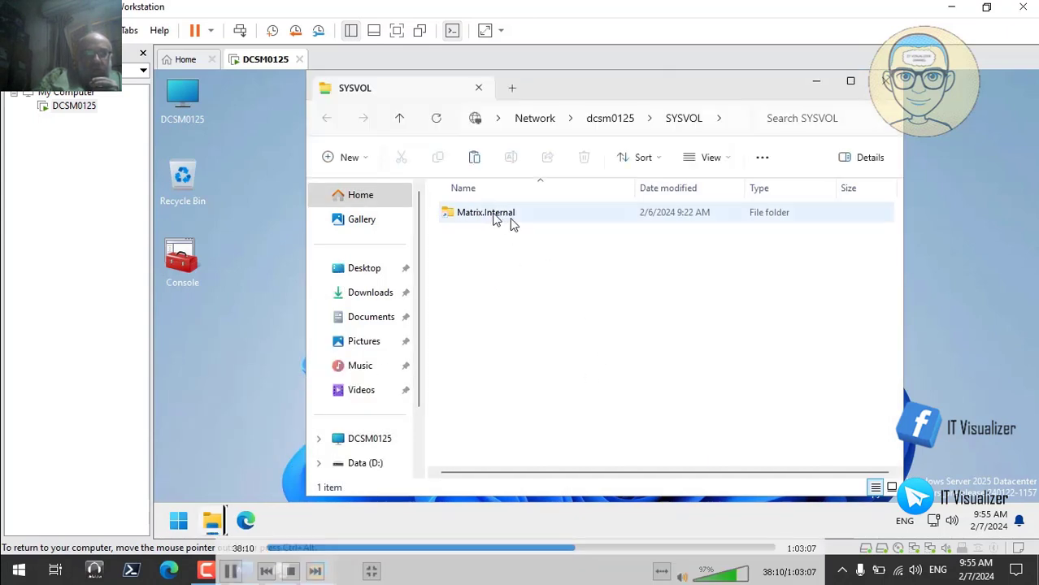
- Browse to Matrix.Internal\Policies in SYSVOL and attempt a paste, which hits Destination Folder Access Denied
{"action": "double_click", "coordinate": [490, 214]}
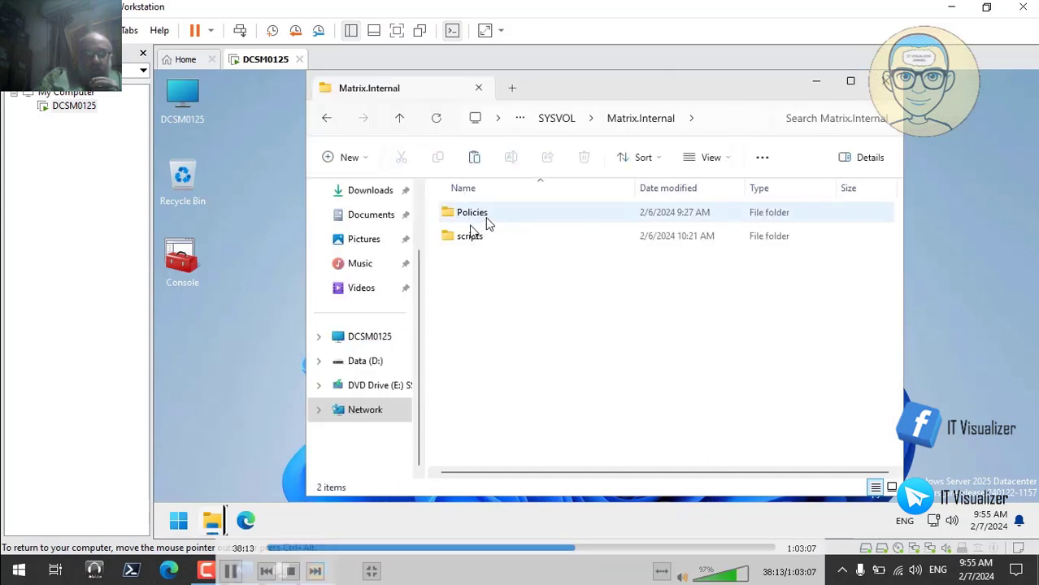
{"action": "double_click", "coordinate": [471, 215]}
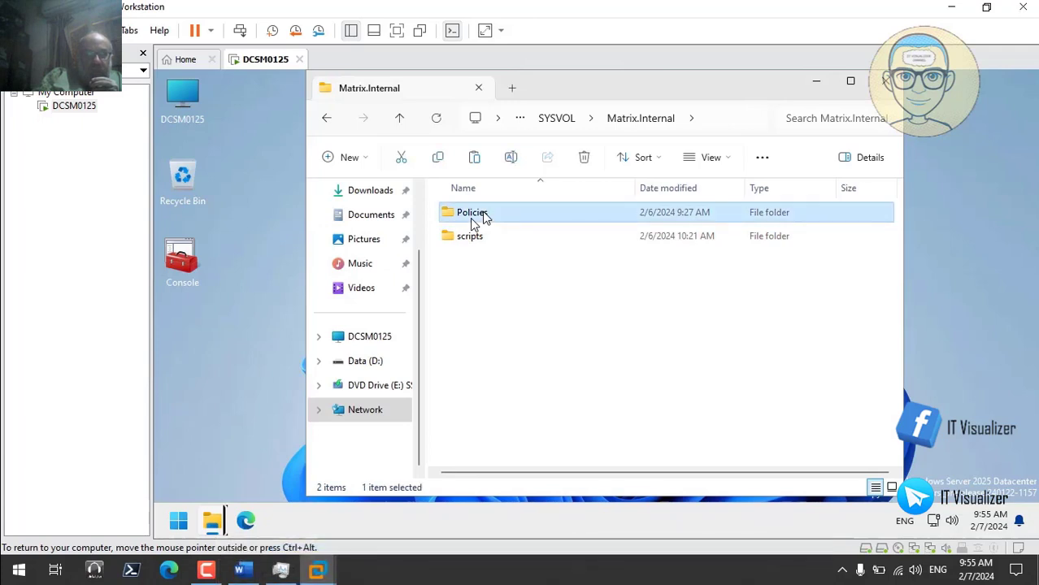
{"action": "right_click", "coordinate": [532, 333]}
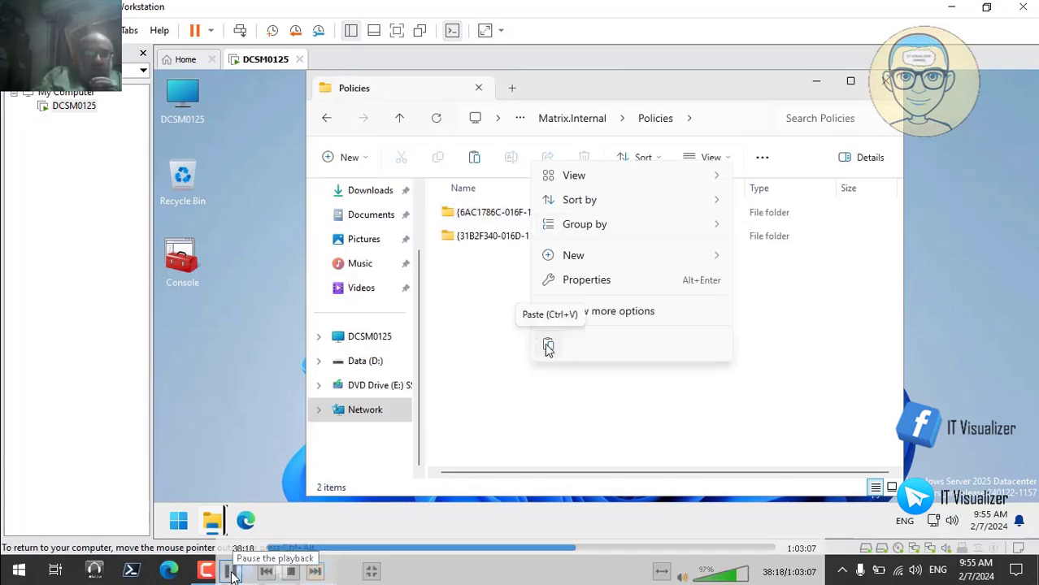
{"action": "left_click", "coordinate": [232, 573]}
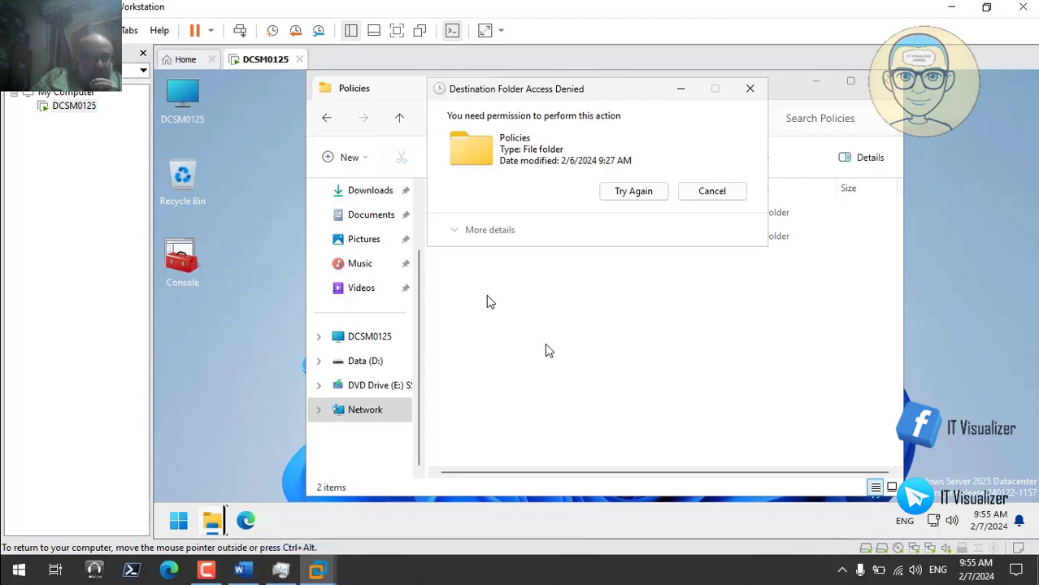
{"action": "left_click", "coordinate": [227, 572]}
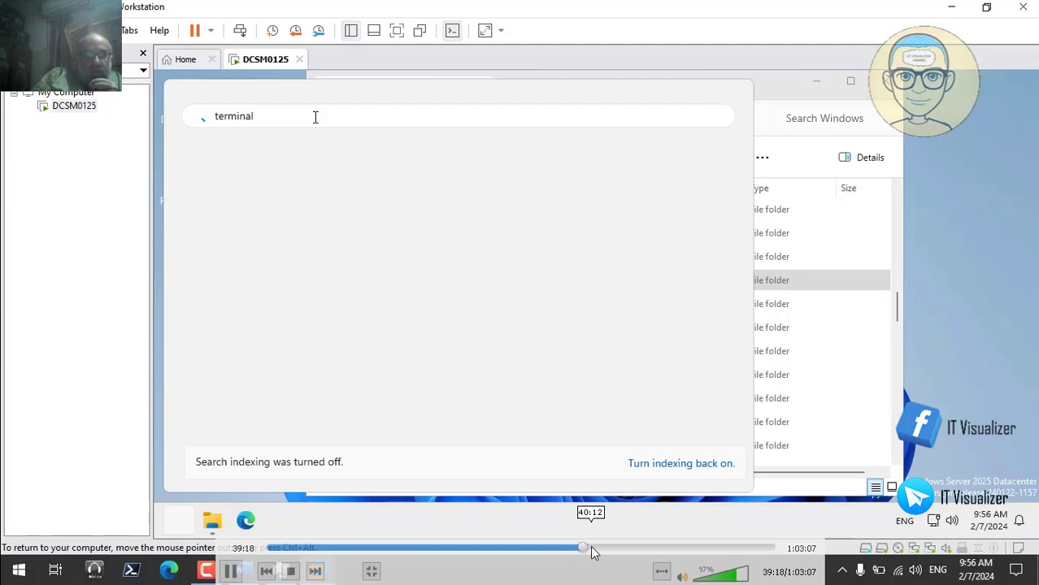
{"action": "left_click", "coordinate": [592, 549]}
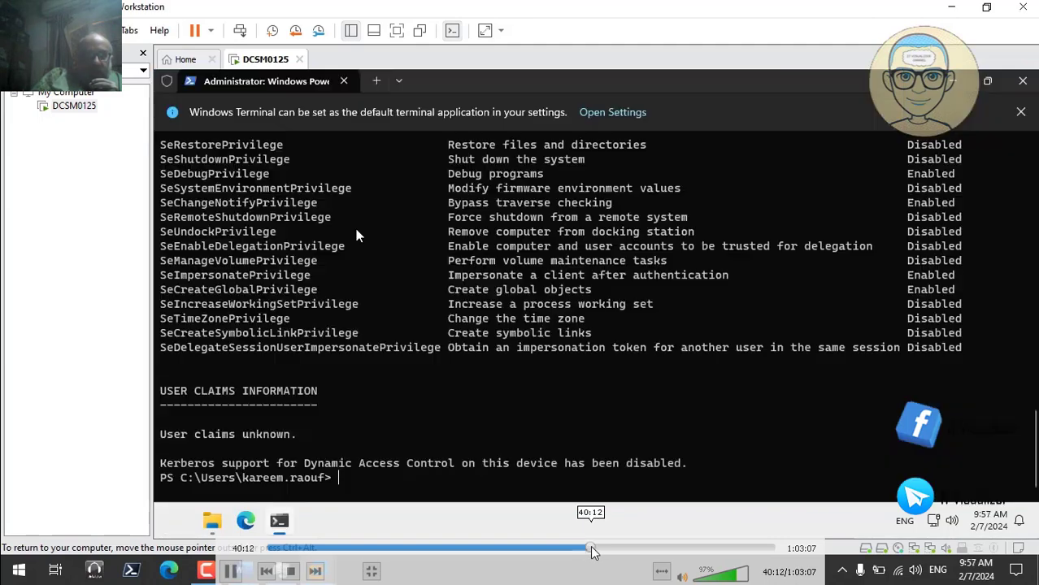
{"action": "left_click", "coordinate": [604, 549]}
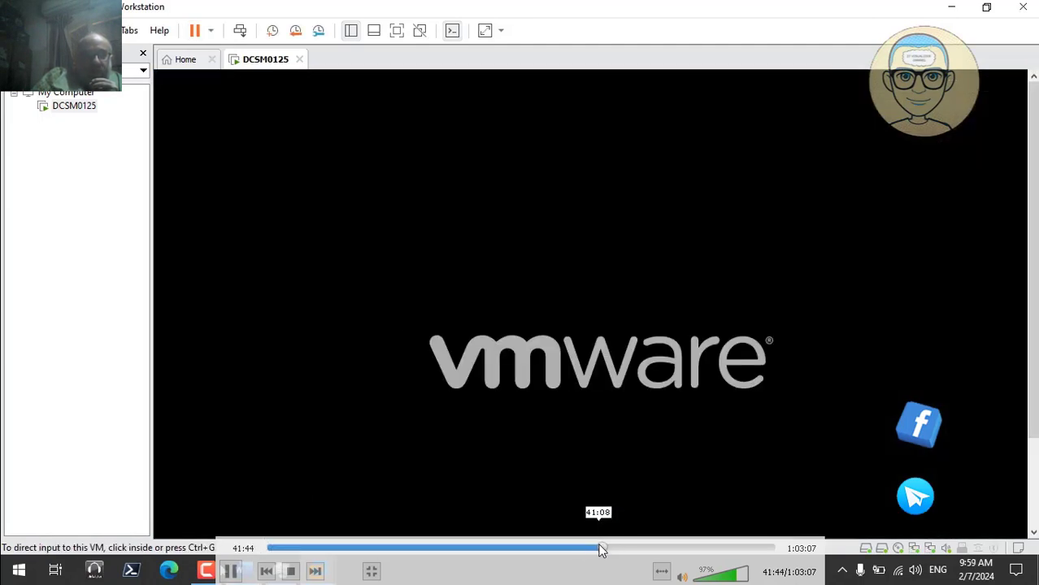
{"action": "left_click", "coordinate": [608, 550]}
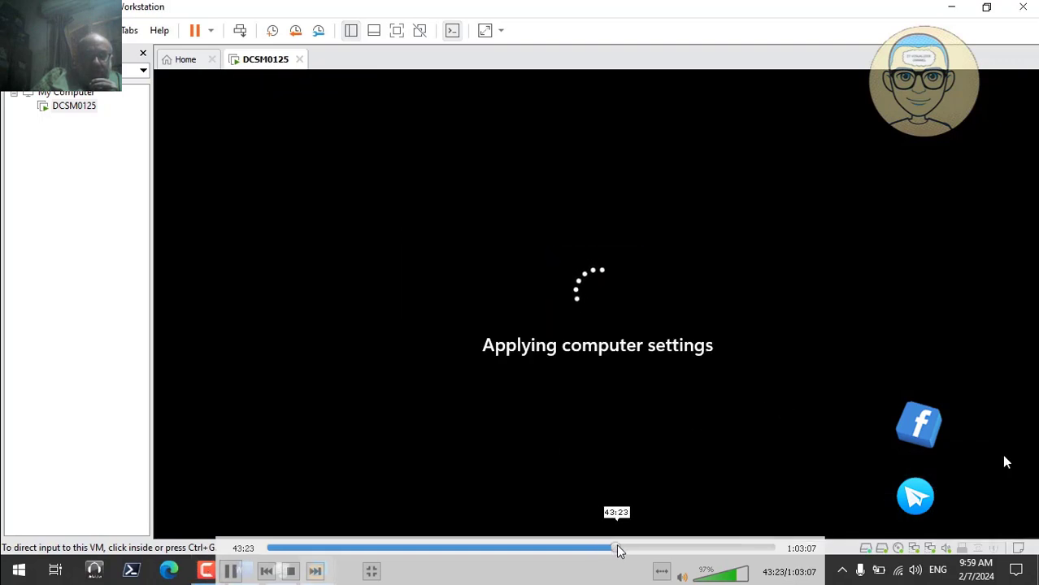
{"action": "left_click", "coordinate": [616, 550]}
- Check the Policies folder's Administrators permissions and list the Builtin Administrators group members
{"action": "left_click", "coordinate": [614, 549]}
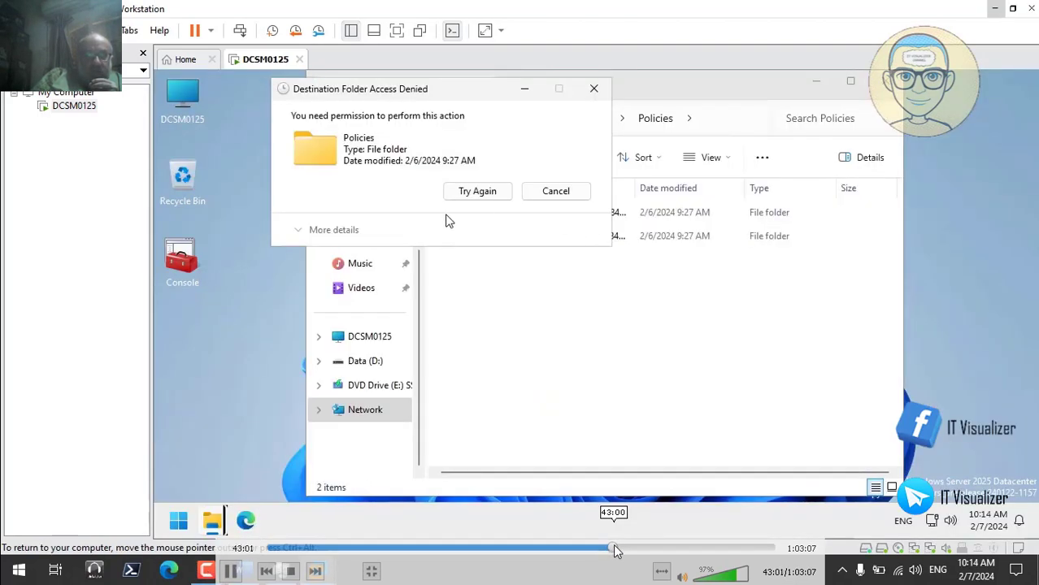
{"action": "left_click", "coordinate": [618, 549]}
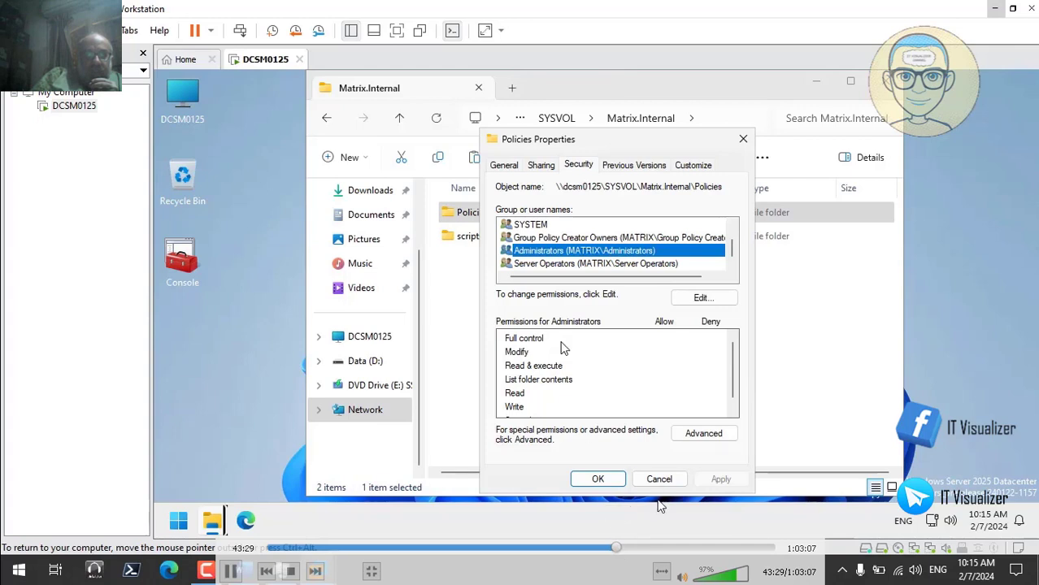
{"action": "left_click", "coordinate": [228, 570]}
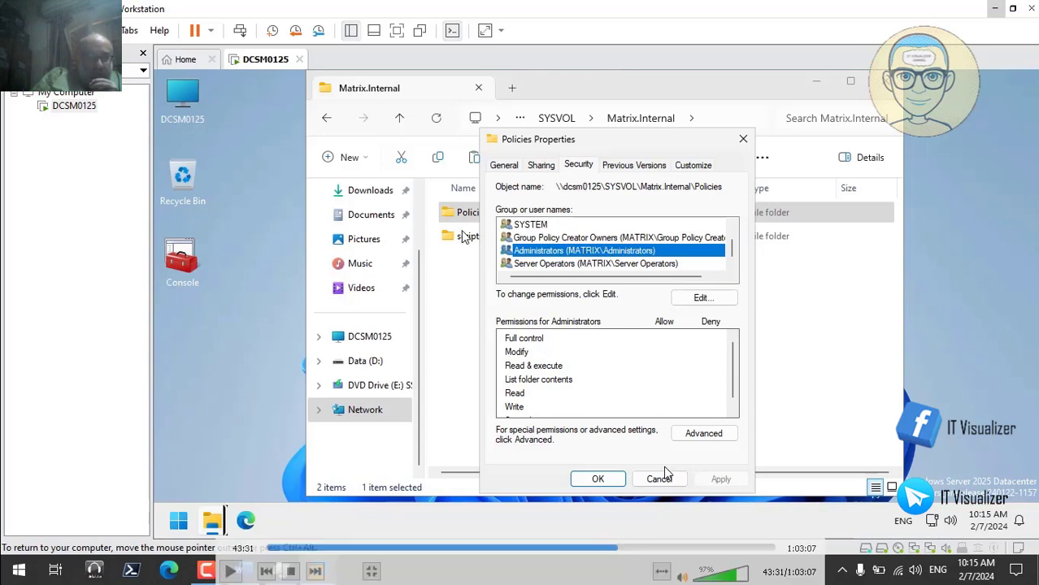
{"action": "left_click", "coordinate": [230, 571]}
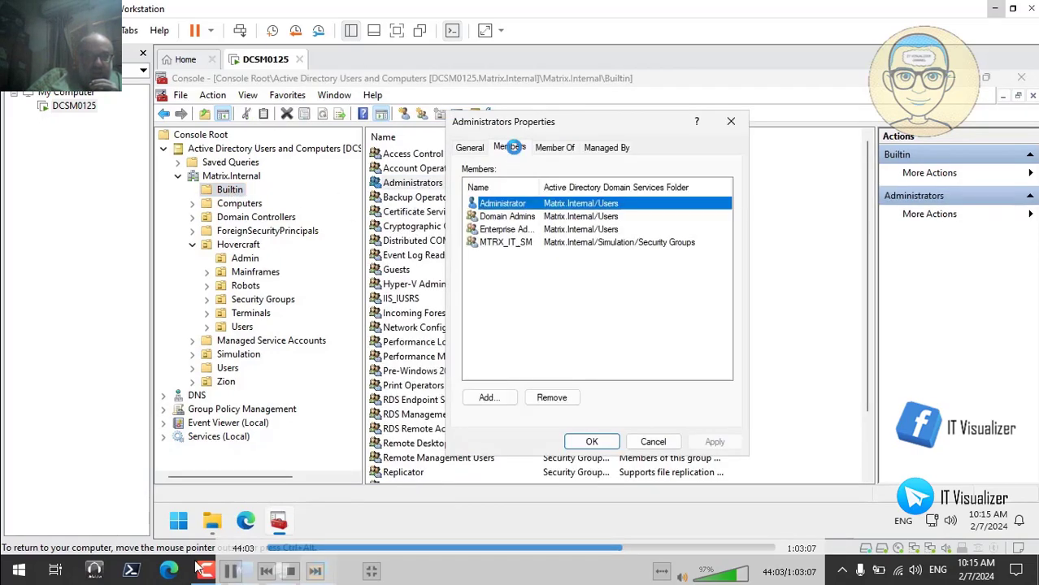
- Check which account is in MTRX_IT_SM, then cancel both Properties dialogs
{"action": "left_click", "coordinate": [230, 571]}
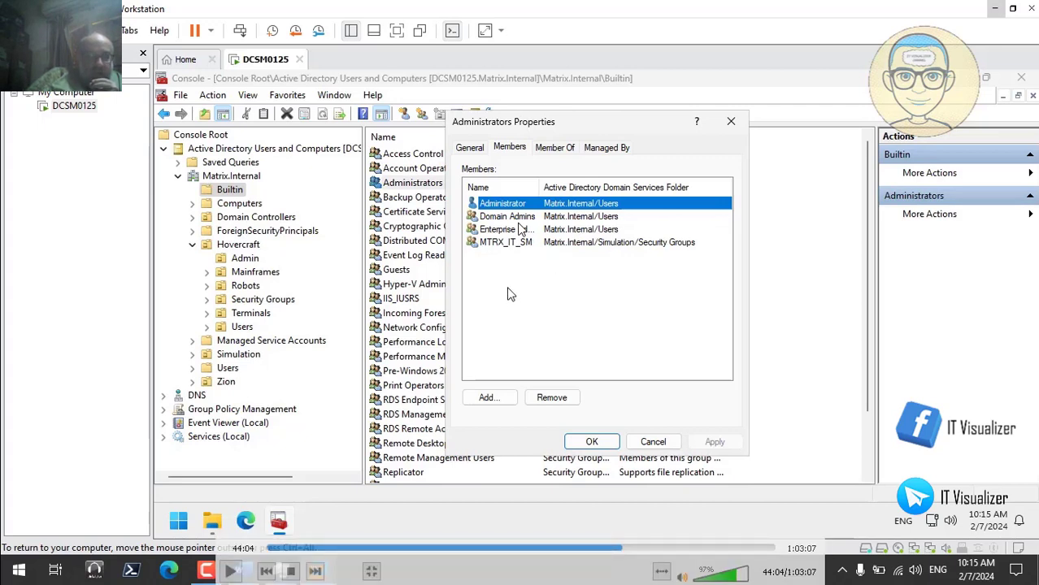
{"action": "left_click", "coordinate": [231, 570]}
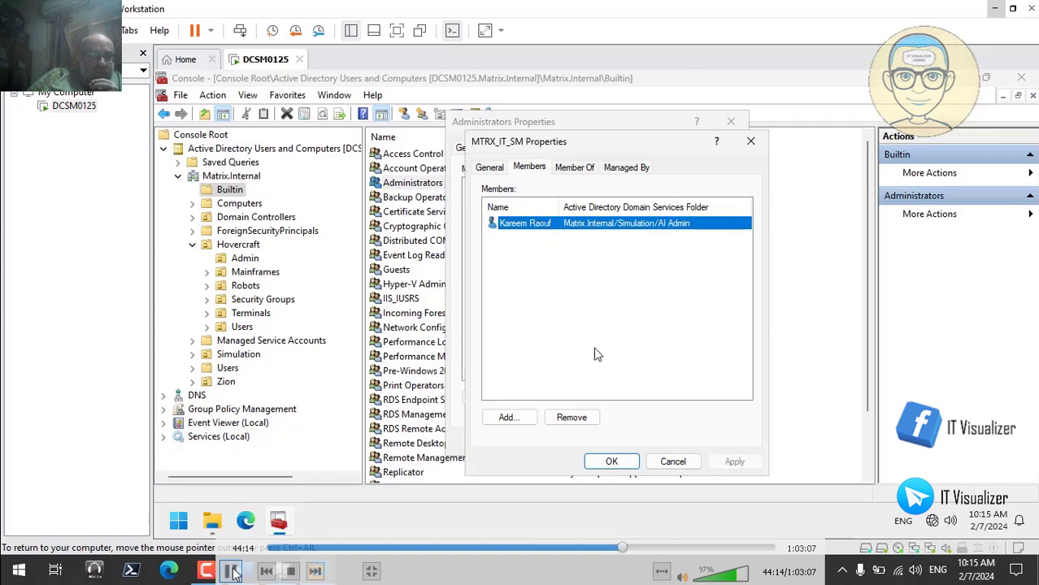
{"action": "left_click", "coordinate": [237, 569]}
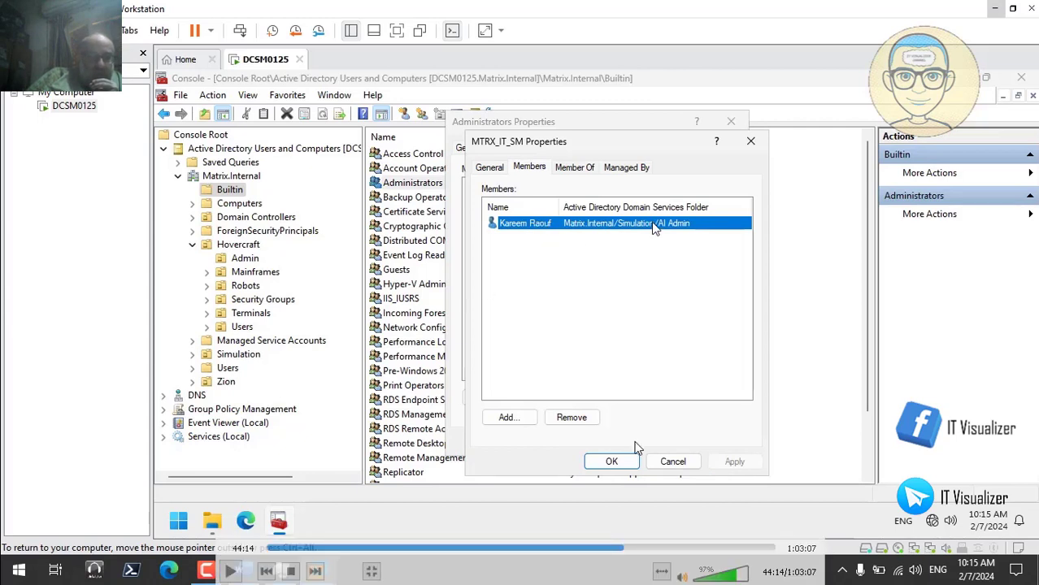
{"action": "key", "text": "space"}
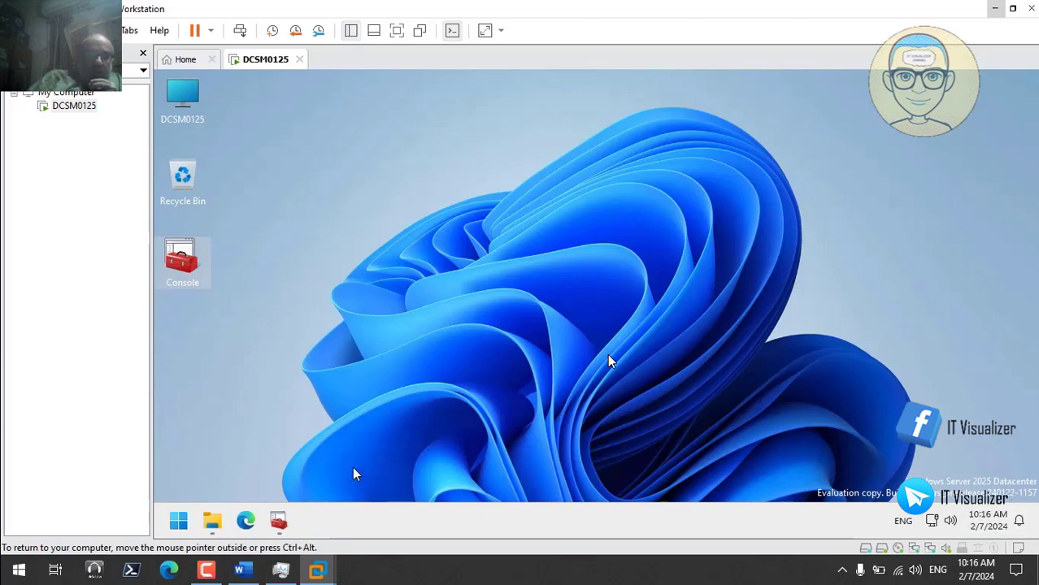
- Close Windows Security, the Active Directory console (saving its settings) and File Explorer
{"action": "mouse_move", "coordinate": [278, 522]}
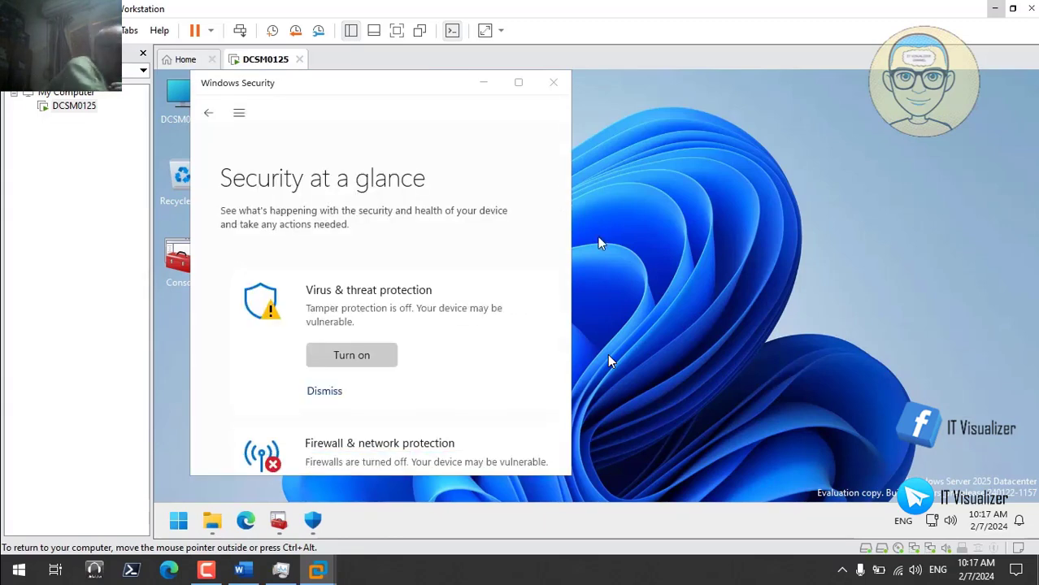
{"action": "left_click", "coordinate": [517, 82]}
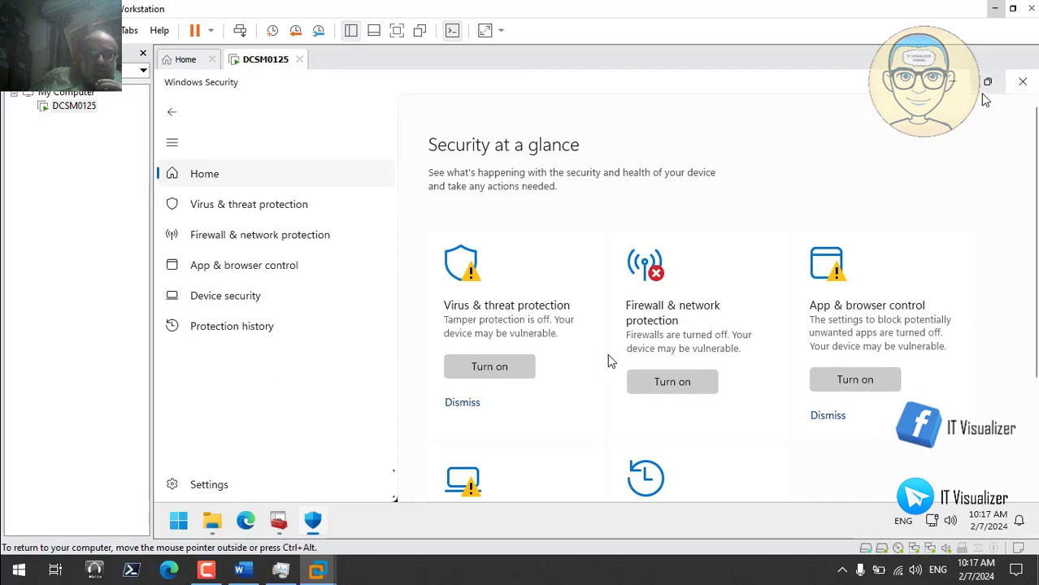
{"action": "left_click", "coordinate": [1024, 82]}
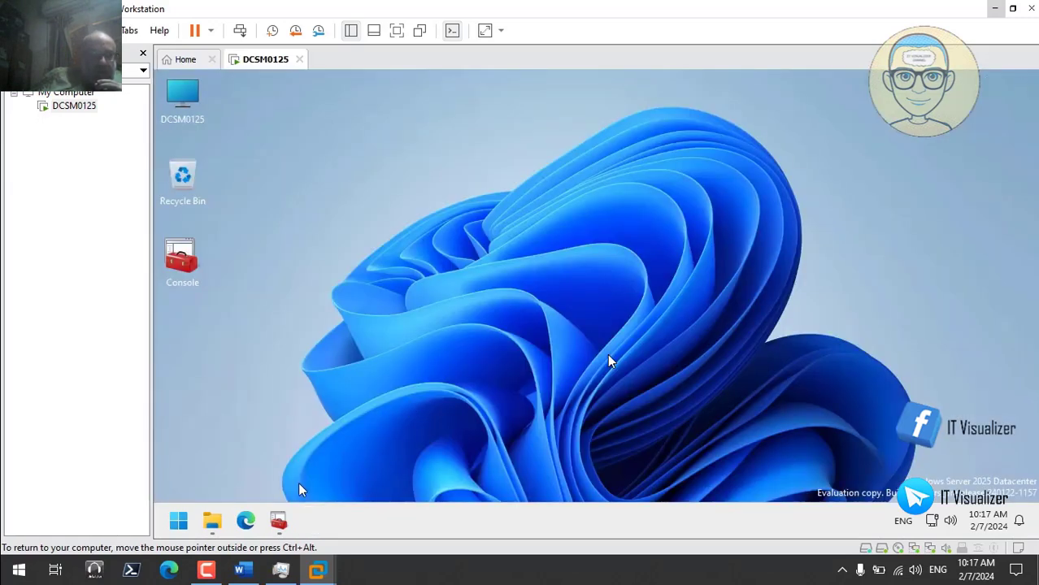
{"action": "left_click", "coordinate": [279, 521]}
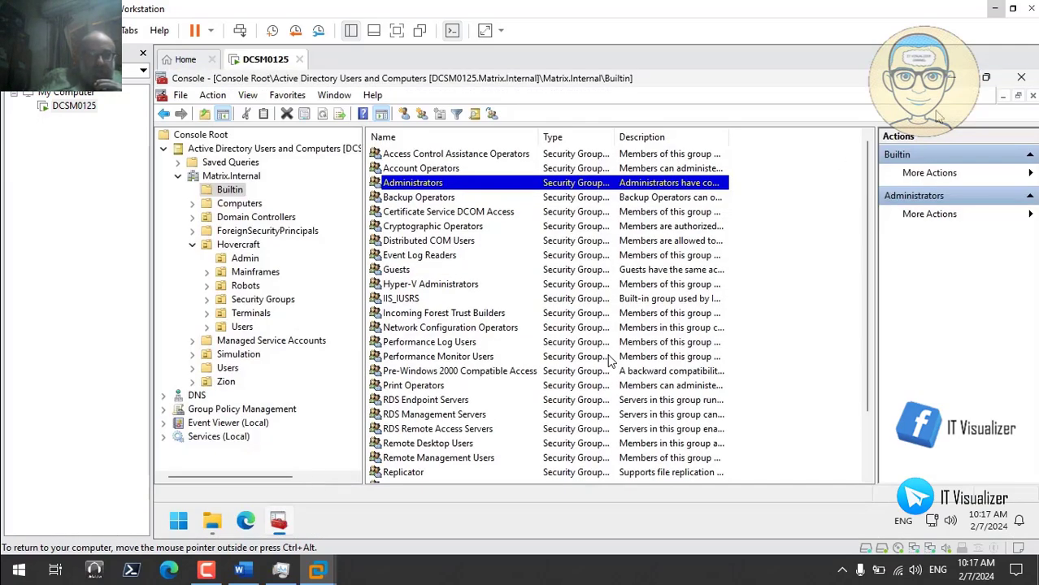
{"action": "left_click", "coordinate": [1020, 77]}
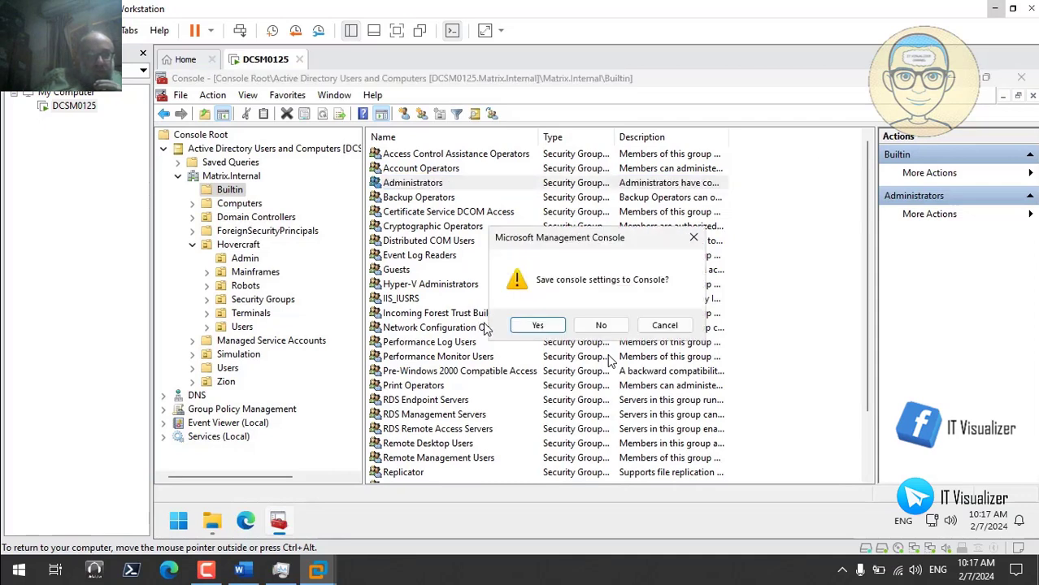
{"action": "left_click", "coordinate": [534, 326]}
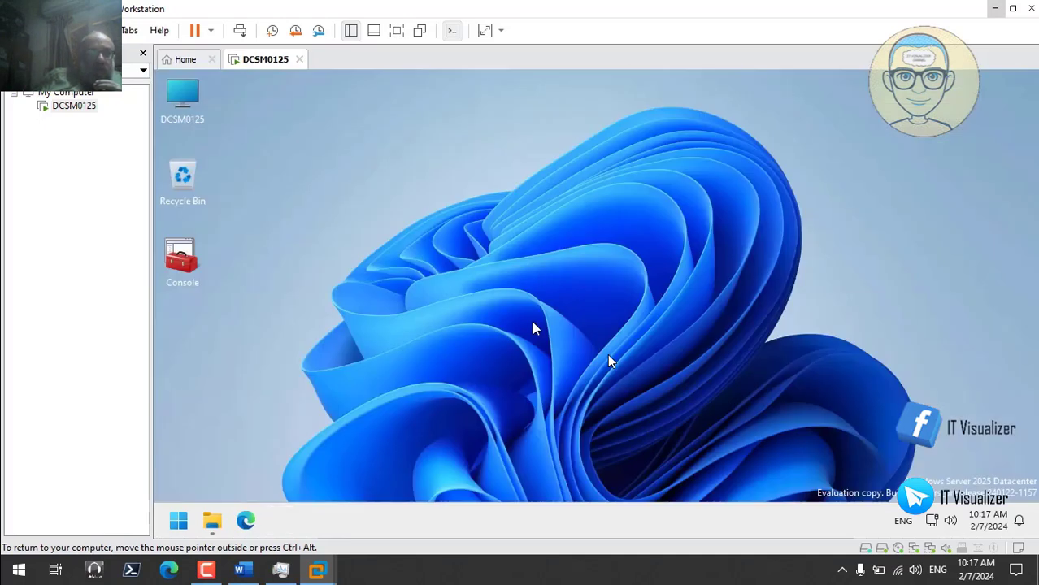
{"action": "left_click", "coordinate": [213, 521]}
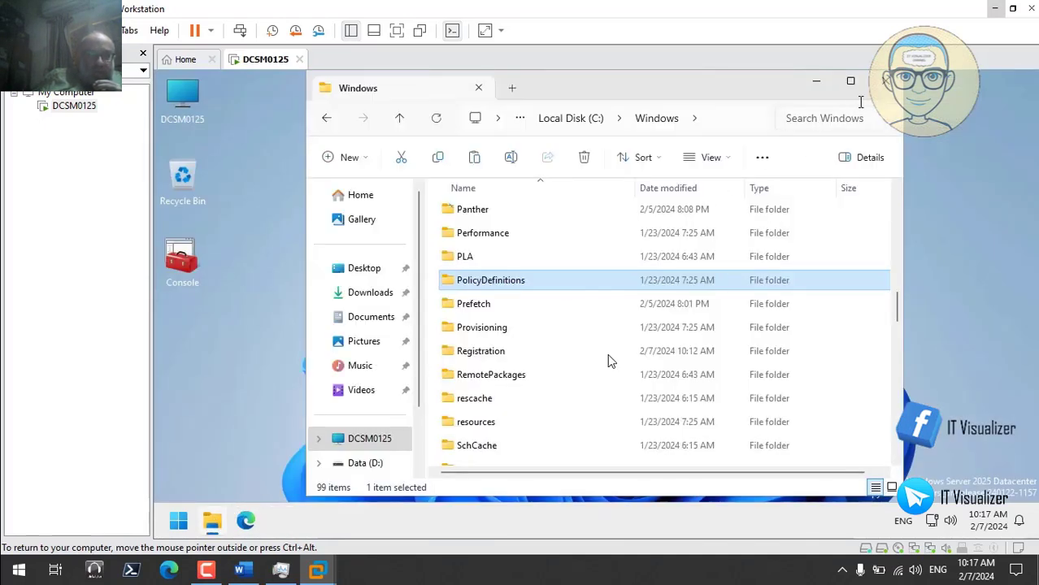
{"action": "left_click", "coordinate": [886, 81]}
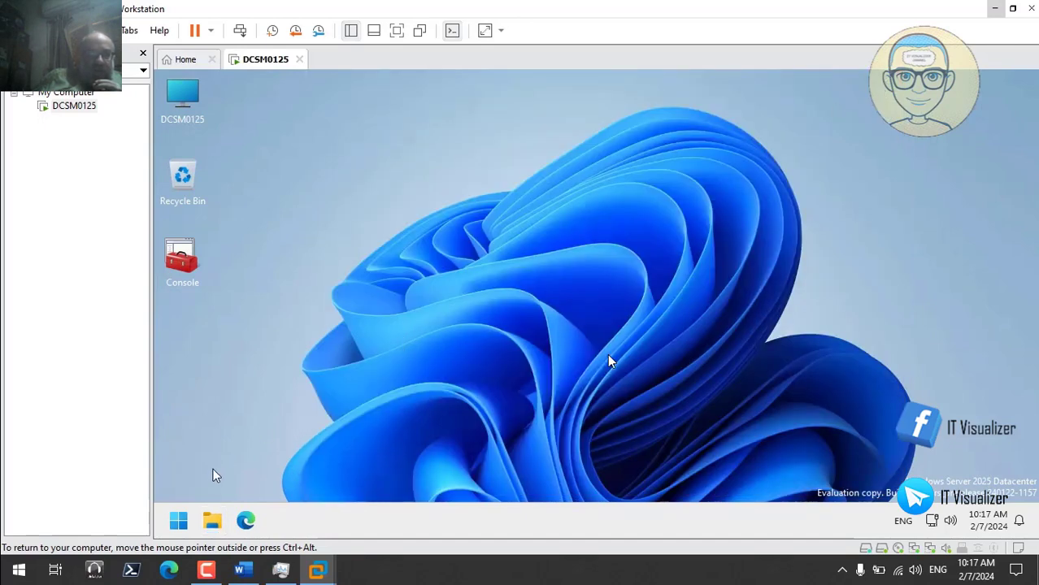
- Sign out of the DCSM0125 server session to the lock screen
{"action": "right_click", "coordinate": [178, 521]}
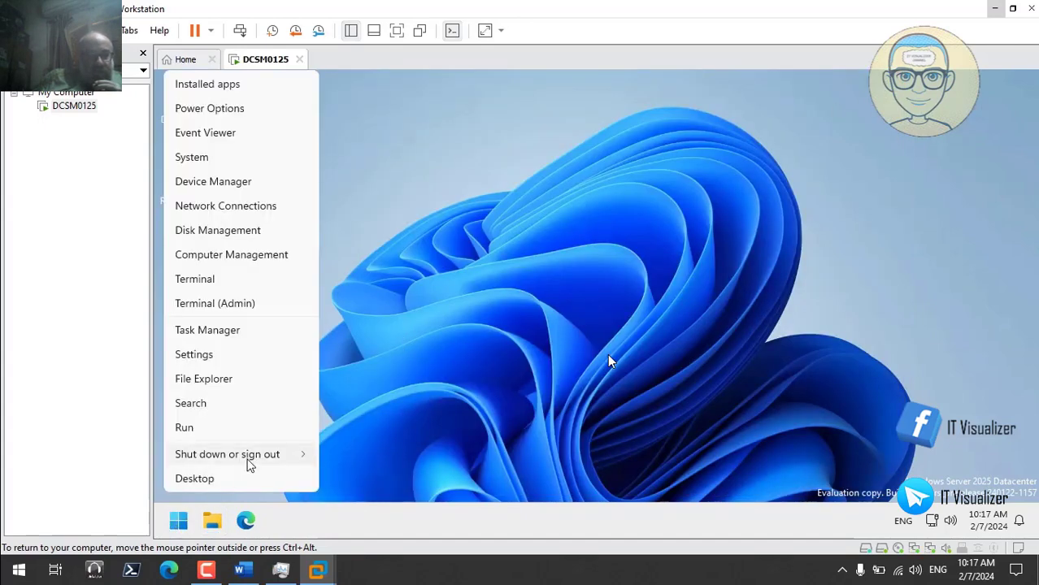
{"action": "mouse_move", "coordinate": [249, 461]}
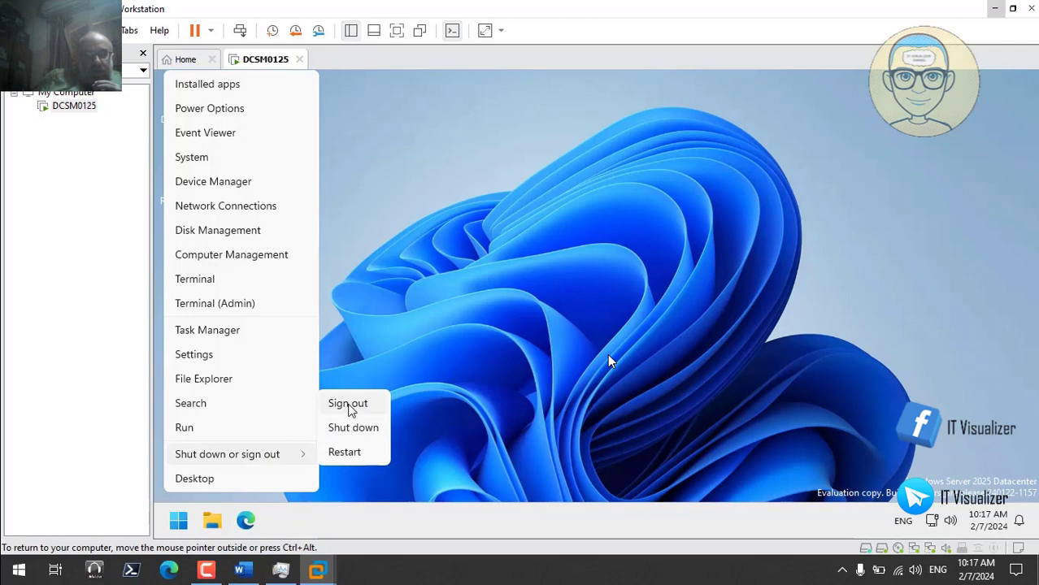
{"action": "left_click", "coordinate": [348, 405]}
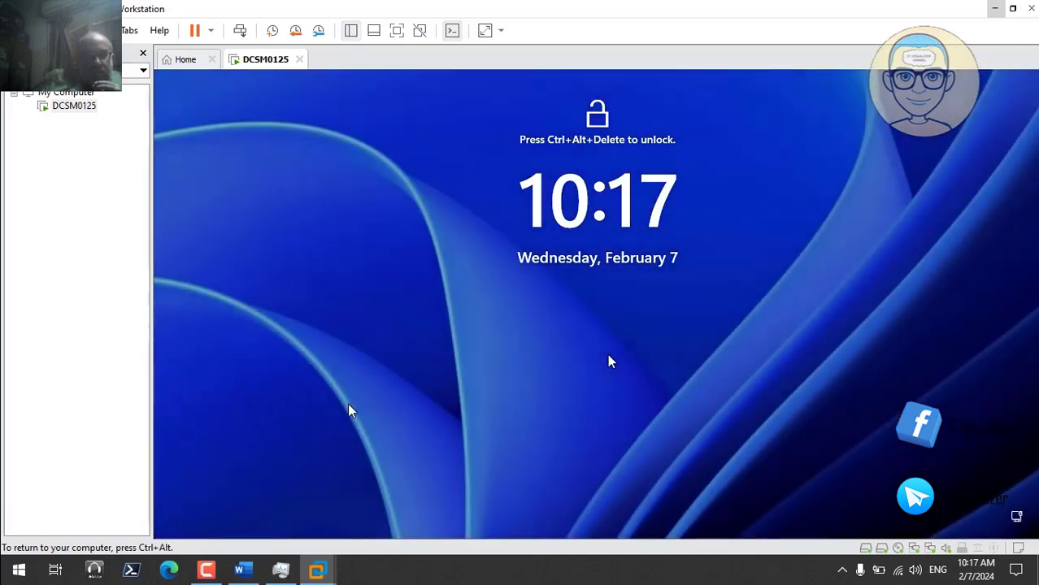
- Sign in to the server as .\administrator with the account password
{"action": "left_click", "coordinate": [240, 33]}
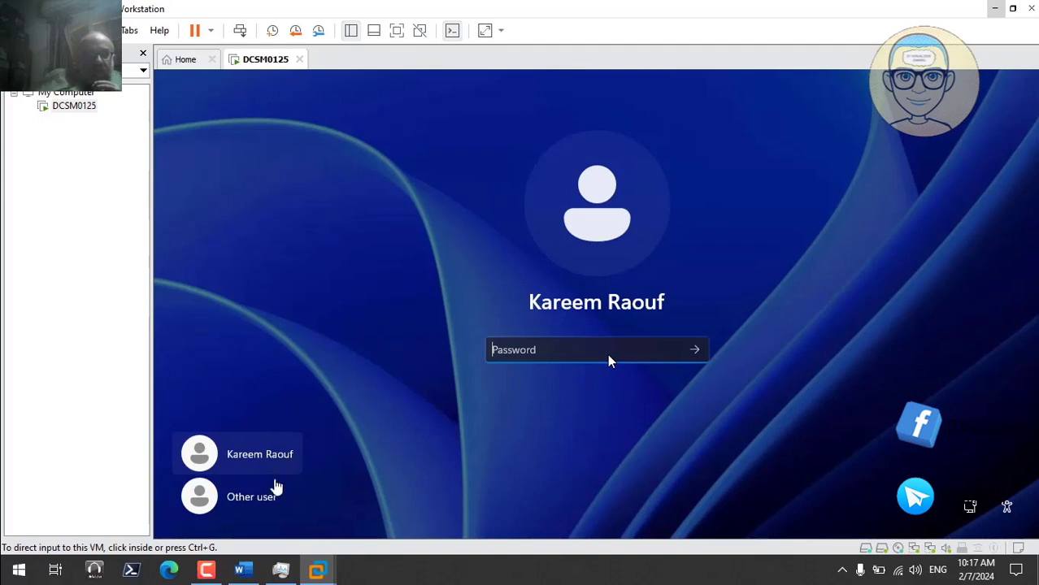
{"action": "left_click", "coordinate": [261, 498]}
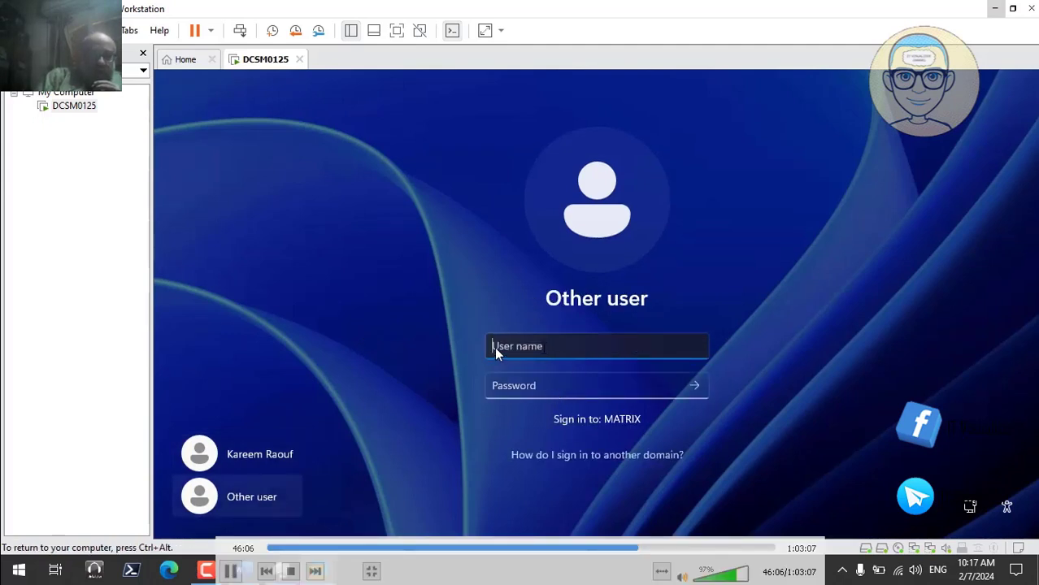
{"action": "type", "text": ".\\"}
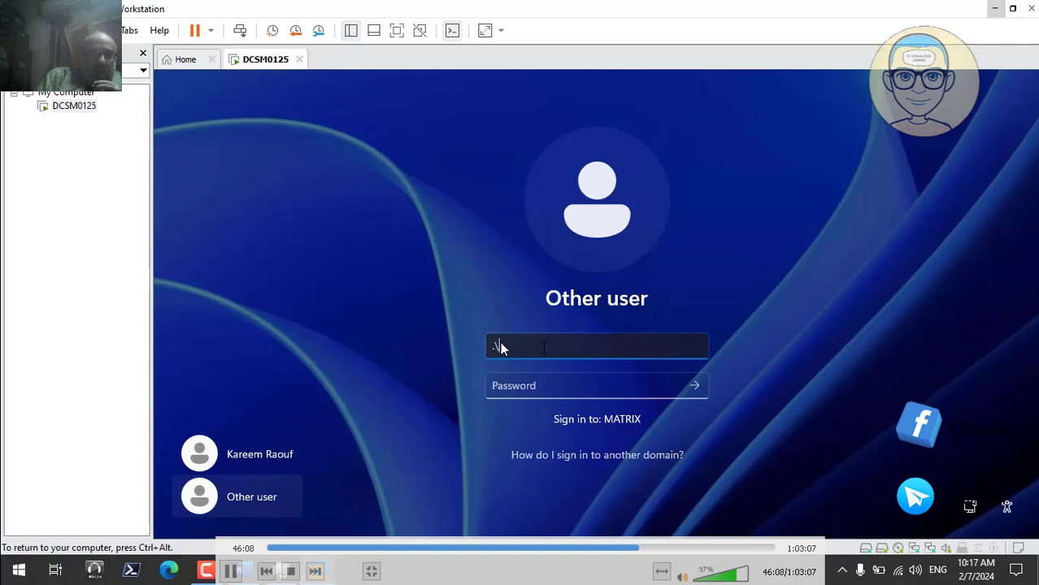
{"action": "type", "text": "adminis"}
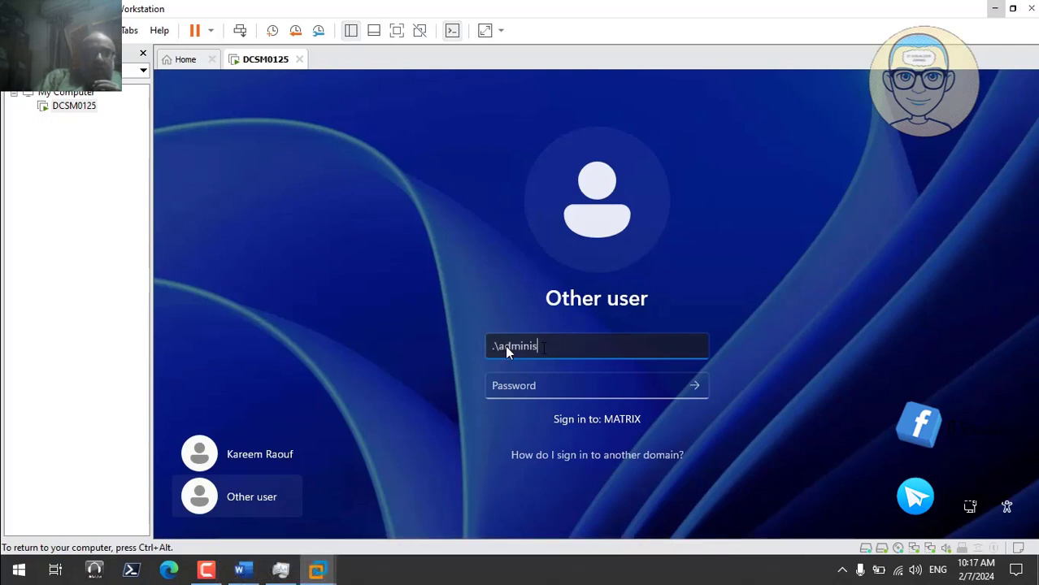
{"action": "type", "text": "trator"}
{"action": "key", "text": "Tab"}
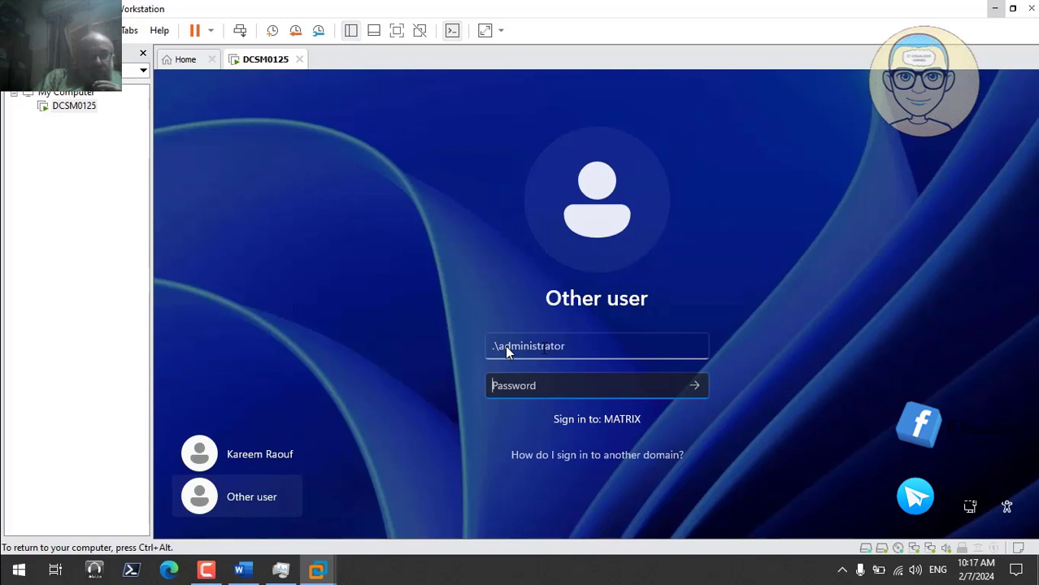
{"action": "type", "text": "**********"}
{"action": "key", "text": "Return"}
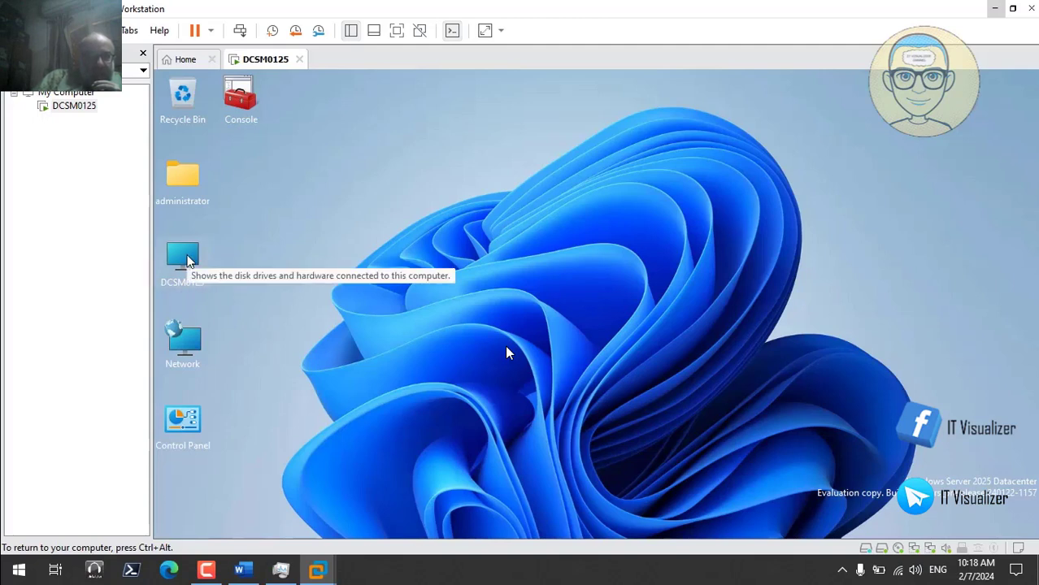
- Copy the PolicyDefinitions folder from C:\Windows
{"action": "double_click", "coordinate": [187, 260]}
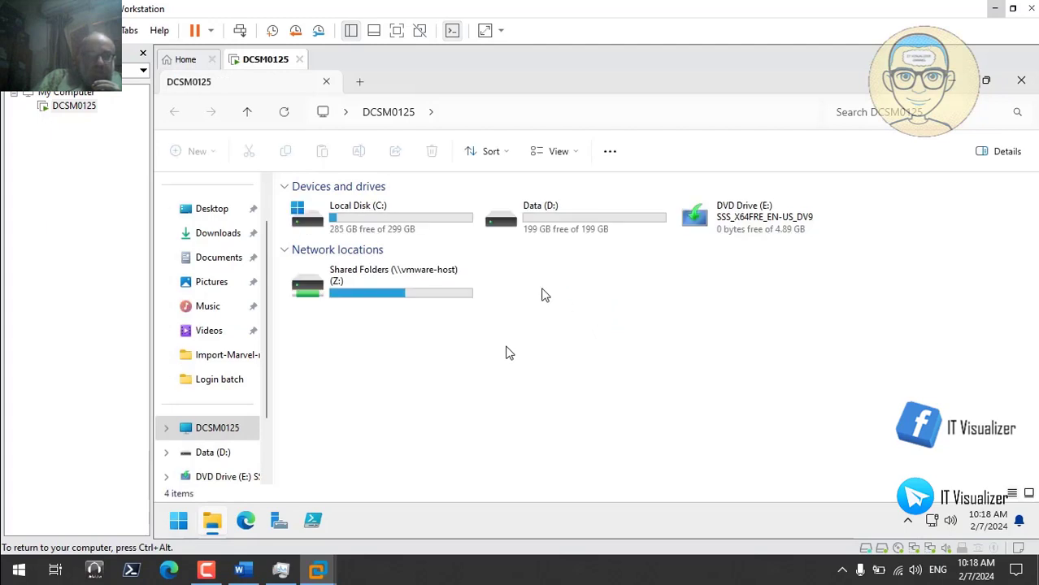
{"action": "double_click", "coordinate": [358, 230]}
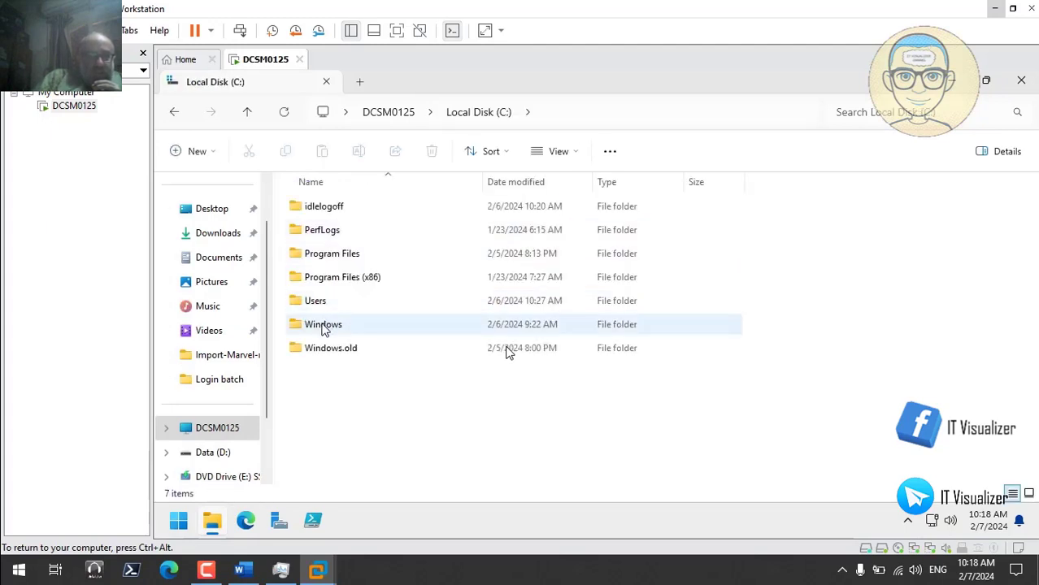
{"action": "double_click", "coordinate": [323, 325]}
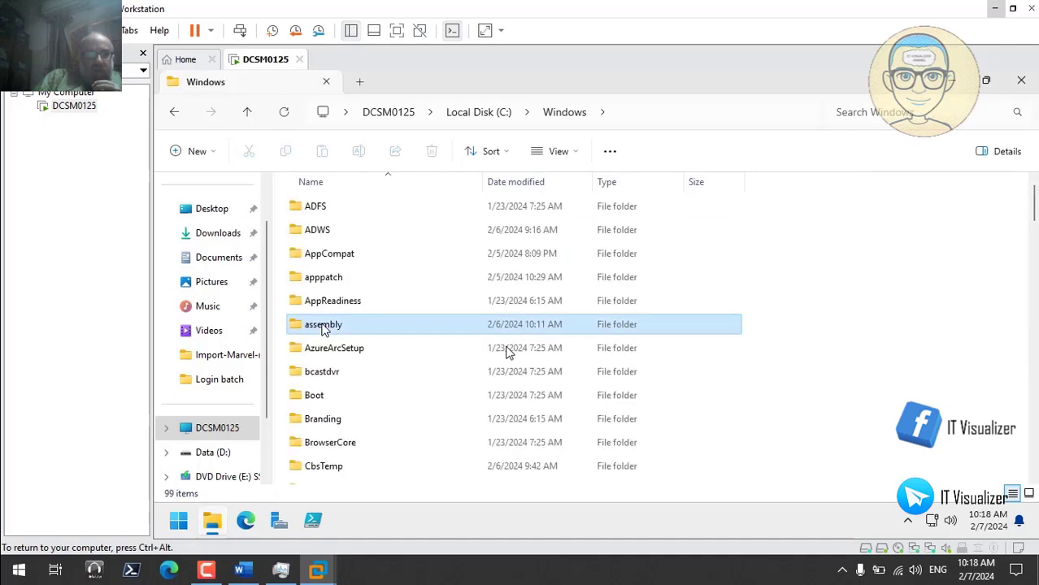
{"action": "key", "text": "p"}
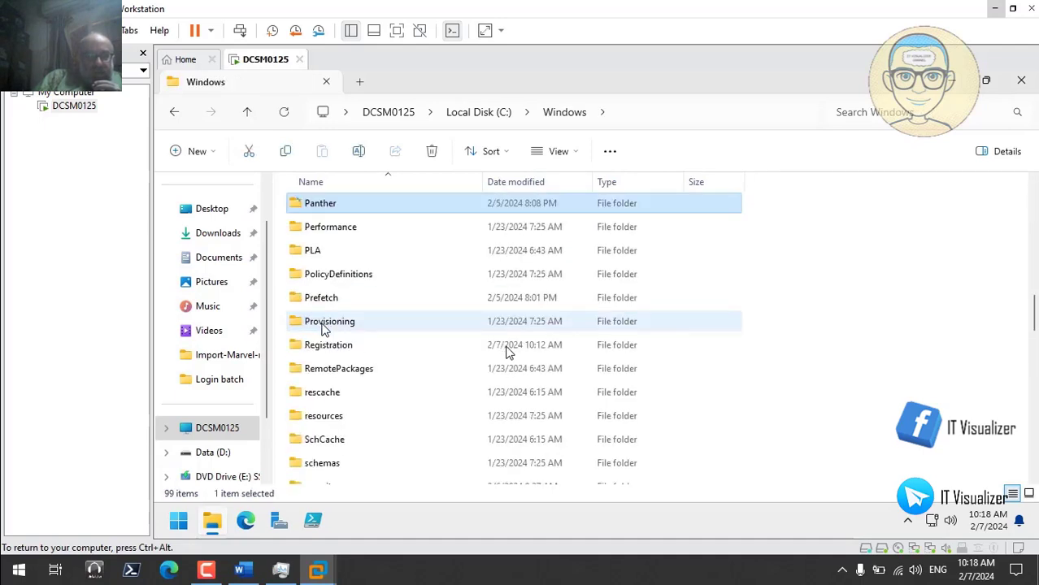
{"action": "left_click", "coordinate": [349, 277]}
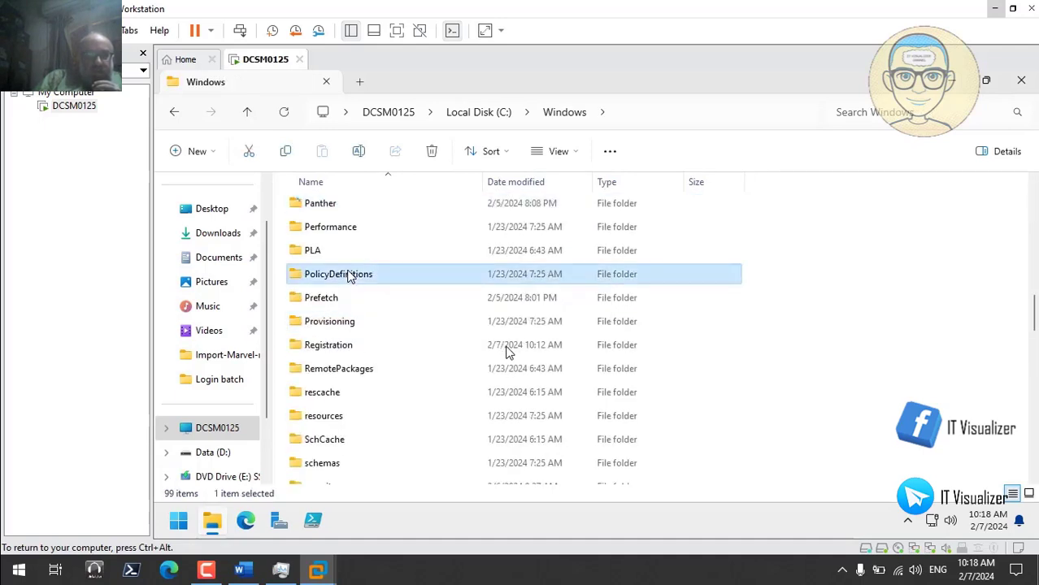
{"action": "right_click", "coordinate": [350, 276]}
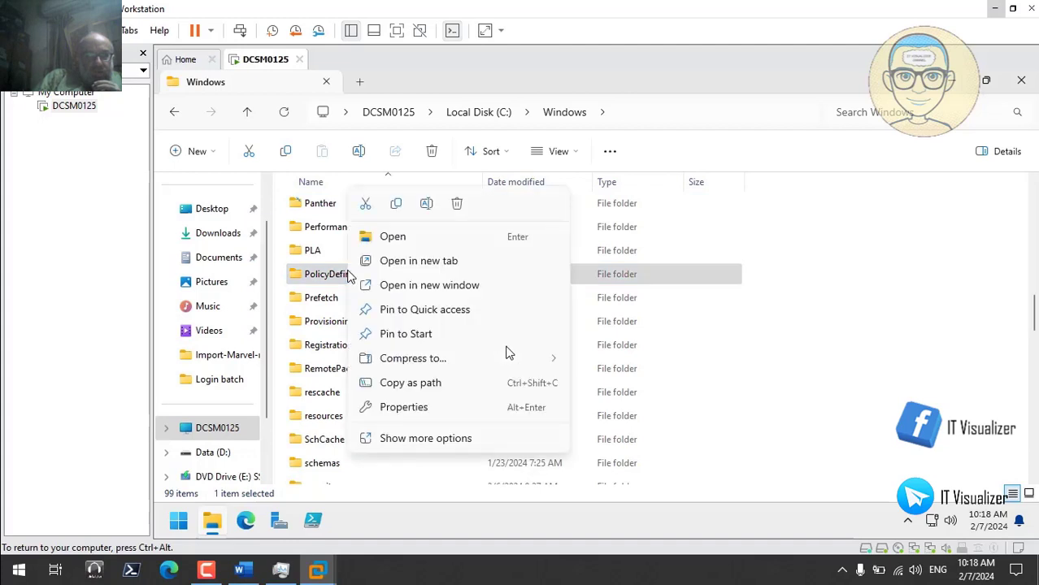
{"action": "left_click", "coordinate": [397, 204]}
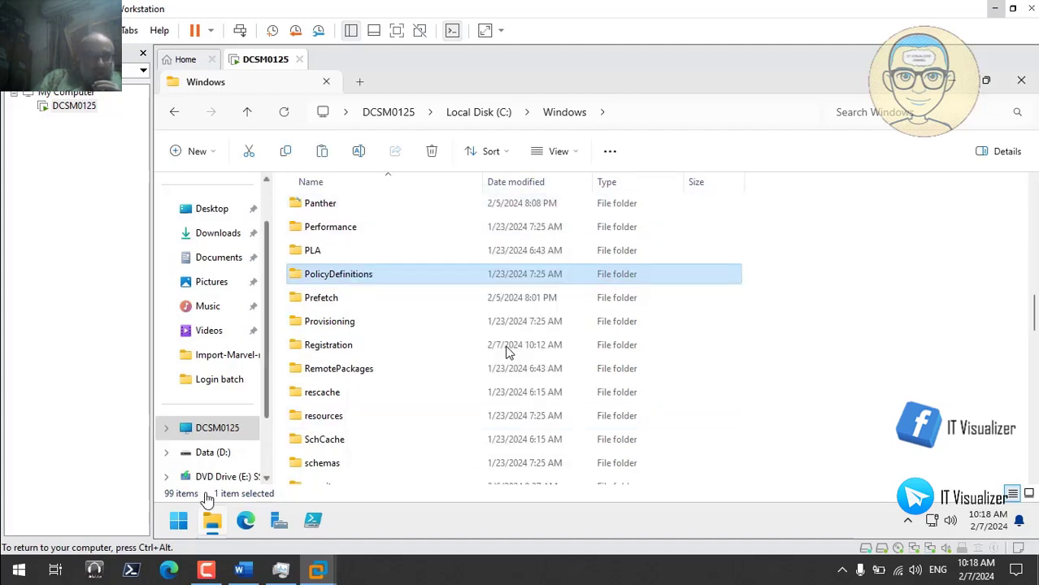
- Open the \\dcsm0125\SYSVOL share through the Run box
{"action": "right_click", "coordinate": [178, 524]}
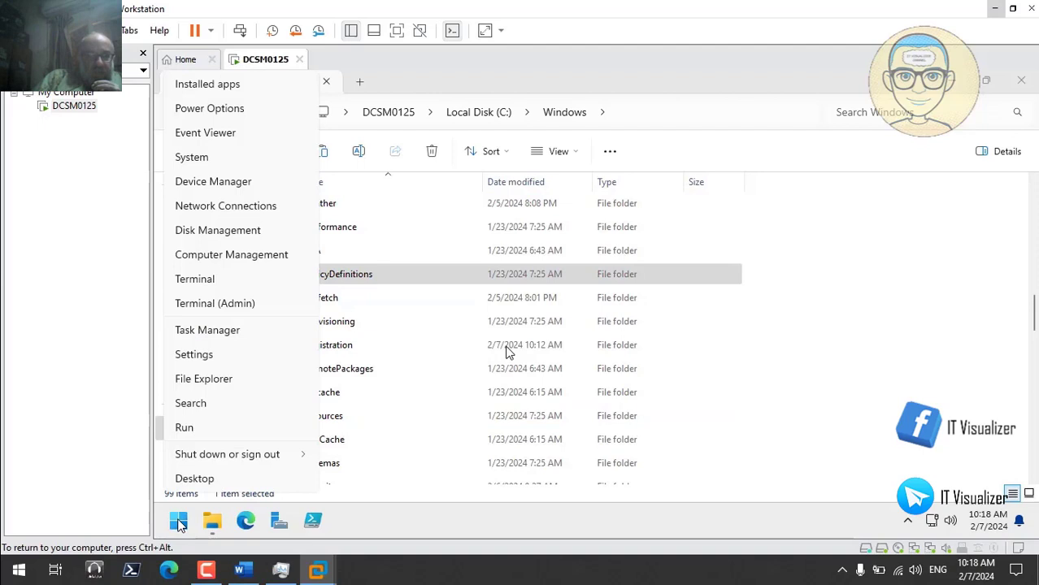
{"action": "left_click", "coordinate": [223, 428]}
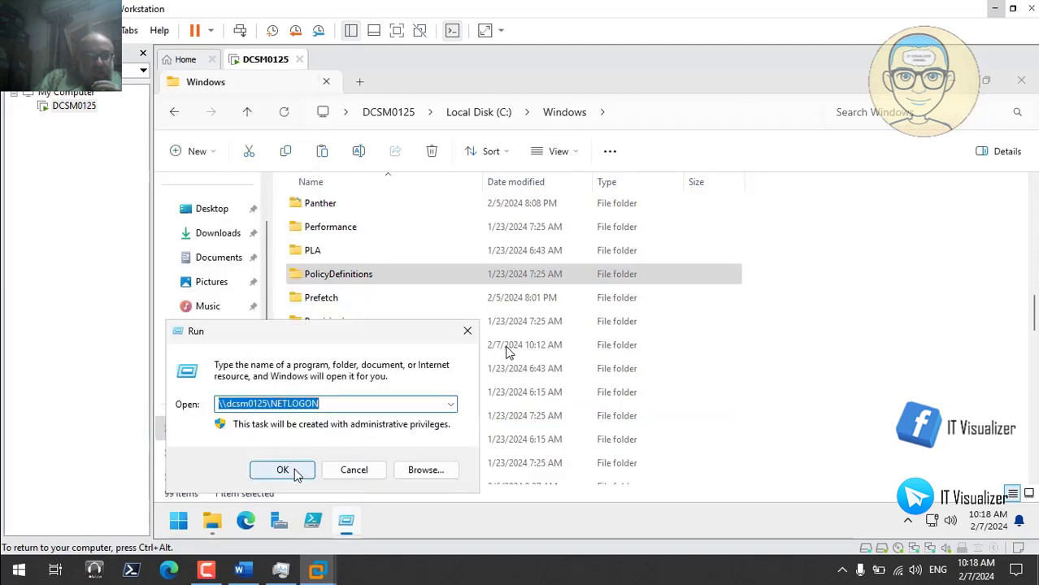
{"action": "left_click", "coordinate": [450, 405]}
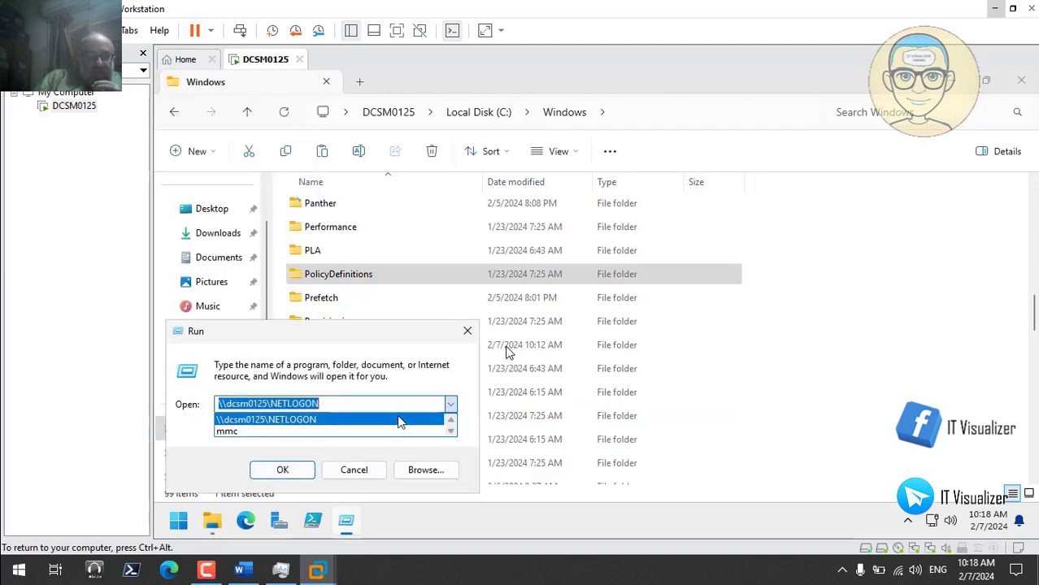
{"action": "left_click", "coordinate": [386, 404]}
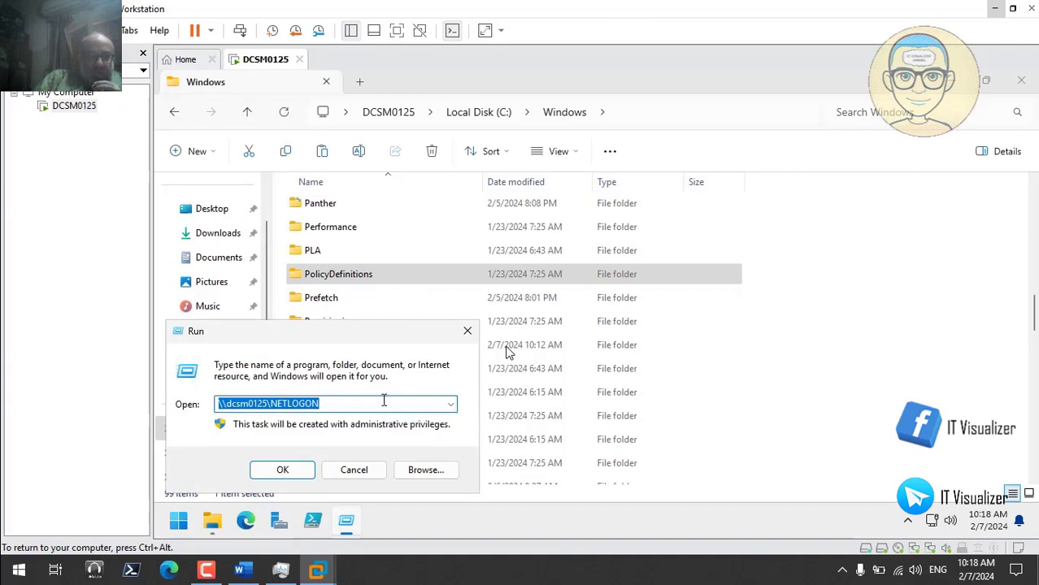
{"action": "left_click", "coordinate": [384, 403]}
{"action": "key", "text": "BackSpace"}
{"action": "key", "text": "BackSpace"}
{"action": "key", "text": "BackSpace"}
{"action": "key", "text": "BackSpace"}
{"action": "key", "text": "BackSpace"}
{"action": "key", "text": "BackSpace"}
{"action": "key", "text": "BackSpace"}
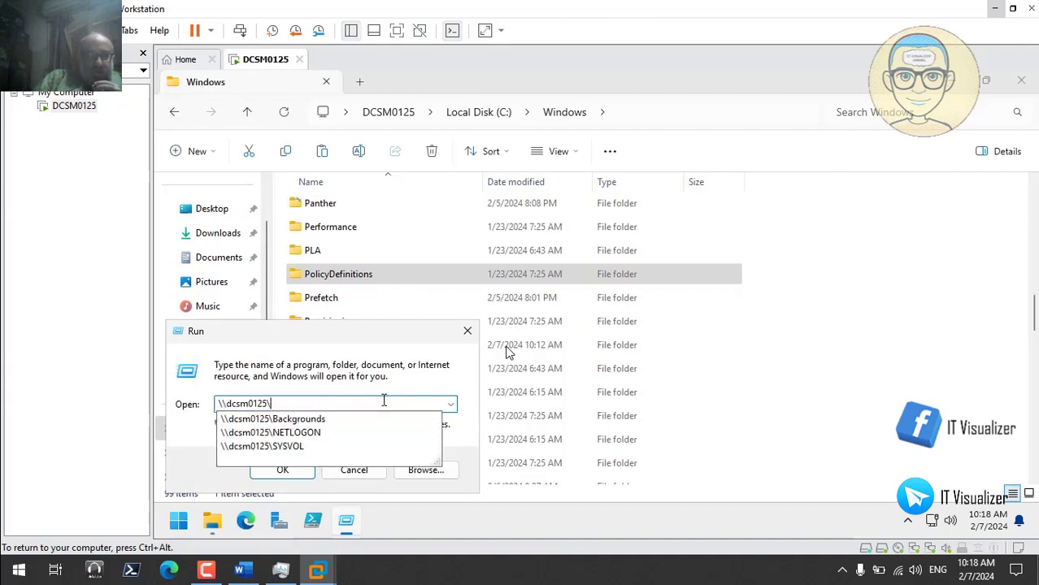
{"action": "left_click", "coordinate": [297, 448]}
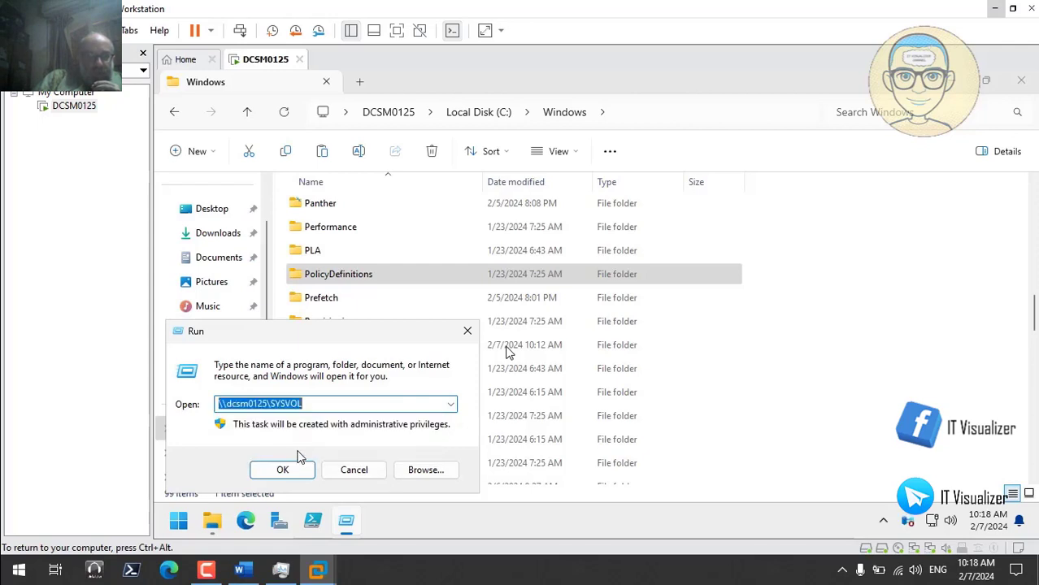
{"action": "left_click", "coordinate": [294, 467]}
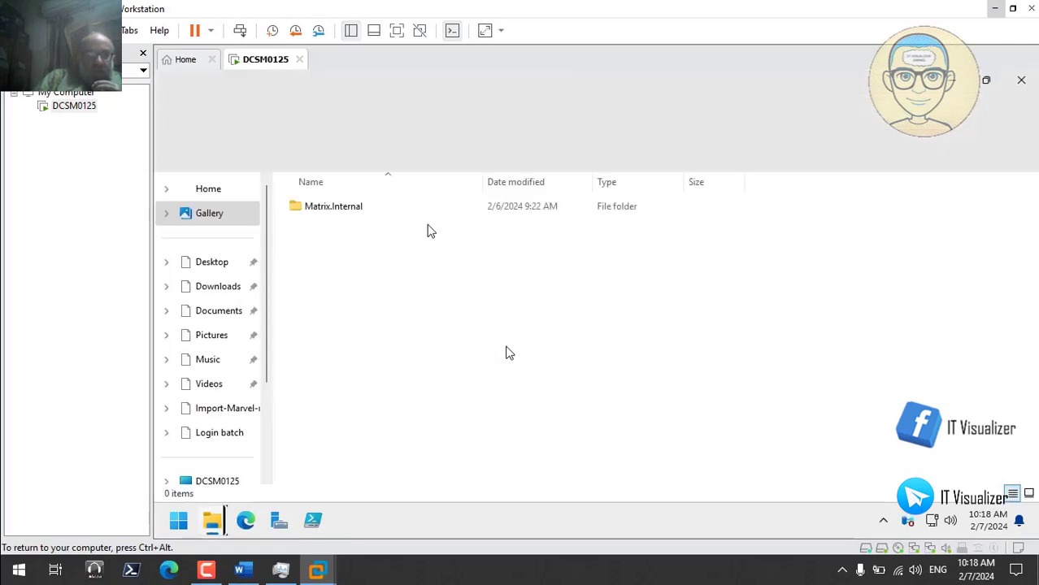
- Paste PolicyDefinitions into SYSVOL's Matrix.Internal\Policies folder
{"action": "double_click", "coordinate": [352, 212]}
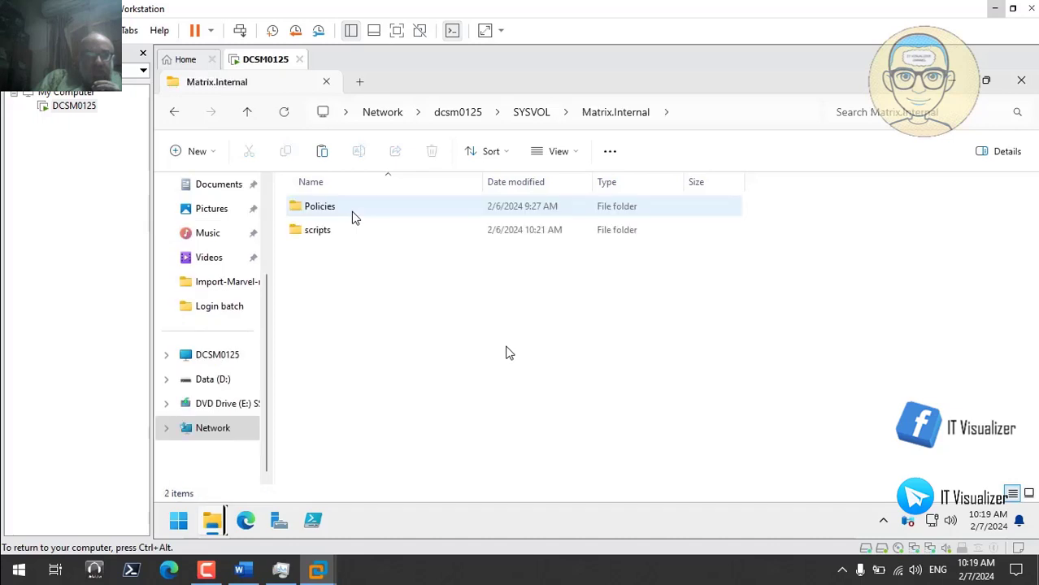
{"action": "left_click", "coordinate": [338, 211]}
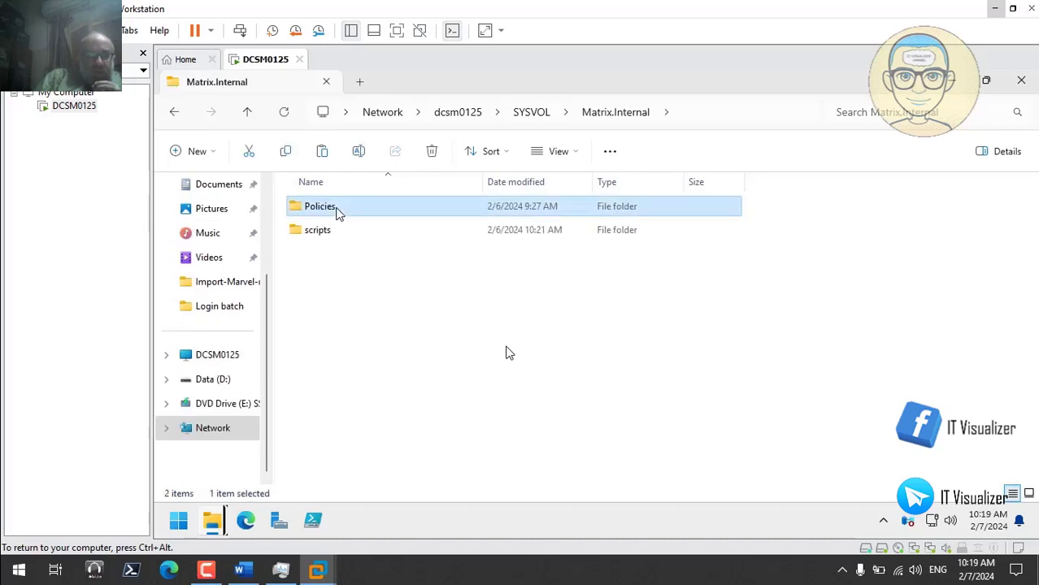
{"action": "double_click", "coordinate": [338, 211]}
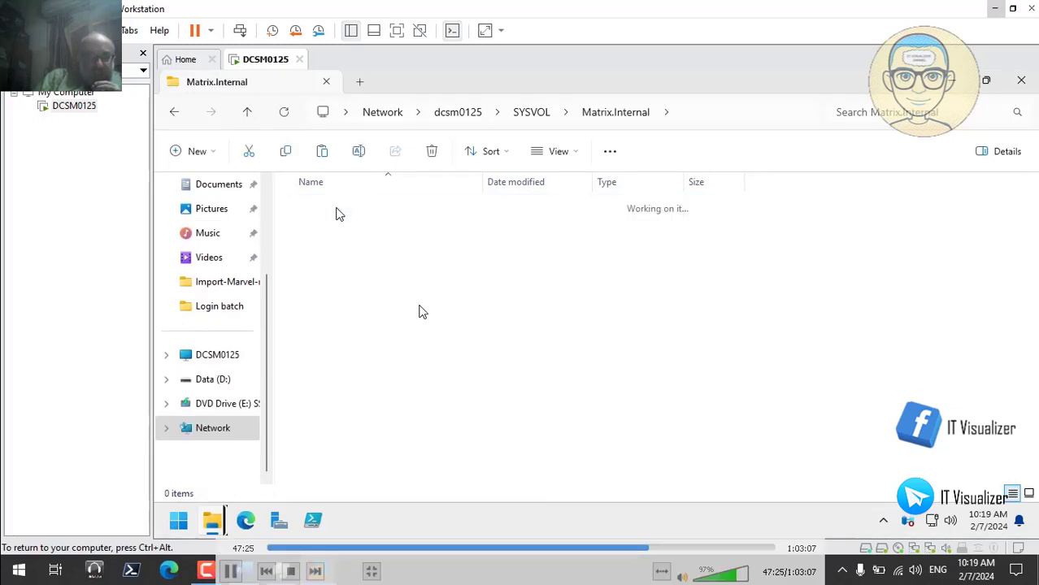
{"action": "right_click", "coordinate": [371, 321]}
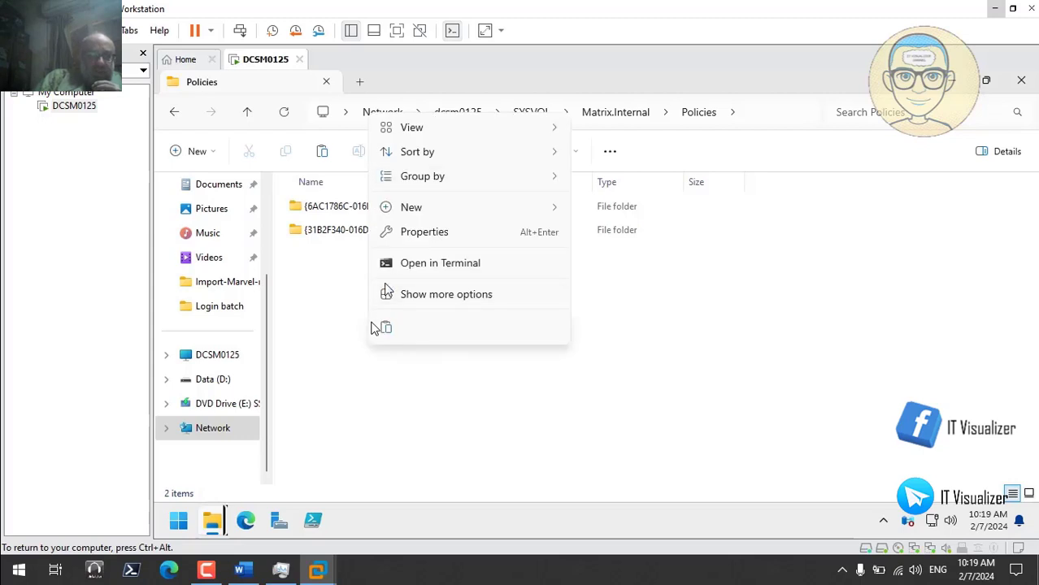
{"action": "left_click", "coordinate": [386, 328]}
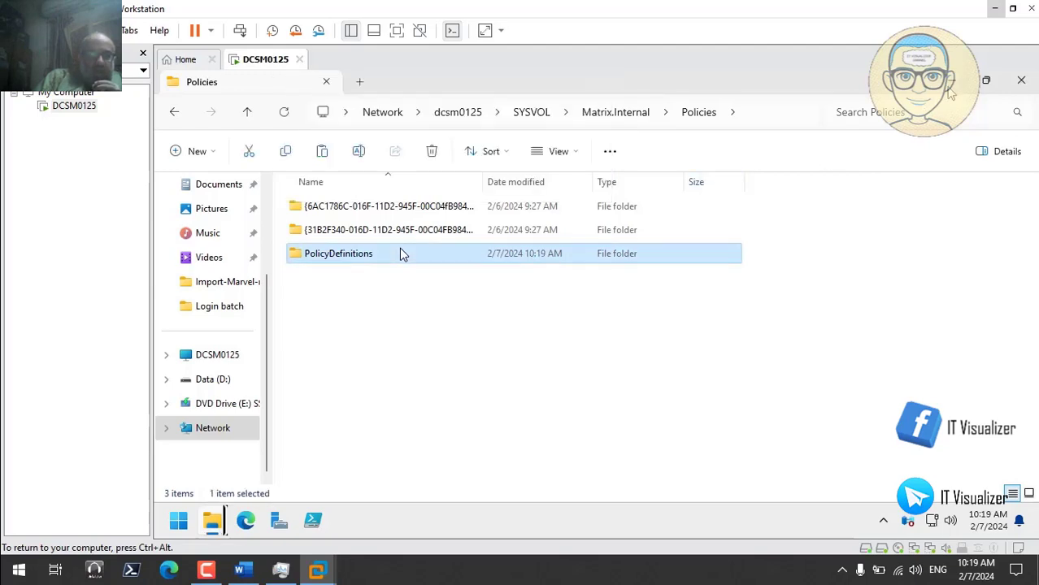
{"action": "left_click", "coordinate": [953, 81]}
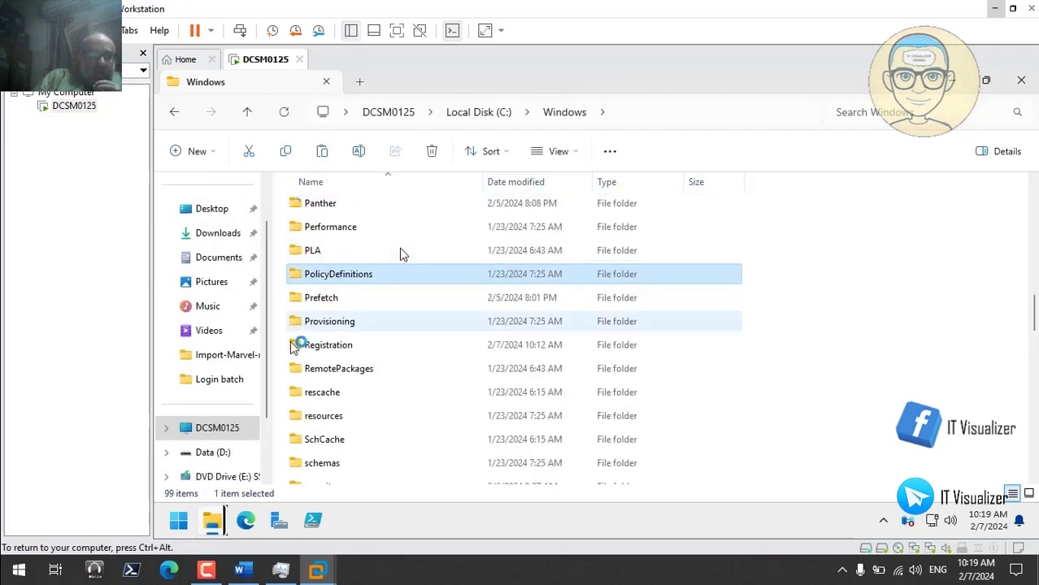
- Copy Acrobat2020.adm and Acrobat2020.admx from D:\Group Policy Templates\AcrobatADMTemplate
{"action": "left_click", "coordinate": [217, 455]}
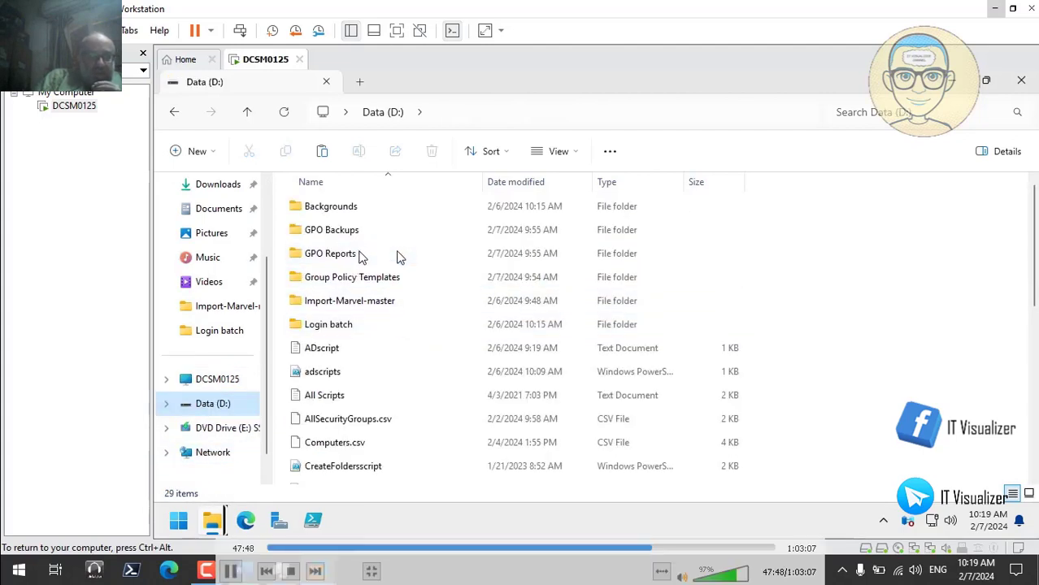
{"action": "double_click", "coordinate": [363, 277]}
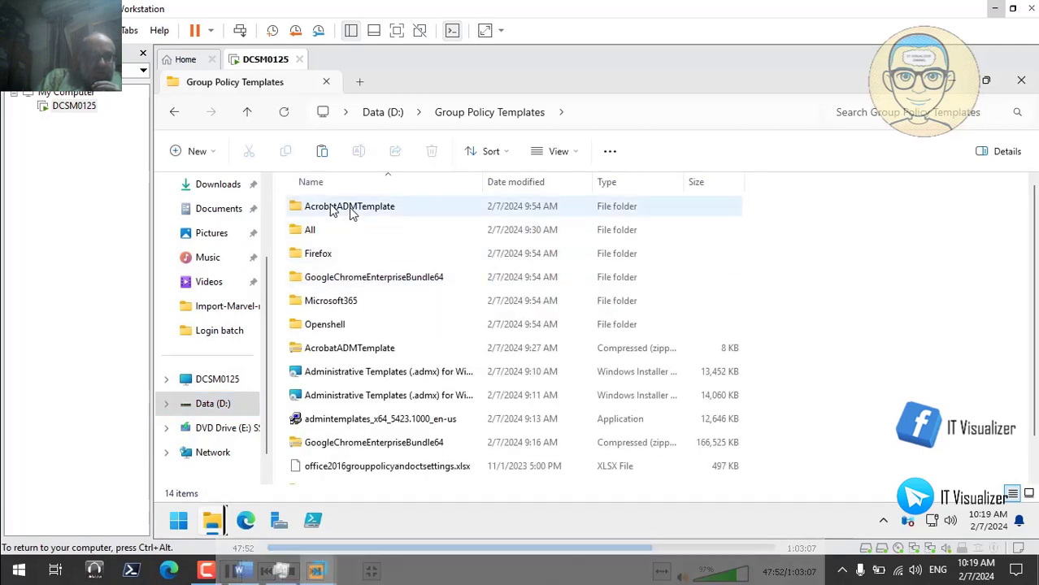
{"action": "double_click", "coordinate": [351, 209]}
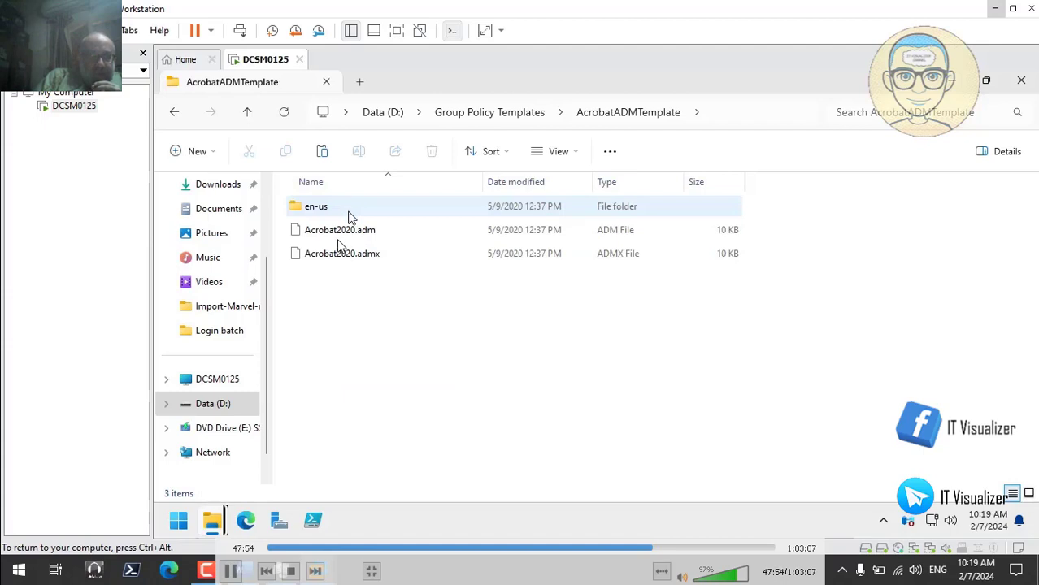
{"action": "left_click", "coordinate": [349, 231]}
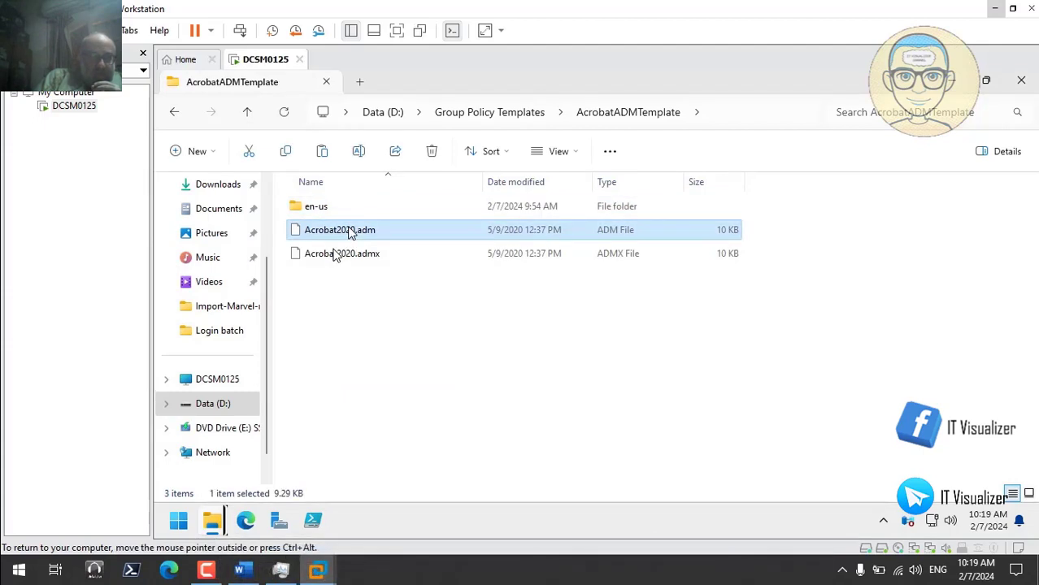
{"action": "left_click", "coordinate": [352, 256], "text": "ctrl"}
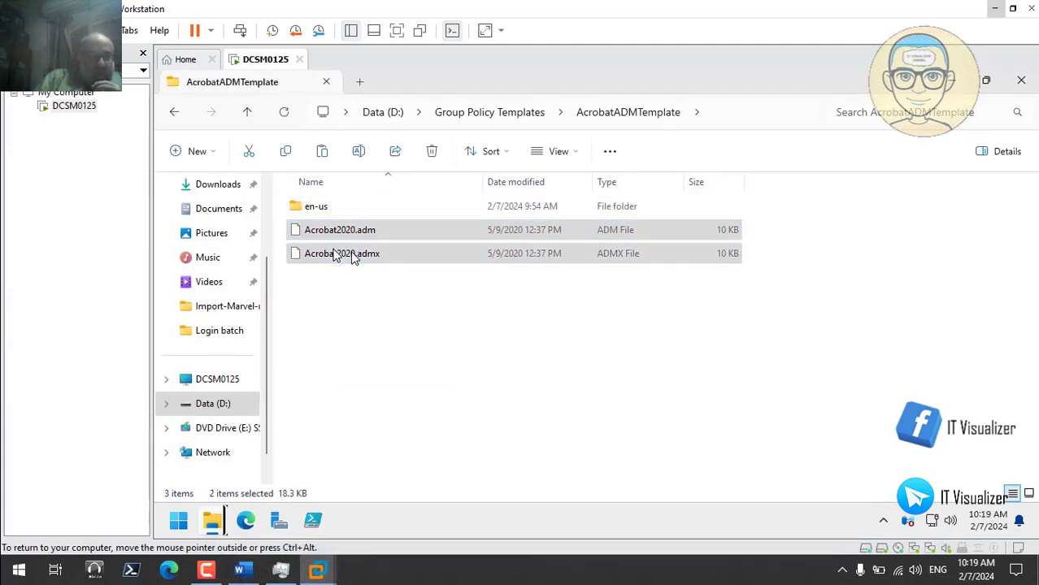
{"action": "right_click", "coordinate": [352, 256]}
{"action": "left_click", "coordinate": [400, 271]}
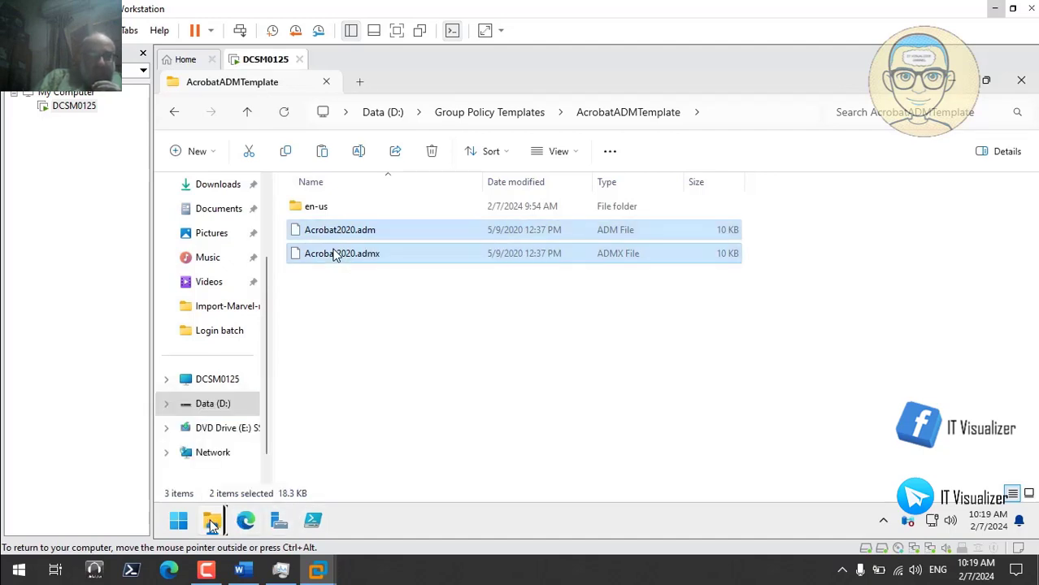
- Open SYSVOL's PolicyDefinitions folder and check its en-US subfolder
{"action": "mouse_move", "coordinate": [213, 527]}
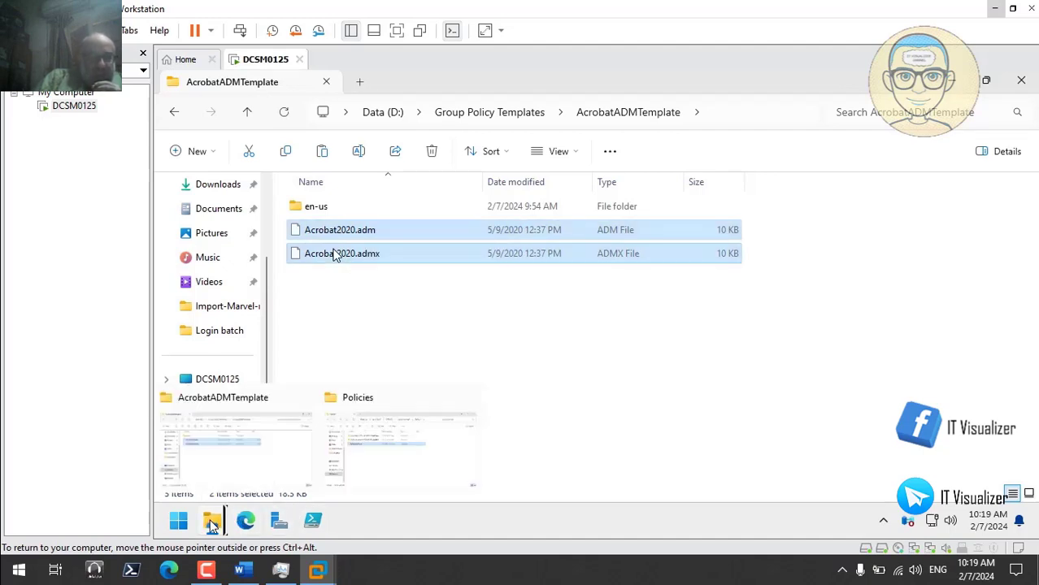
{"action": "left_click", "coordinate": [362, 464]}
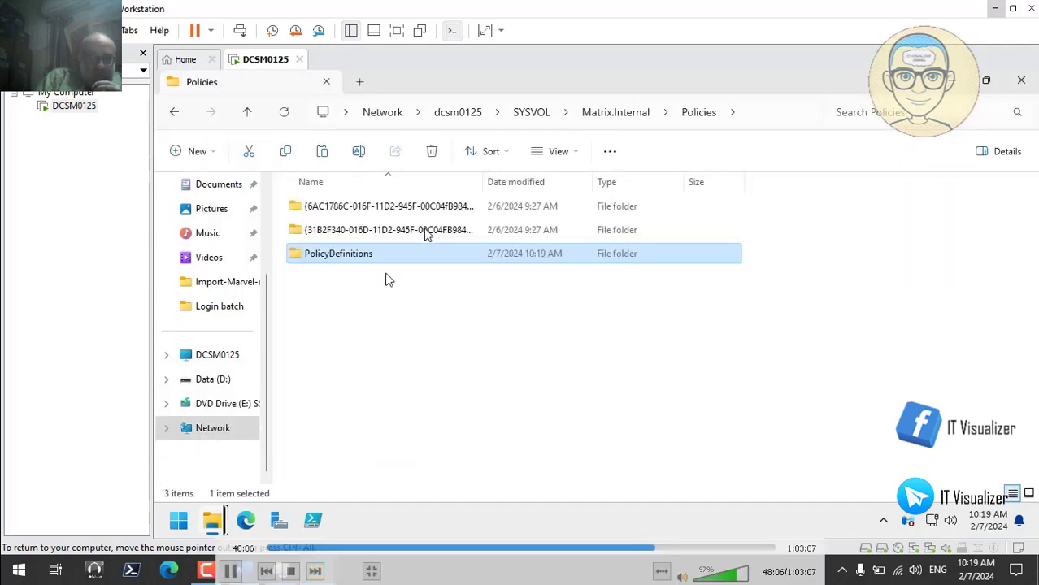
{"action": "double_click", "coordinate": [363, 255]}
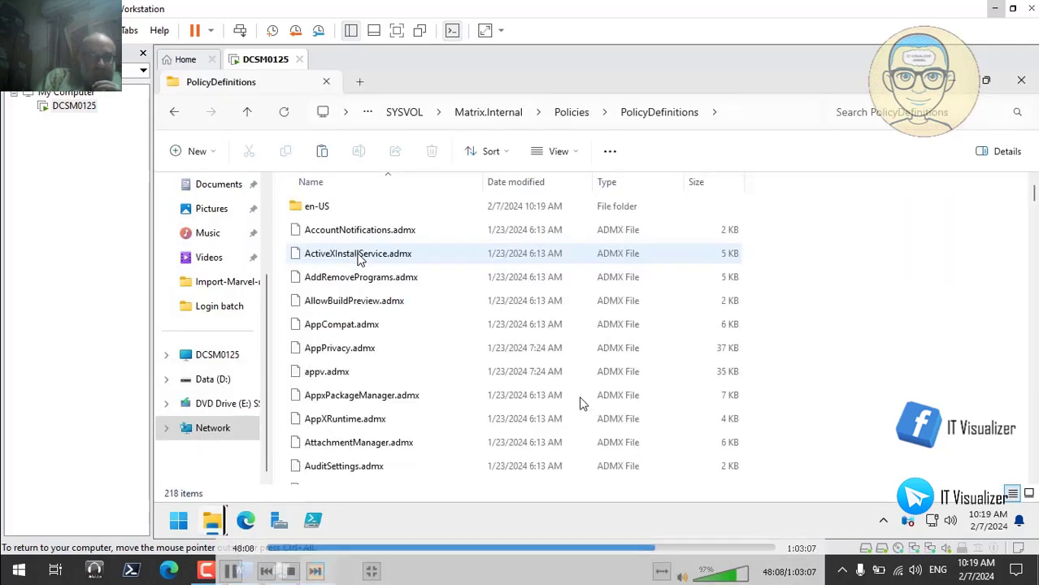
{"action": "left_click", "coordinate": [232, 572]}
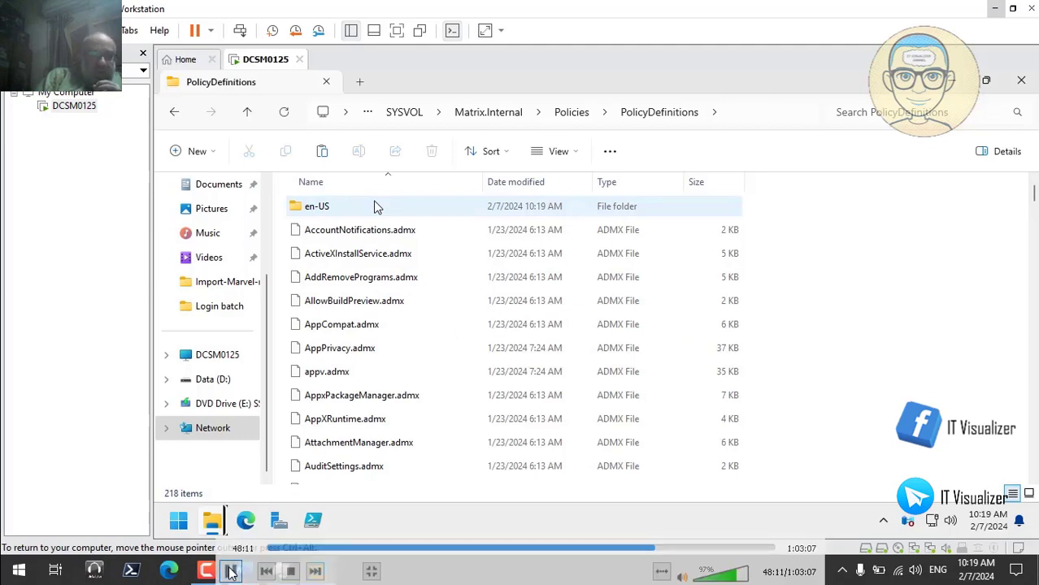
{"action": "double_click", "coordinate": [376, 206]}
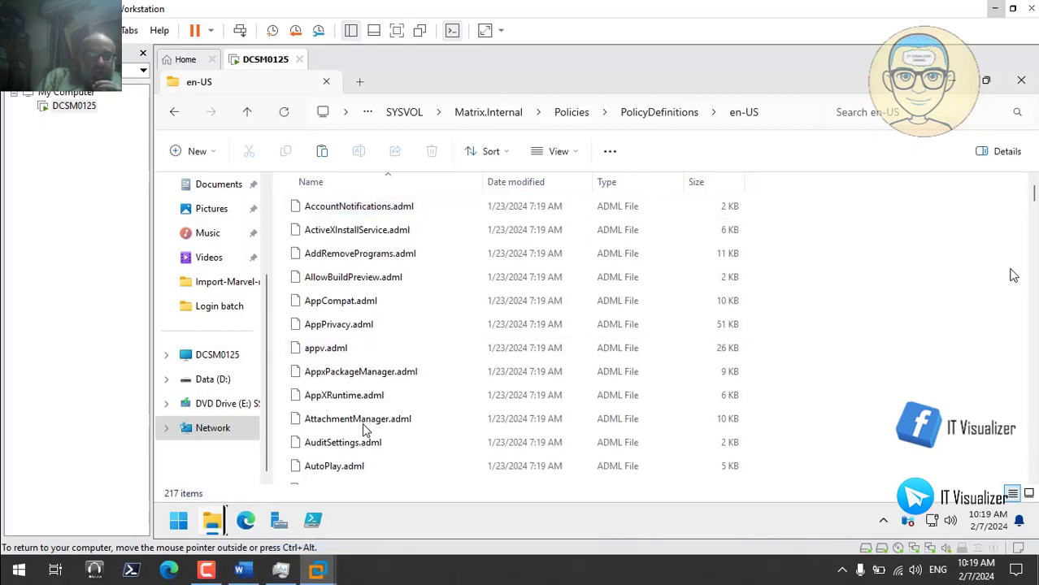
{"action": "mouse_move", "coordinate": [1034, 197]}
{"action": "left_mouse_down"}
{"action": "mouse_move", "coordinate": [1034, 470]}
{"action": "mouse_move", "coordinate": [1034, 185]}
{"action": "left_mouse_up"}
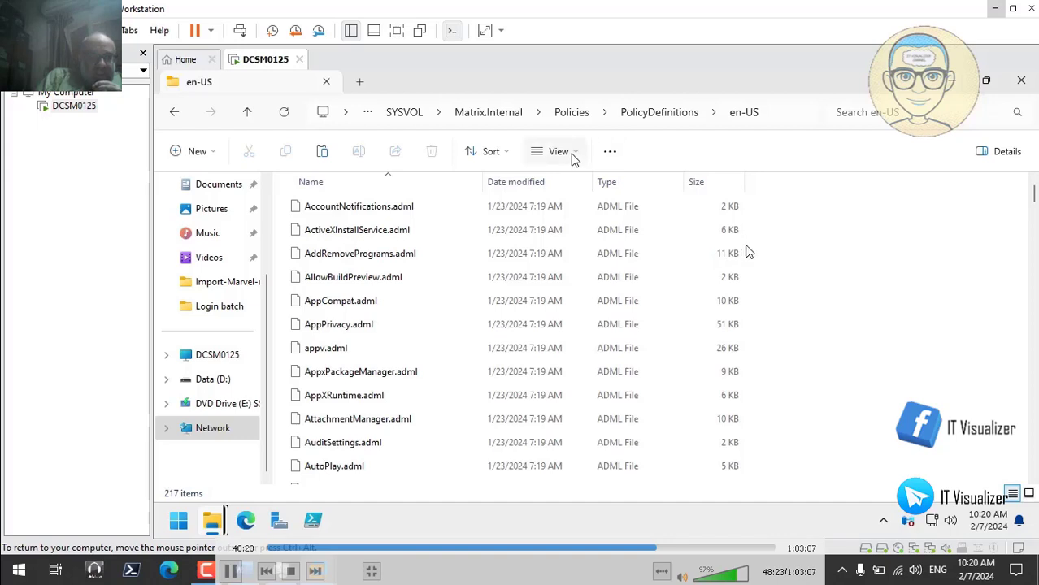
- Paste the two Acrobat templates into PolicyDefinitions itself
{"action": "left_click", "coordinate": [642, 114]}
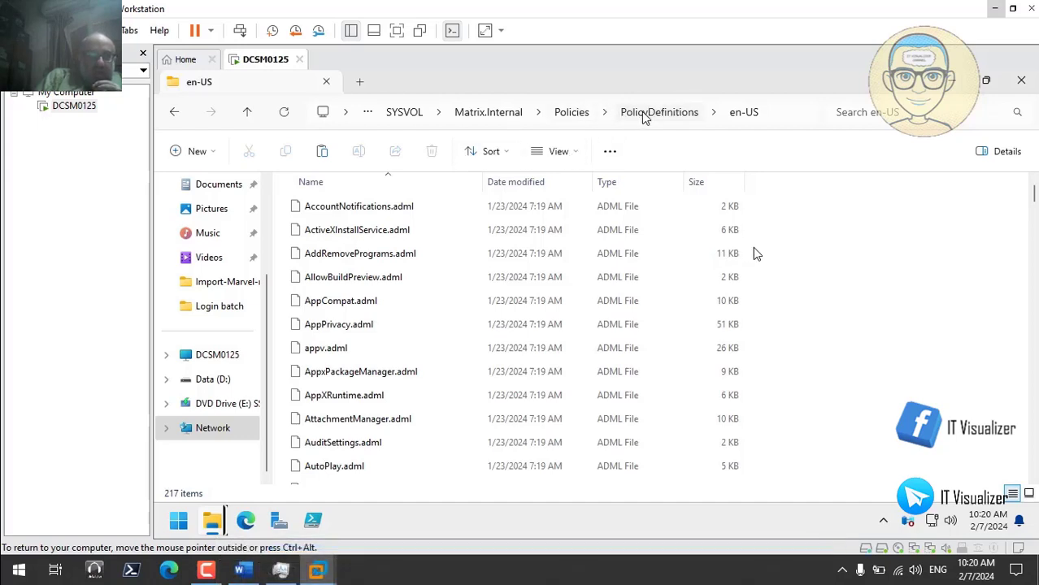
{"action": "right_click", "coordinate": [839, 290]}
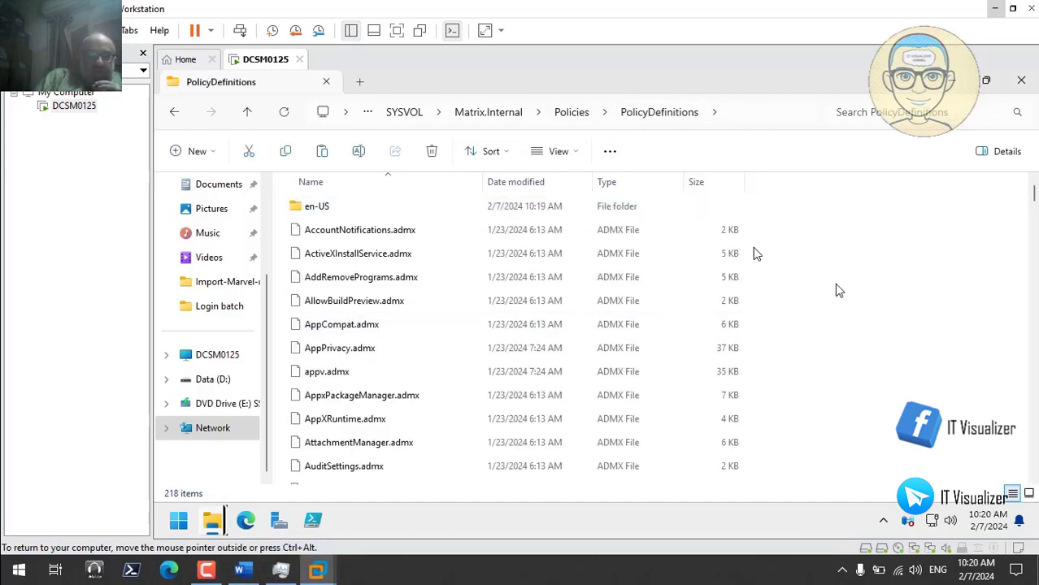
{"action": "left_click", "coordinate": [854, 221]}
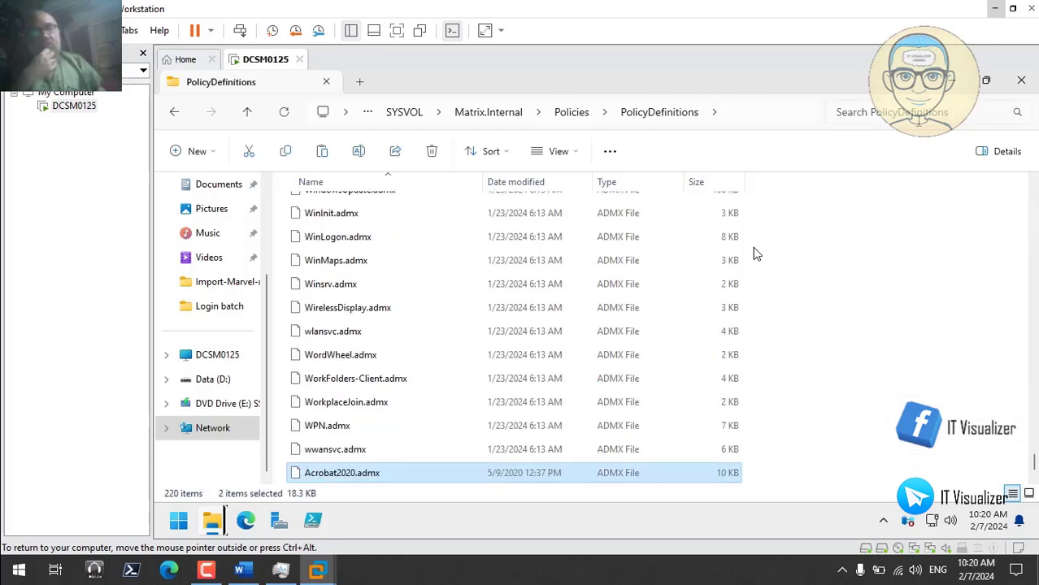
{"action": "left_click", "coordinate": [951, 81]}
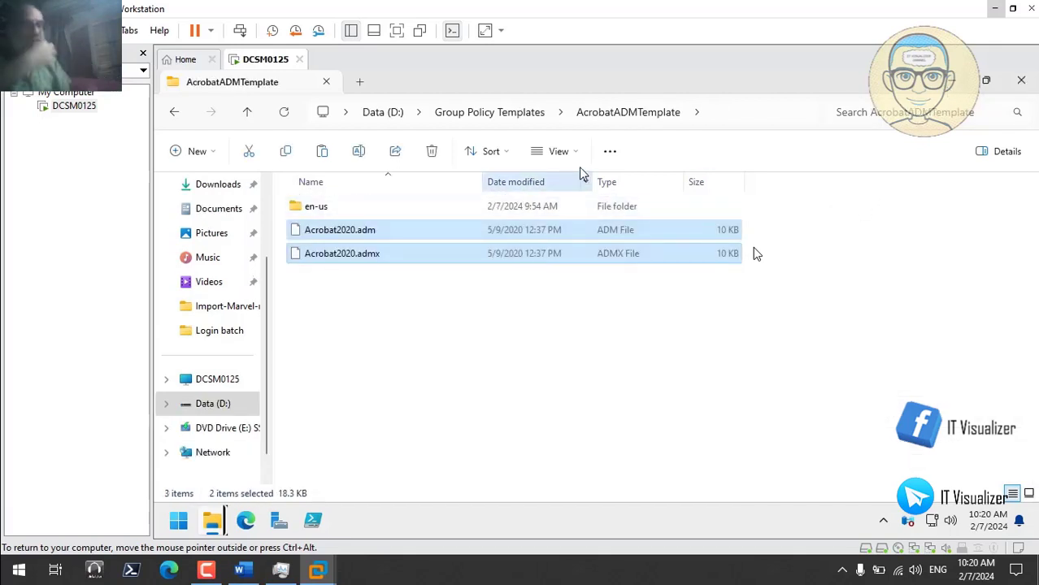
- Copy Acrobat2020.adml from the Acrobat en-us folder
{"action": "double_click", "coordinate": [333, 207]}
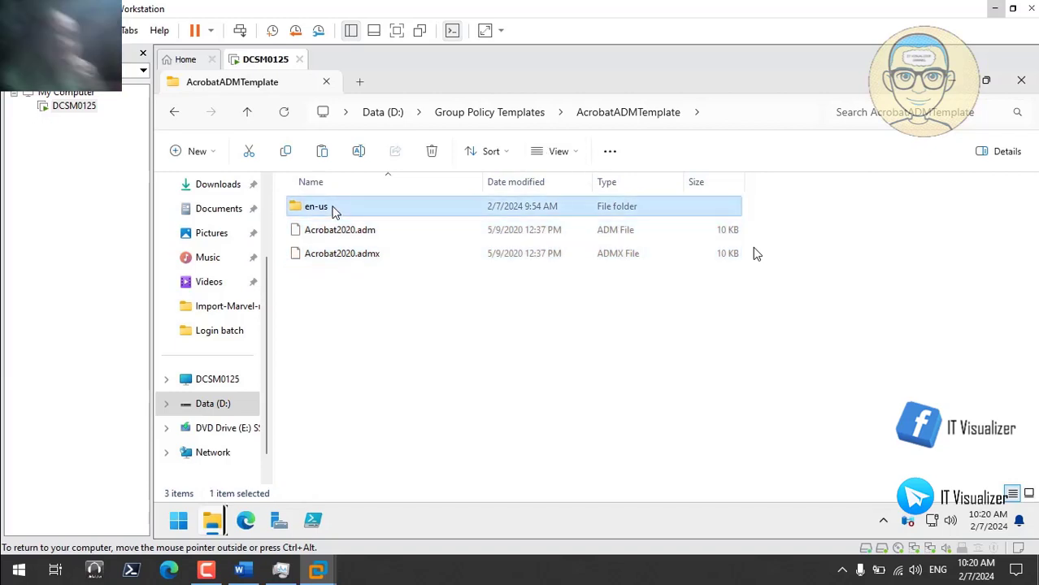
{"action": "right_click", "coordinate": [332, 209]}
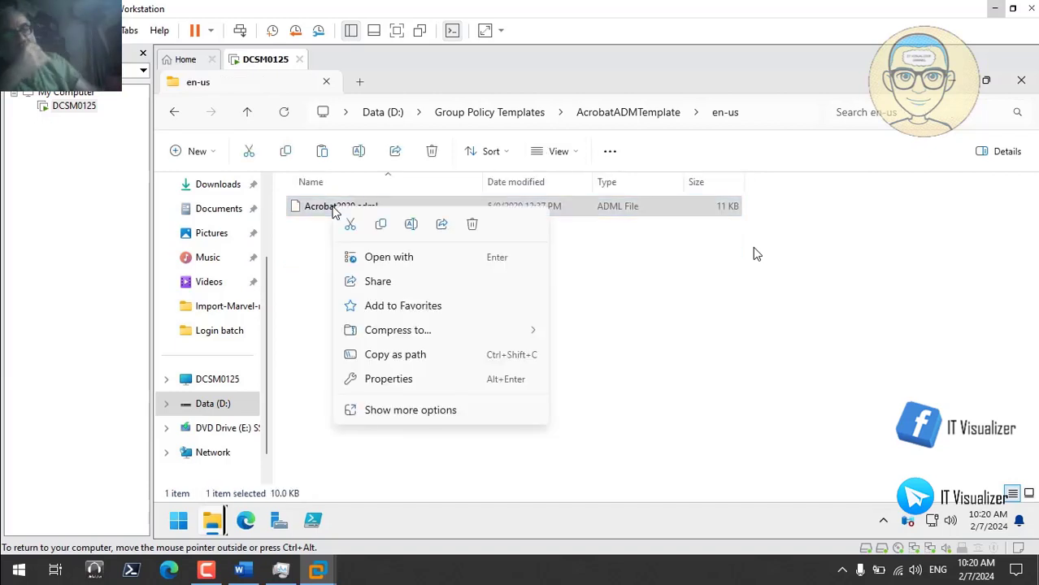
{"action": "left_click", "coordinate": [378, 233]}
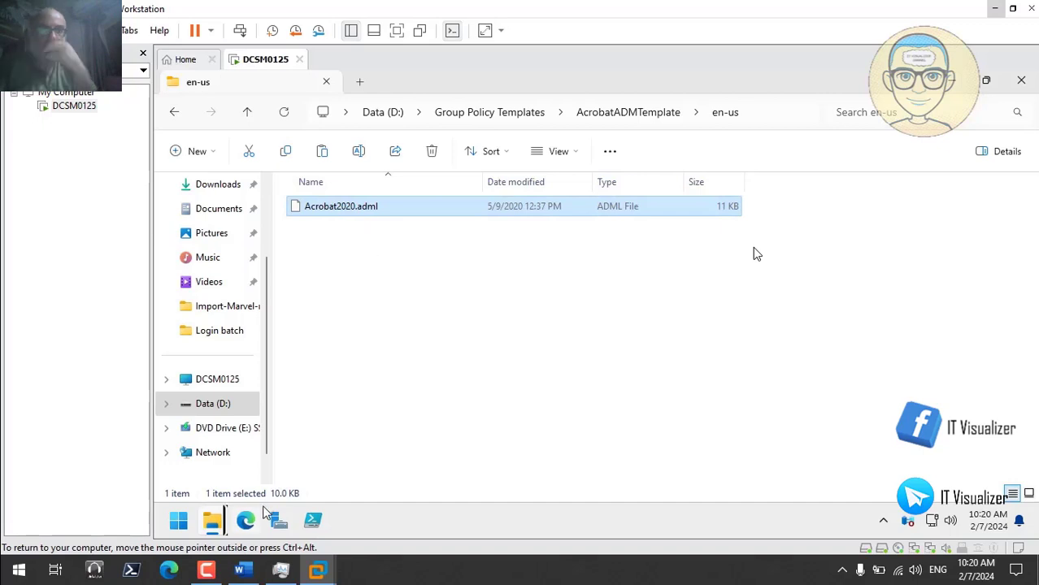
- Paste Acrobat2020.adml into the PolicyDefinitions en-US folder
{"action": "mouse_move", "coordinate": [211, 527]}
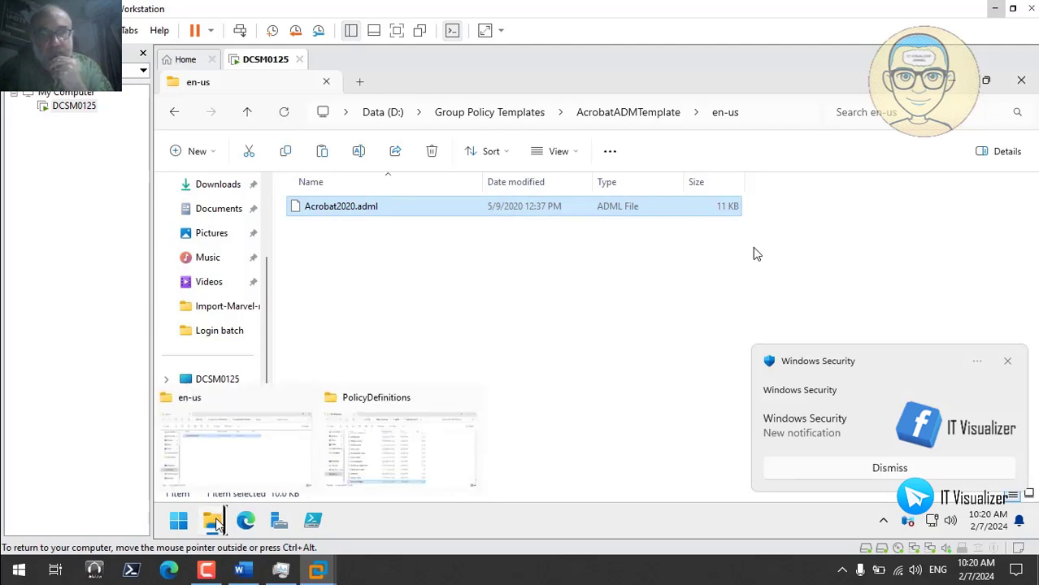
{"action": "left_click", "coordinate": [401, 457]}
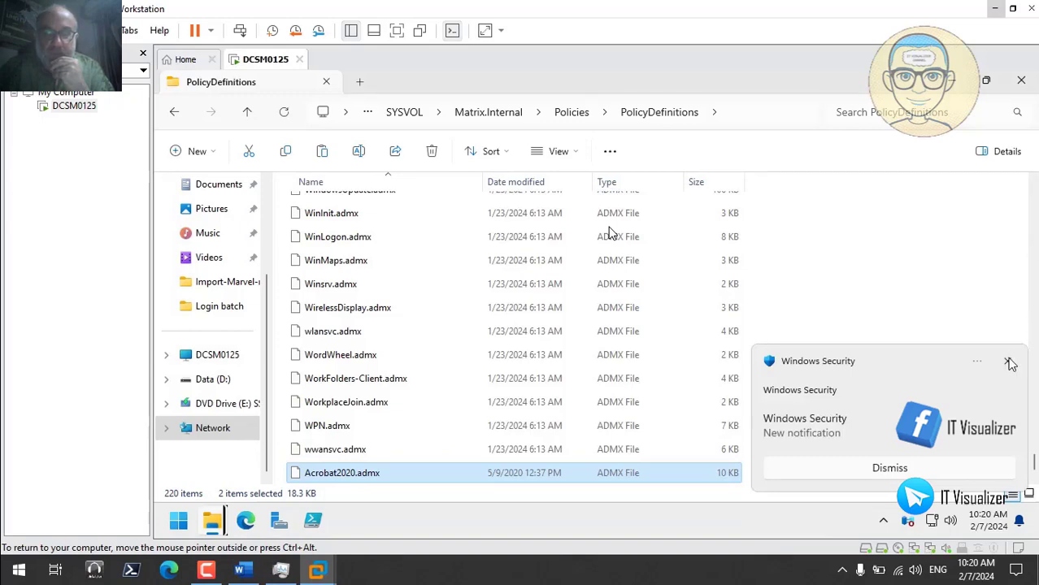
{"action": "left_click", "coordinate": [1008, 362]}
{"action": "scroll", "coordinate": [599, 221], "scroll_direction": "up", "scroll_amount": 20}
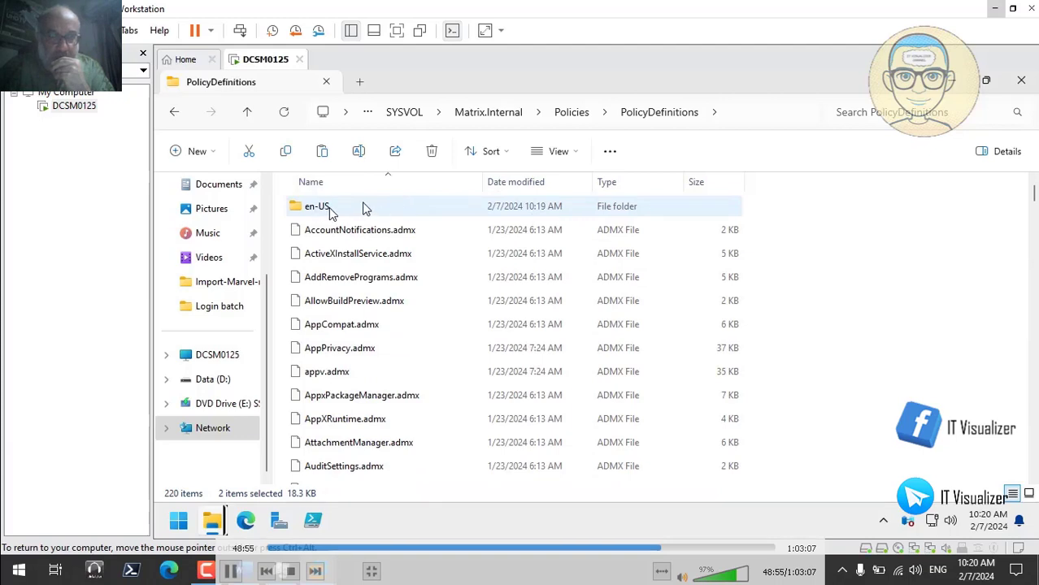
{"action": "double_click", "coordinate": [363, 209]}
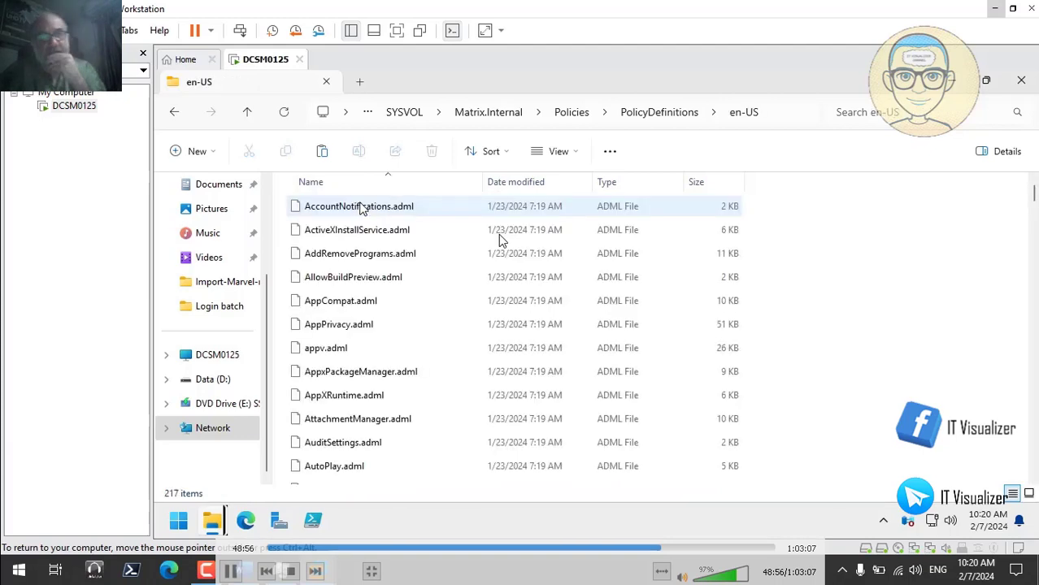
{"action": "right_click", "coordinate": [813, 256]}
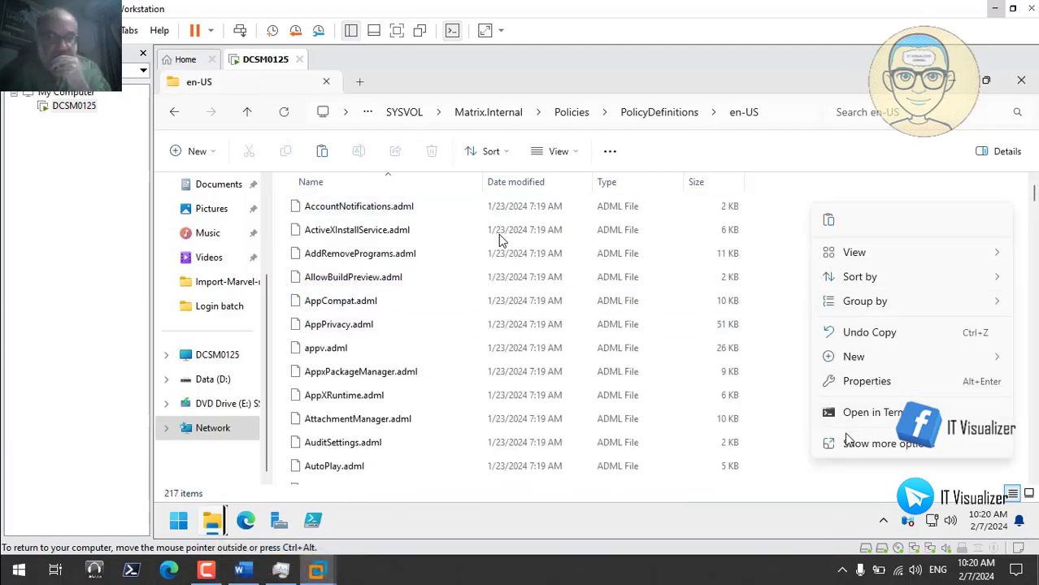
{"action": "left_click", "coordinate": [830, 222]}
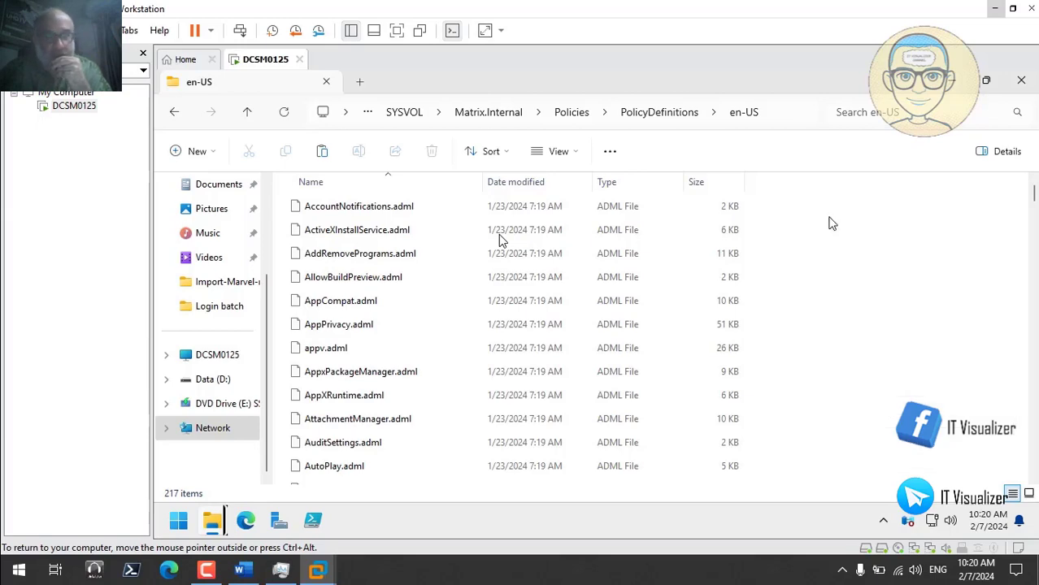
{"action": "left_click", "coordinate": [659, 114]}
{"action": "mouse_move", "coordinate": [212, 524]}
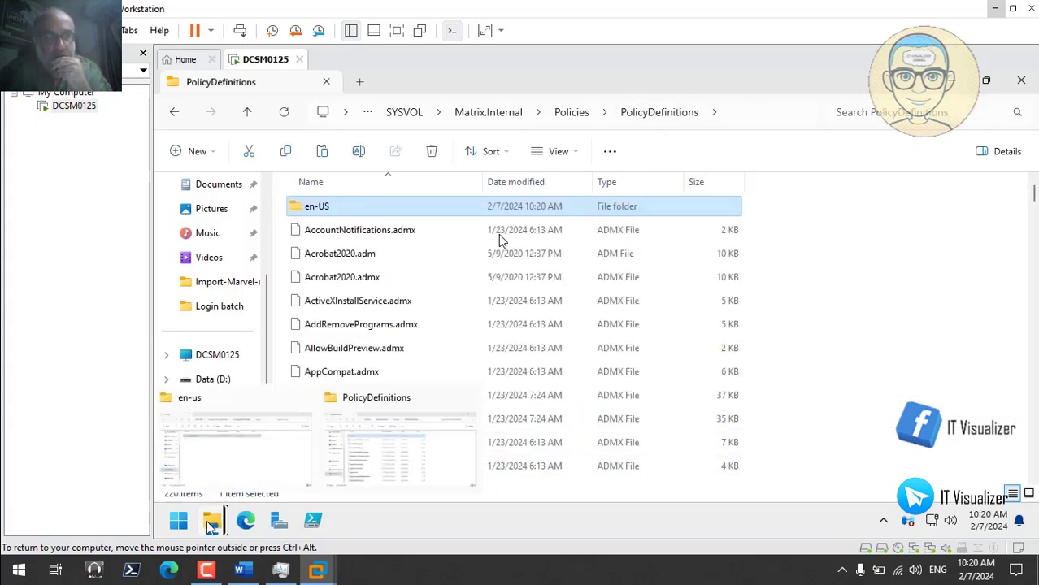
{"action": "left_click", "coordinate": [243, 450]}
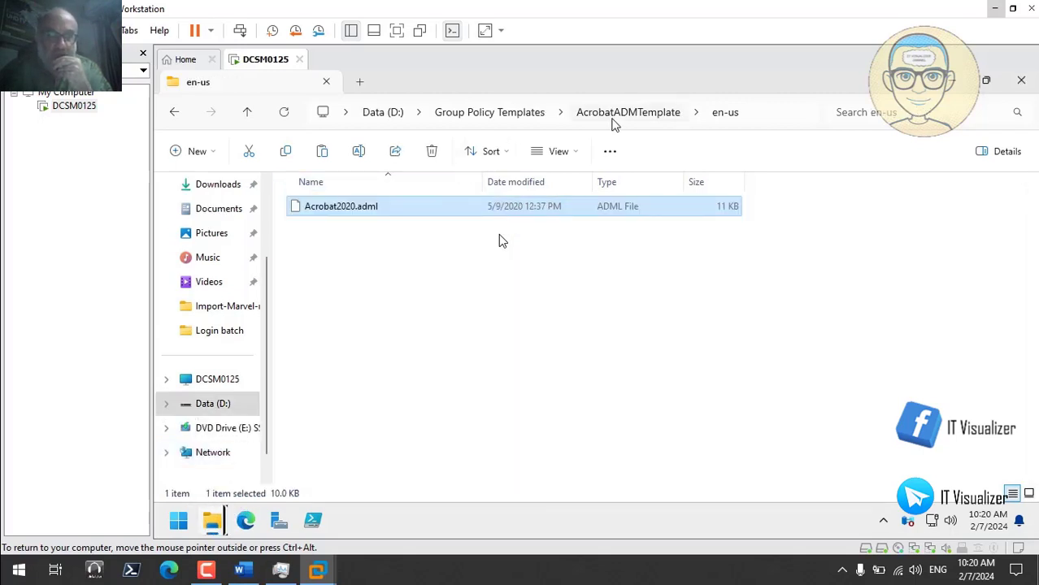
- Copy firefox.admx and mozilla.admx from the Firefox windows templates folder
{"action": "left_click", "coordinate": [624, 118]}
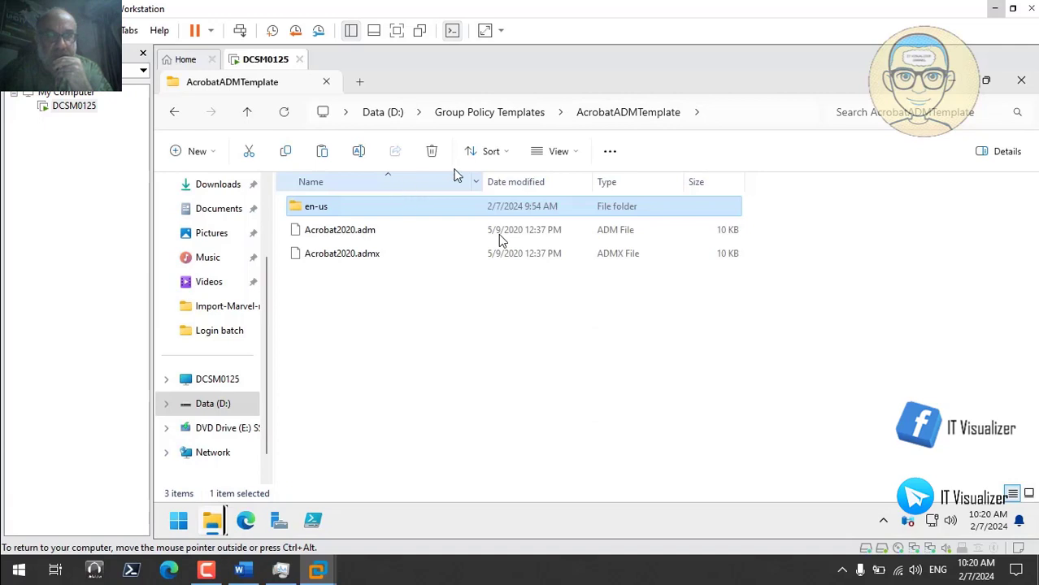
{"action": "left_click", "coordinate": [536, 113]}
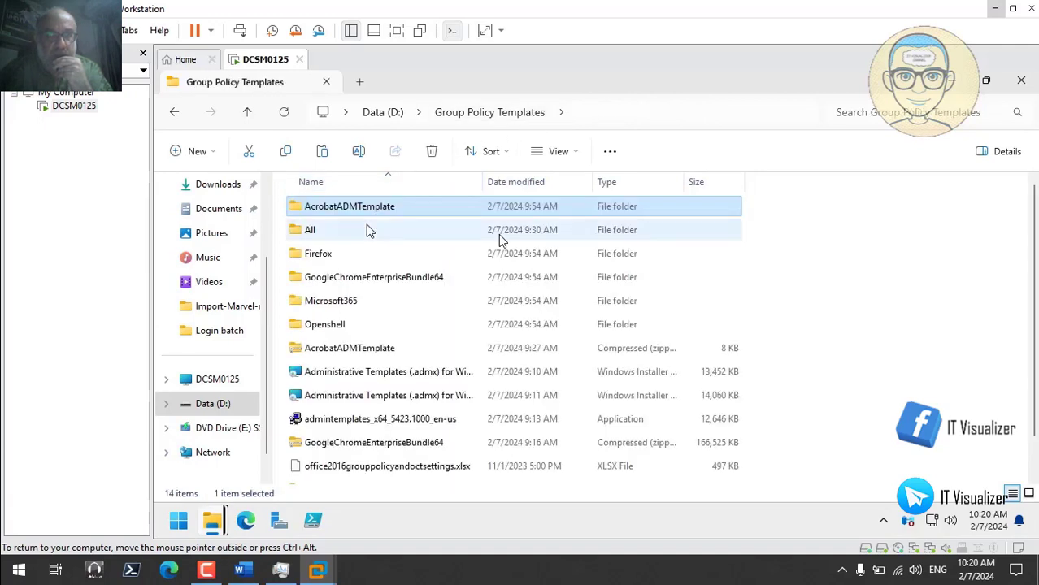
{"action": "double_click", "coordinate": [336, 254]}
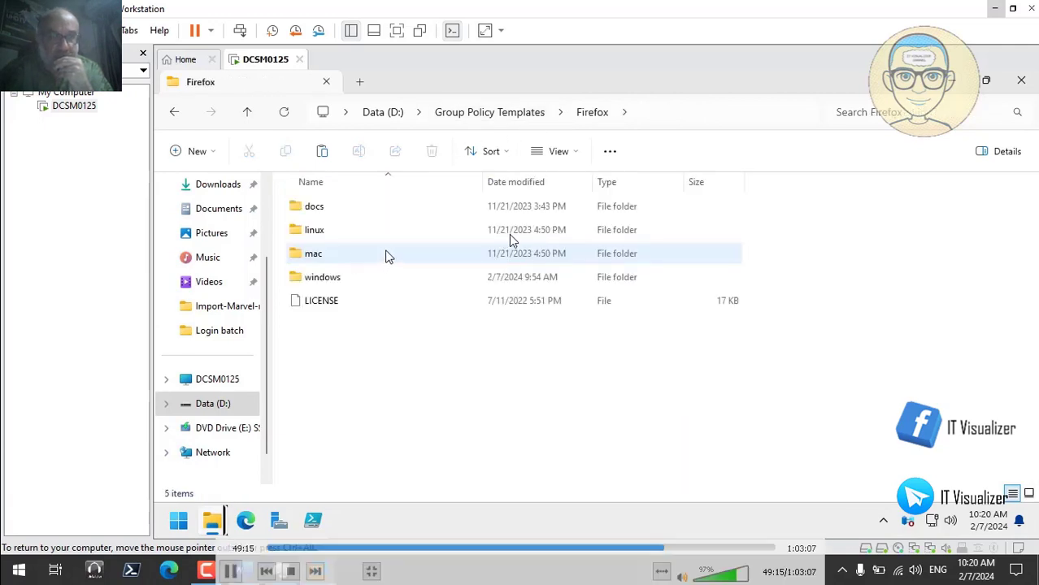
{"action": "double_click", "coordinate": [406, 277]}
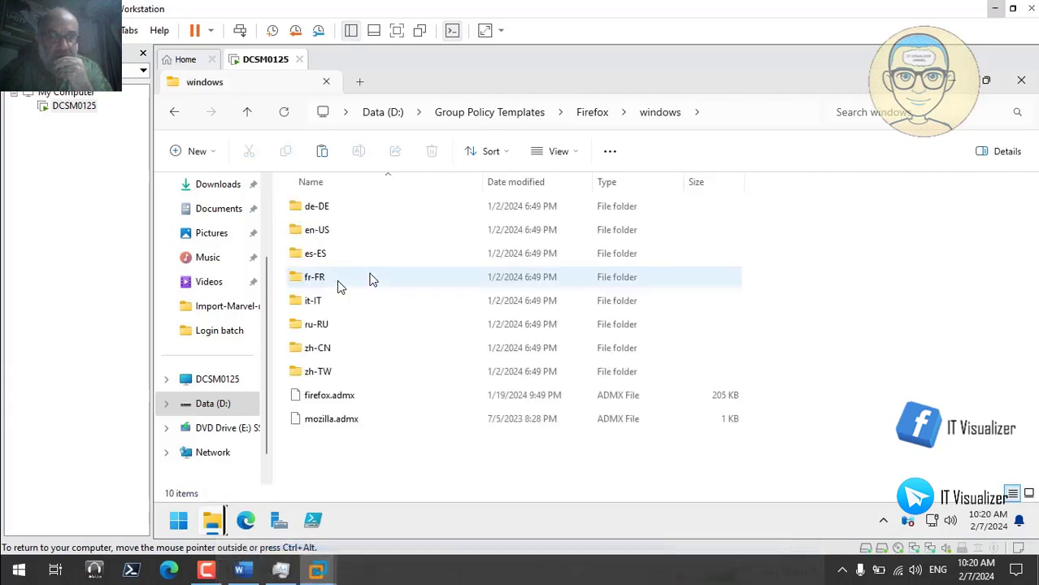
{"action": "left_click", "coordinate": [345, 403]}
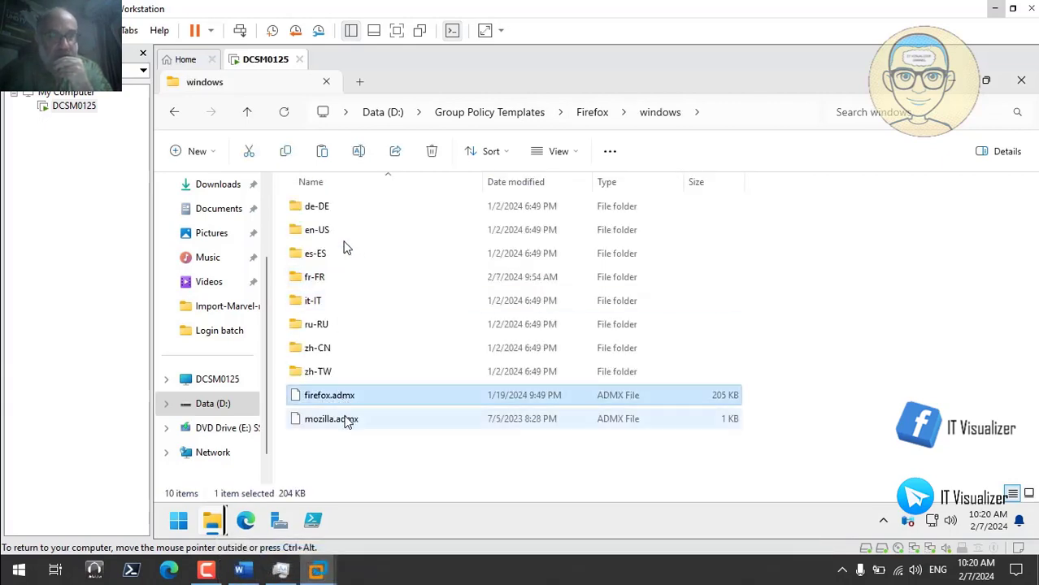
{"action": "left_click", "coordinate": [352, 421], "text": "ctrl"}
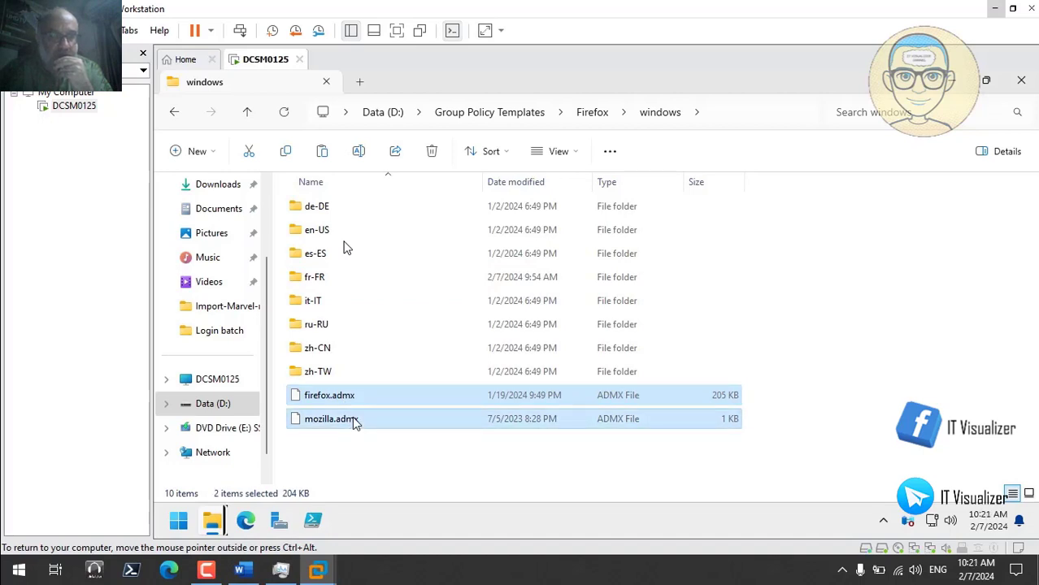
{"action": "right_click", "coordinate": [353, 421]}
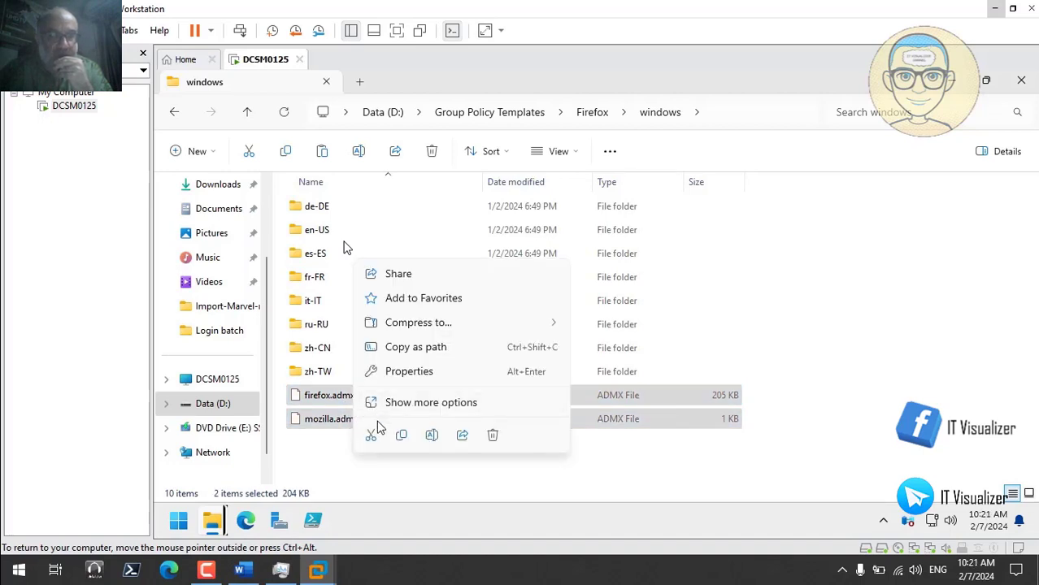
{"action": "left_click", "coordinate": [401, 437]}
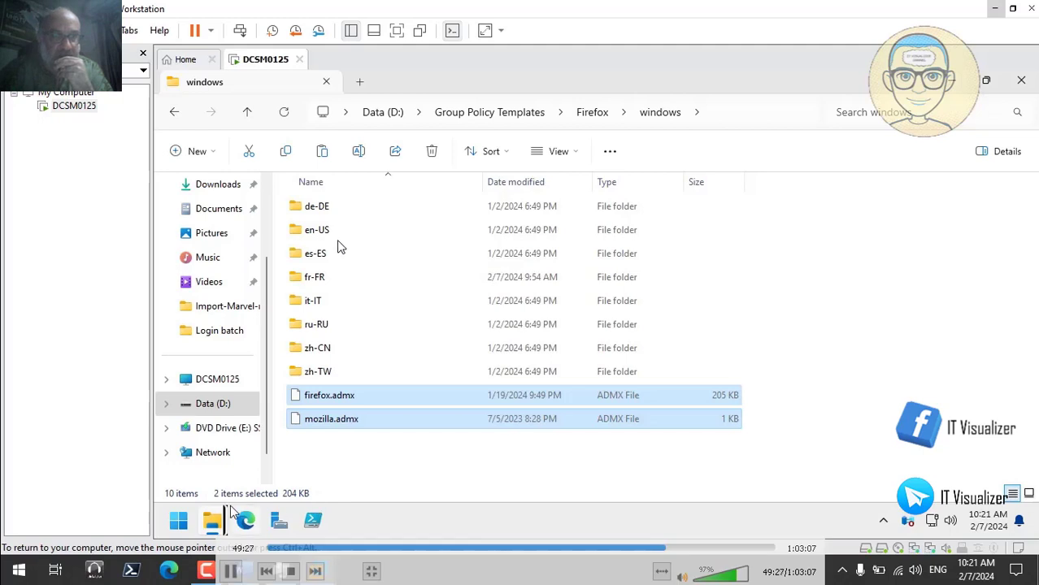
- Paste the two Firefox ADMX templates into PolicyDefinitions
{"action": "mouse_move", "coordinate": [212, 525]}
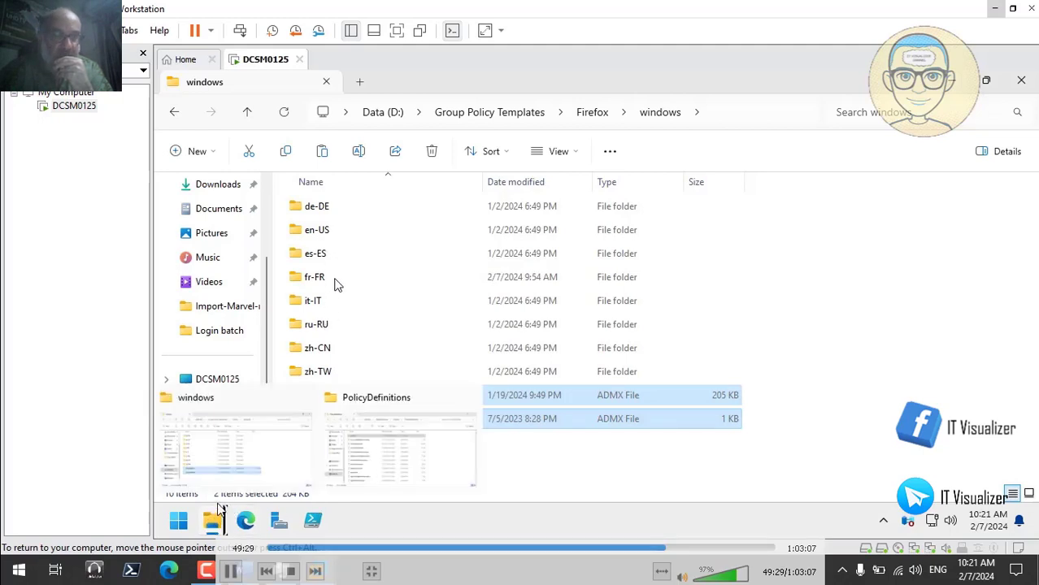
{"action": "left_click", "coordinate": [227, 447]}
{"action": "left_click", "coordinate": [214, 521]}
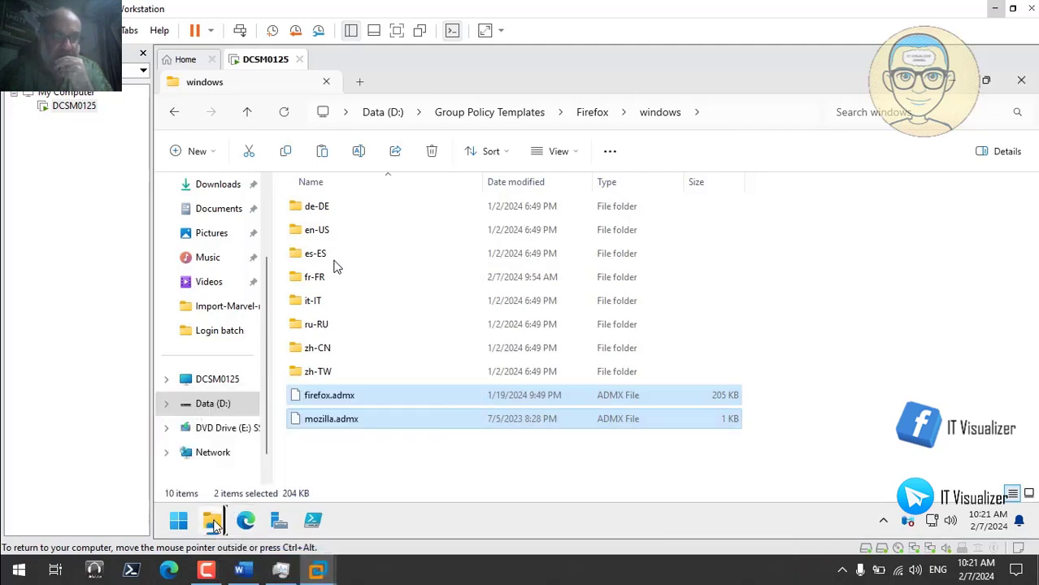
{"action": "mouse_move", "coordinate": [213, 524]}
{"action": "left_click", "coordinate": [364, 401]}
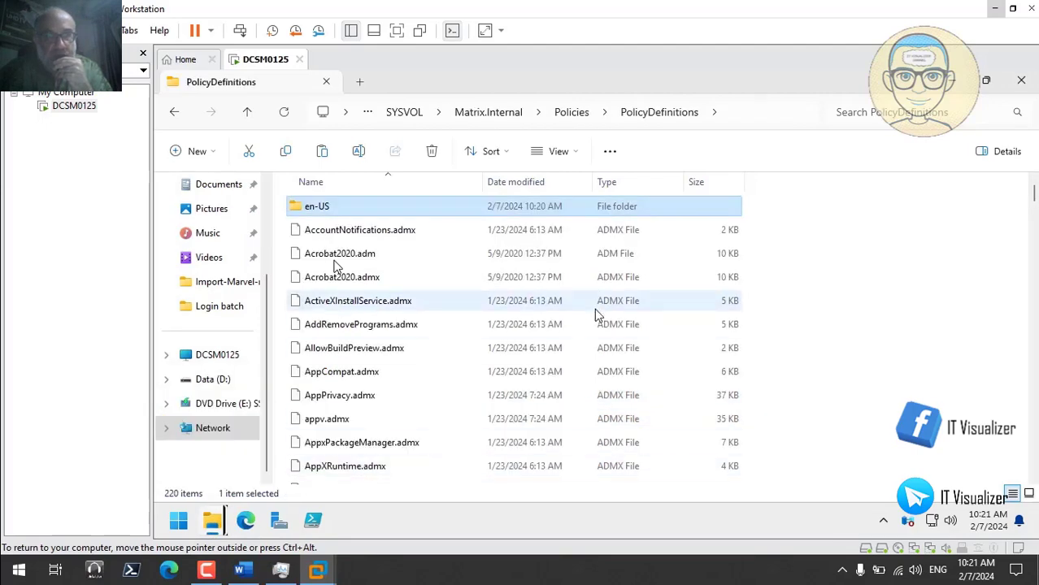
{"action": "right_click", "coordinate": [821, 269]}
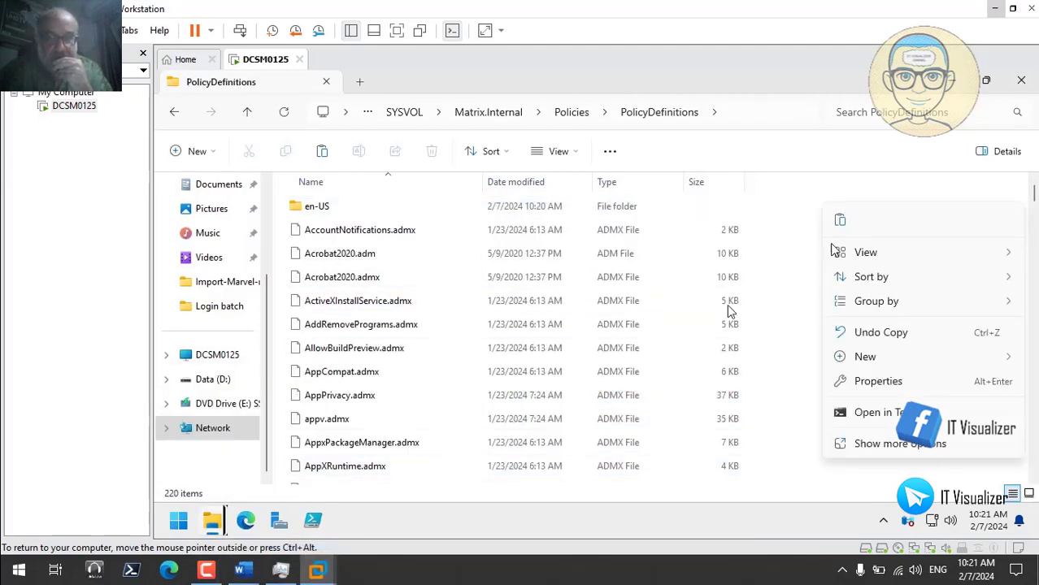
{"action": "left_click", "coordinate": [842, 218]}
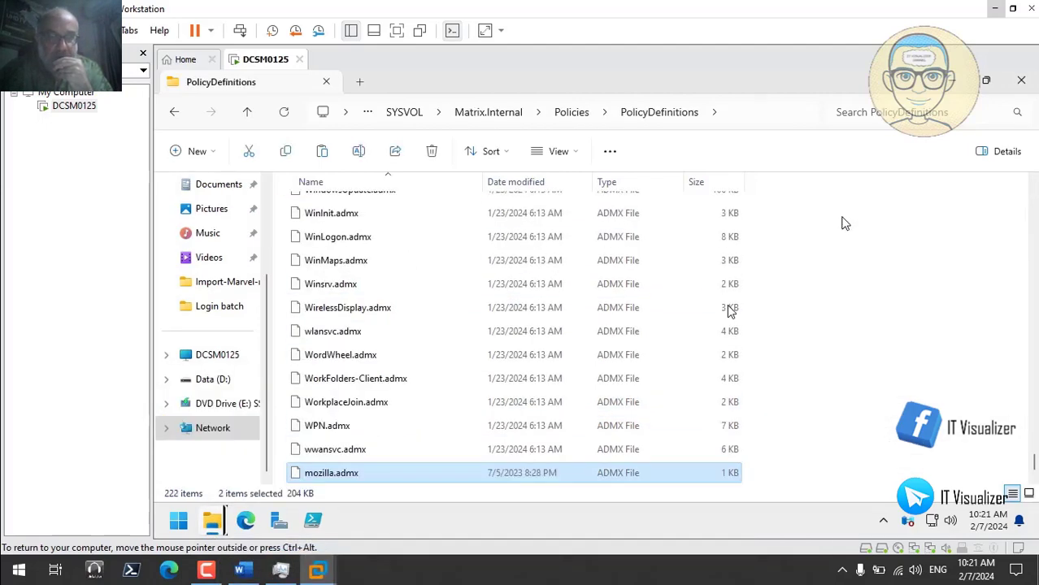
- Copy firefox.adml and mozilla.adml from the Firefox en-US folder
{"action": "mouse_move", "coordinate": [213, 525]}
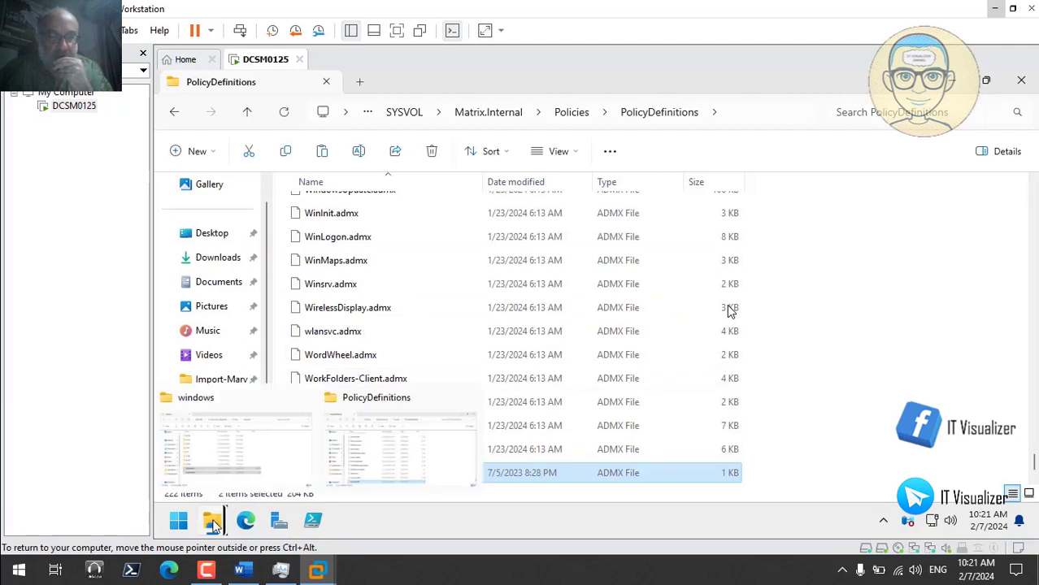
{"action": "left_click", "coordinate": [232, 463]}
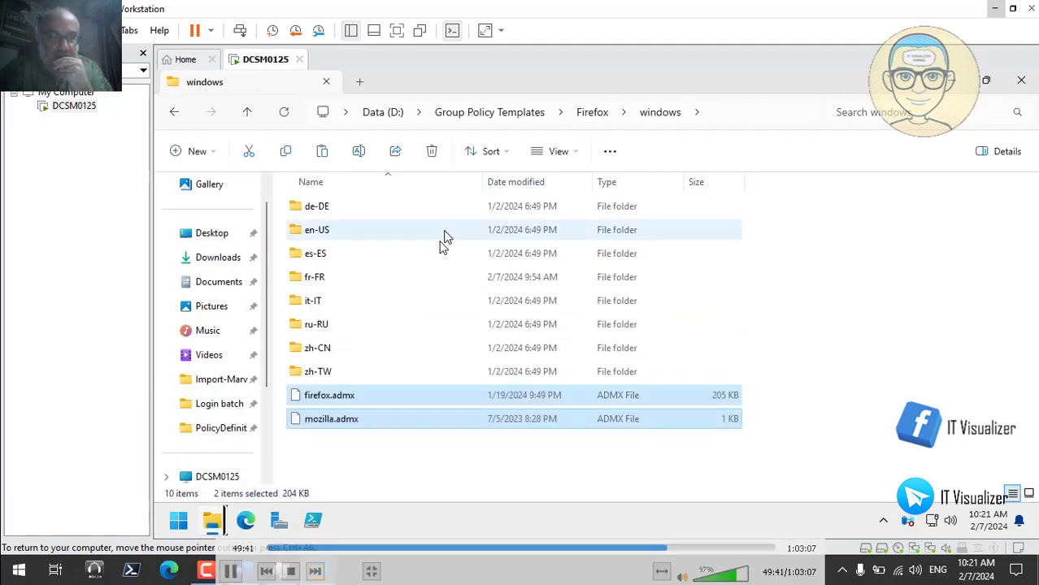
{"action": "left_click", "coordinate": [329, 231]}
{"action": "double_click", "coordinate": [329, 232]}
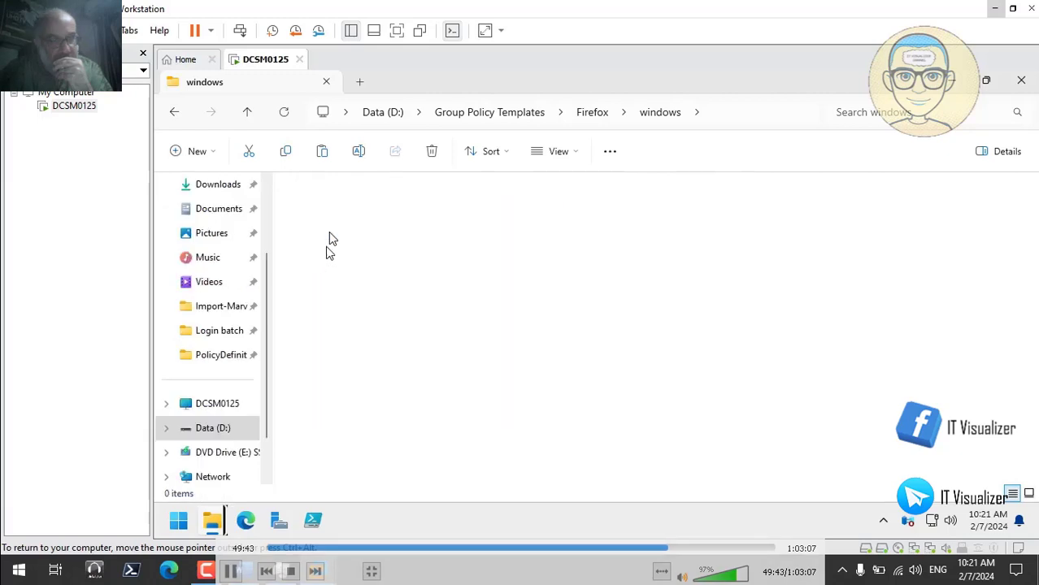
{"action": "left_click", "coordinate": [338, 232]}
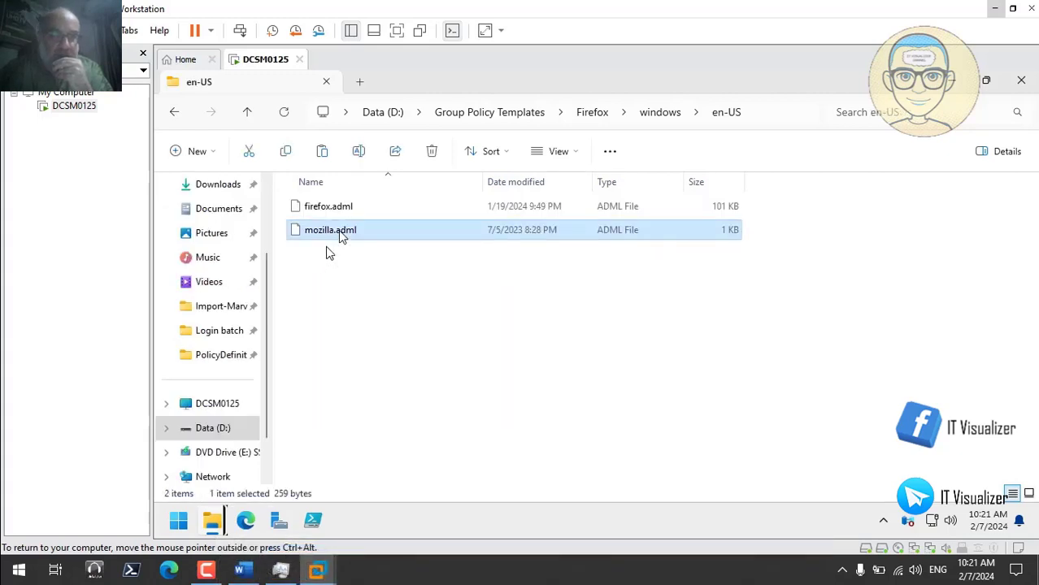
{"action": "left_click", "coordinate": [338, 210], "text": "ctrl"}
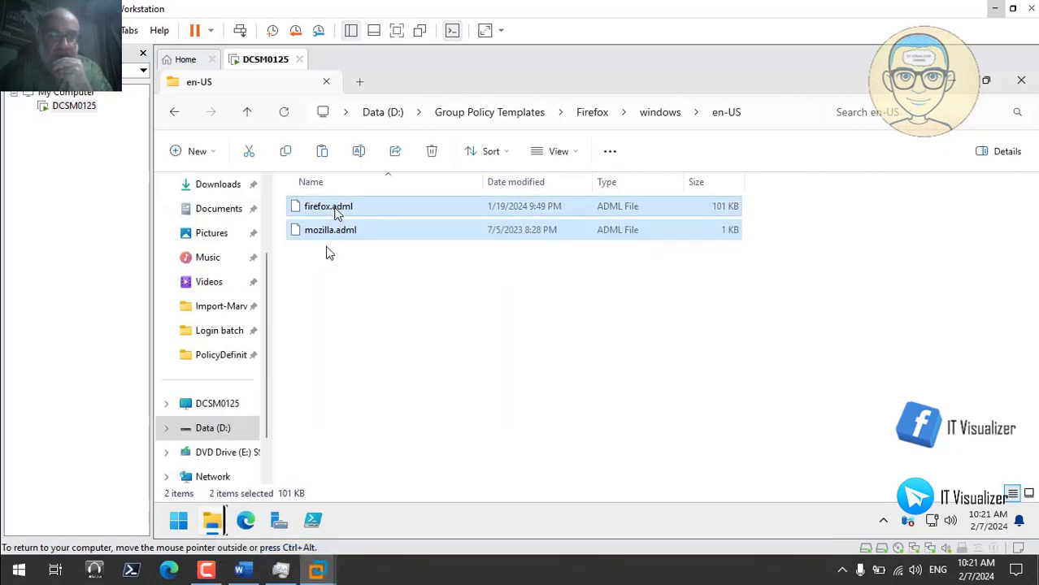
{"action": "right_click", "coordinate": [338, 212]}
{"action": "left_click", "coordinate": [383, 226]}
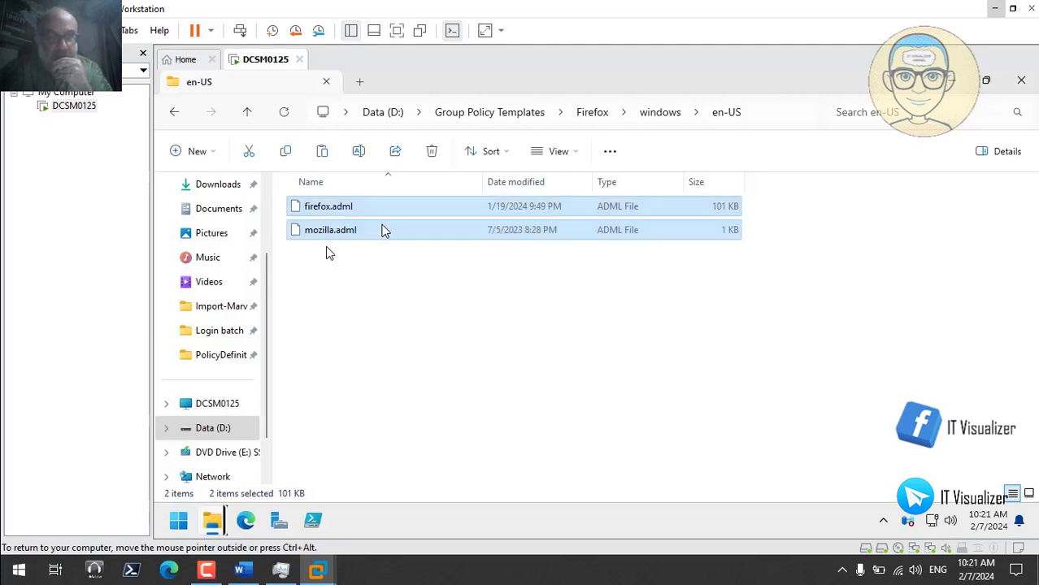
{"action": "mouse_move", "coordinate": [218, 523]}
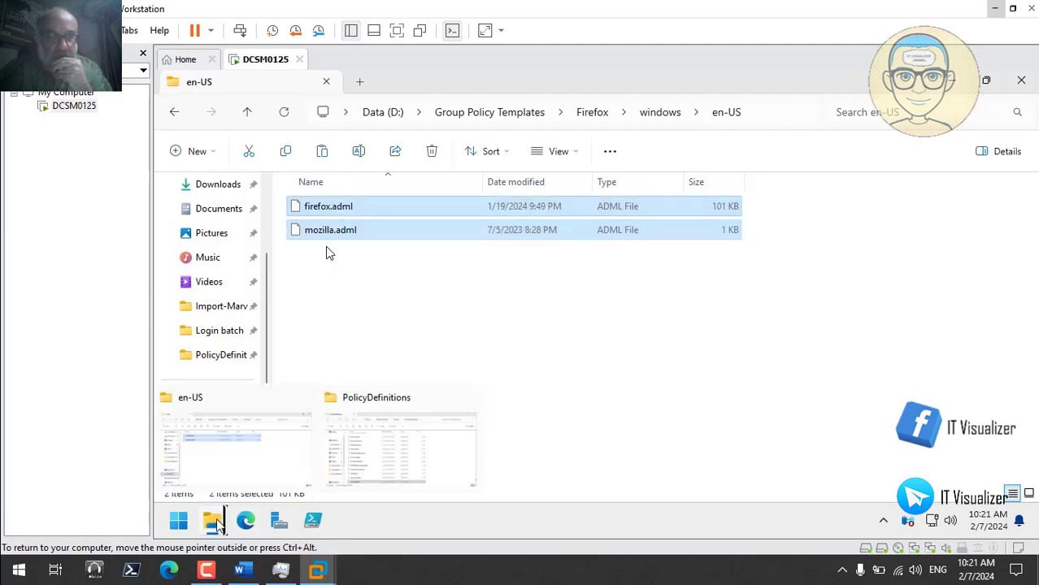
{"action": "left_click", "coordinate": [389, 443]}
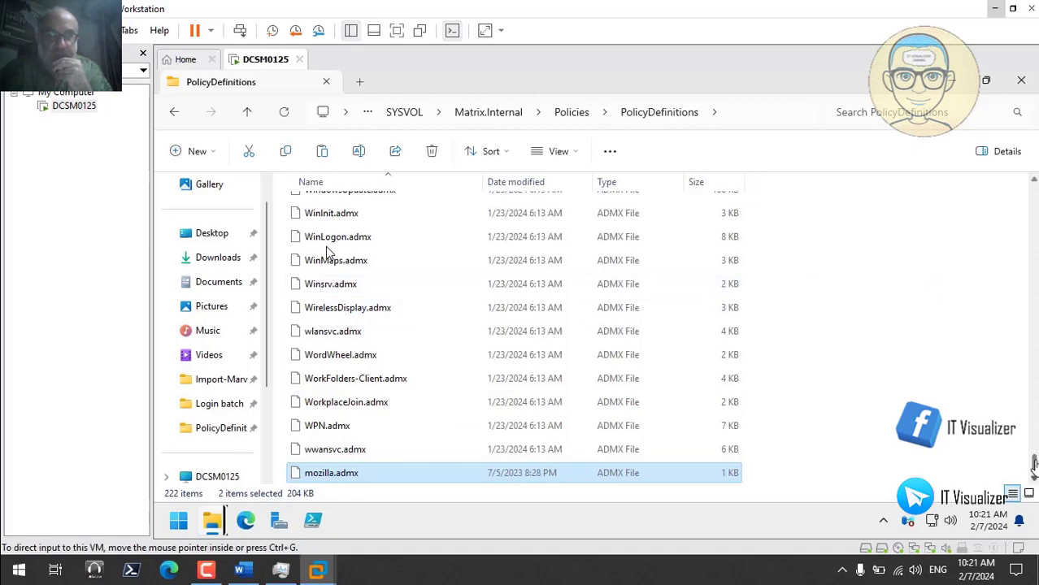
{"action": "left_click_drag", "start_coordinate": [1034, 462], "coordinate": [1034, 188]}
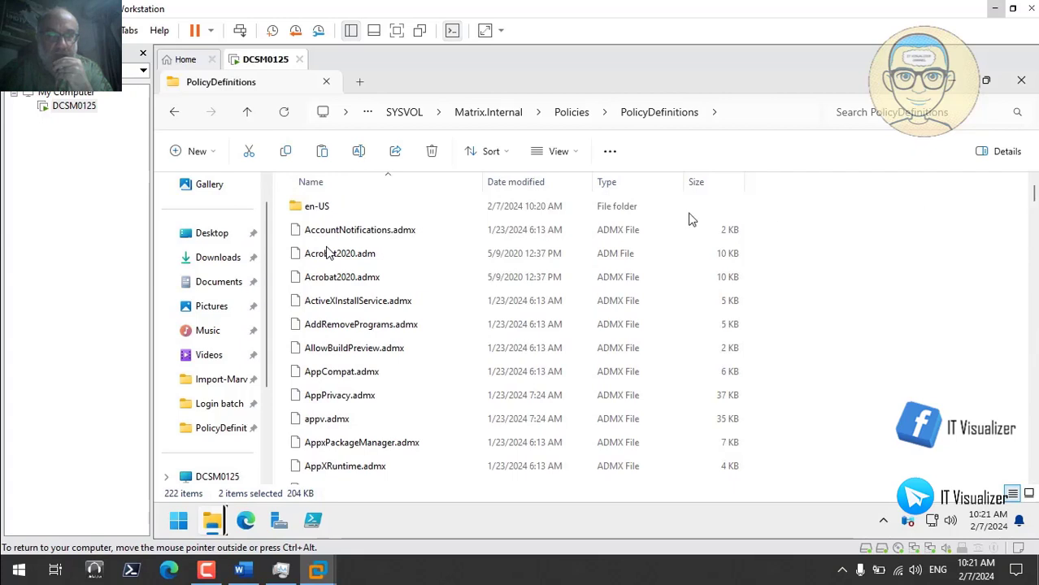
- Paste firefox.adml and mozilla.adml into PolicyDefinitions\en-US, then return to the Firefox folder
{"action": "double_click", "coordinate": [359, 212]}
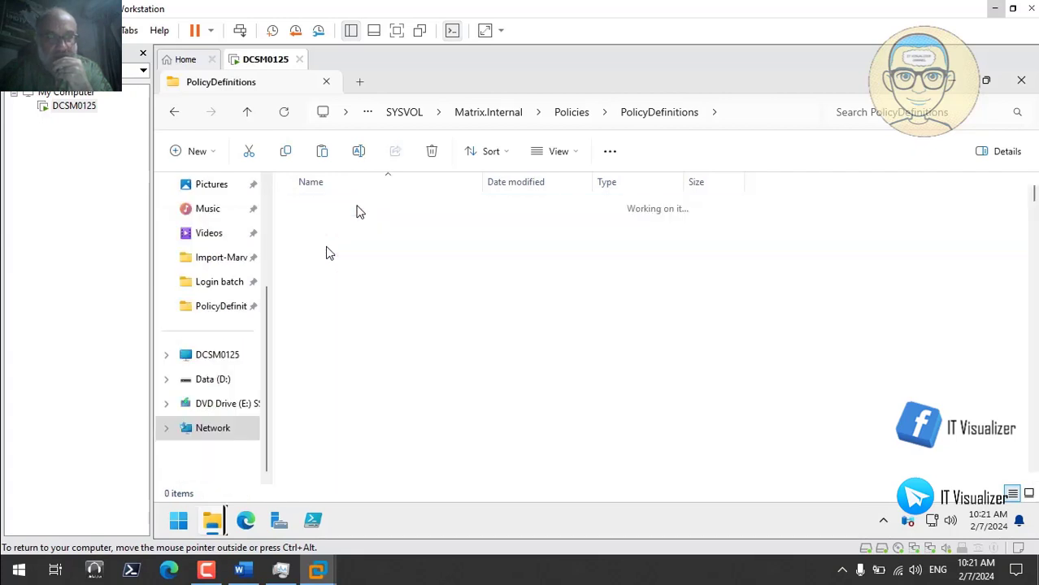
{"action": "right_click", "coordinate": [821, 257]}
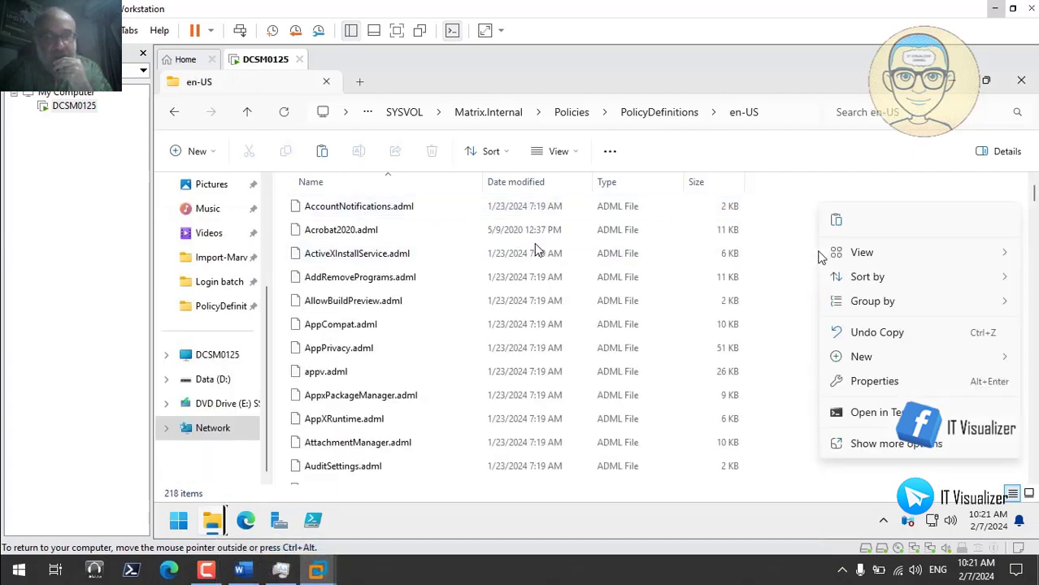
{"action": "left_click", "coordinate": [838, 222]}
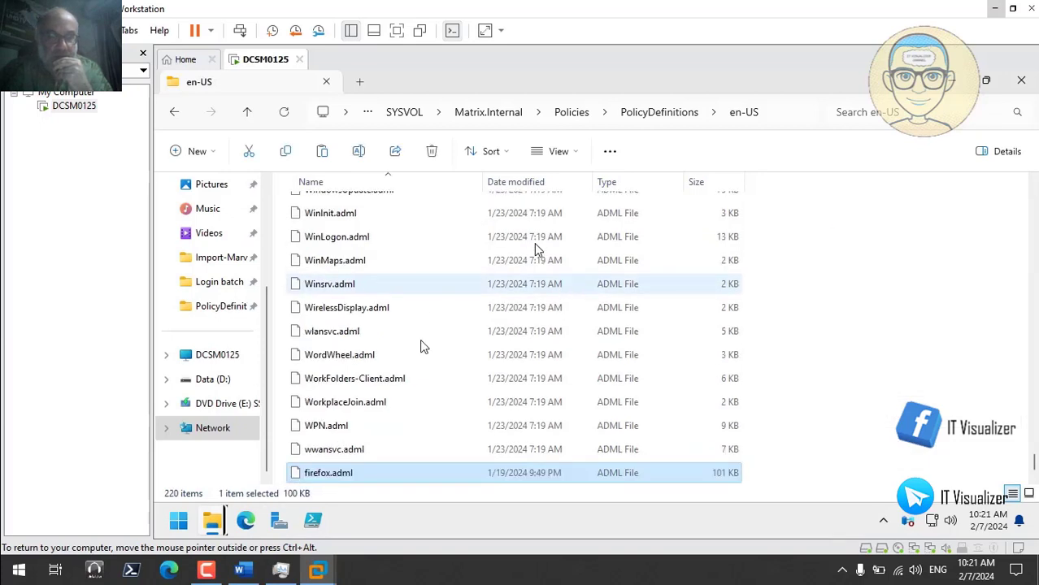
{"action": "mouse_move", "coordinate": [215, 525]}
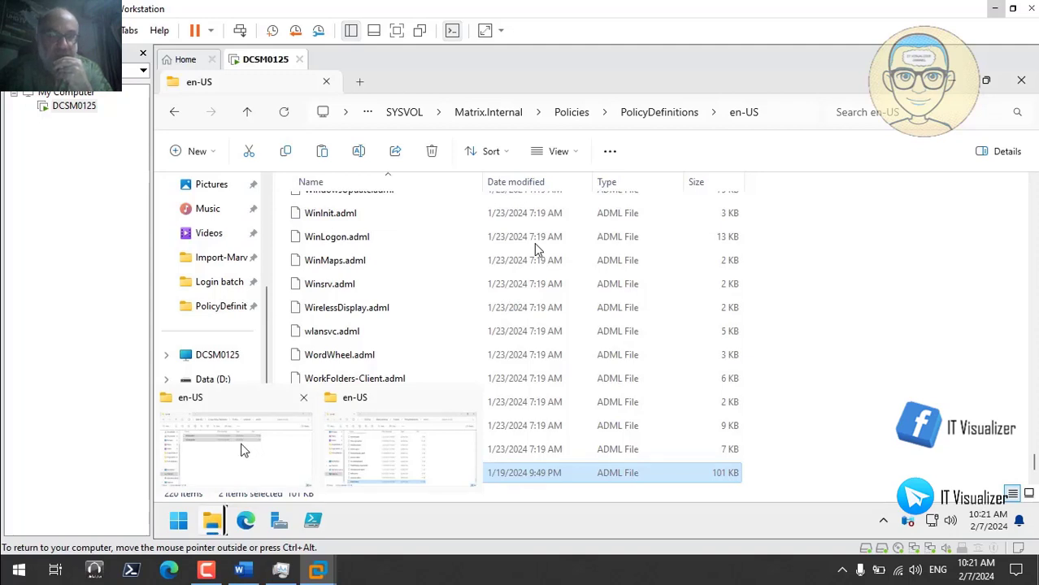
{"action": "left_click", "coordinate": [264, 452]}
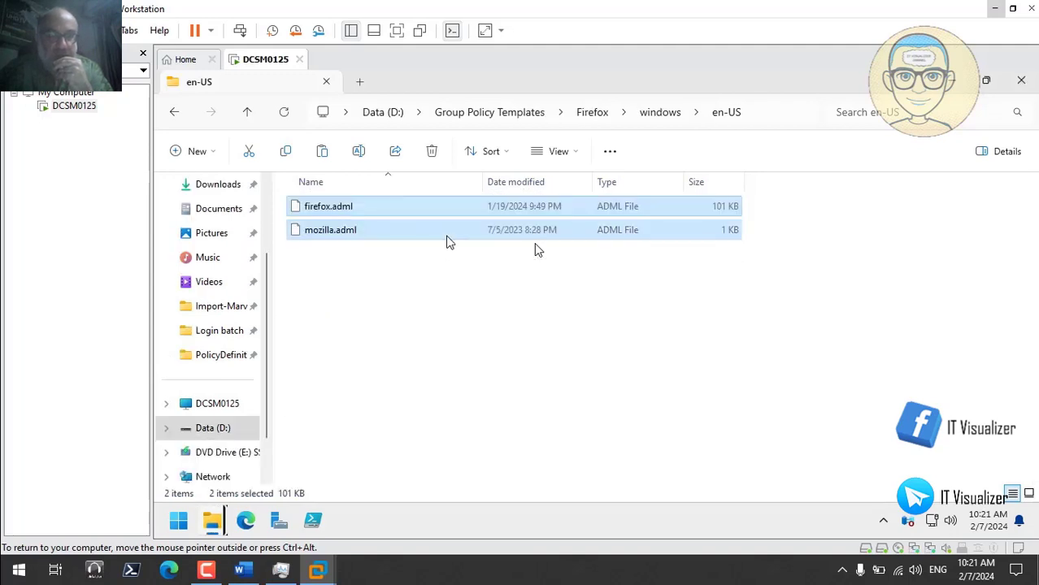
{"action": "left_click", "coordinate": [597, 113]}
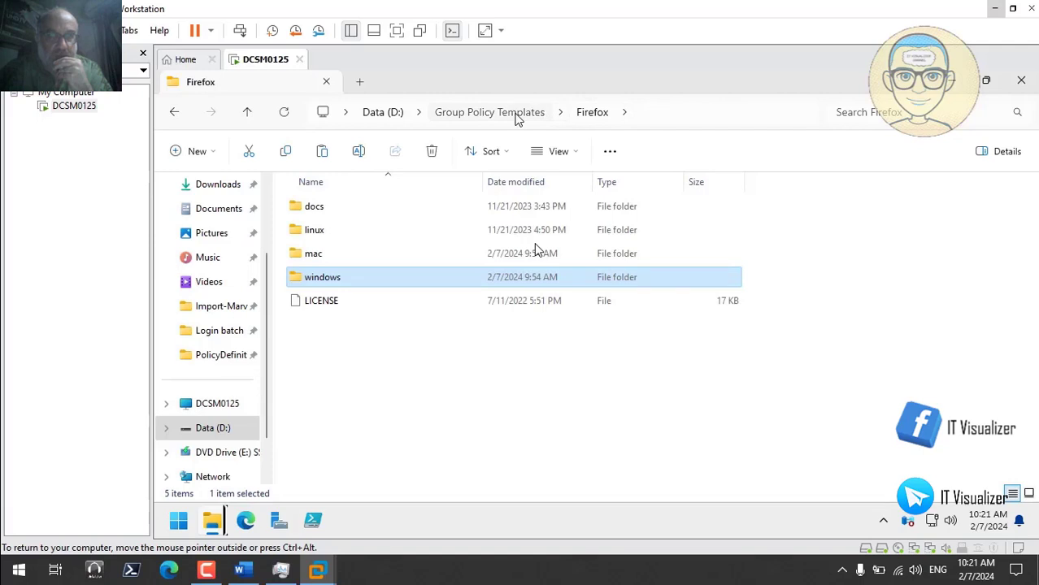
- In GoogleChromeEnterpriseBundle64\Configuration\admx, select chrome.admx through PasswordAlert.admx
{"action": "left_click", "coordinate": [520, 113]}
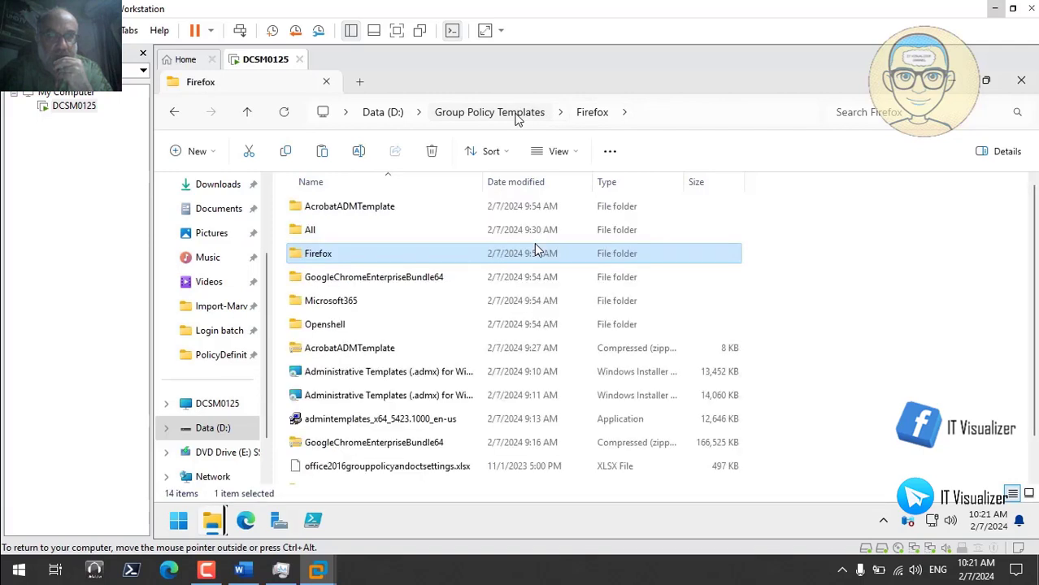
{"action": "double_click", "coordinate": [365, 280]}
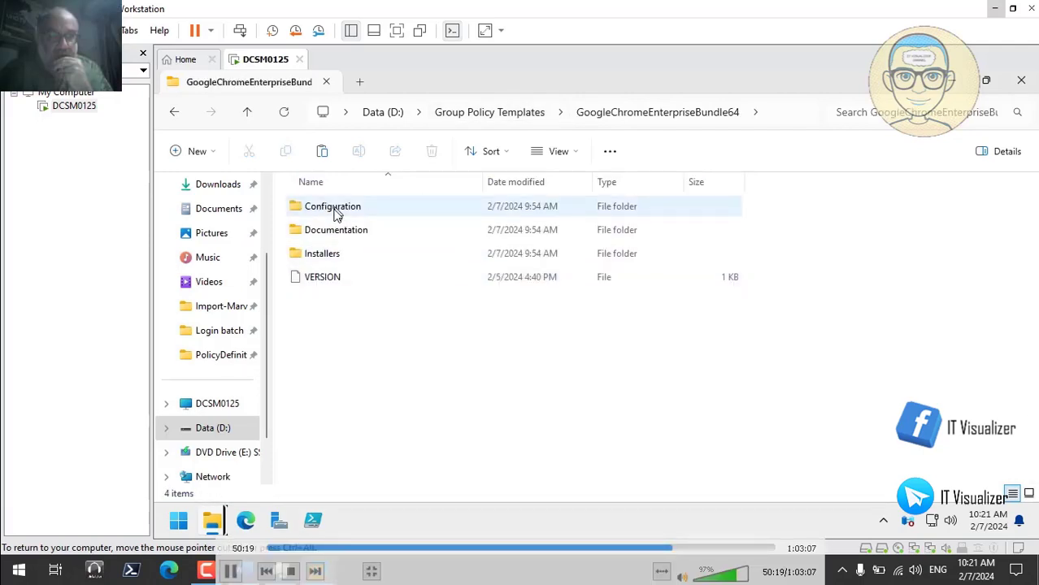
{"action": "double_click", "coordinate": [332, 209]}
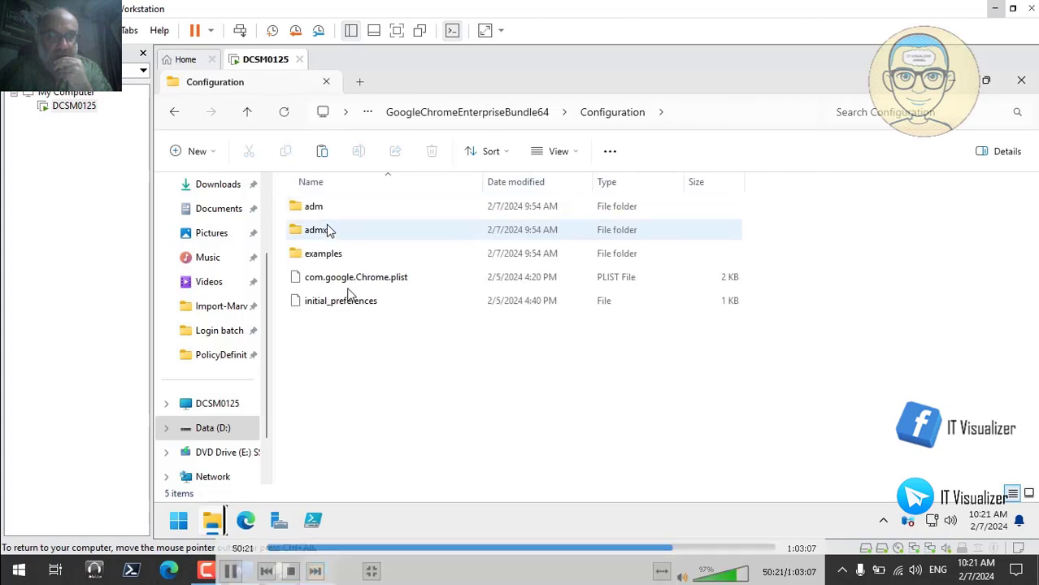
{"action": "left_click", "coordinate": [317, 231]}
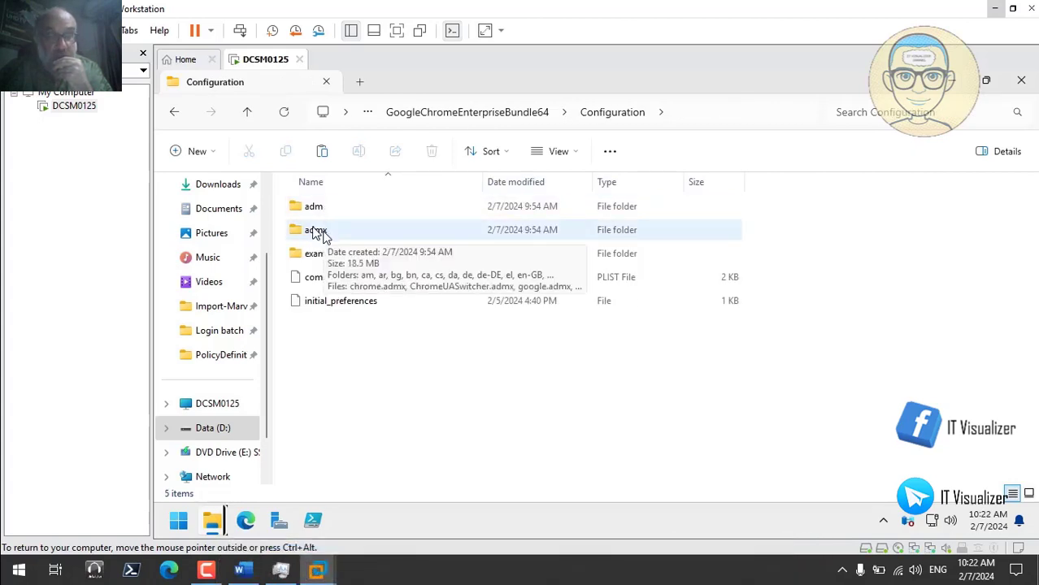
{"action": "left_click", "coordinate": [329, 213]}
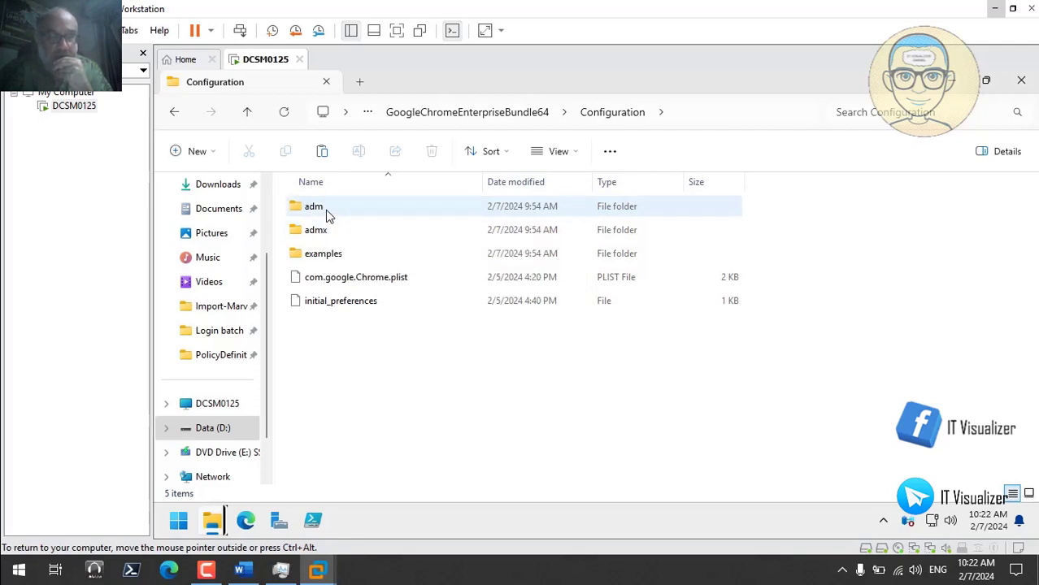
{"action": "double_click", "coordinate": [324, 230]}
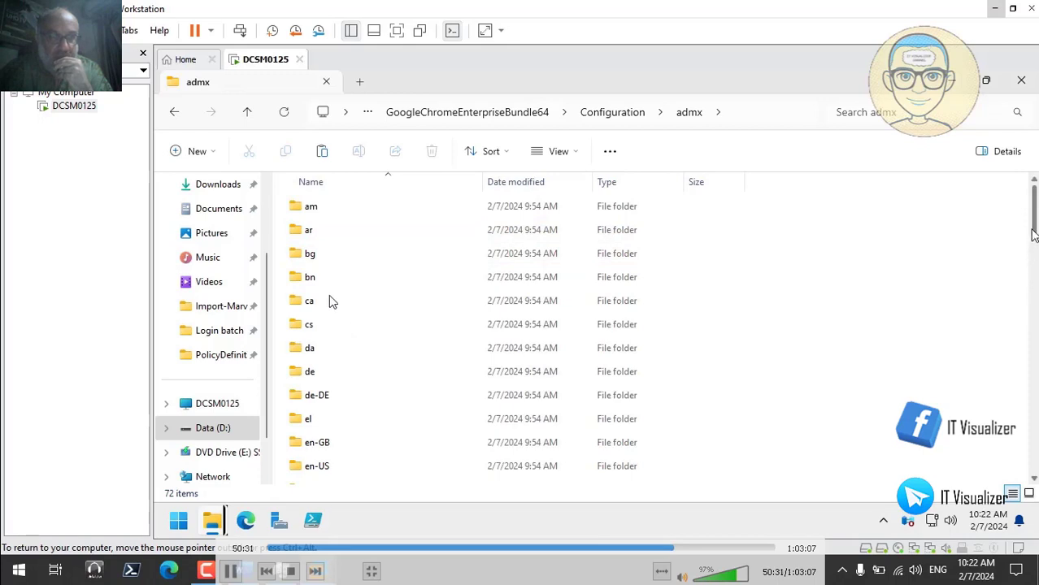
{"action": "scroll", "coordinate": [331, 380], "scroll_direction": "down", "scroll_amount": 15}
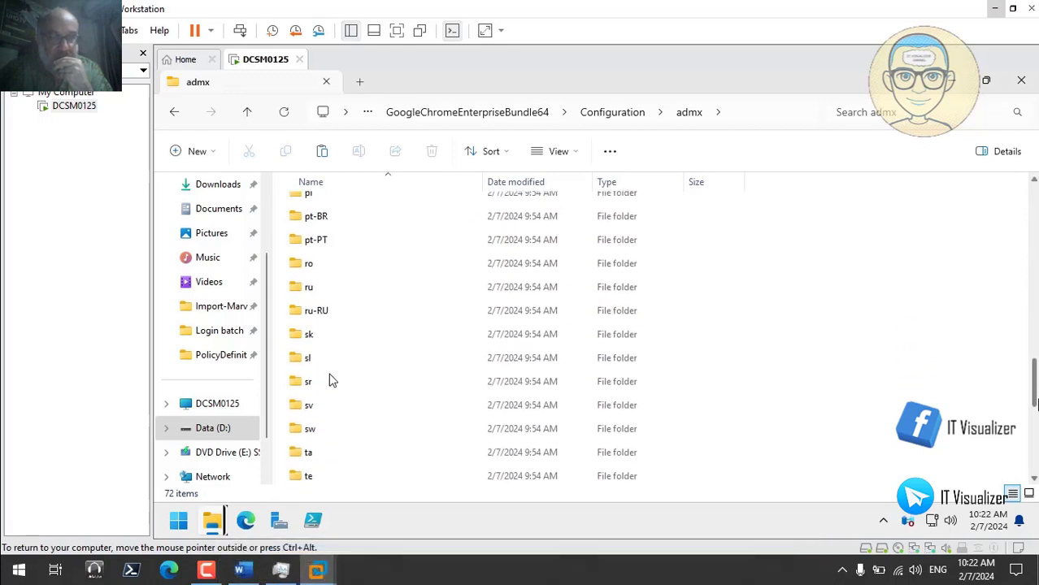
{"action": "scroll", "coordinate": [331, 380], "scroll_direction": "down", "scroll_amount": 3}
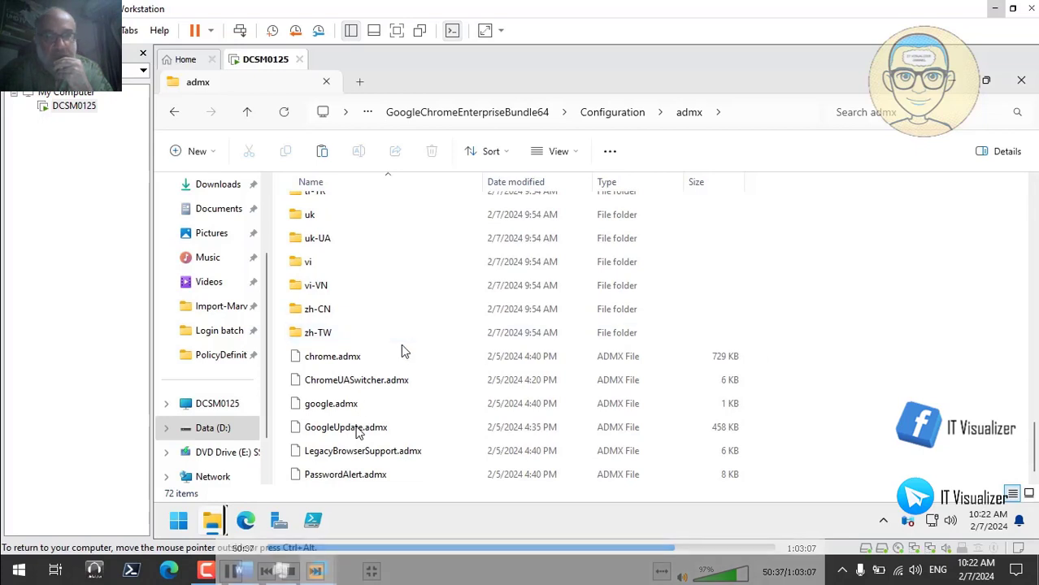
{"action": "left_click", "coordinate": [358, 358]}
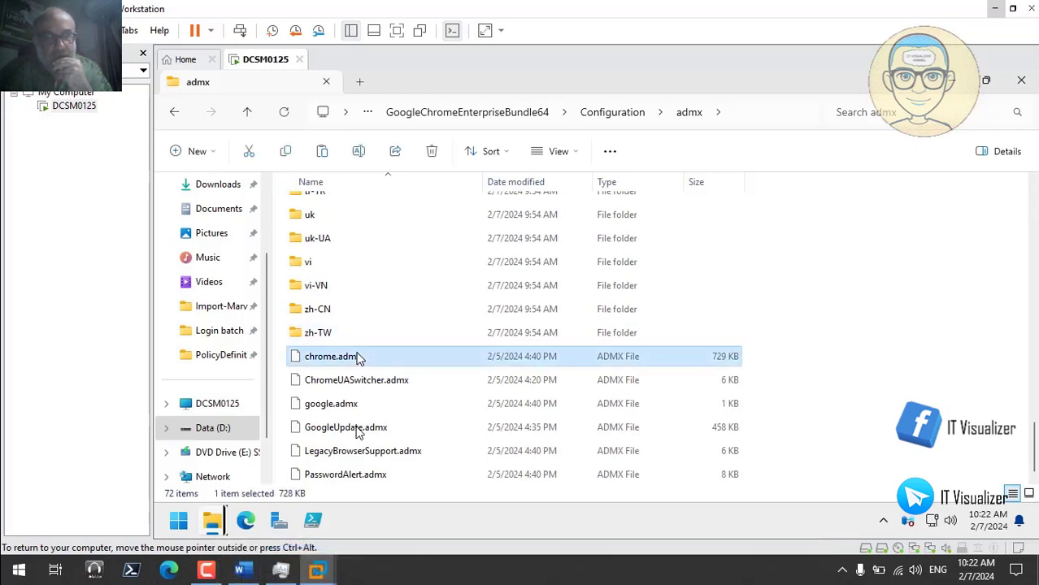
{"action": "left_click", "coordinate": [357, 476]}
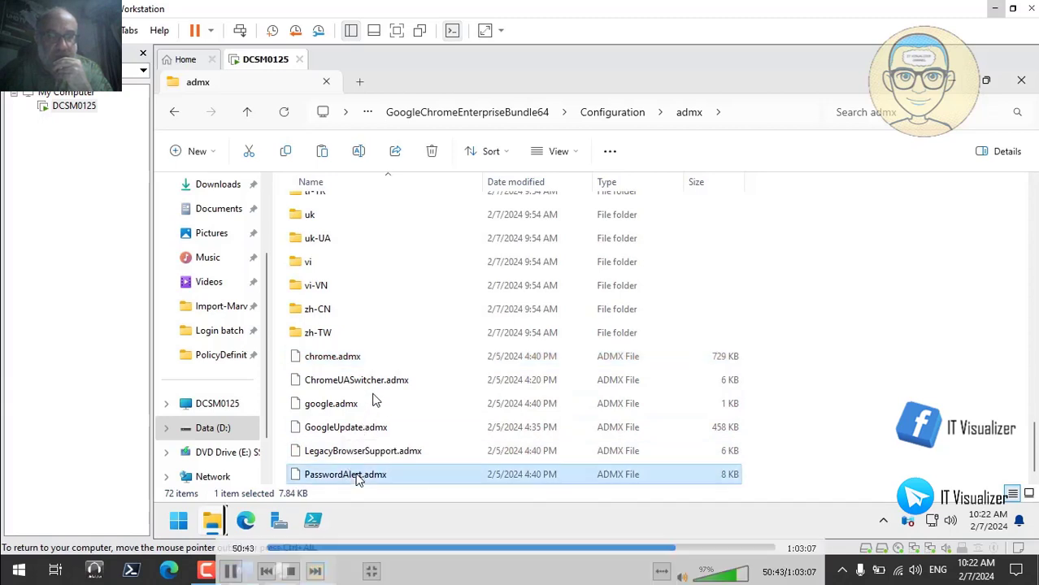
{"action": "left_click", "coordinate": [355, 368]}
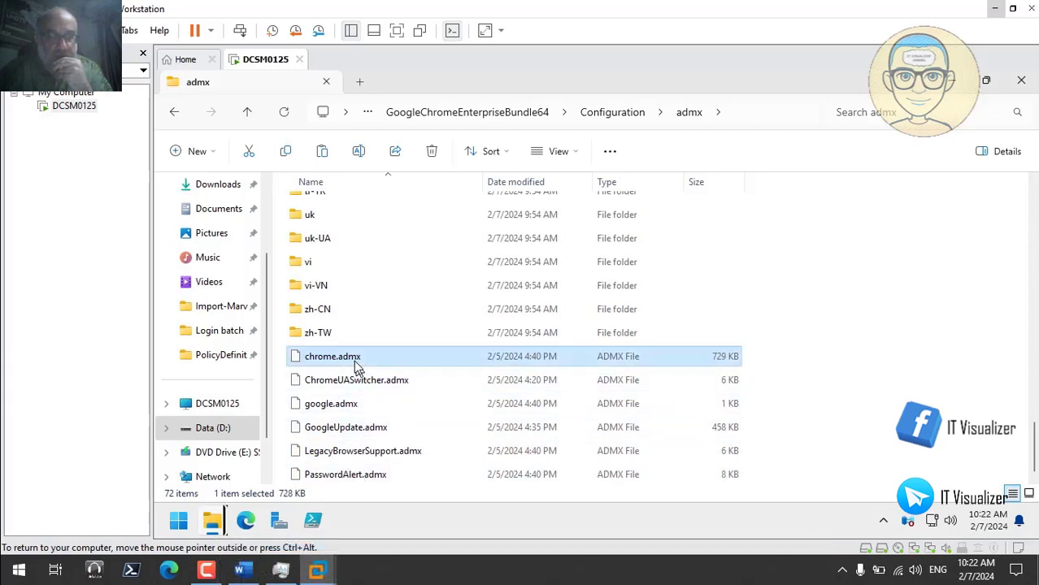
{"action": "left_click", "coordinate": [352, 477], "text": "shift"}
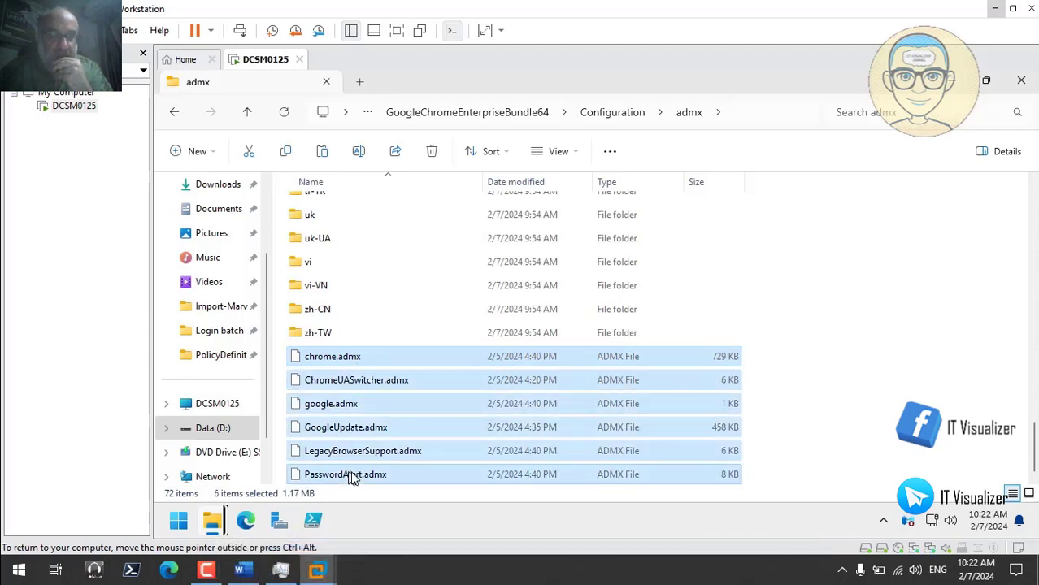
- Copy the six Chrome ADMX files, deleting the copies mistakenly pasted into en-US
{"action": "right_click", "coordinate": [352, 477]}
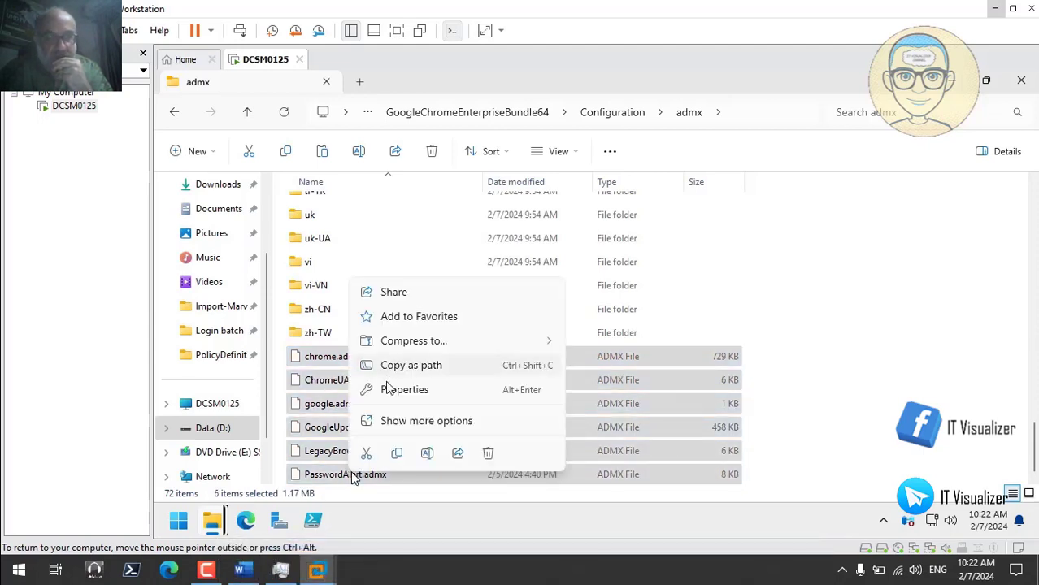
{"action": "left_click", "coordinate": [396, 452]}
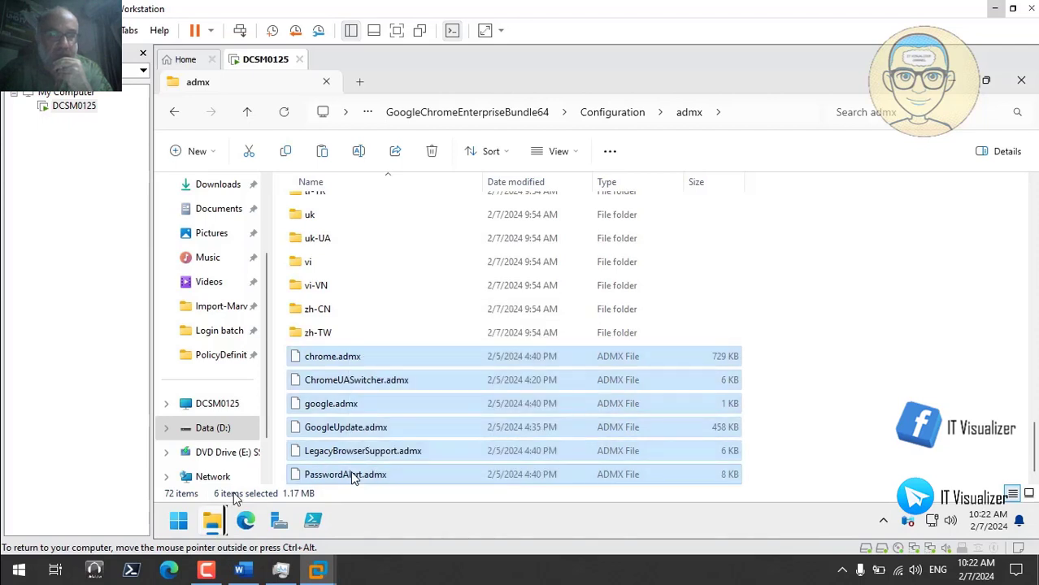
{"action": "mouse_move", "coordinate": [213, 524]}
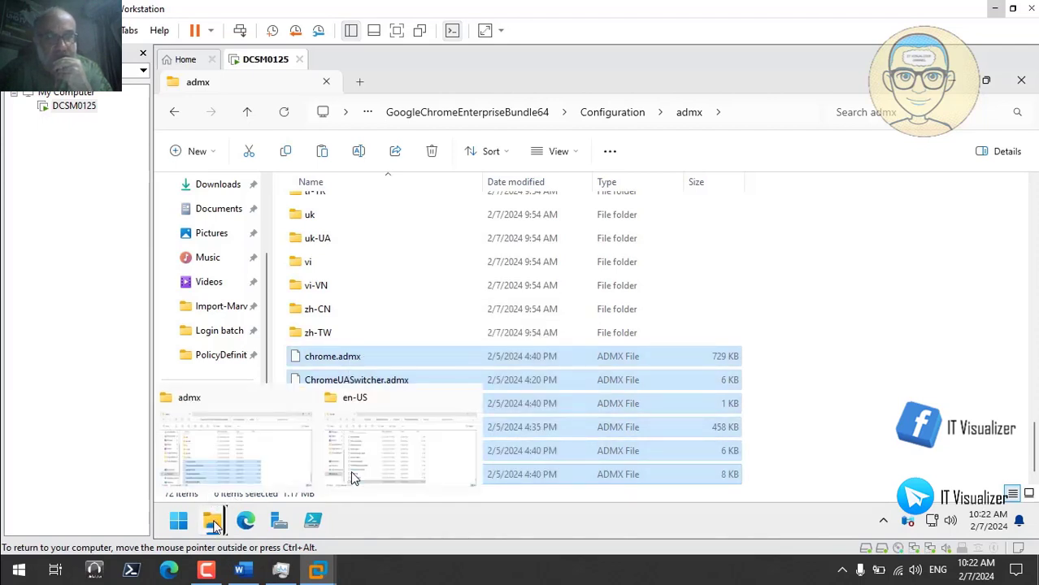
{"action": "left_click", "coordinate": [413, 427]}
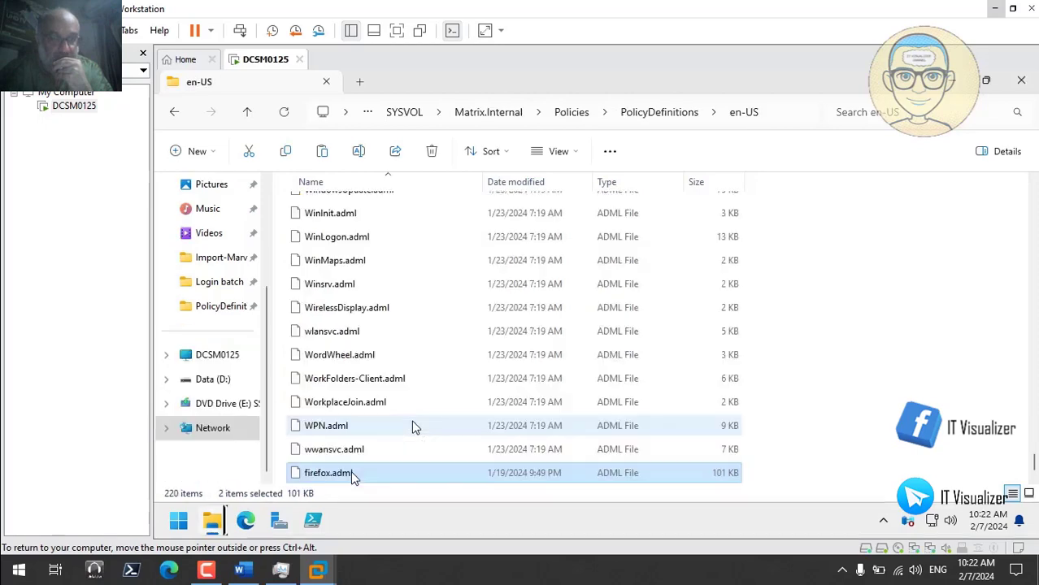
{"action": "right_click", "coordinate": [888, 215]}
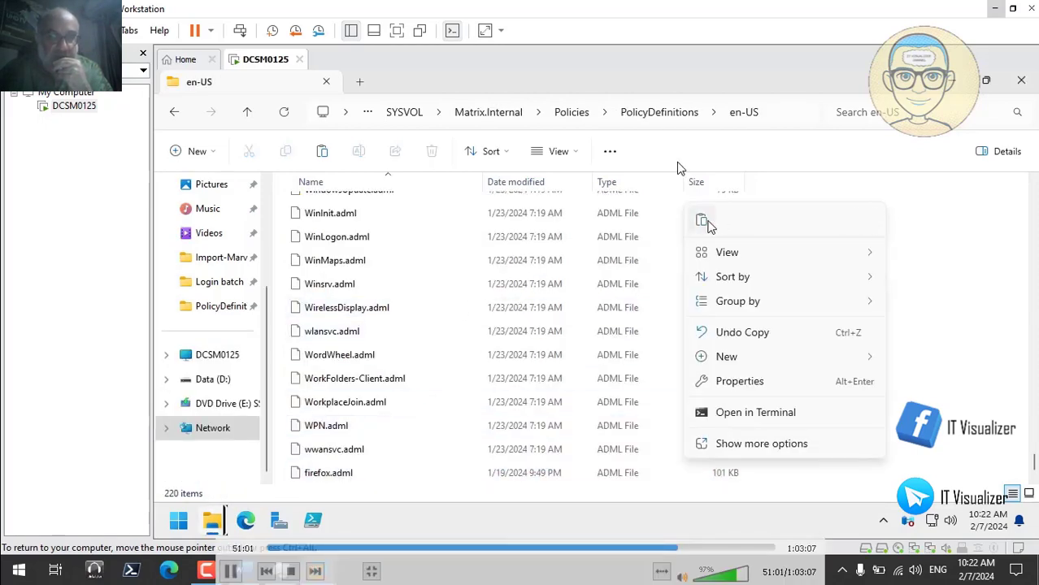
{"action": "left_click", "coordinate": [704, 222]}
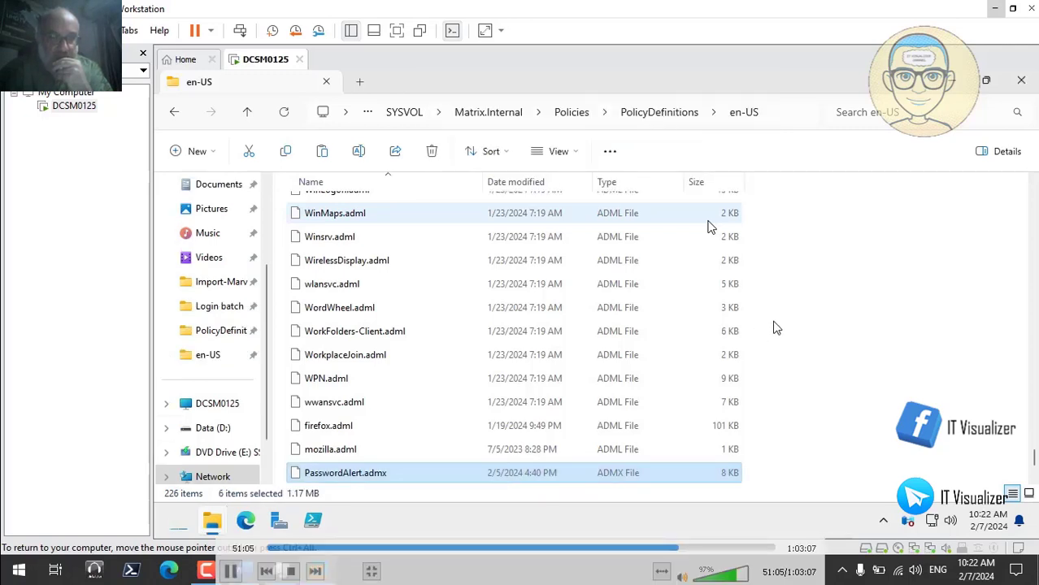
{"action": "key", "text": "Delete"}
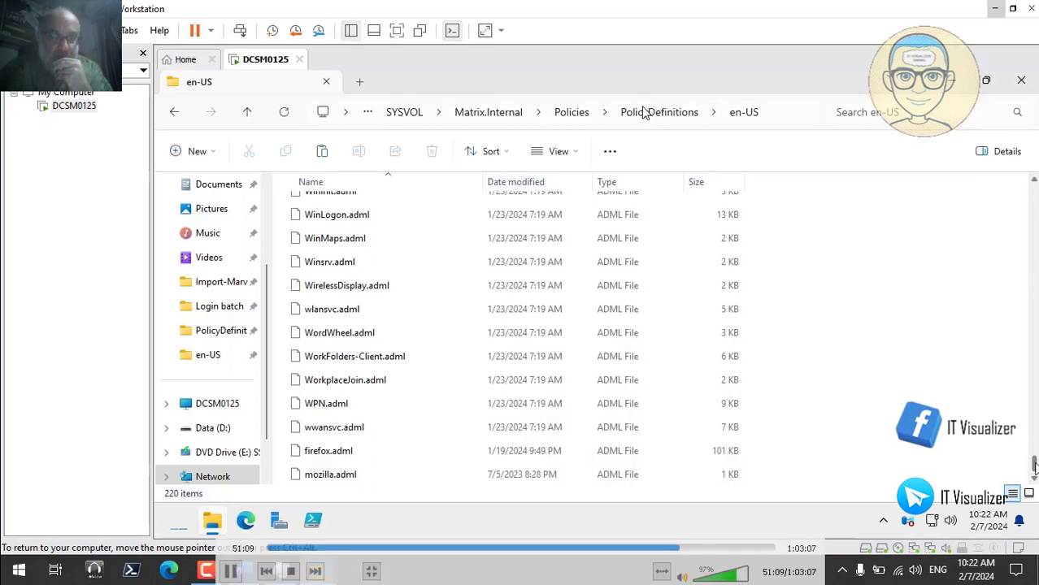
- Paste the six Chrome ADMX files into PolicyDefinitions itself
{"action": "left_click_drag", "start_coordinate": [1035, 463], "coordinate": [1031, 178]}
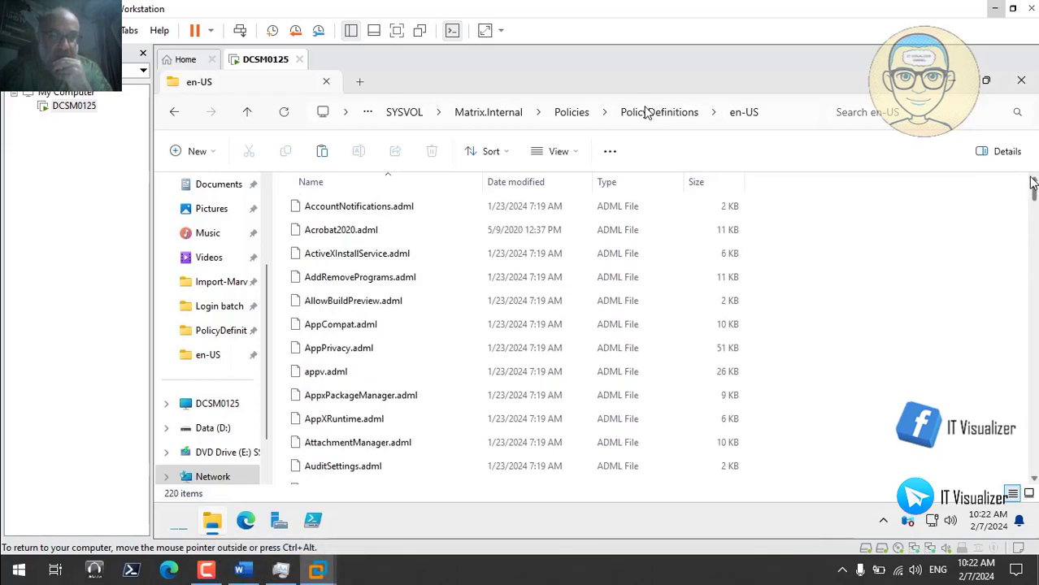
{"action": "left_click", "coordinate": [648, 113]}
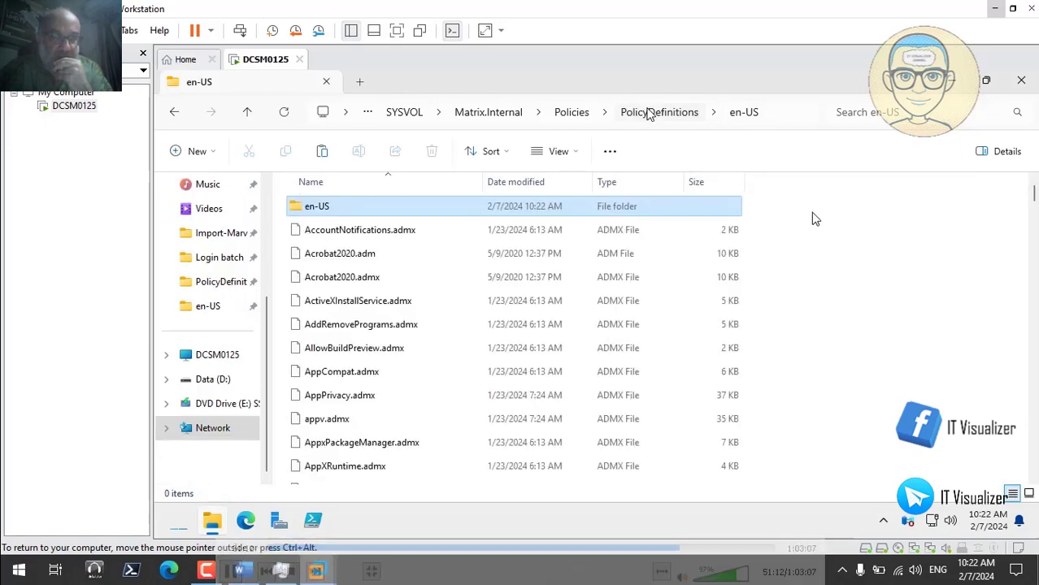
{"action": "right_click", "coordinate": [842, 229]}
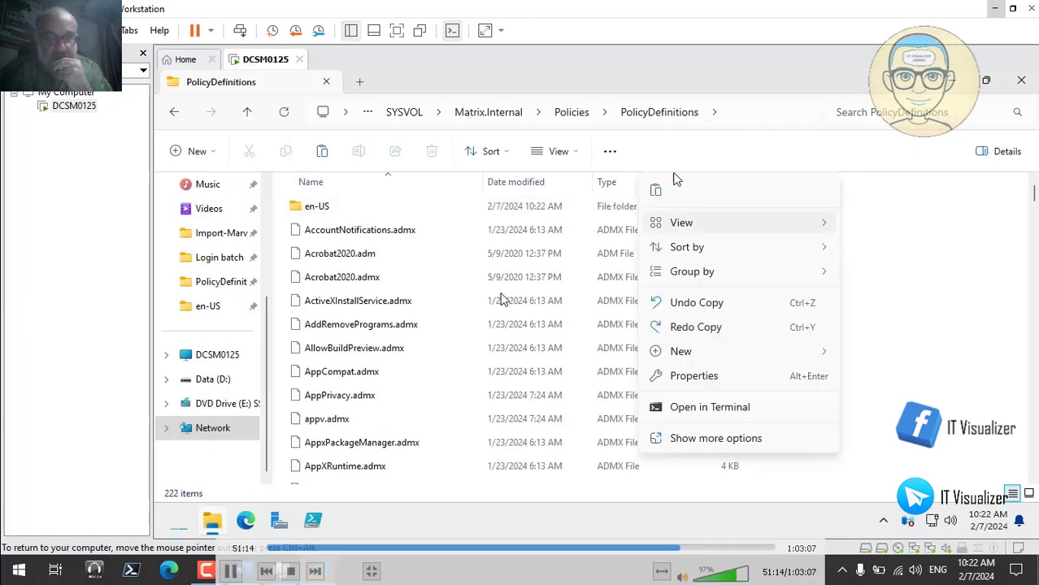
{"action": "left_click", "coordinate": [655, 189]}
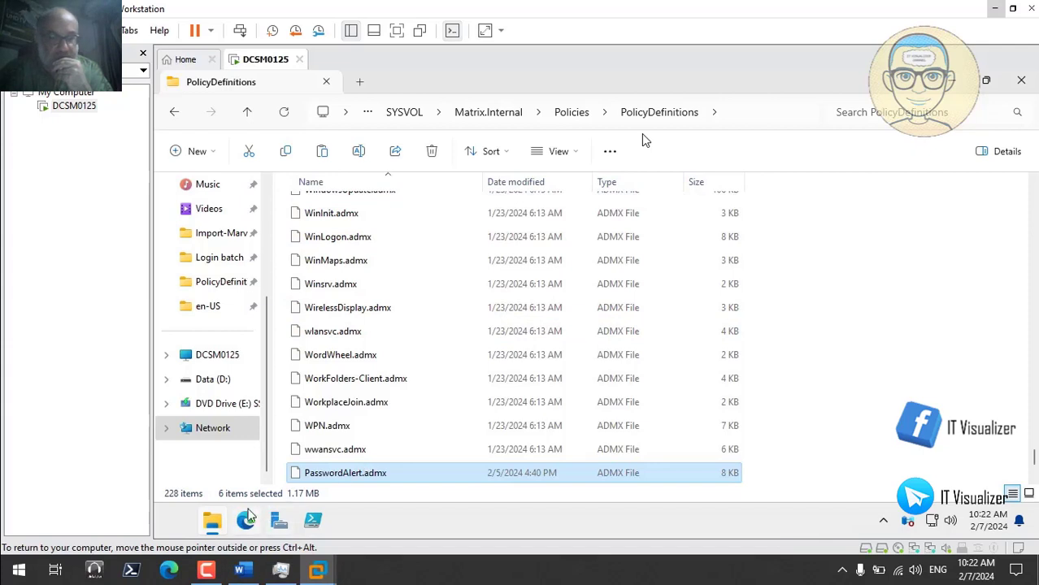
{"action": "mouse_move", "coordinate": [212, 527]}
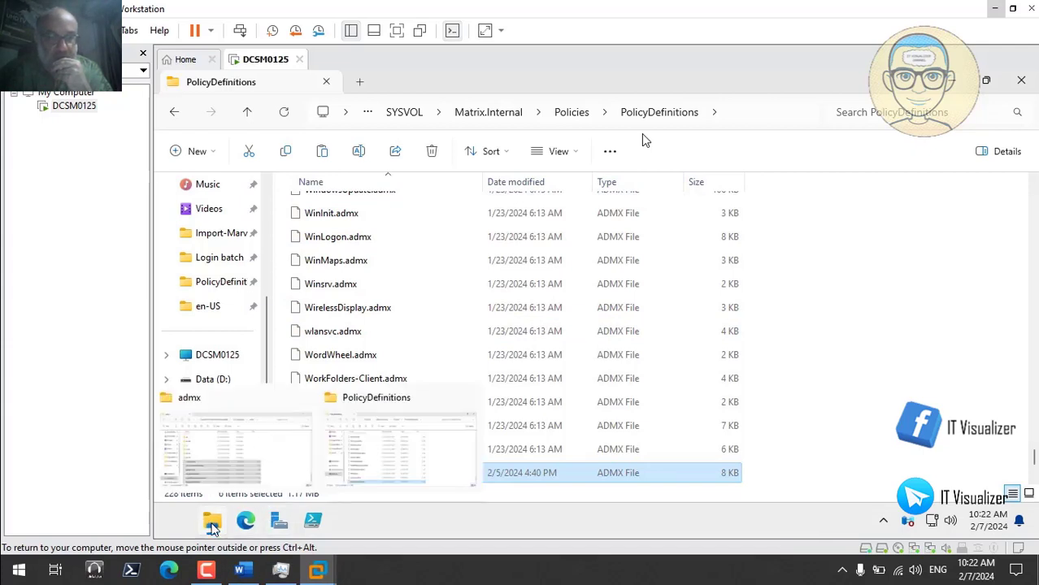
{"action": "left_click", "coordinate": [256, 456]}
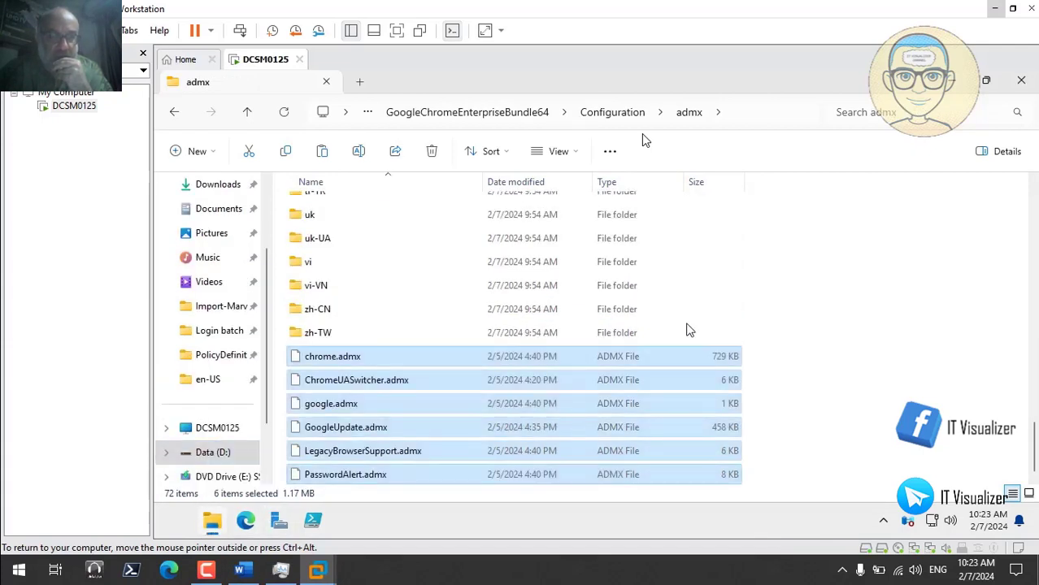
{"action": "left_click_drag", "start_coordinate": [1035, 452], "coordinate": [1032, 203]}
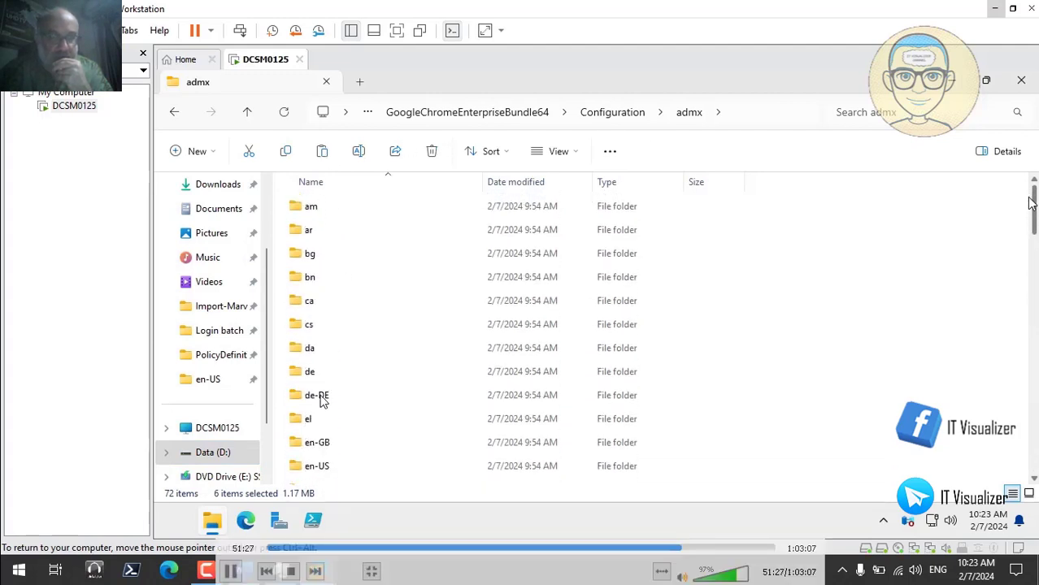
- Copy all six Chrome ADML files from the admx\en-US folder
{"action": "left_click", "coordinate": [324, 467]}
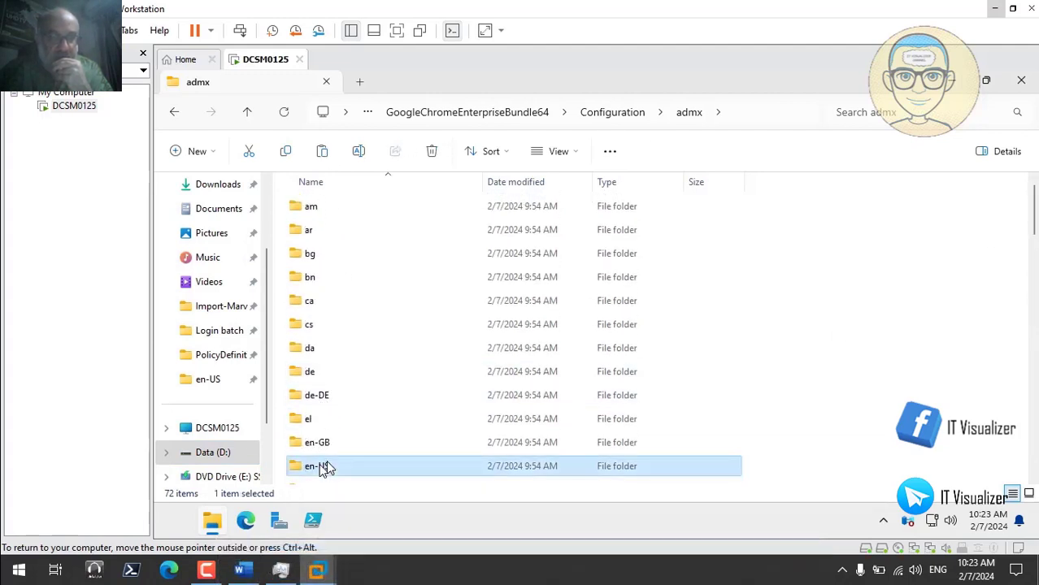
{"action": "double_click", "coordinate": [324, 467]}
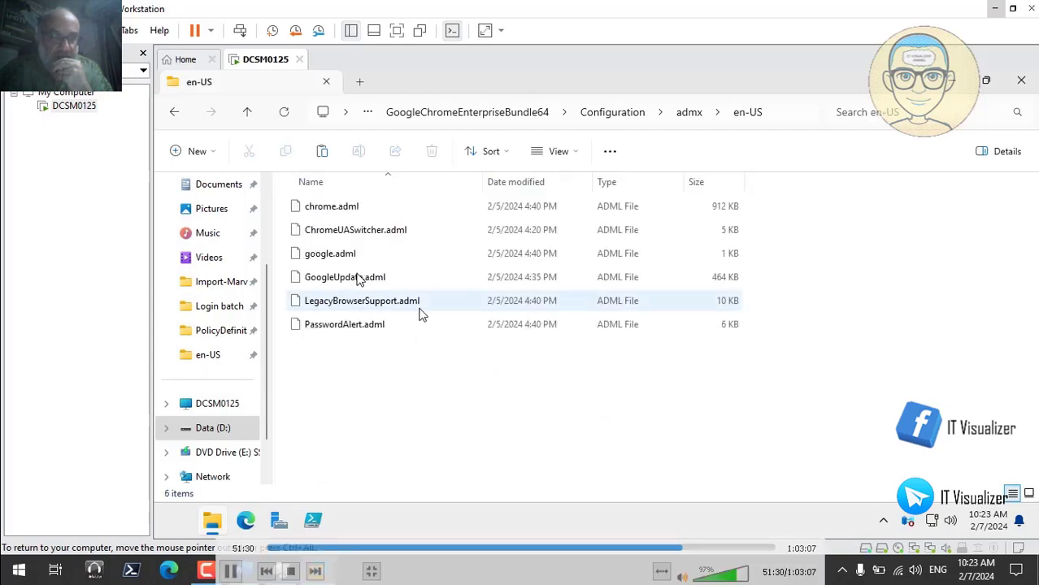
{"action": "left_click", "coordinate": [348, 209]}
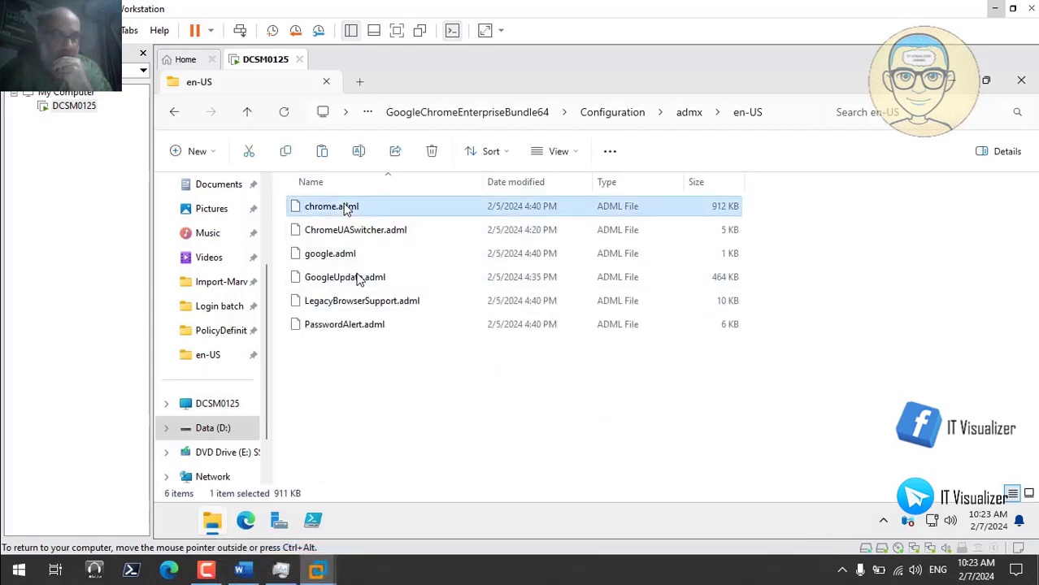
{"action": "key", "text": "ctrl+a"}
{"action": "right_click", "coordinate": [348, 209]}
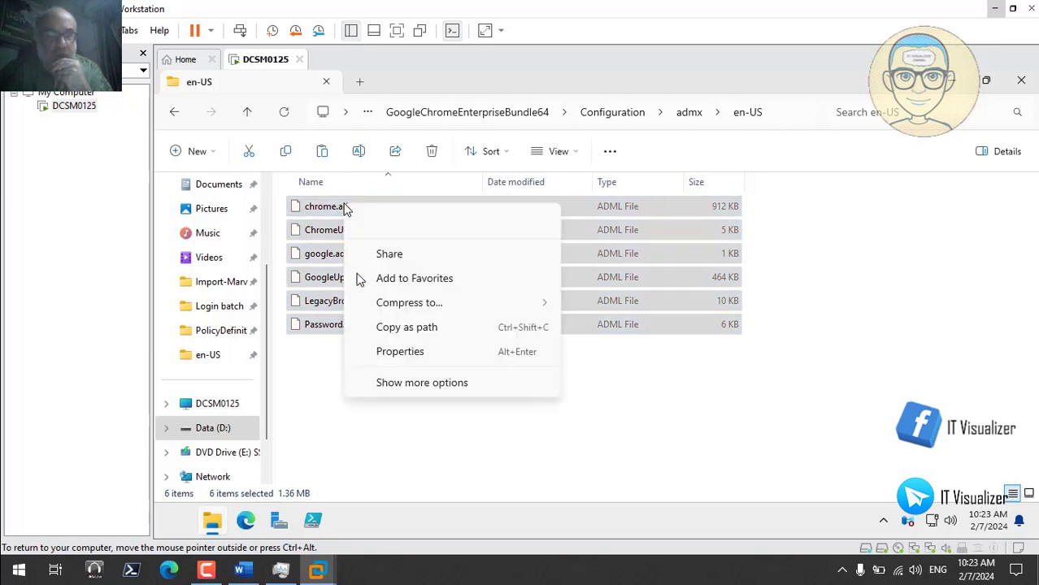
{"action": "left_click", "coordinate": [394, 223]}
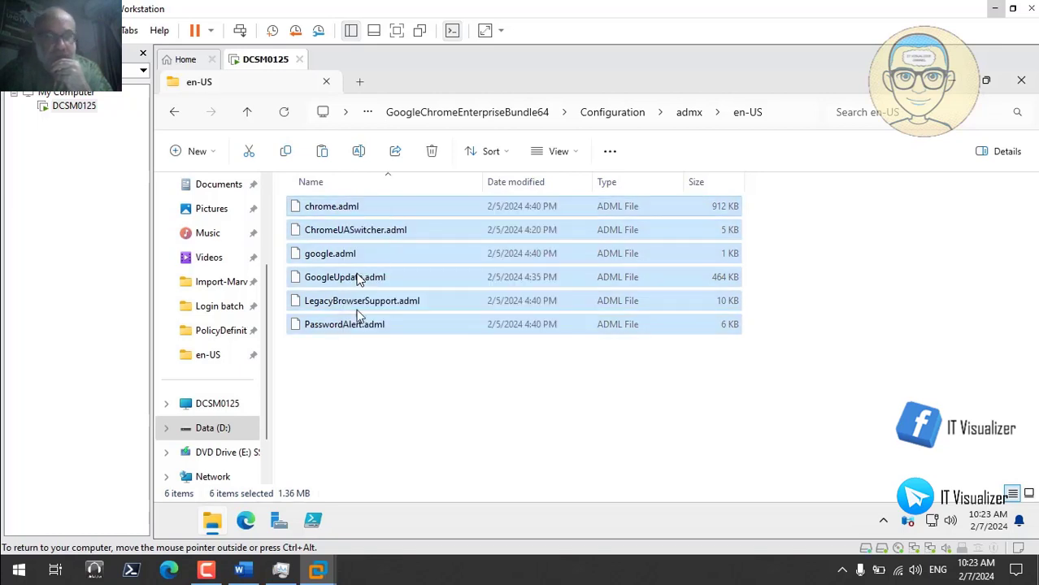
- Paste the Chrome ADML files into the PolicyDefinitions en-US folder
{"action": "mouse_move", "coordinate": [208, 527]}
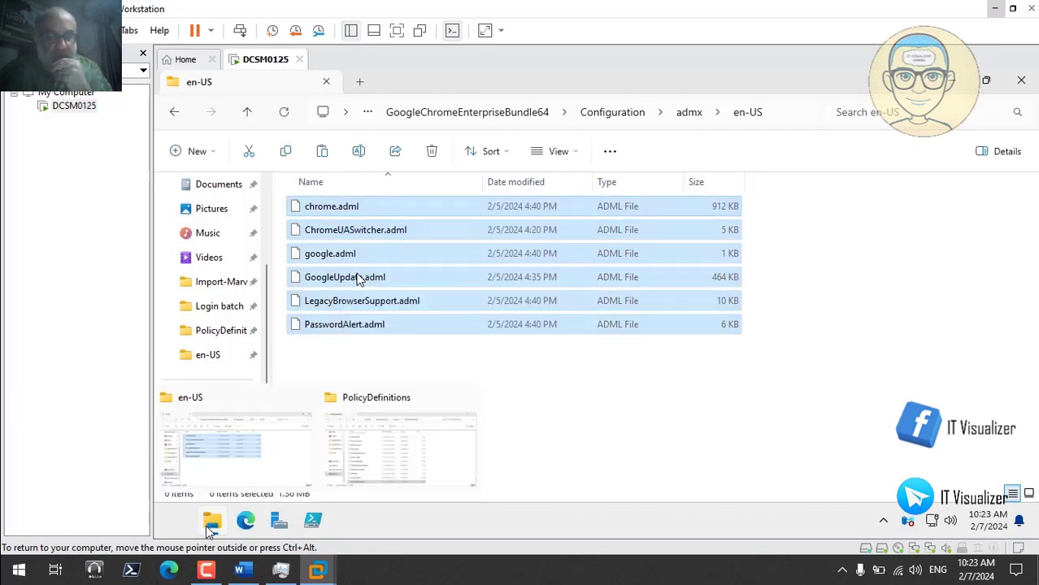
{"action": "left_click", "coordinate": [383, 454]}
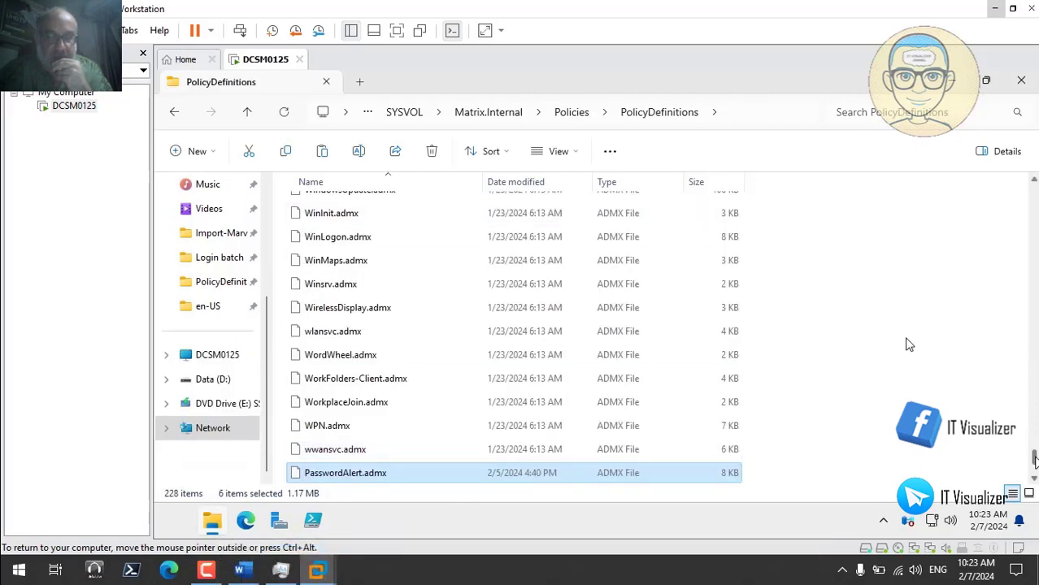
{"action": "scroll", "coordinate": [908, 344], "scroll_direction": "up", "scroll_amount": 10}
{"action": "scroll", "coordinate": [909, 345], "scroll_direction": "up", "scroll_amount": 15}
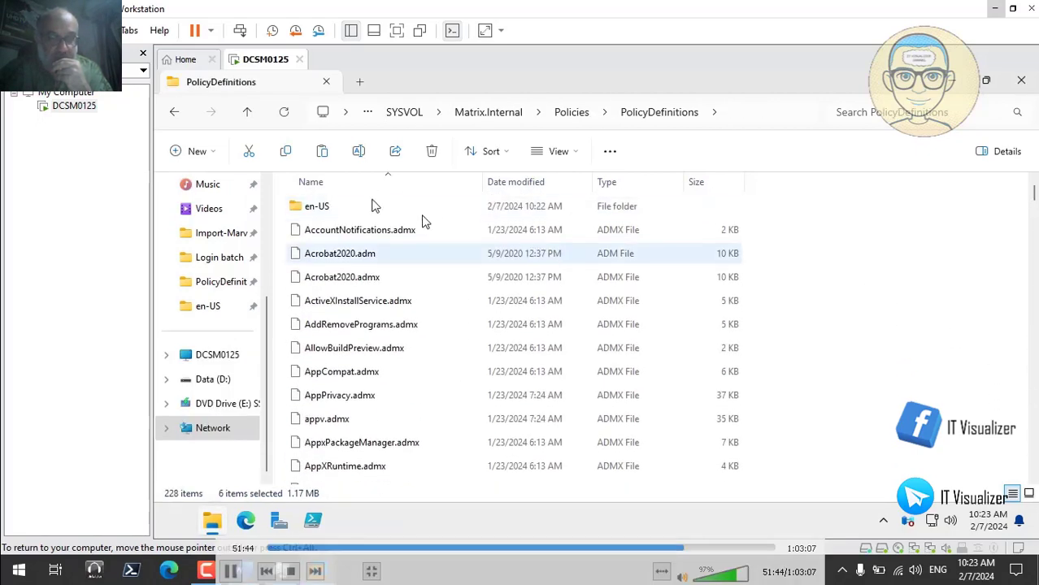
{"action": "double_click", "coordinate": [337, 209]}
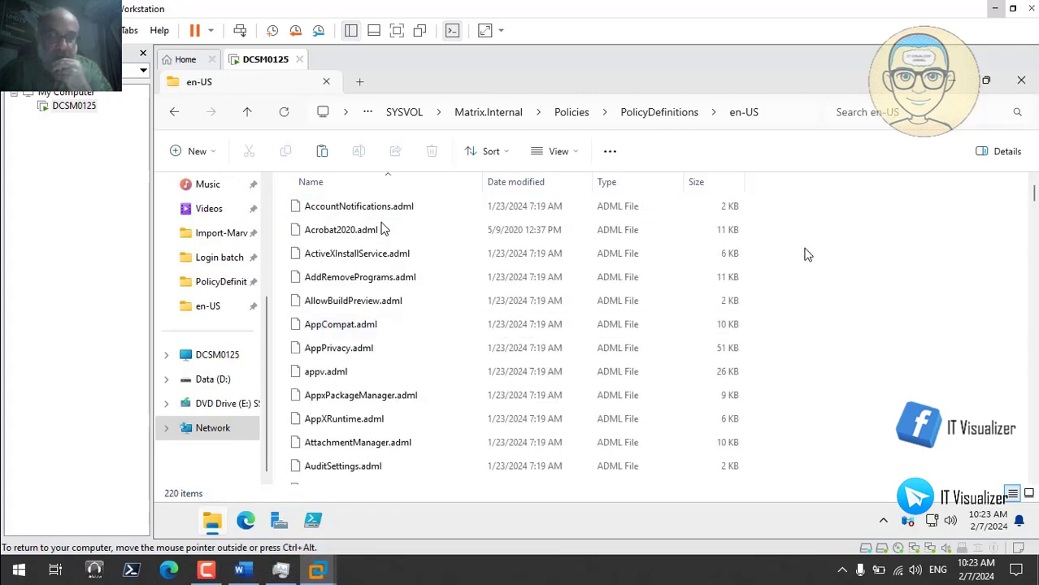
{"action": "right_click", "coordinate": [809, 212]}
{"action": "left_click", "coordinate": [822, 223]}
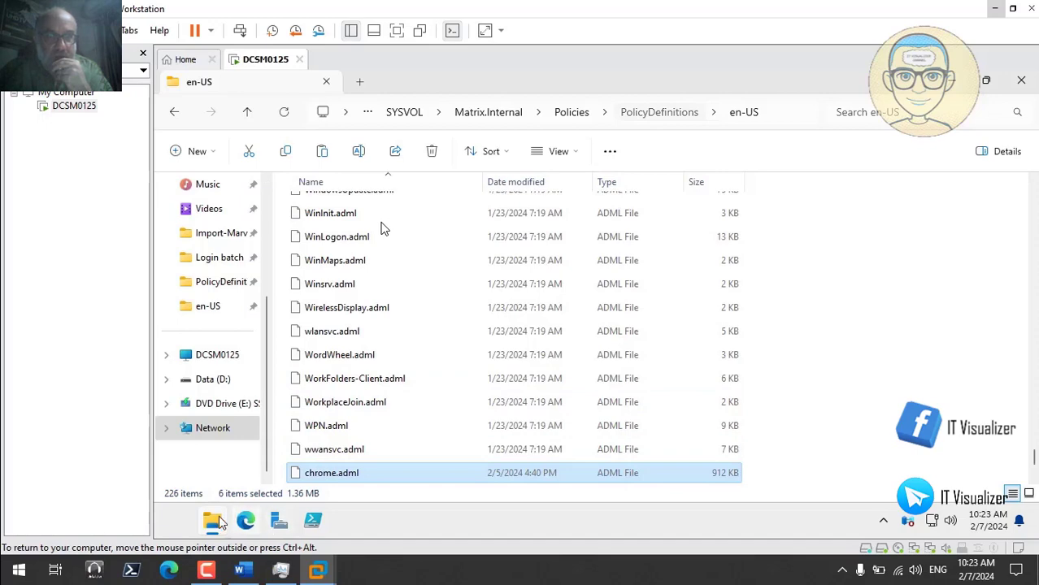
{"action": "mouse_move", "coordinate": [213, 526]}
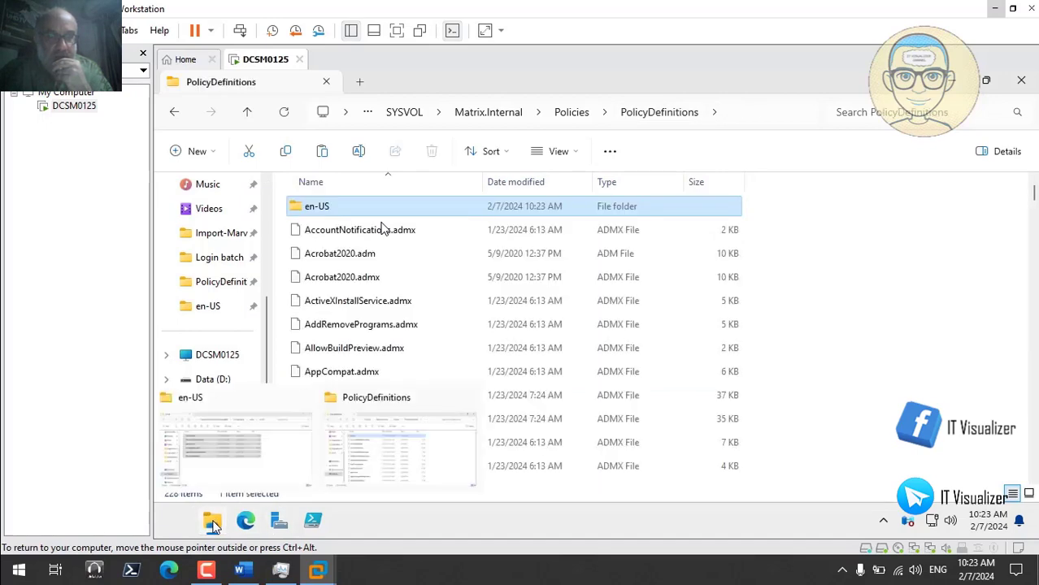
{"action": "left_click", "coordinate": [241, 442]}
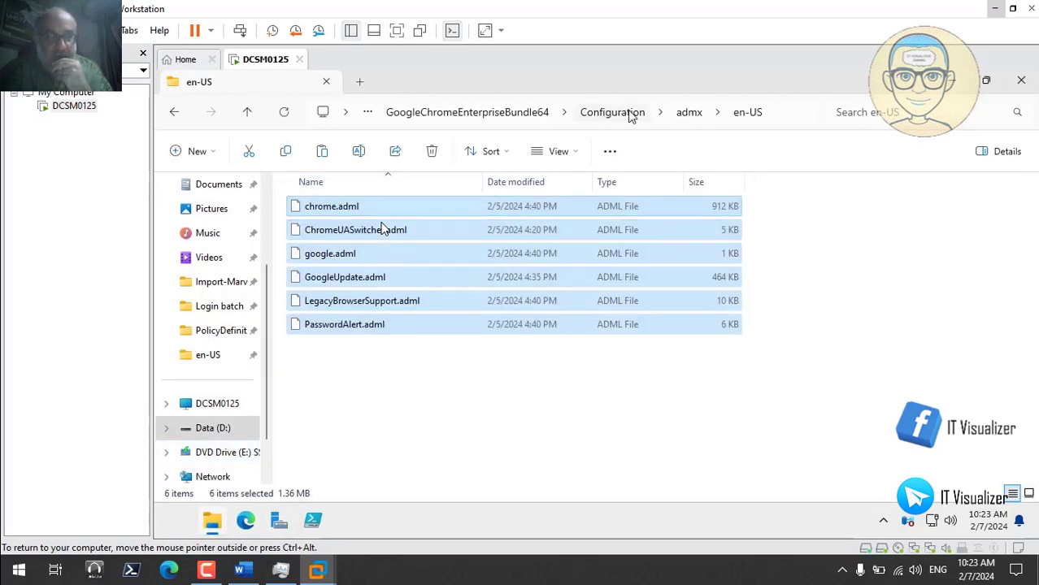
- Navigate to the Chrome bundle's adm folder and briefly look inside its en-US subfolder
{"action": "left_click", "coordinate": [688, 117]}
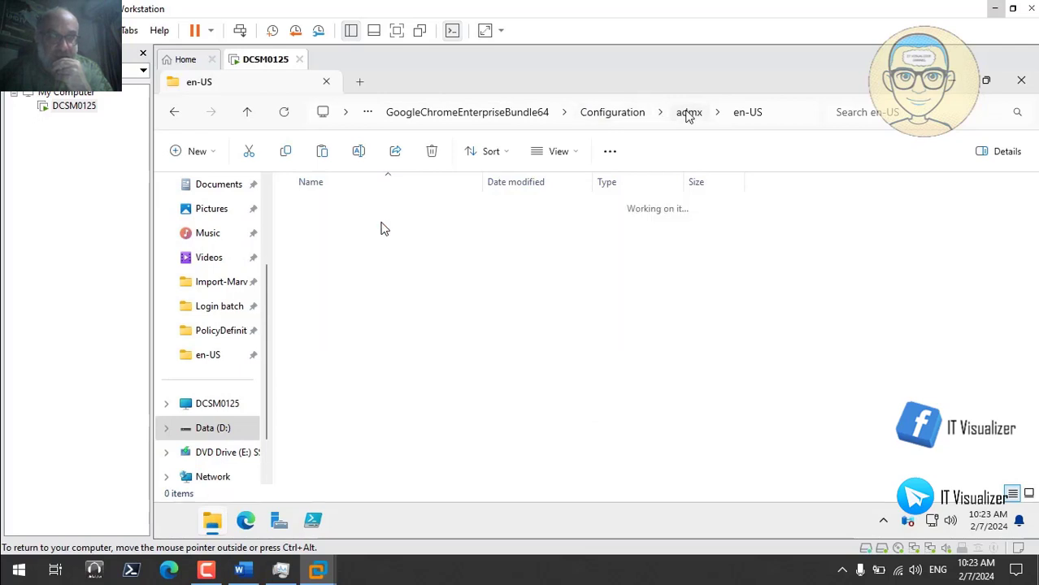
{"action": "left_click", "coordinate": [618, 114]}
{"action": "double_click", "coordinate": [329, 210]}
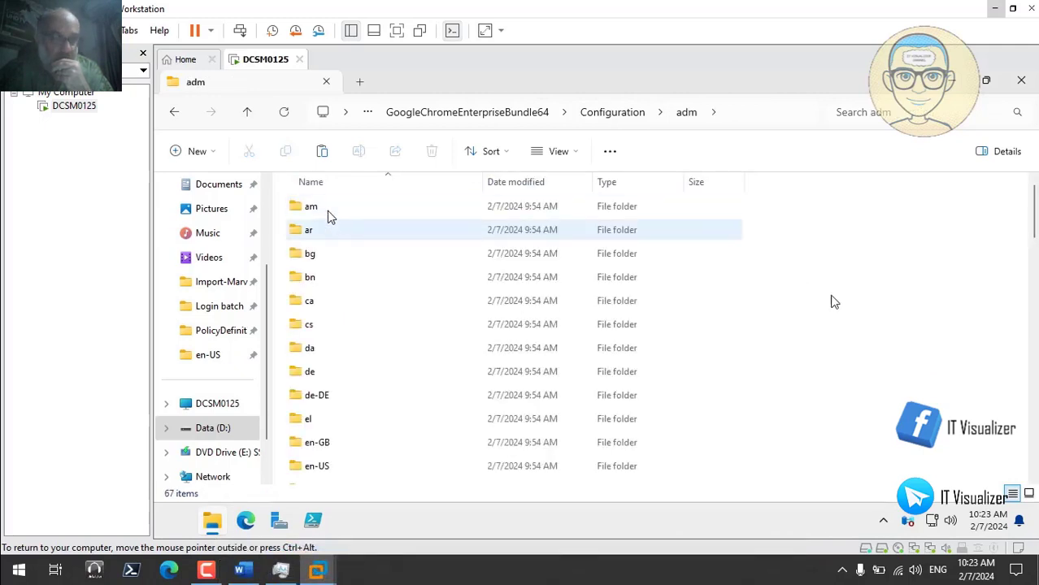
{"action": "left_click", "coordinate": [1034, 268]}
{"action": "left_click_drag", "start_coordinate": [1034, 268], "coordinate": [1034, 471]}
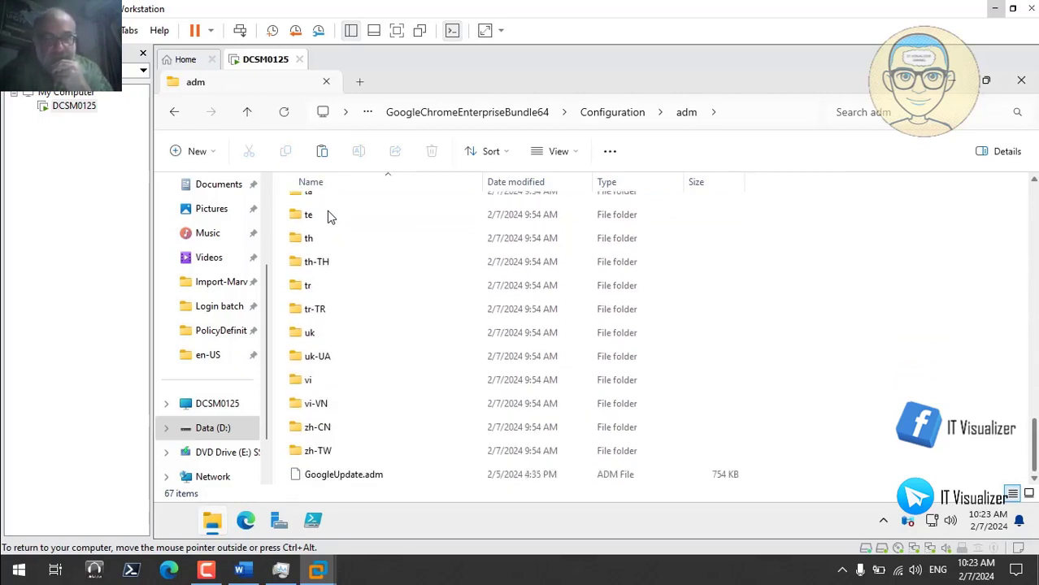
{"action": "scroll", "coordinate": [329, 216], "scroll_direction": "up", "scroll_amount": 14}
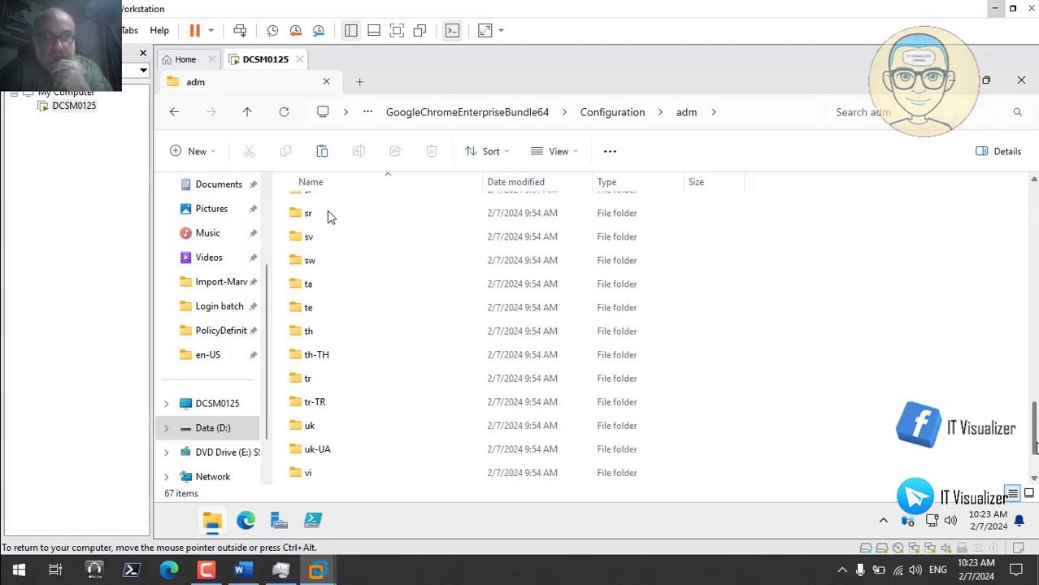
{"action": "scroll", "coordinate": [329, 216], "scroll_direction": "up", "scroll_amount": 3}
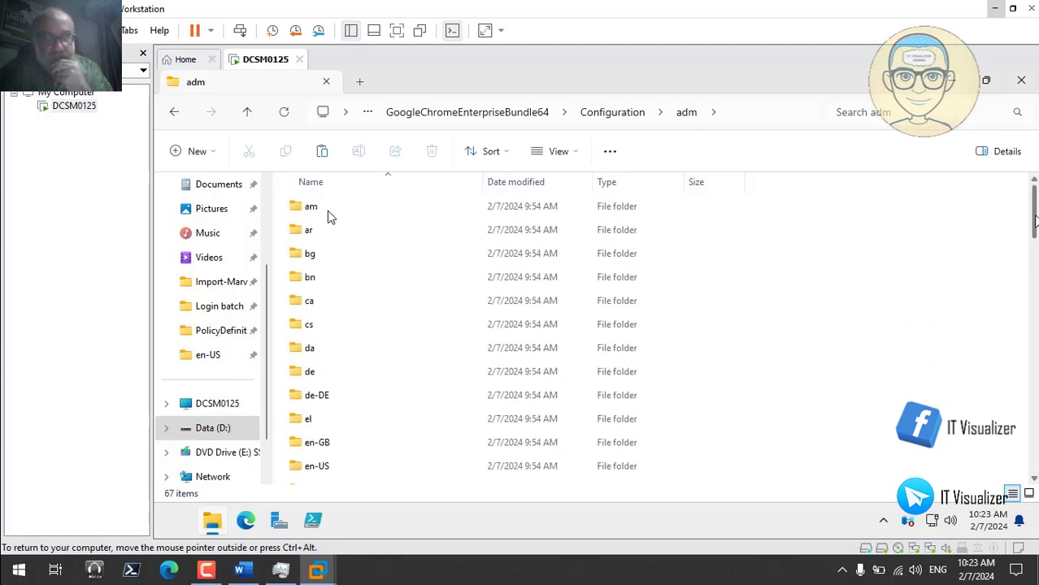
{"action": "double_click", "coordinate": [317, 467]}
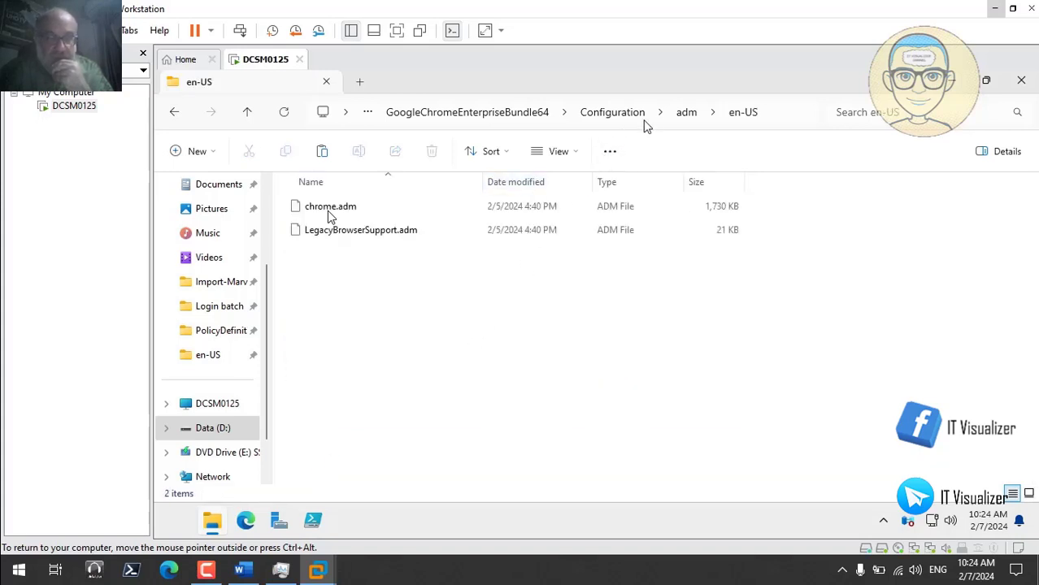
{"action": "left_click", "coordinate": [687, 113]}
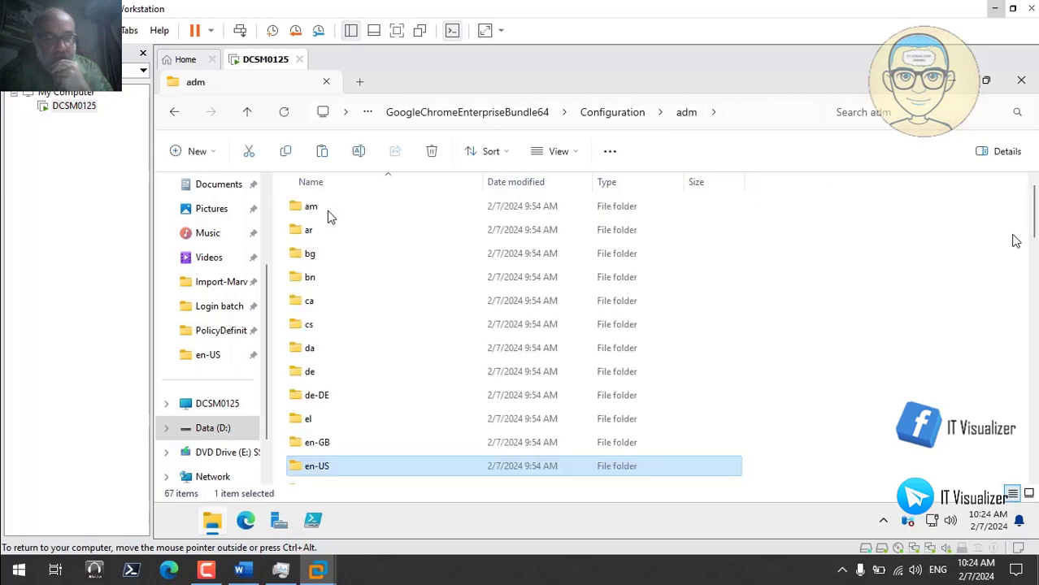
{"action": "left_click_drag", "start_coordinate": [1028, 240], "coordinate": [1034, 472]}
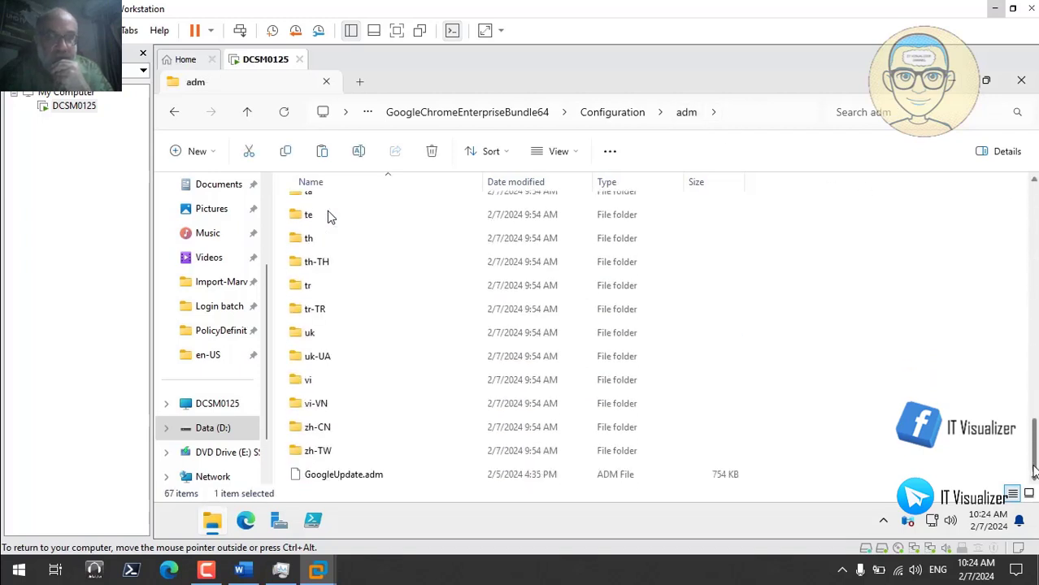
- Copy GoogleUpdate.adm into SYSVOL PolicyDefinitions, bringing it to 229 items
{"action": "right_click", "coordinate": [339, 480]}
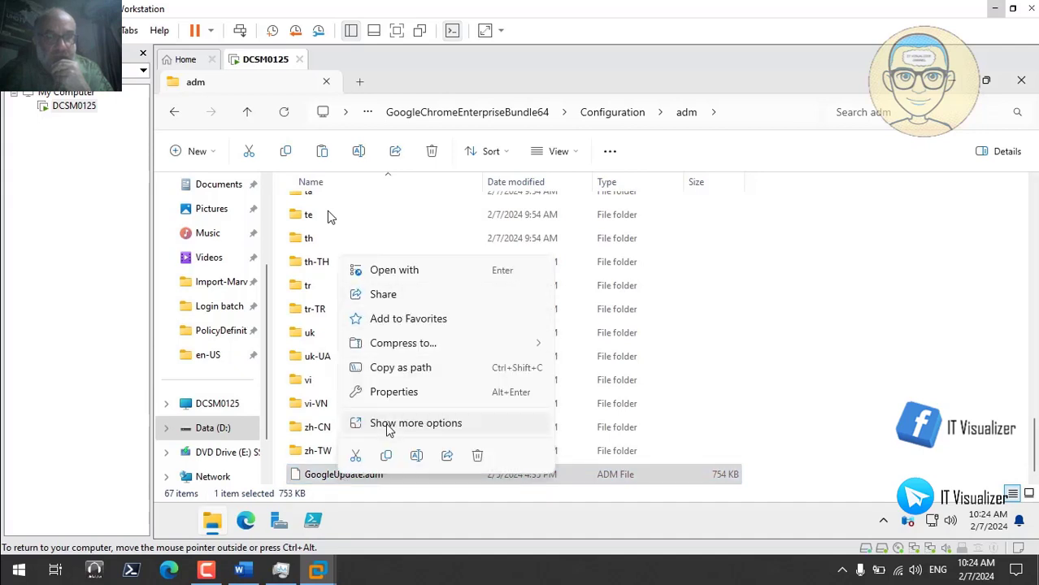
{"action": "left_click", "coordinate": [386, 455]}
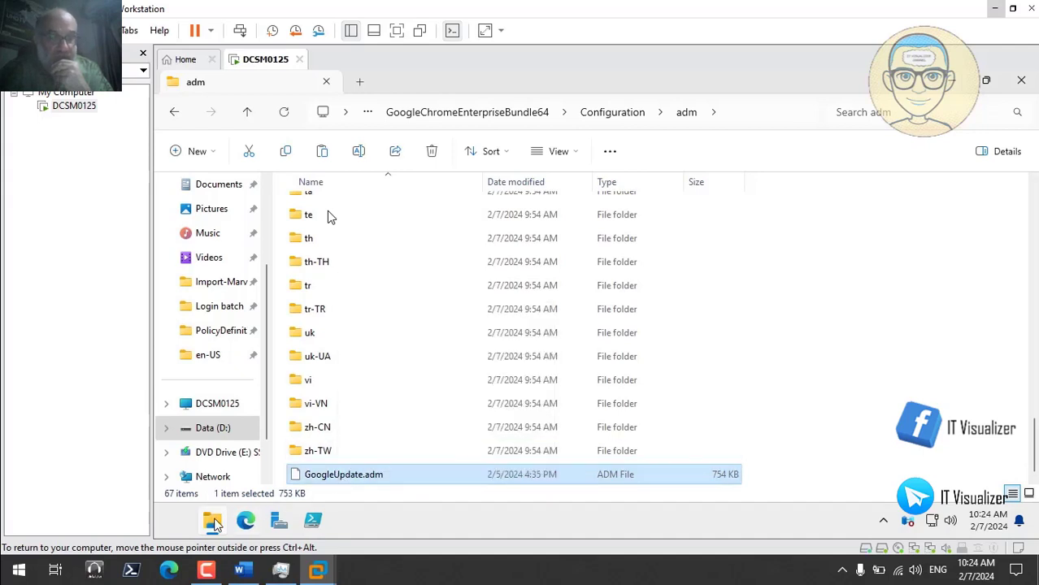
{"action": "mouse_move", "coordinate": [215, 524]}
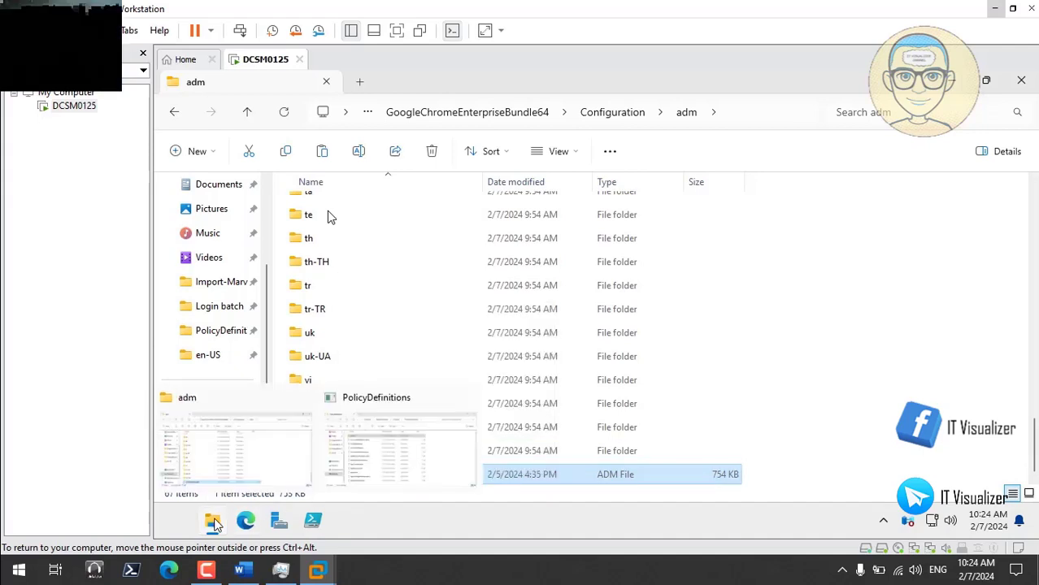
{"action": "left_click", "coordinate": [364, 451]}
{"action": "right_click", "coordinate": [877, 284]}
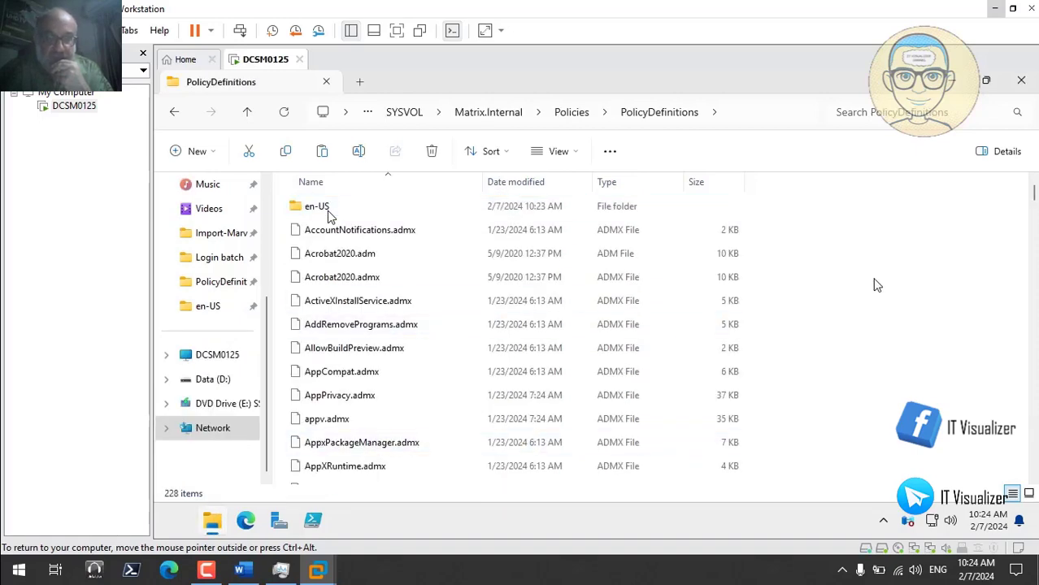
{"action": "left_click", "coordinate": [688, 222]}
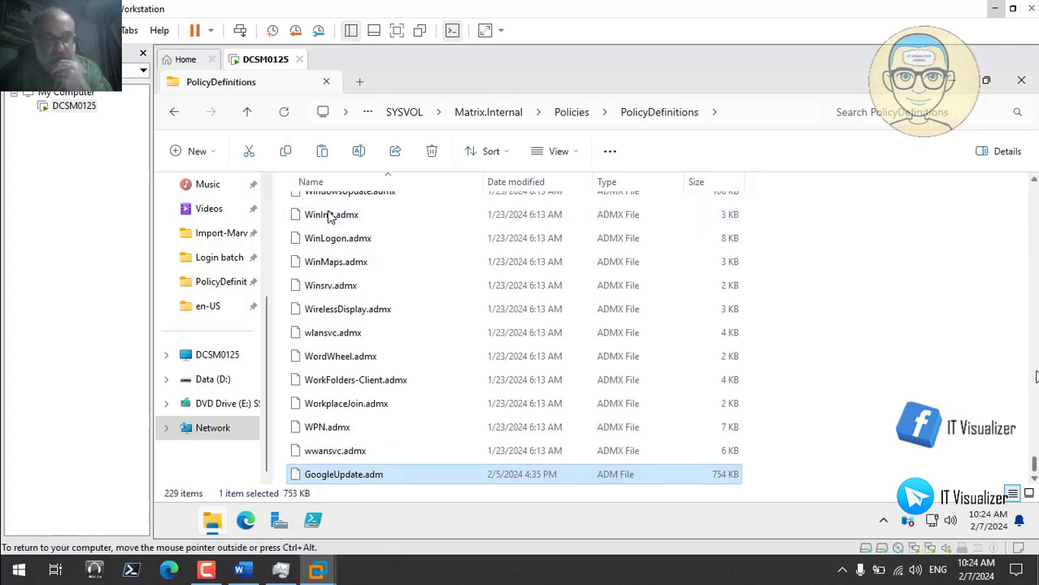
{"action": "left_click_drag", "start_coordinate": [1034, 463], "coordinate": [1034, 182]}
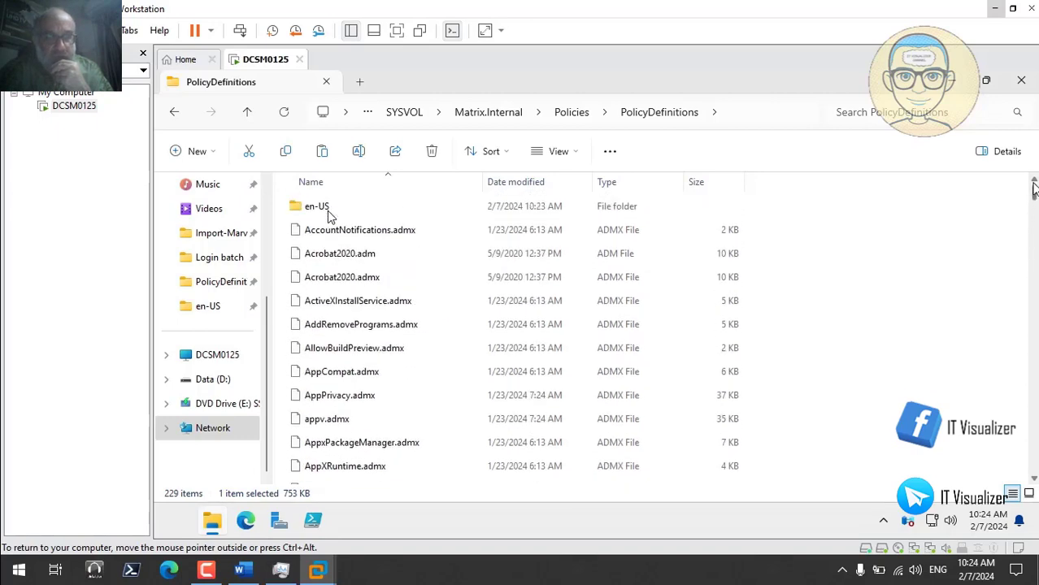
{"action": "left_click", "coordinate": [310, 208]}
- Open PolicyDefinitions' en-US folder, then open the Chrome bundle's adm\en-US template folder
{"action": "double_click", "coordinate": [329, 212]}
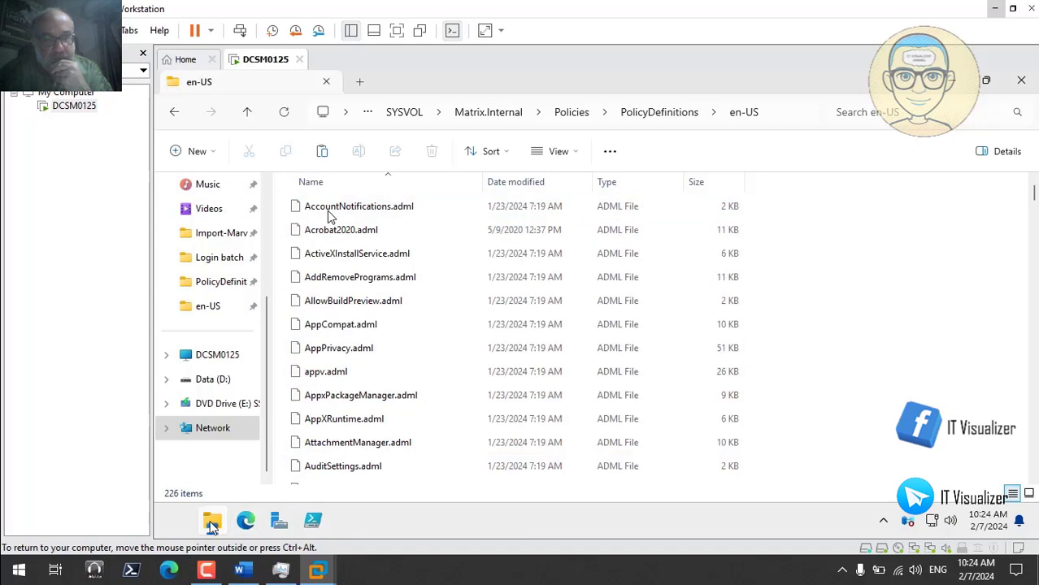
{"action": "mouse_move", "coordinate": [212, 525]}
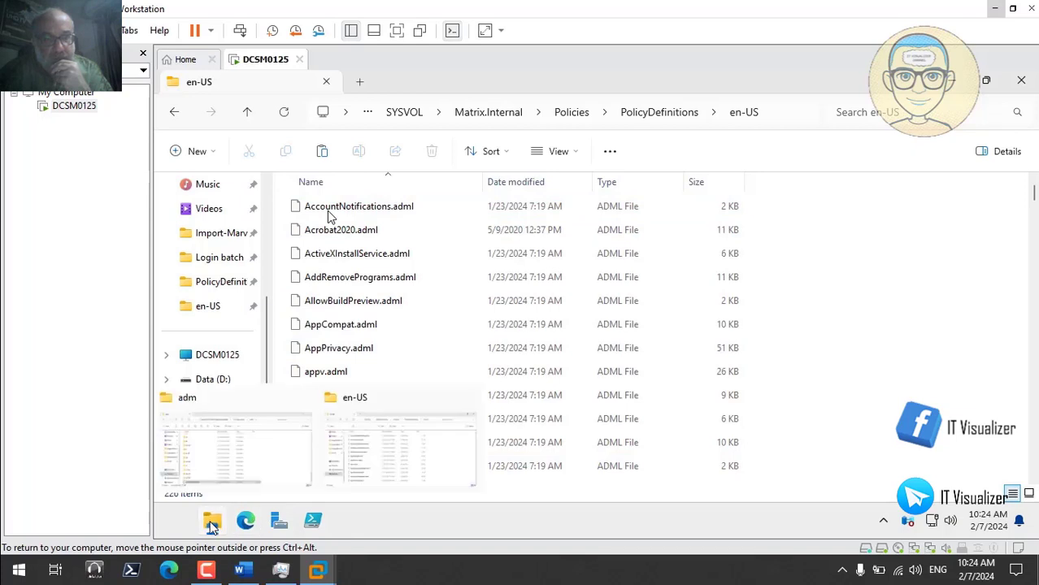
{"action": "left_click", "coordinate": [245, 467]}
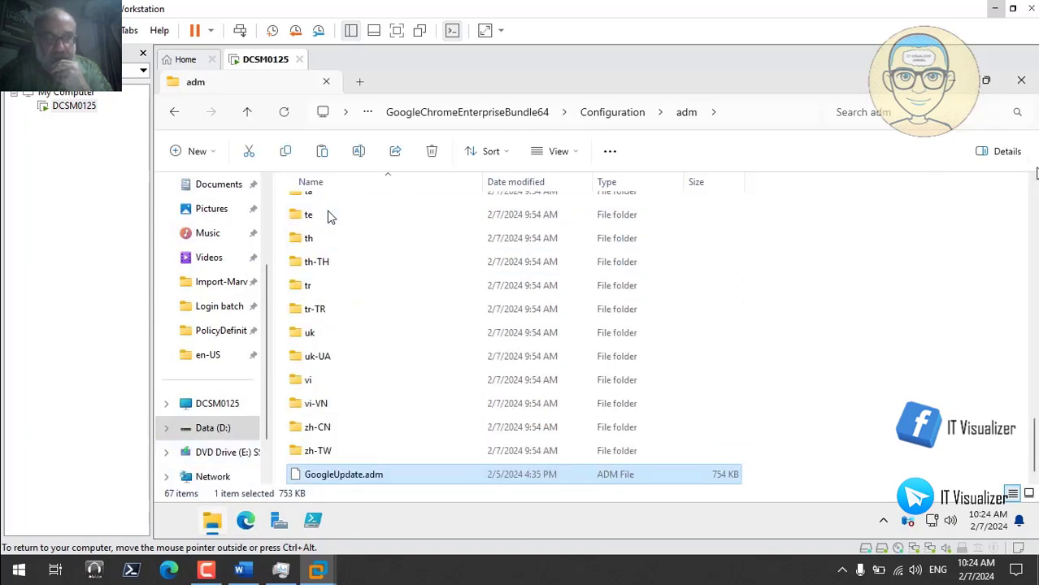
{"action": "scroll", "coordinate": [329, 215], "scroll_direction": "up", "scroll_amount": 14}
{"action": "scroll", "coordinate": [329, 215], "scroll_direction": "up", "scroll_amount": 3}
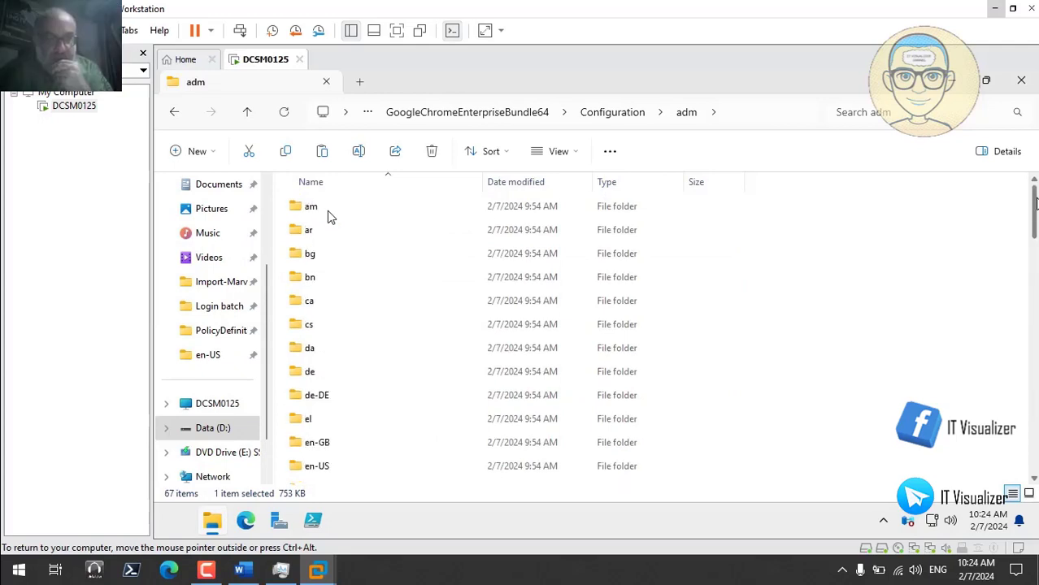
{"action": "double_click", "coordinate": [315, 467]}
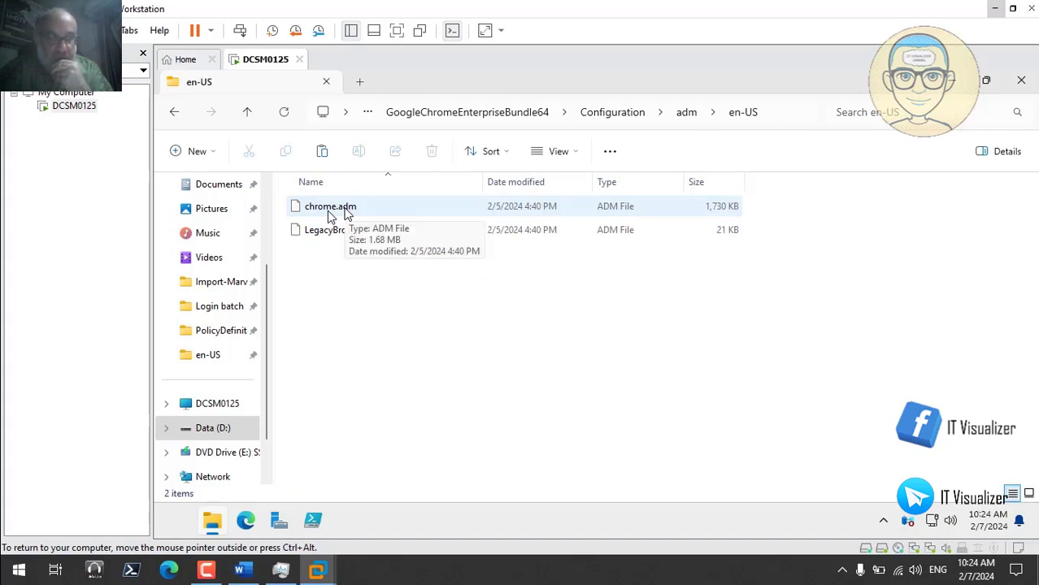
{"action": "left_click", "coordinate": [686, 113]}
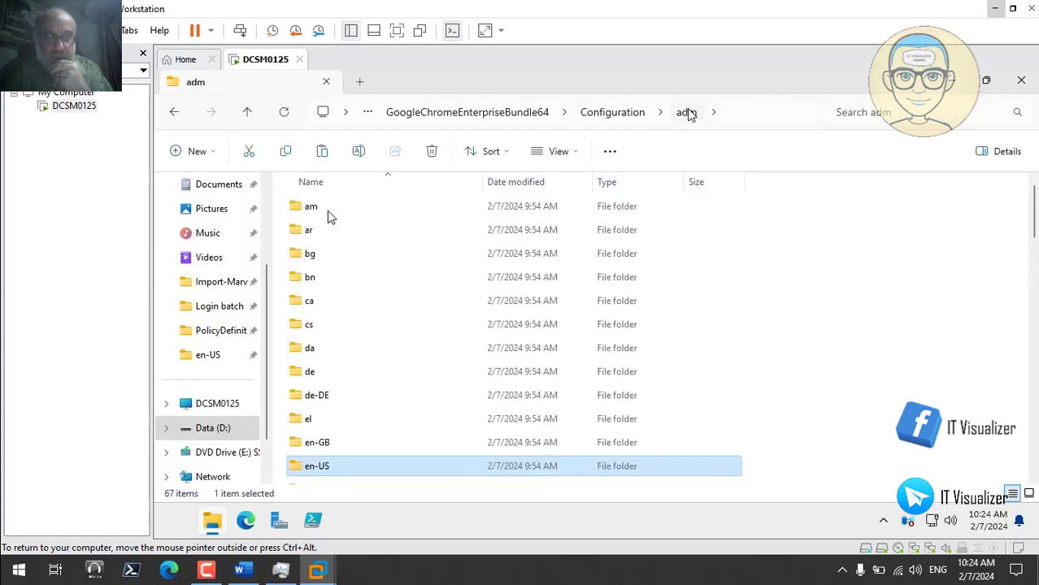
{"action": "double_click", "coordinate": [338, 465]}
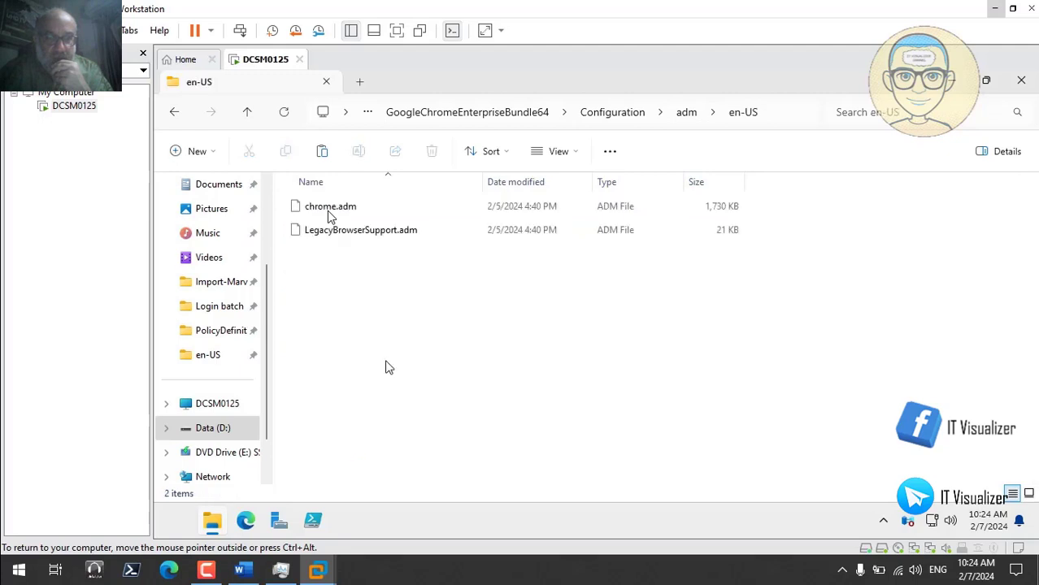
- Copy chrome.adm and LegacyBrowserSupport.adm into PolicyDefinitions, bringing it to 231 items
{"action": "left_click", "coordinate": [398, 234]}
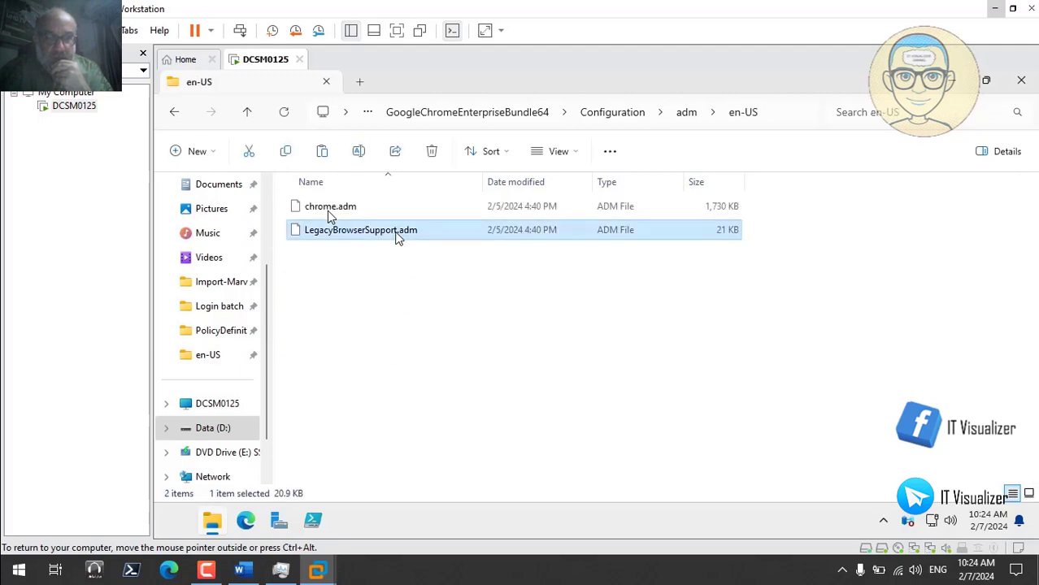
{"action": "left_click", "coordinate": [329, 210], "text": "ctrl"}
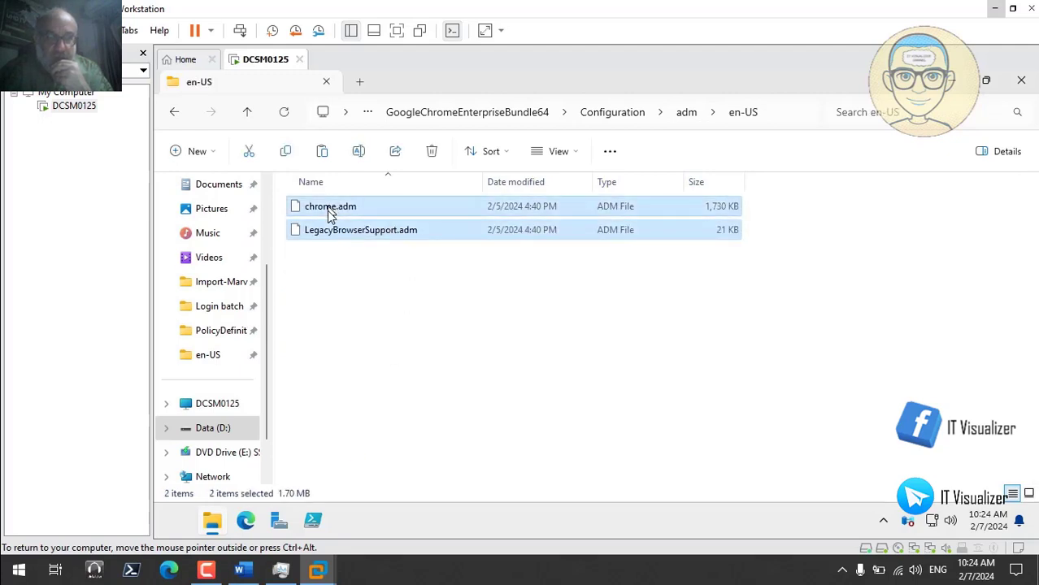
{"action": "right_click", "coordinate": [330, 213]}
{"action": "key", "text": "Escape"}
{"action": "mouse_move", "coordinate": [216, 525]}
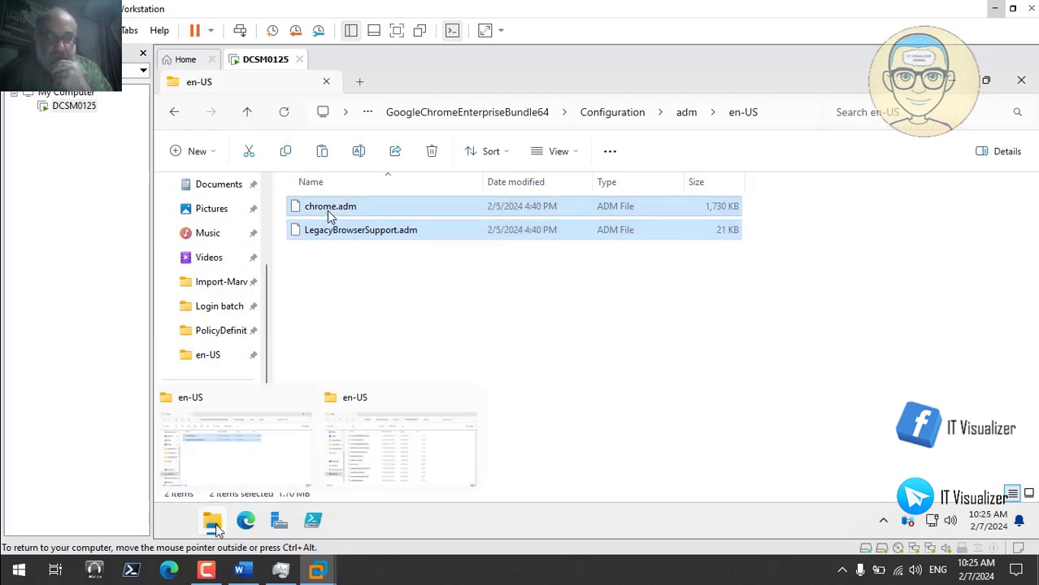
{"action": "left_click", "coordinate": [353, 464]}
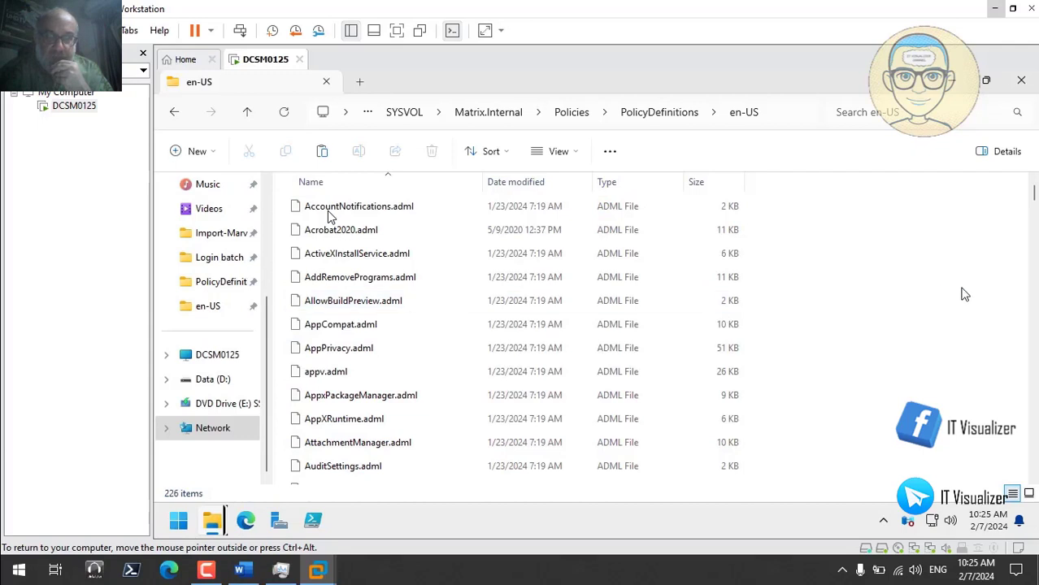
{"action": "left_click", "coordinate": [658, 113]}
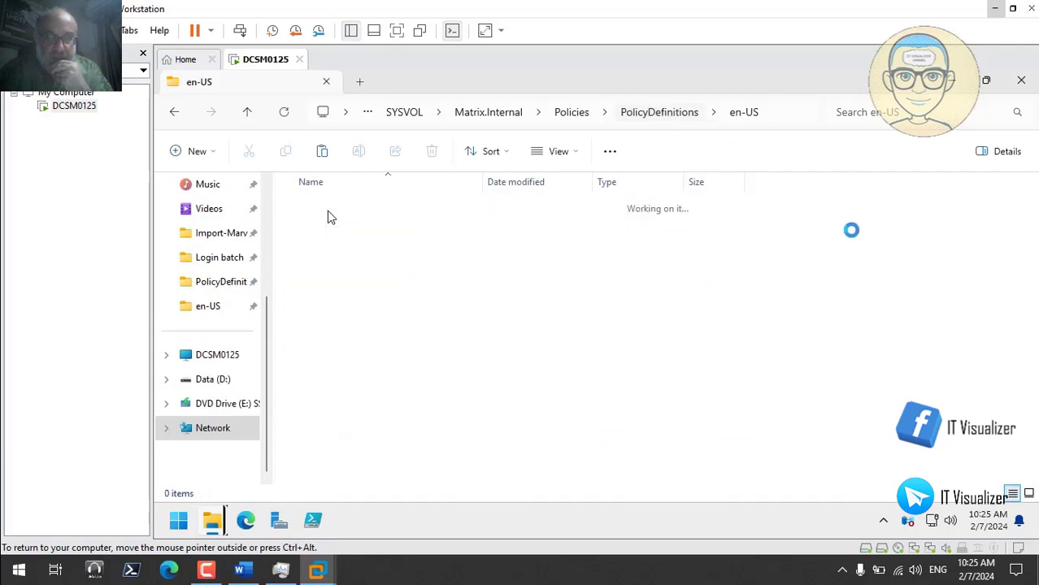
{"action": "right_click", "coordinate": [852, 248]}
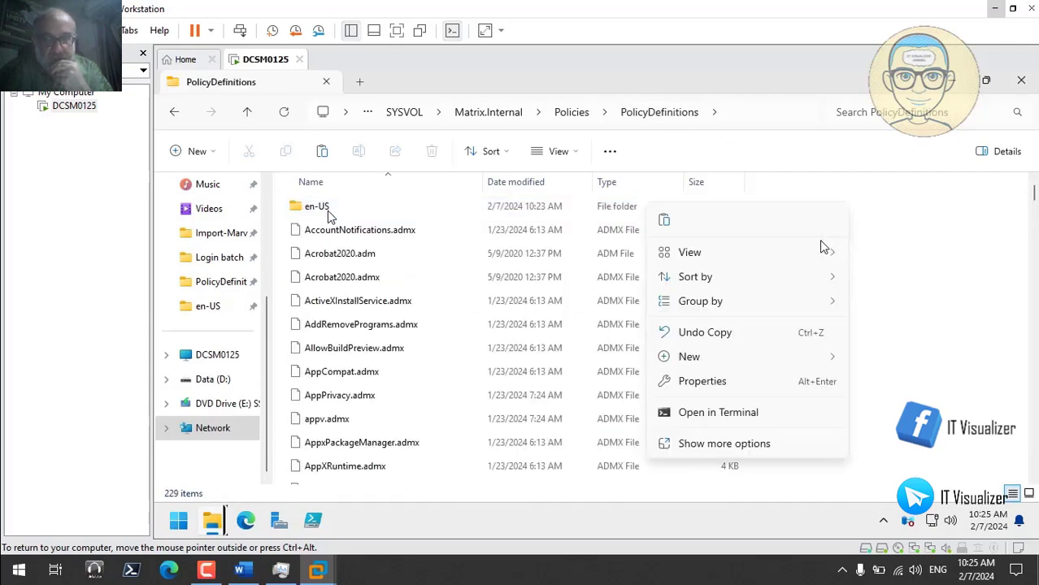
{"action": "left_click", "coordinate": [665, 221]}
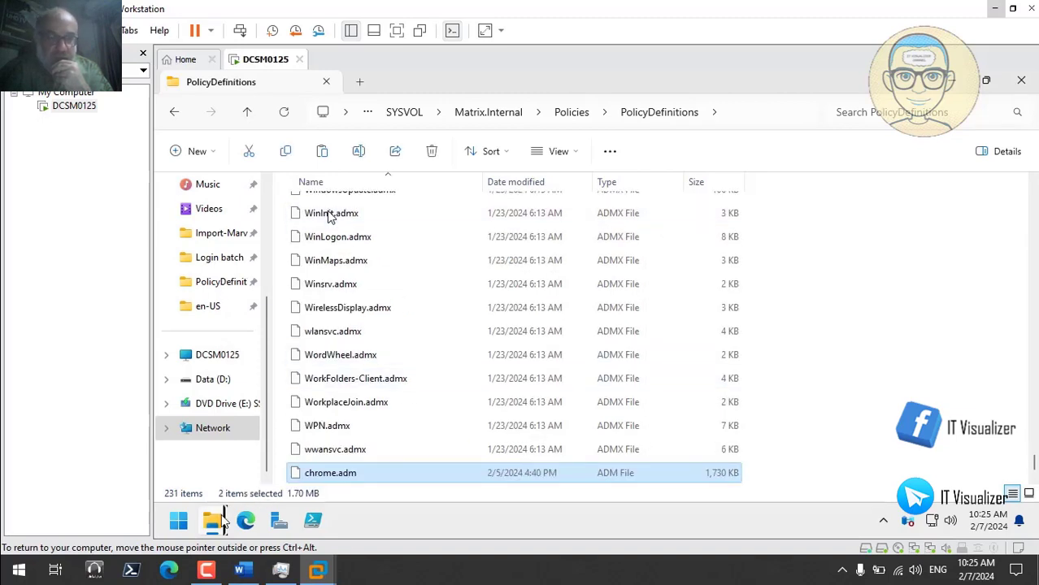
{"action": "mouse_move", "coordinate": [217, 522]}
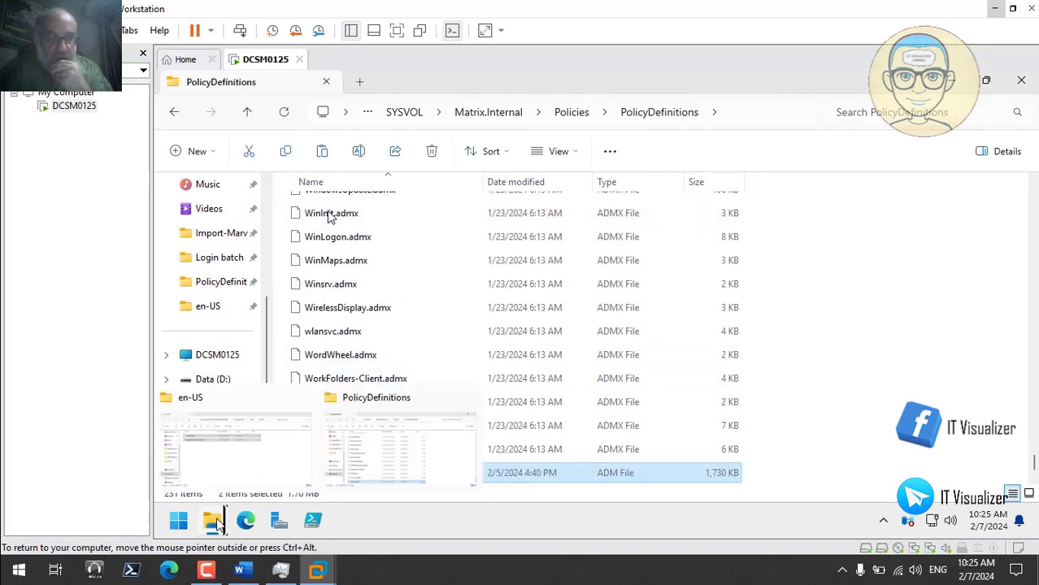
{"action": "left_click", "coordinate": [234, 451]}
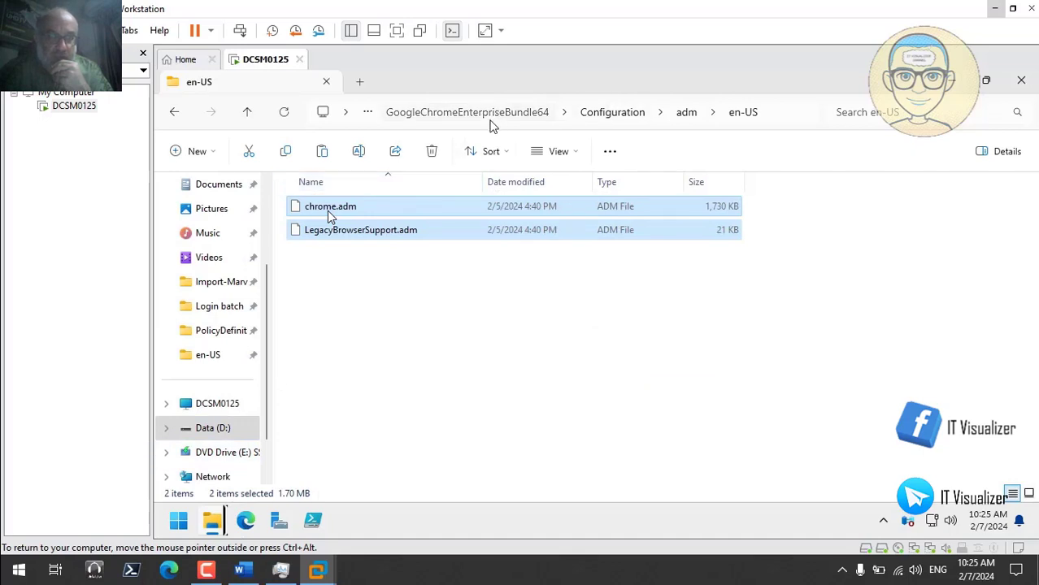
- Open Microsoft365\admx and select the twelve files access16.admx through word16.admx
{"action": "left_click", "coordinate": [498, 118]}
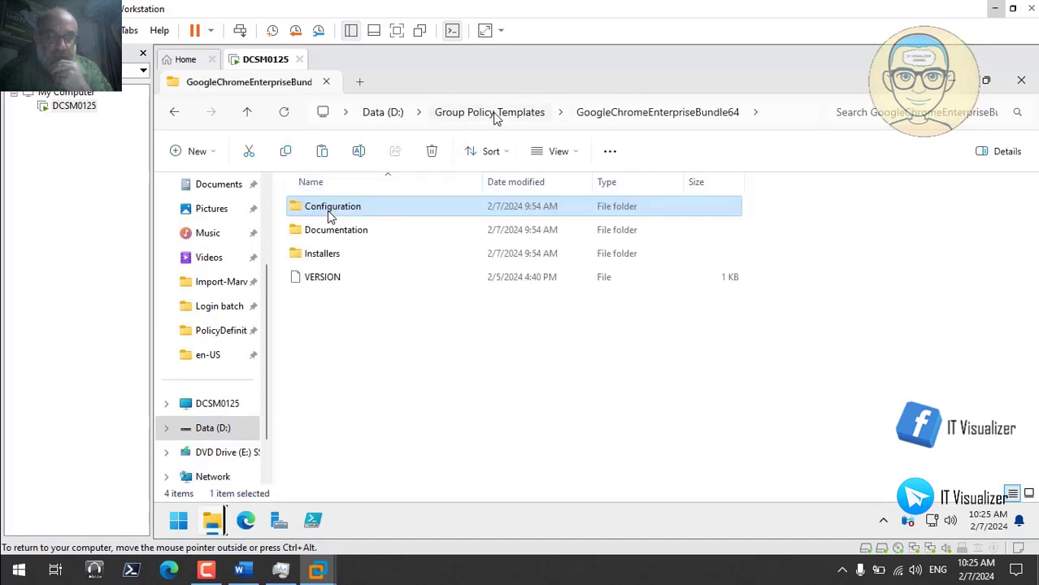
{"action": "left_click", "coordinate": [490, 112]}
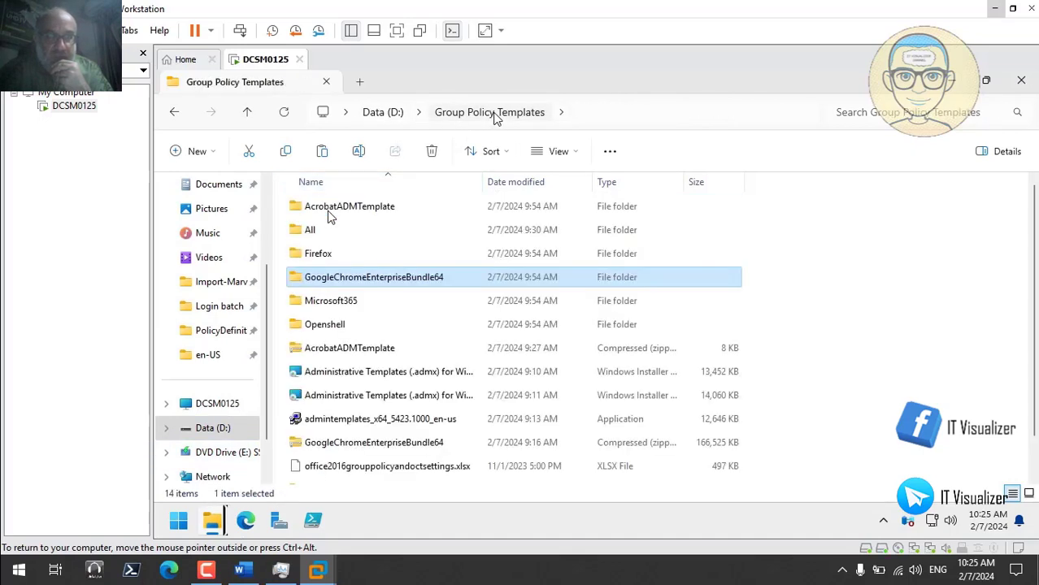
{"action": "double_click", "coordinate": [350, 301]}
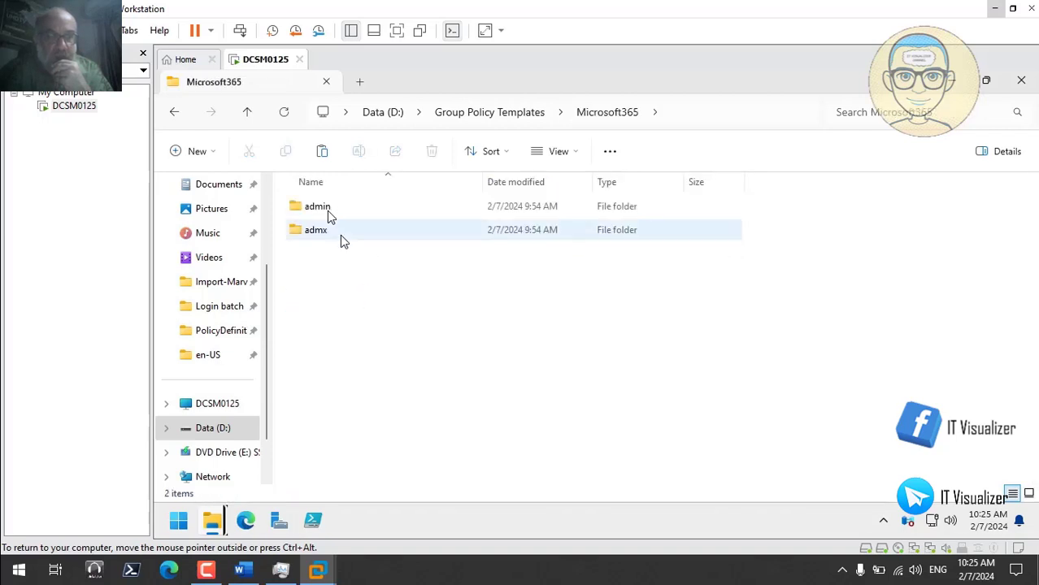
{"action": "double_click", "coordinate": [317, 231]}
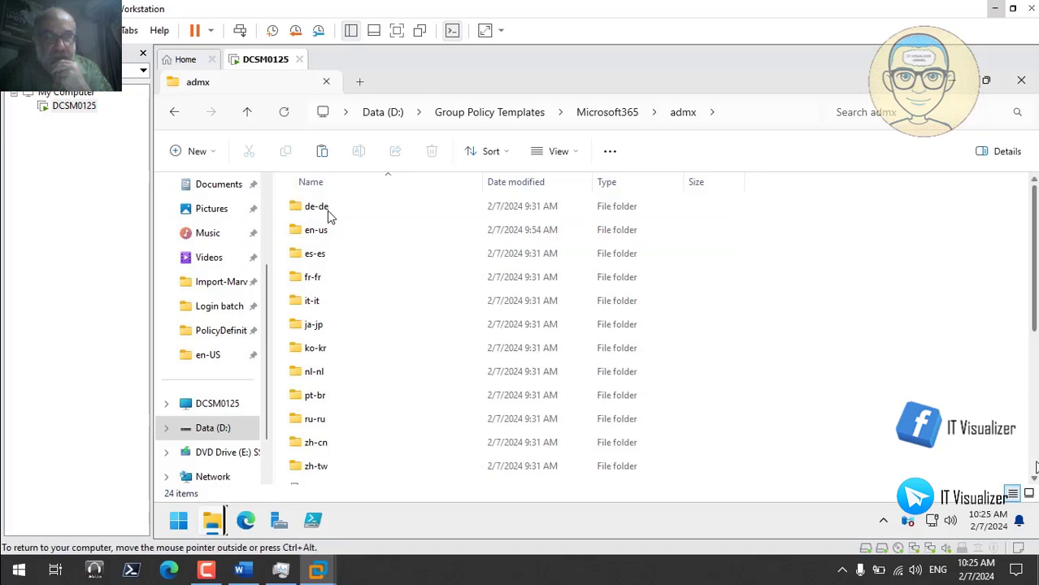
{"action": "scroll", "coordinate": [1034, 467], "scroll_direction": "down", "scroll_amount": 4}
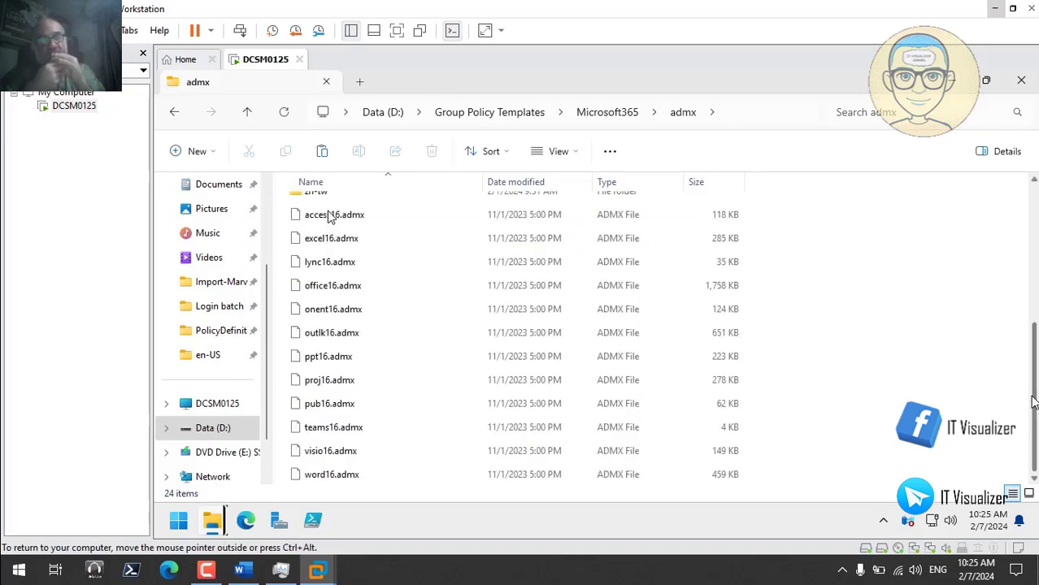
{"action": "scroll", "coordinate": [563, 284], "scroll_direction": "up", "scroll_amount": 2}
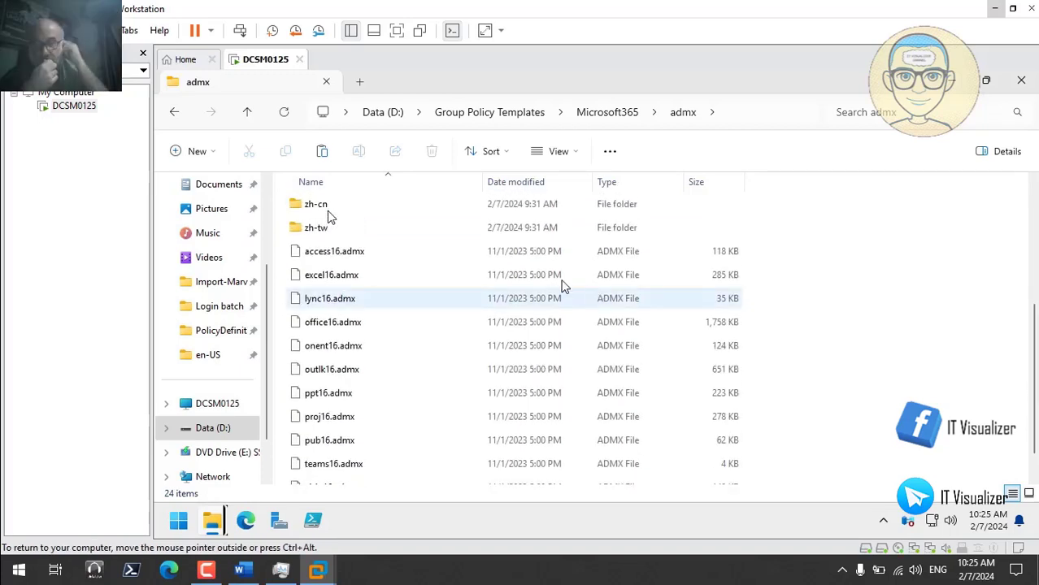
{"action": "left_click", "coordinate": [374, 257]}
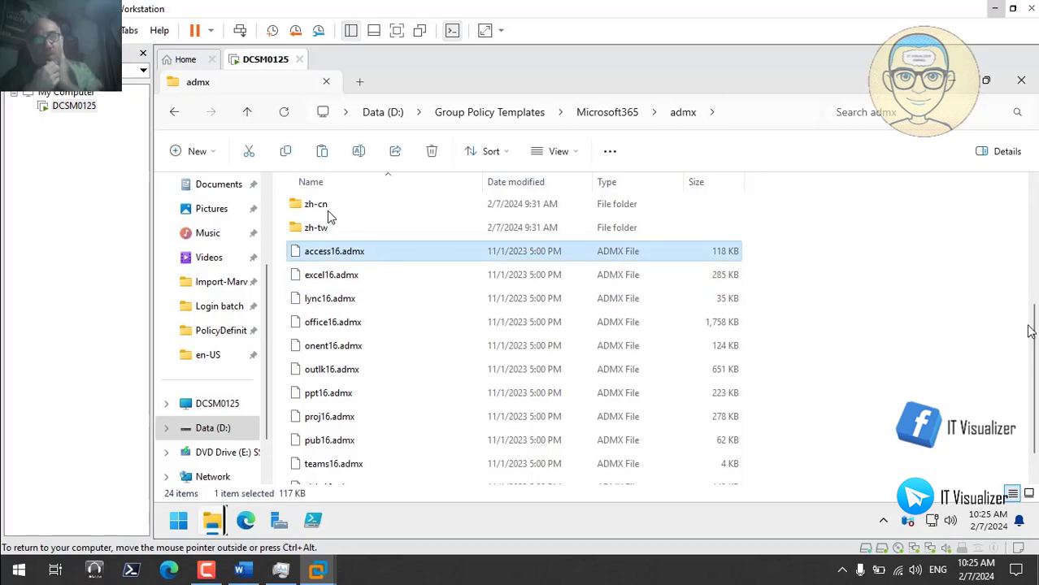
{"action": "scroll", "coordinate": [1030, 338], "scroll_direction": "down", "scroll_amount": 1}
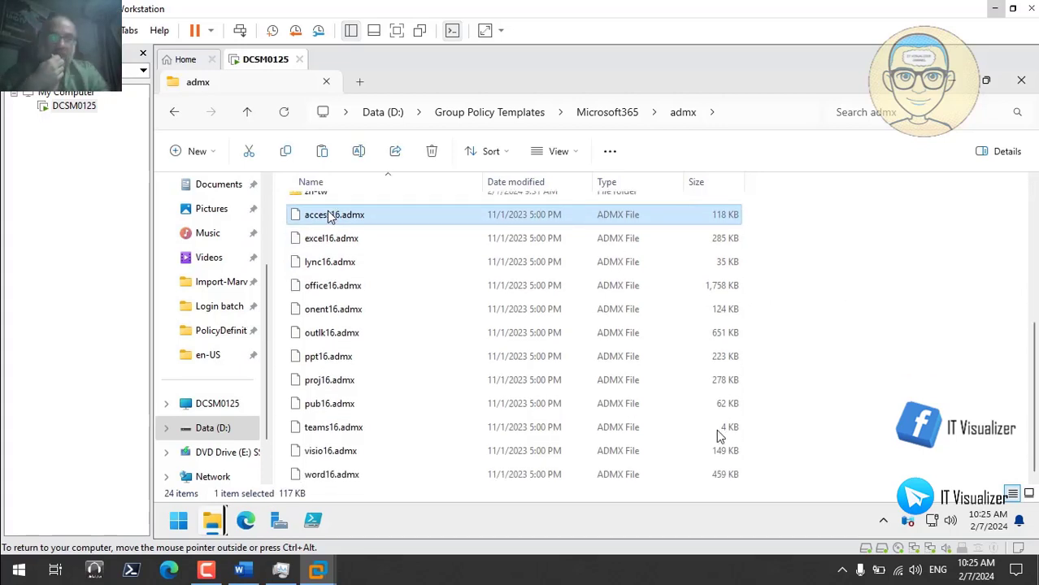
{"action": "left_click", "coordinate": [348, 478], "text": "shift"}
- Paste the twelve admx files into SYSVOL PolicyDefinitions, bringing it to 243 items
{"action": "right_click", "coordinate": [349, 481]}
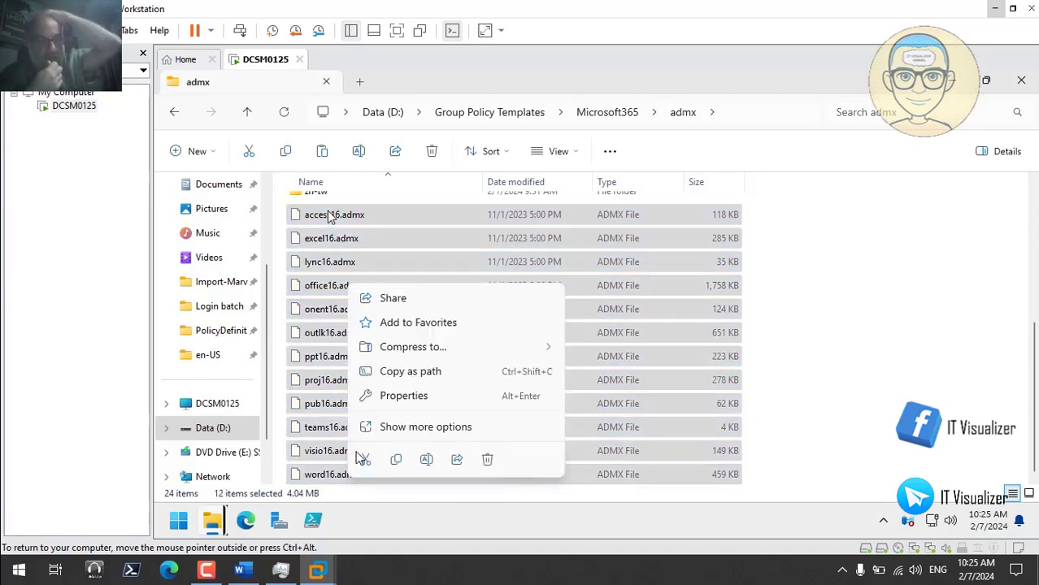
{"action": "left_click", "coordinate": [397, 459]}
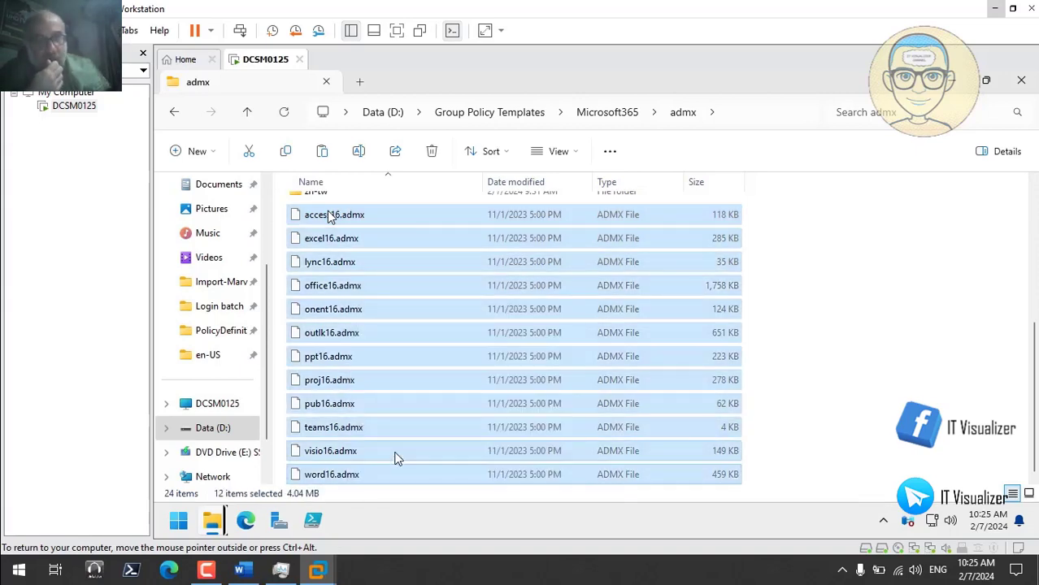
{"action": "mouse_move", "coordinate": [215, 526]}
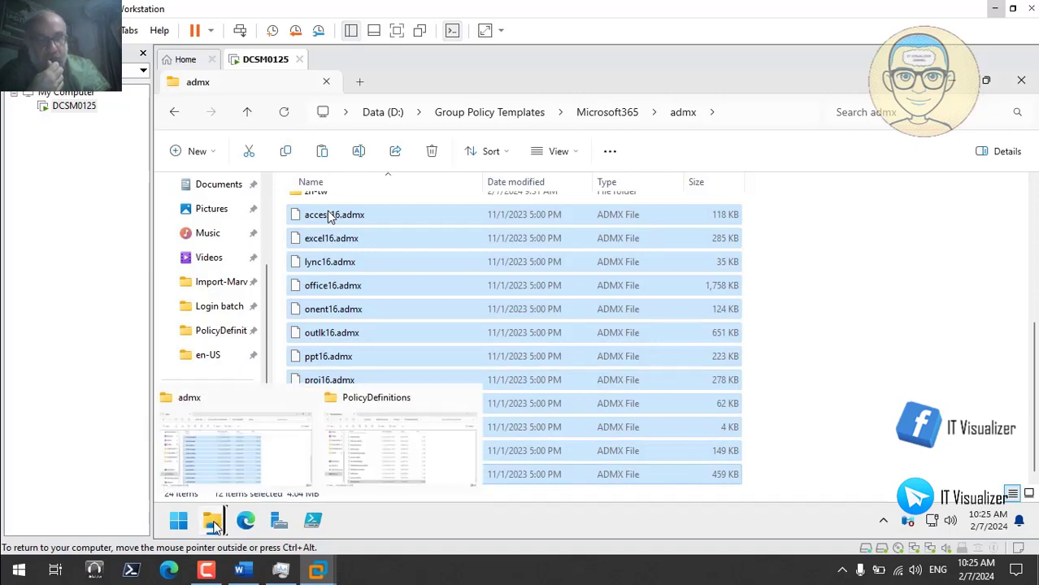
{"action": "left_click", "coordinate": [413, 419]}
{"action": "right_click", "coordinate": [865, 285]}
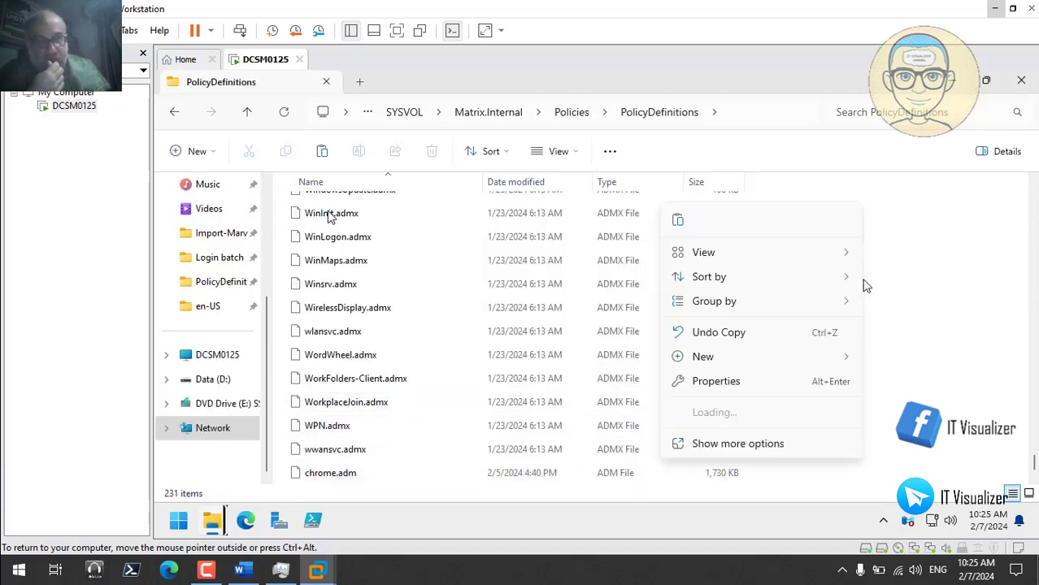
{"action": "left_click", "coordinate": [678, 221]}
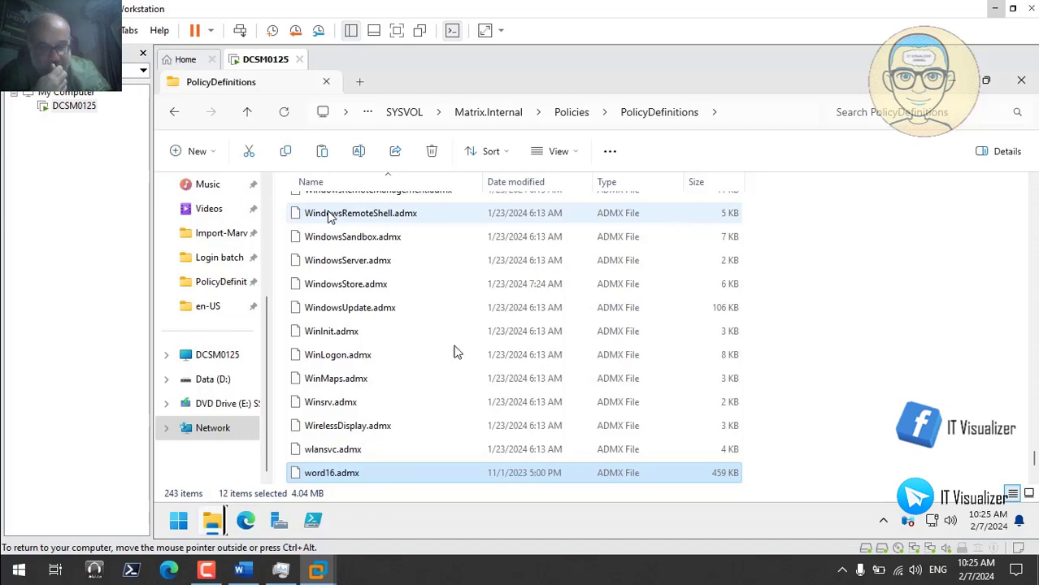
{"action": "mouse_move", "coordinate": [226, 512]}
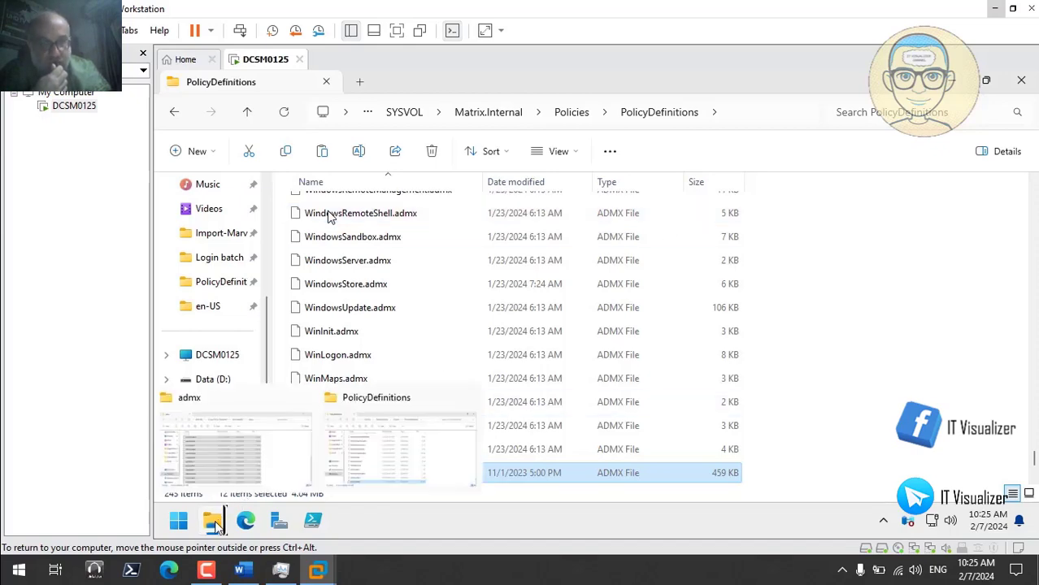
- Copy the twelve ADML files, access16.adml through word16.adml, from Microsoft365's en-us folder
{"action": "left_click", "coordinate": [228, 459]}
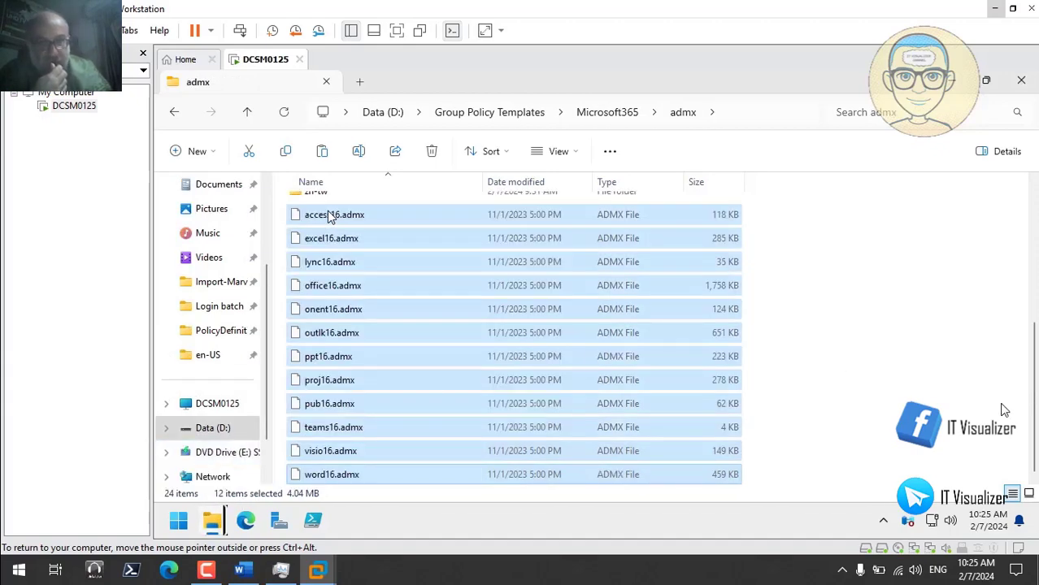
{"action": "scroll", "coordinate": [463, 390], "scroll_direction": "up", "scroll_amount": 4}
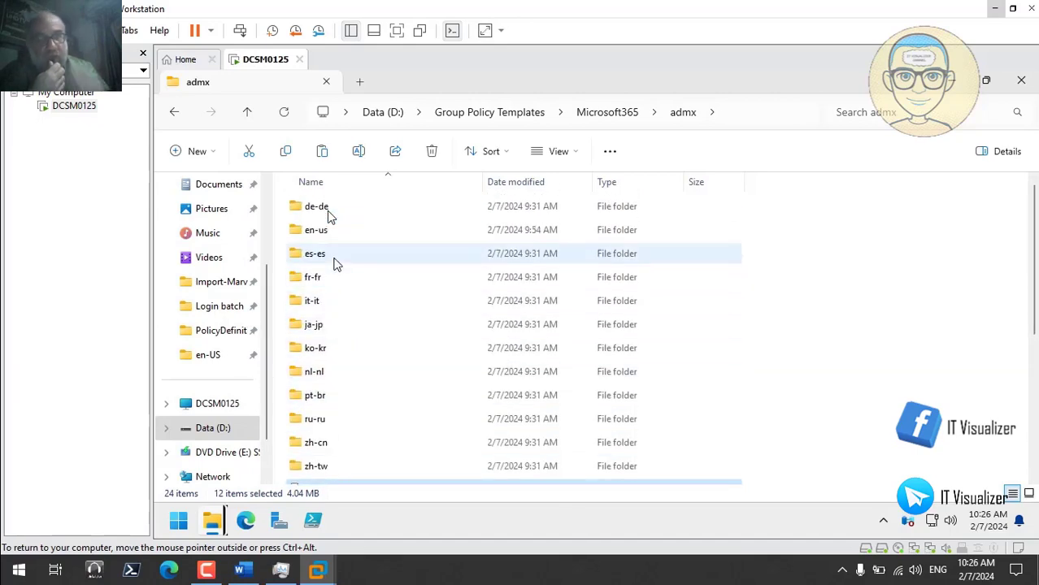
{"action": "double_click", "coordinate": [320, 231]}
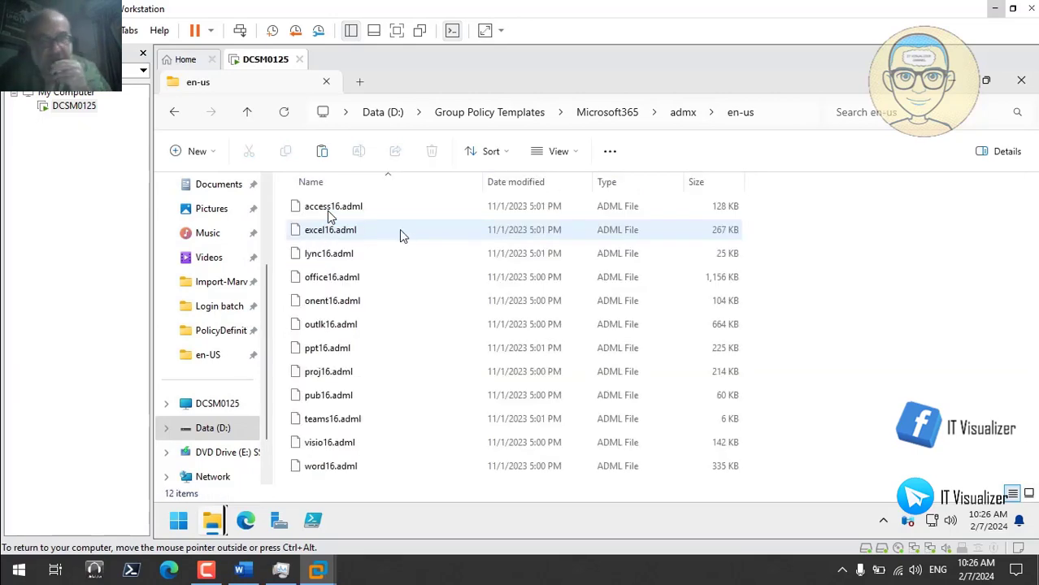
{"action": "left_click", "coordinate": [329, 209]}
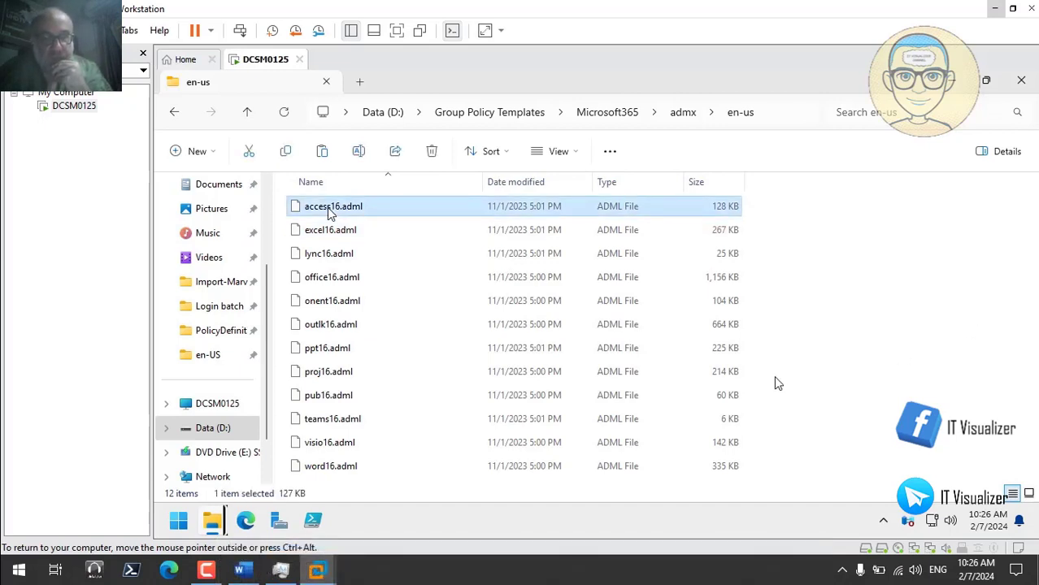
{"action": "left_click", "coordinate": [362, 467], "text": "shift"}
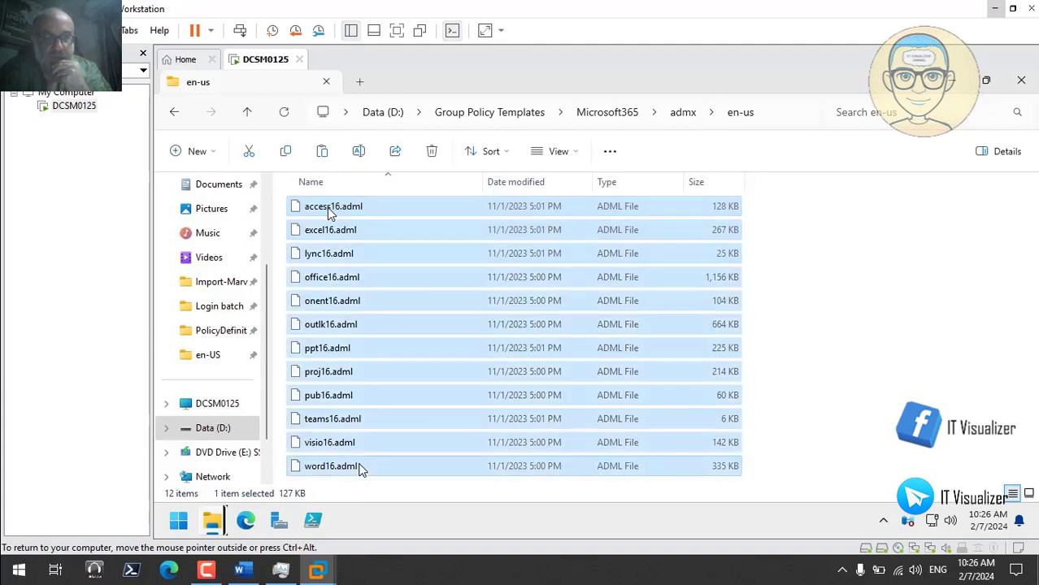
{"action": "right_click", "coordinate": [362, 467]}
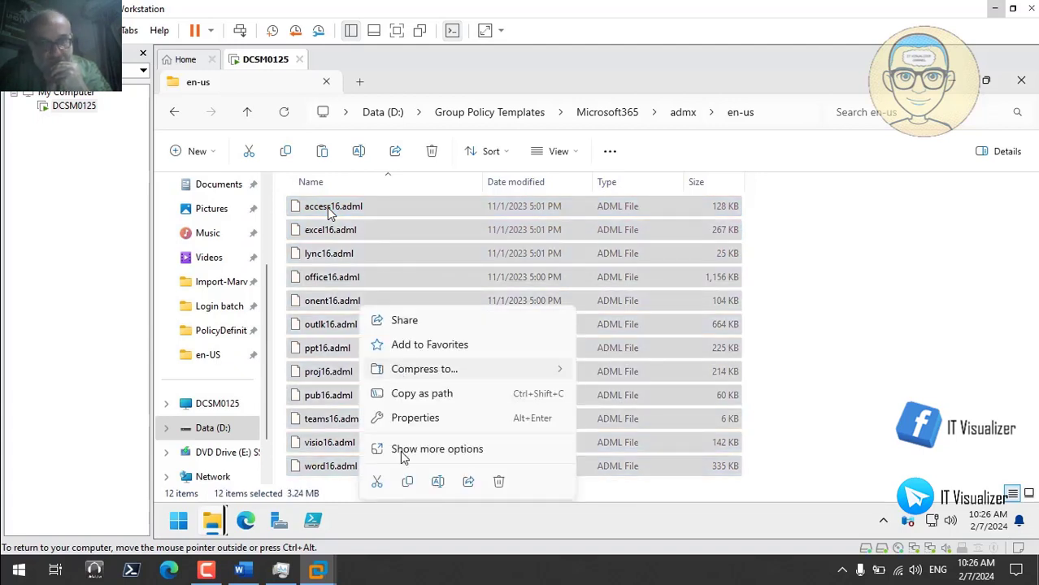
{"action": "left_click", "coordinate": [407, 481]}
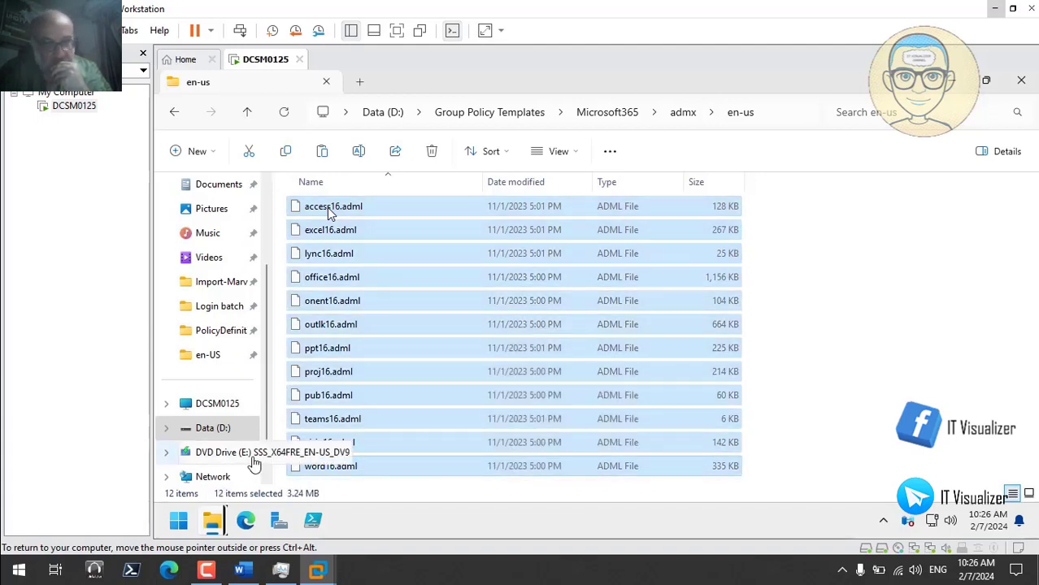
- Paste the ADML files into PolicyDefinitions\en-US, bringing it to 238 items
{"action": "mouse_move", "coordinate": [212, 521]}
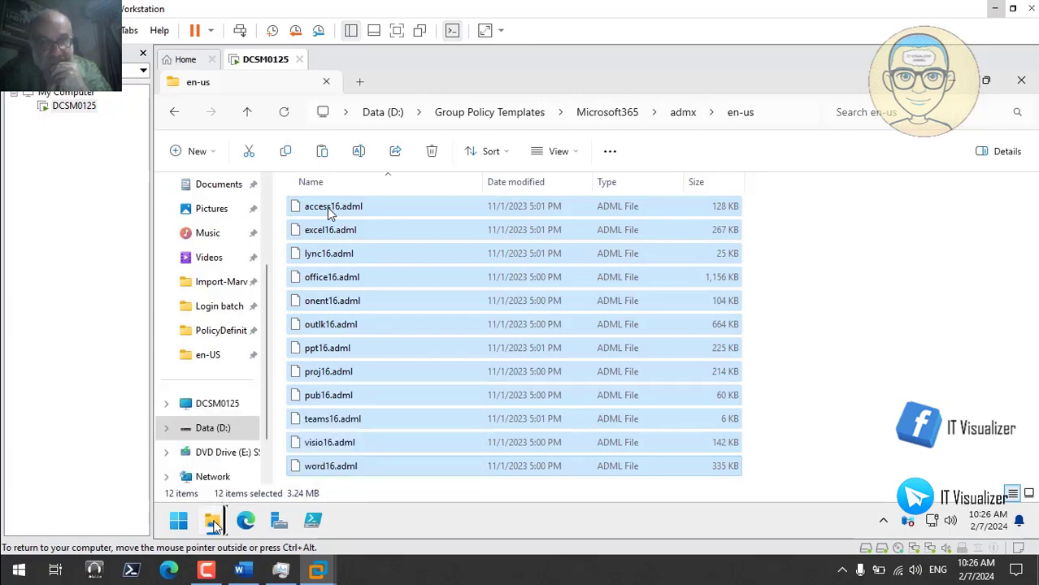
{"action": "left_click", "coordinate": [435, 438]}
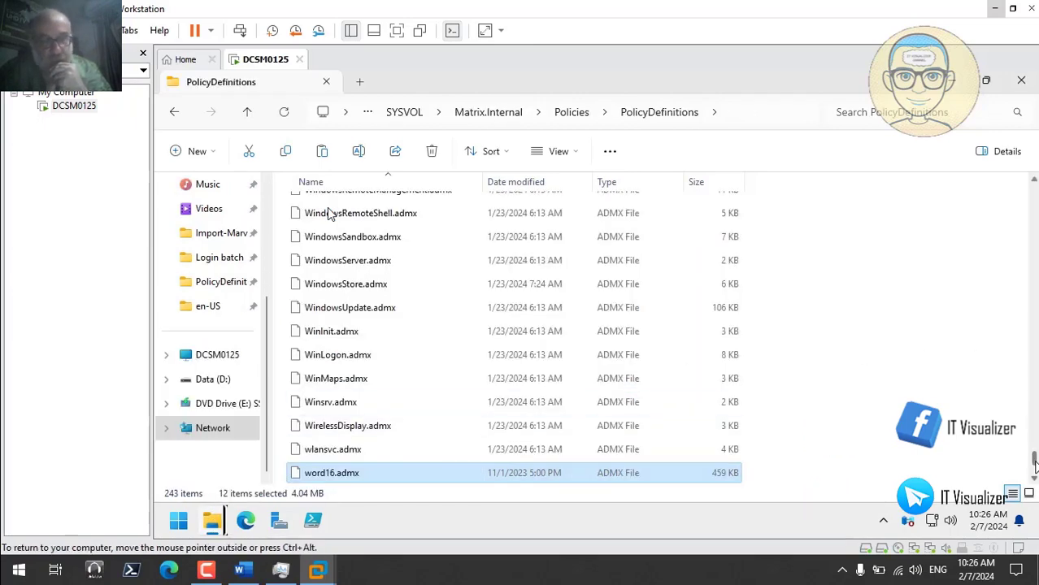
{"action": "scroll", "coordinate": [329, 213], "scroll_direction": "up", "scroll_amount": 20}
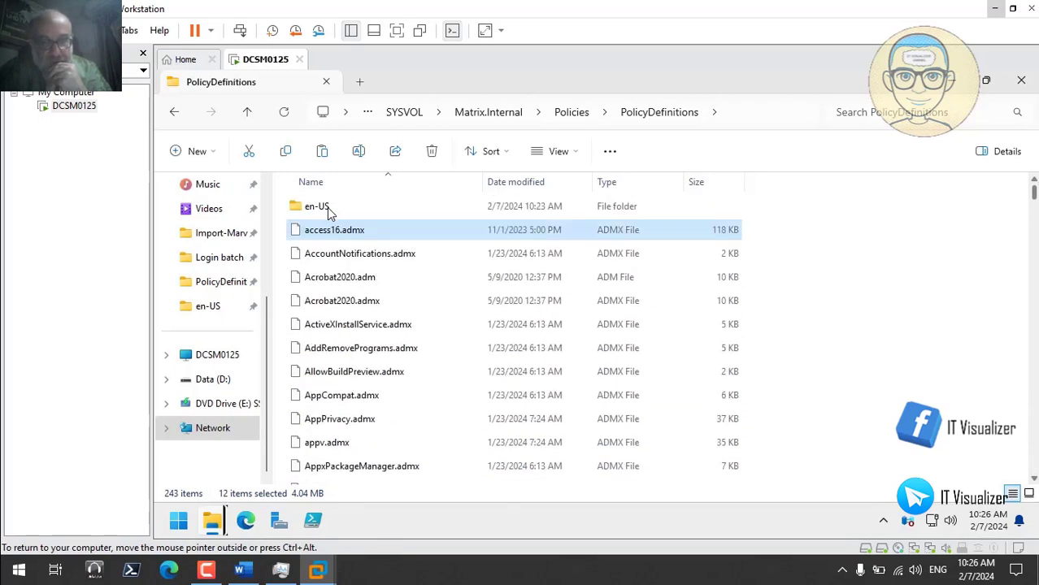
{"action": "left_click", "coordinate": [329, 209]}
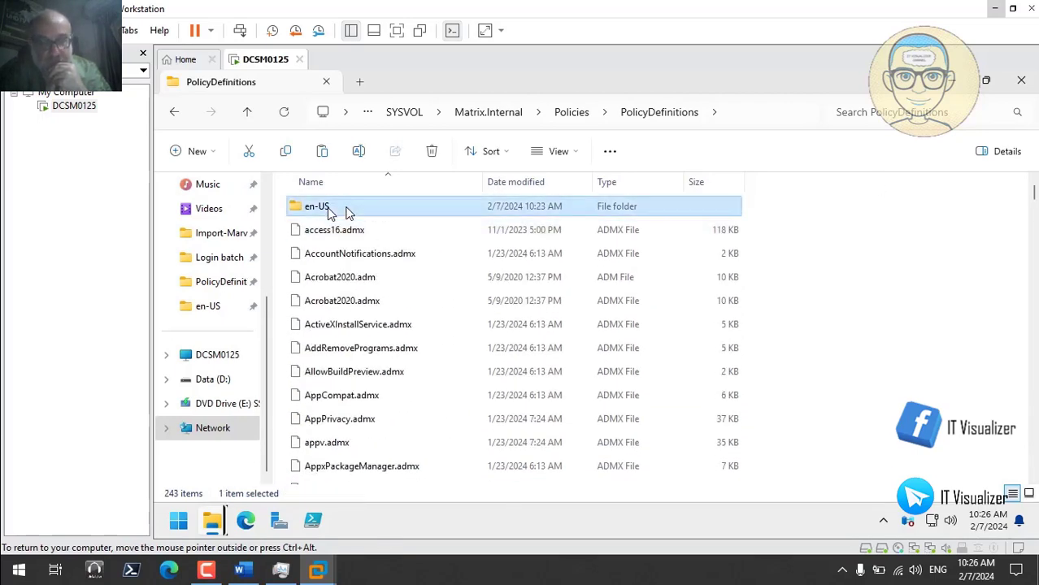
{"action": "double_click", "coordinate": [329, 209]}
{"action": "right_click", "coordinate": [819, 248]}
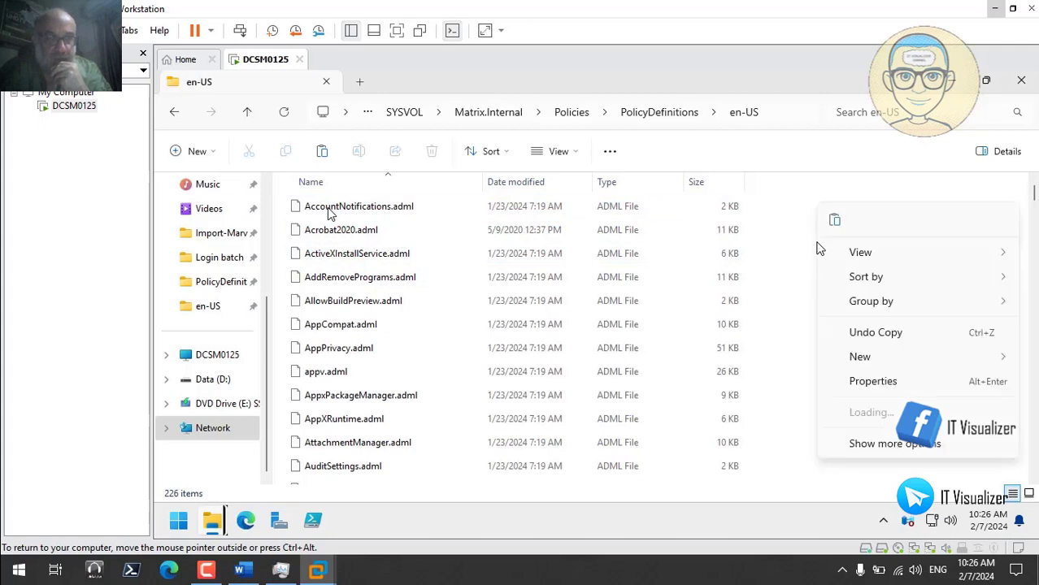
{"action": "left_click", "coordinate": [834, 221]}
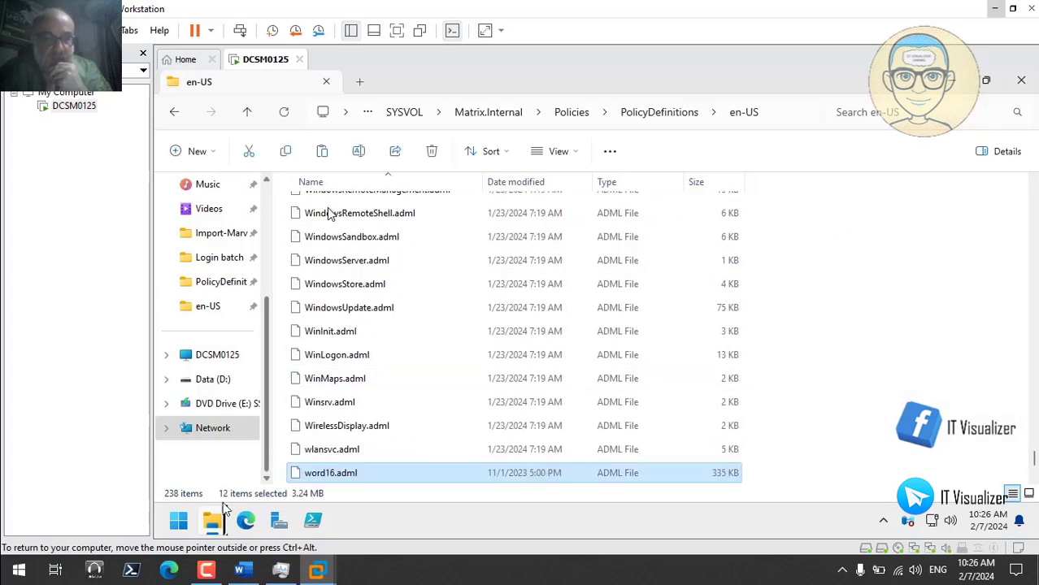
- Open Microsoft365's admin folder, showing 25 items including .opax files and oct.dll
{"action": "mouse_move", "coordinate": [213, 524]}
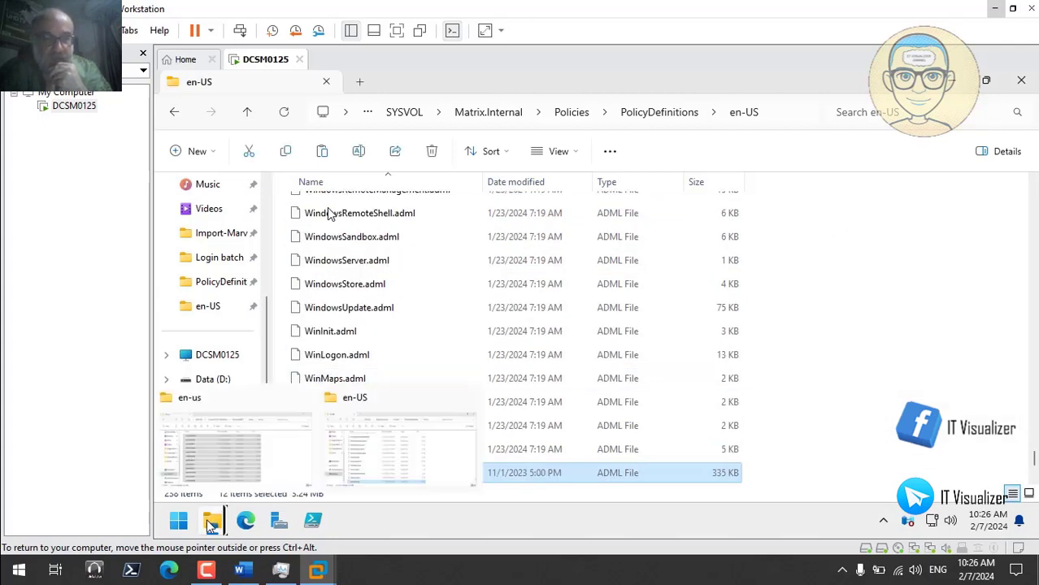
{"action": "left_click", "coordinate": [215, 478]}
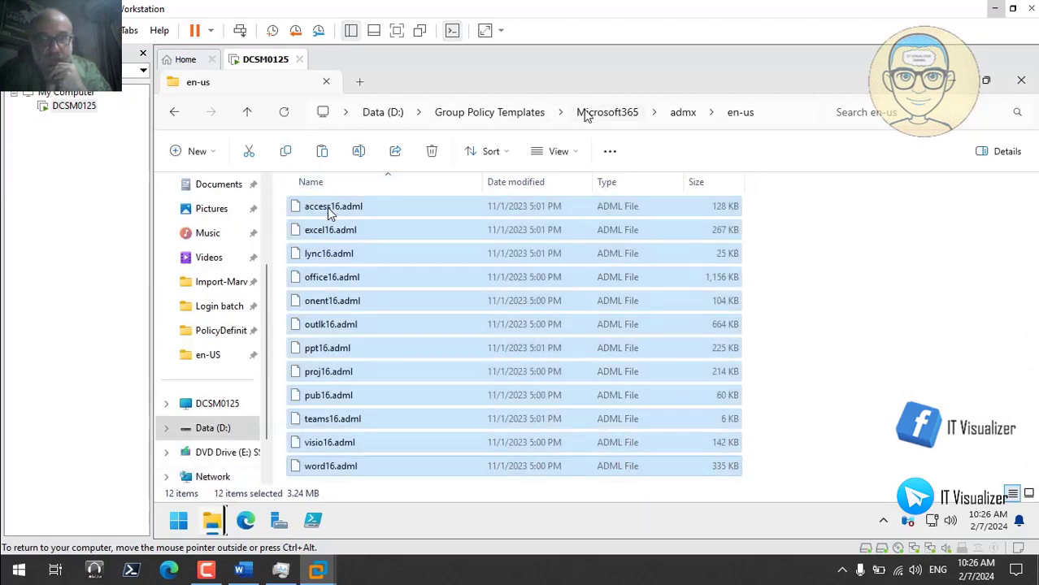
{"action": "left_click", "coordinate": [596, 113]}
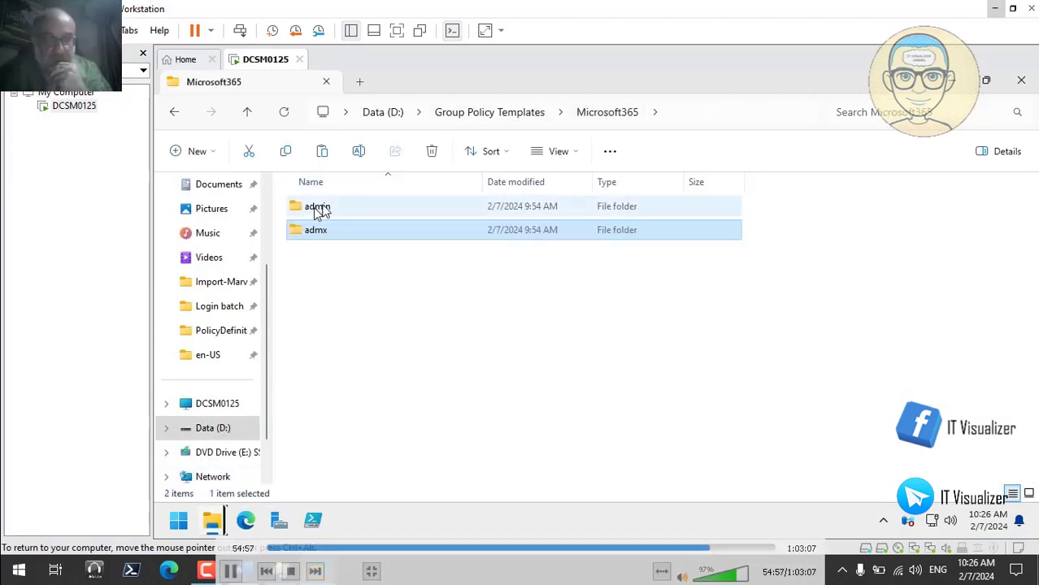
{"action": "double_click", "coordinate": [315, 208]}
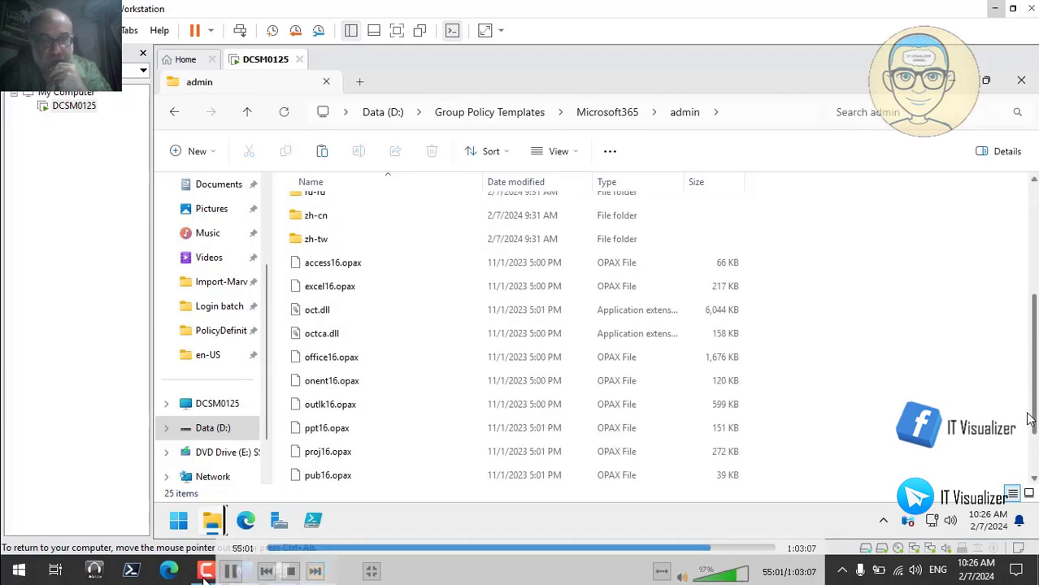
{"action": "left_click", "coordinate": [230, 571]}
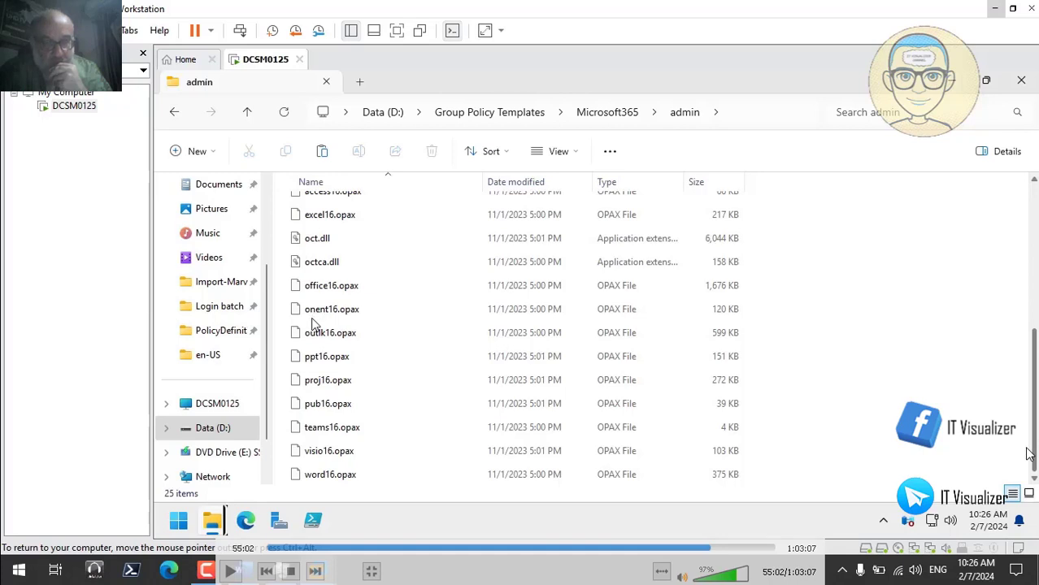
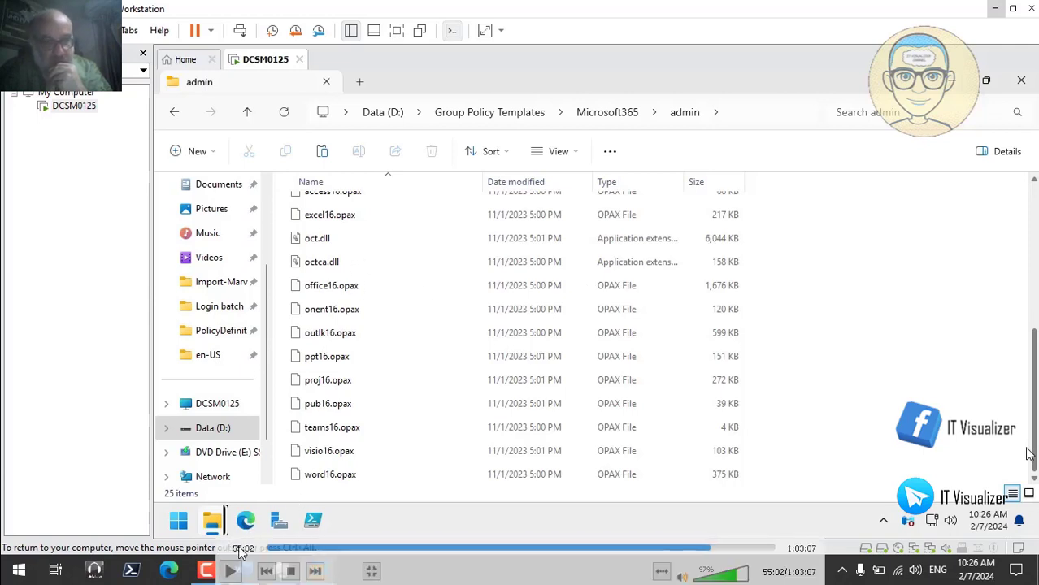
- Browse from Microsoft365\admin\en-us to D:\Group Policy Templates\Openshell to see its ADMX files
{"action": "left_click", "coordinate": [231, 573]}
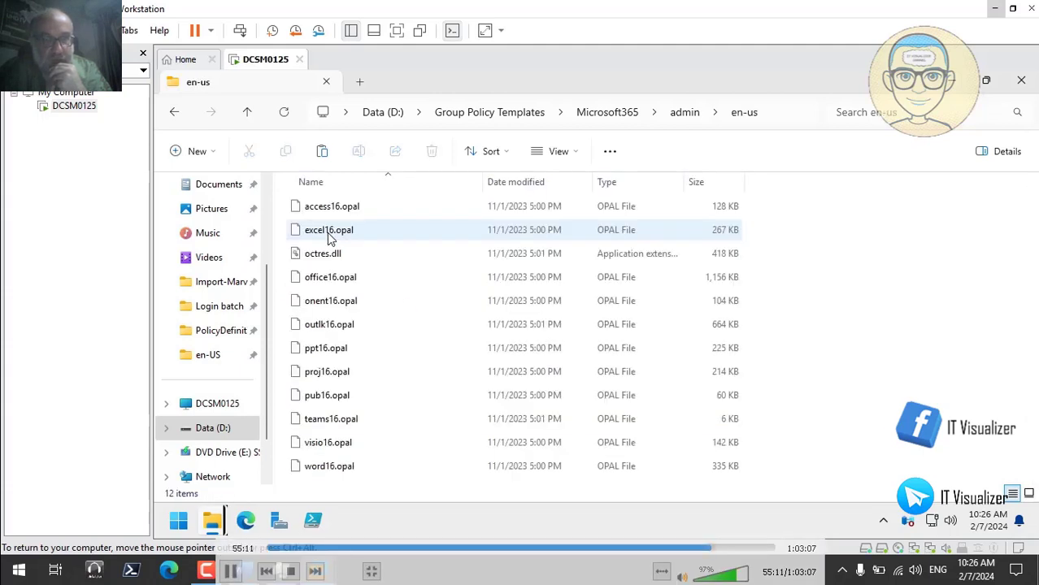
{"action": "left_click", "coordinate": [232, 571]}
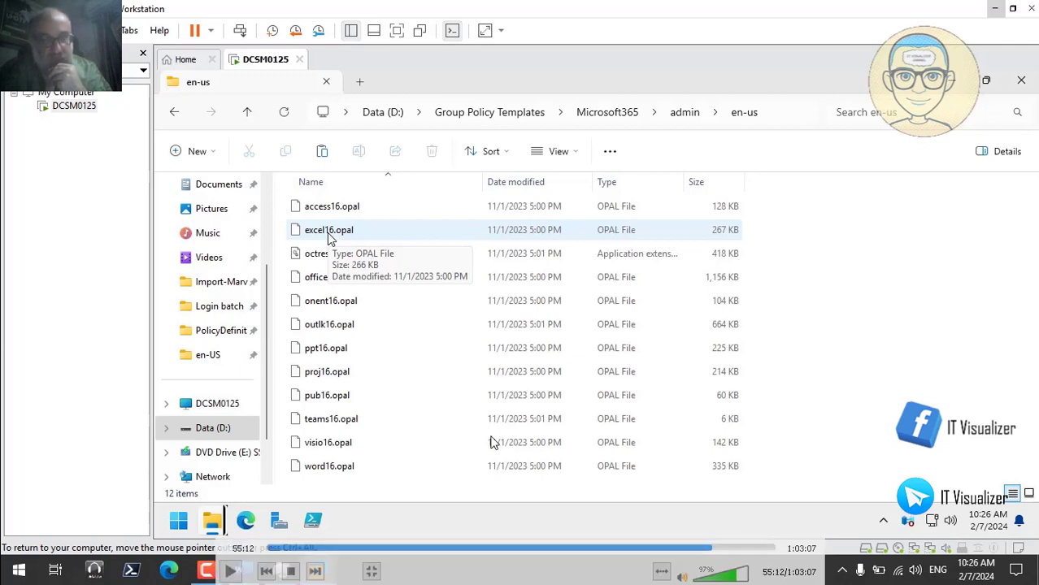
{"action": "left_click", "coordinate": [230, 572]}
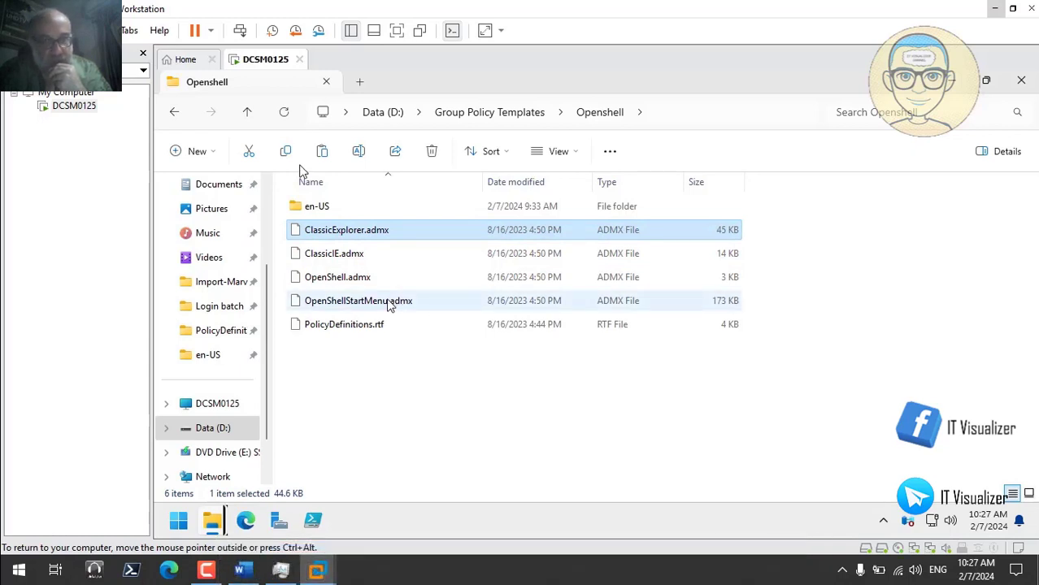
- Copy the four Open-Shell ADMX files from the Openshell folder
{"action": "left_click", "coordinate": [390, 304], "text": "shift"}
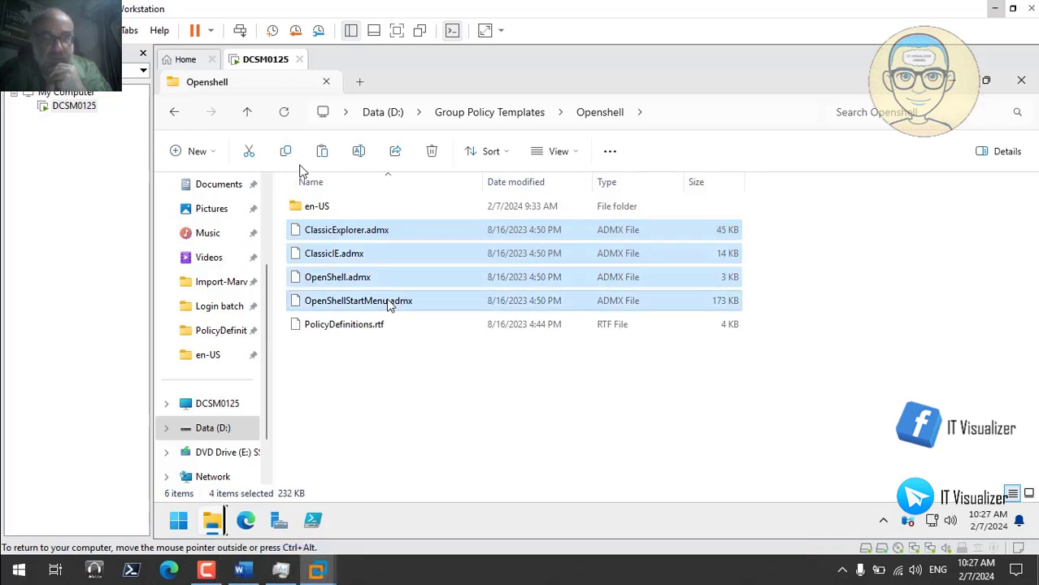
{"action": "right_click", "coordinate": [390, 304]}
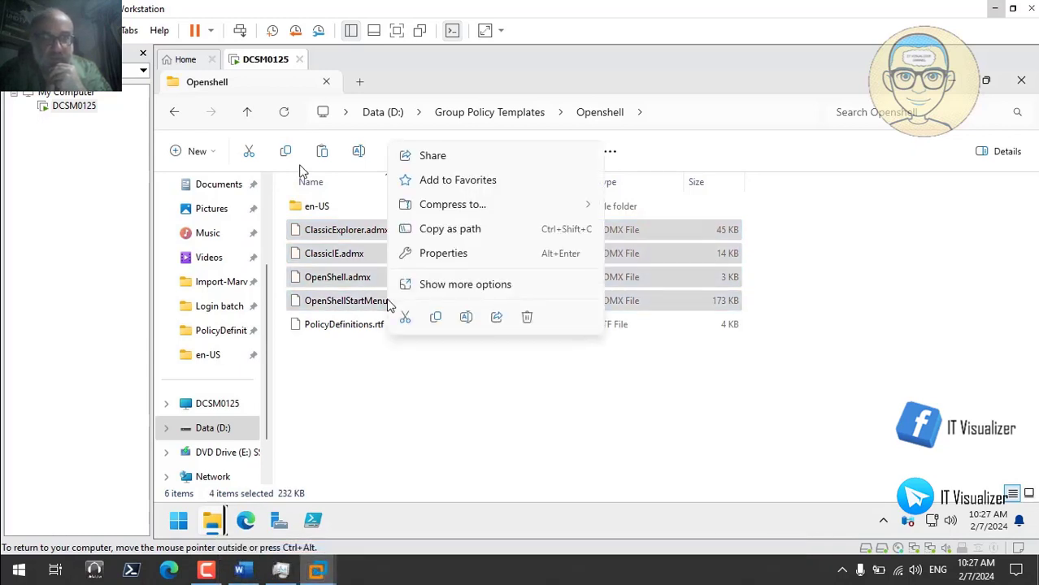
{"action": "left_click", "coordinate": [436, 317]}
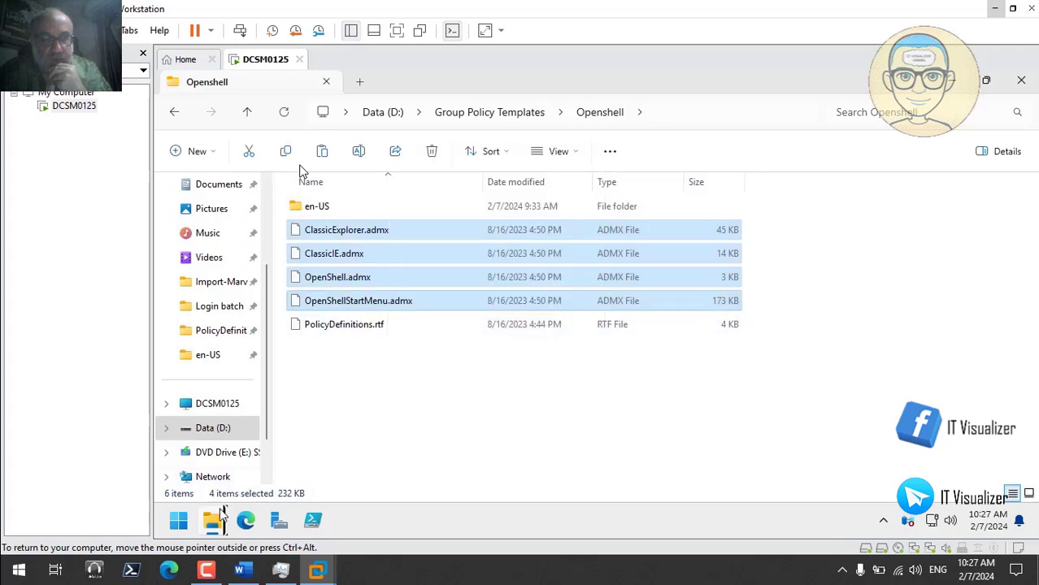
- Paste the ADMX files into SYSVOL PolicyDefinitions, undoing the stray paste into en-US
{"action": "mouse_move", "coordinate": [217, 522]}
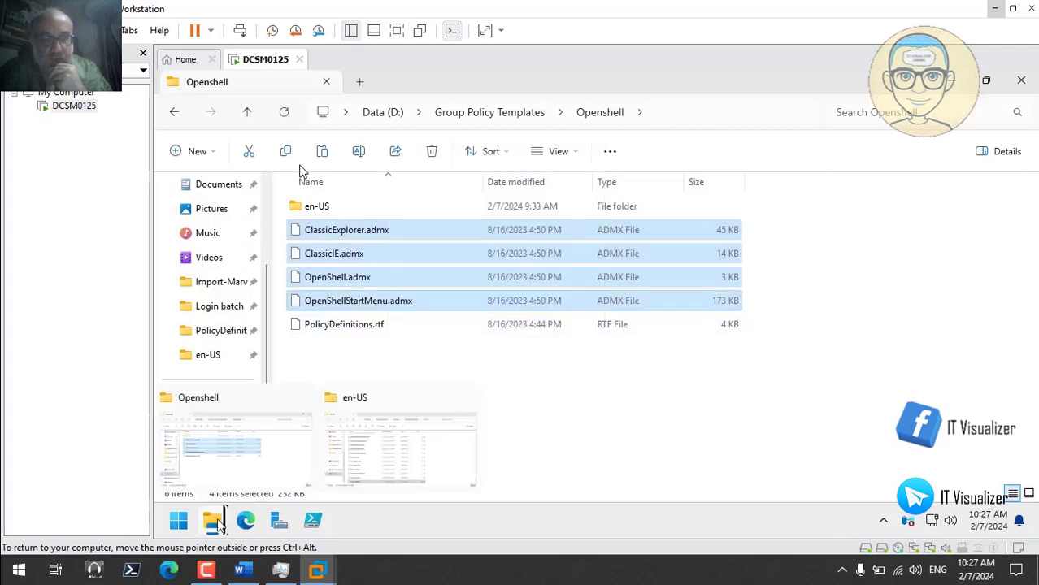
{"action": "left_click", "coordinate": [374, 461]}
{"action": "right_click", "coordinate": [884, 258]}
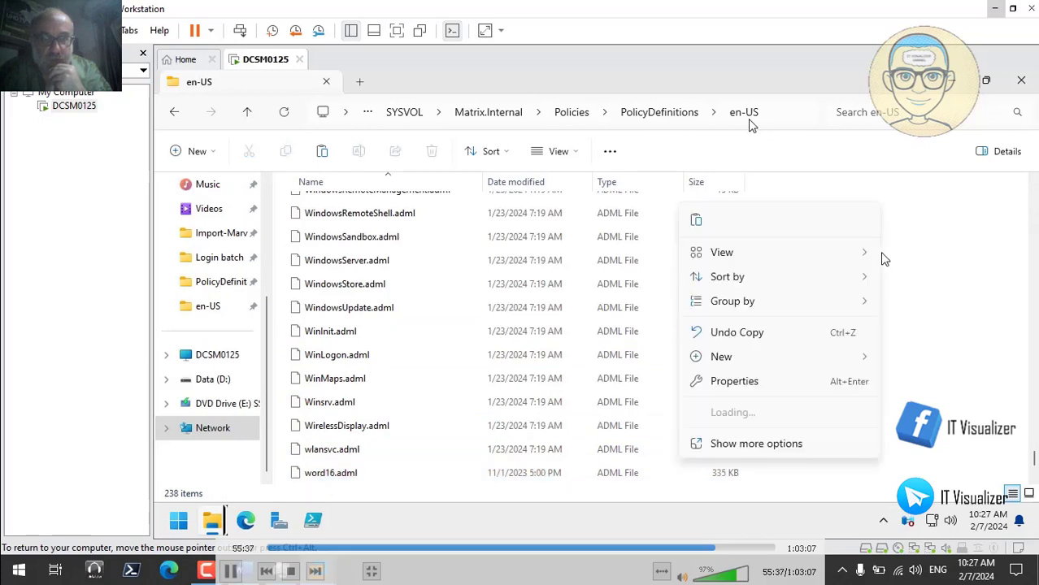
{"action": "left_click", "coordinate": [701, 219]}
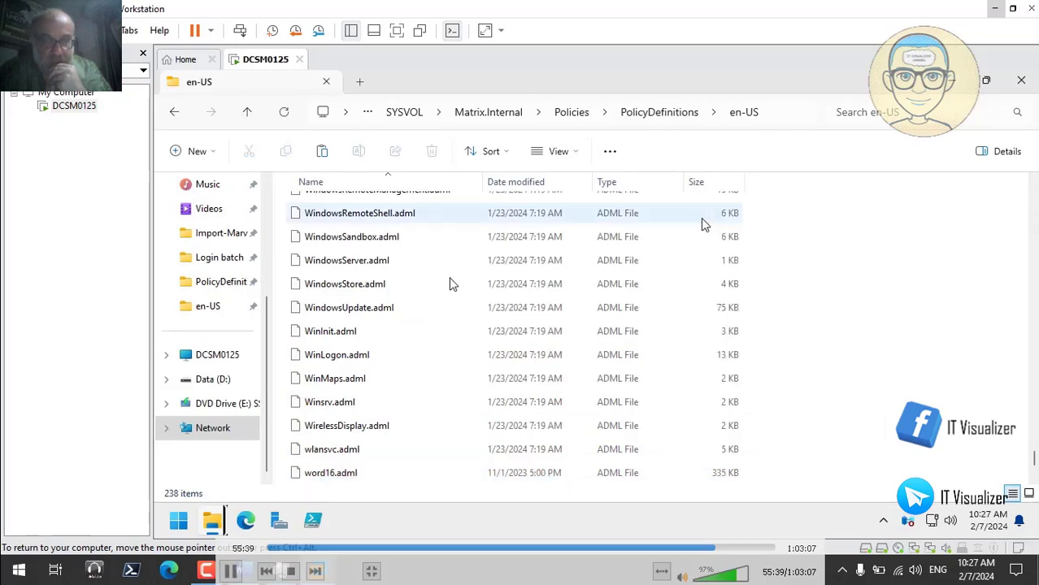
{"action": "key", "text": "ctrl+v"}
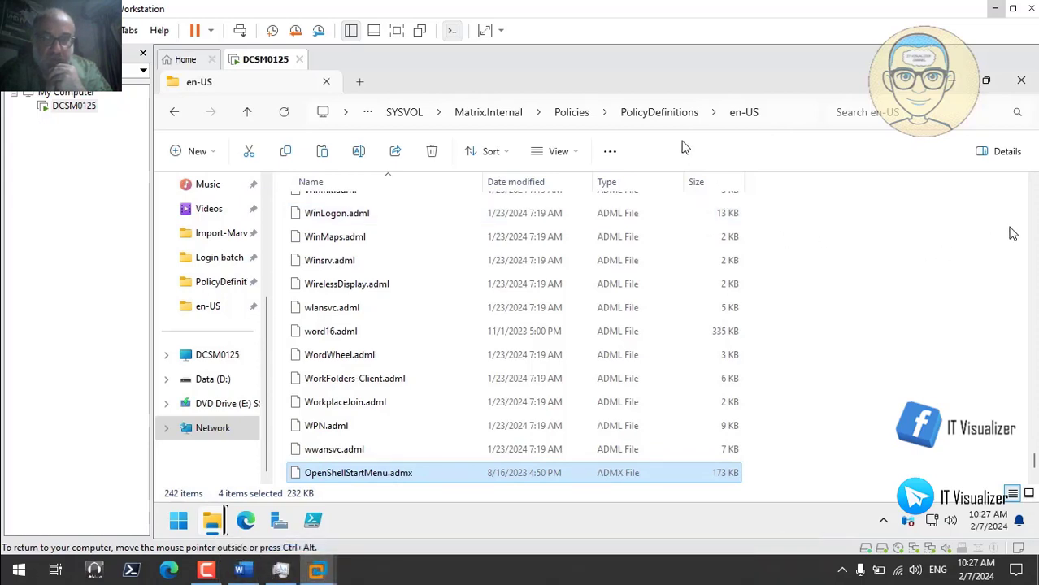
{"action": "scroll", "coordinate": [1035, 216], "scroll_direction": "up", "scroll_amount": 20}
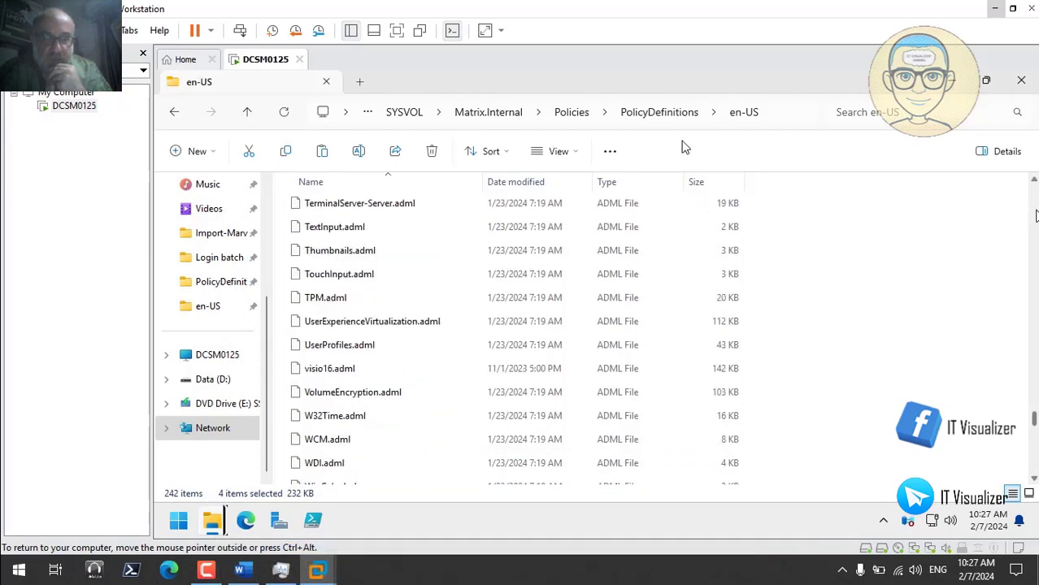
{"action": "scroll", "coordinate": [1035, 216], "scroll_direction": "up", "scroll_amount": 4}
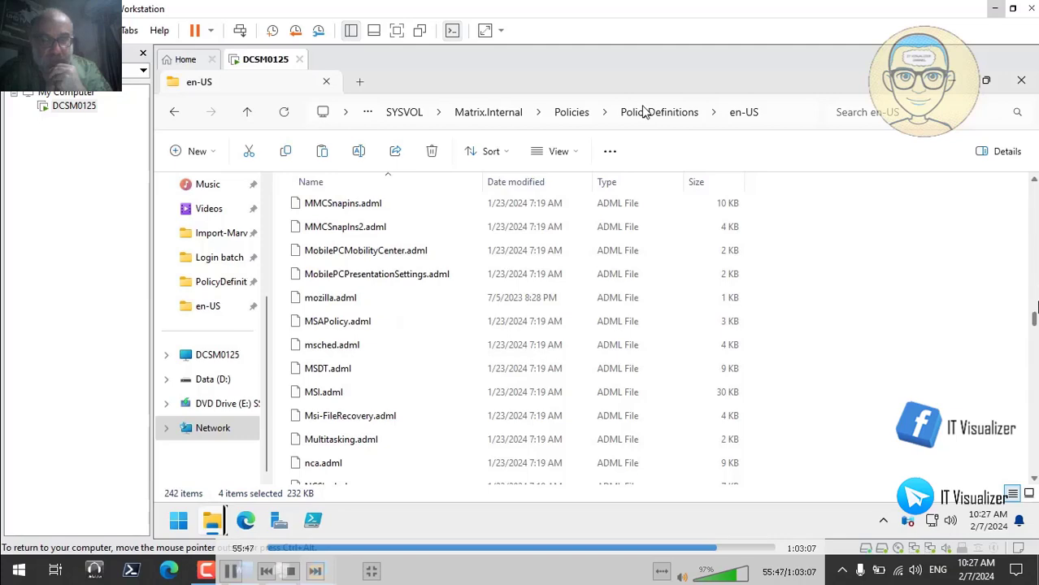
{"action": "left_click_drag", "start_coordinate": [1034, 305], "coordinate": [1034, 189]}
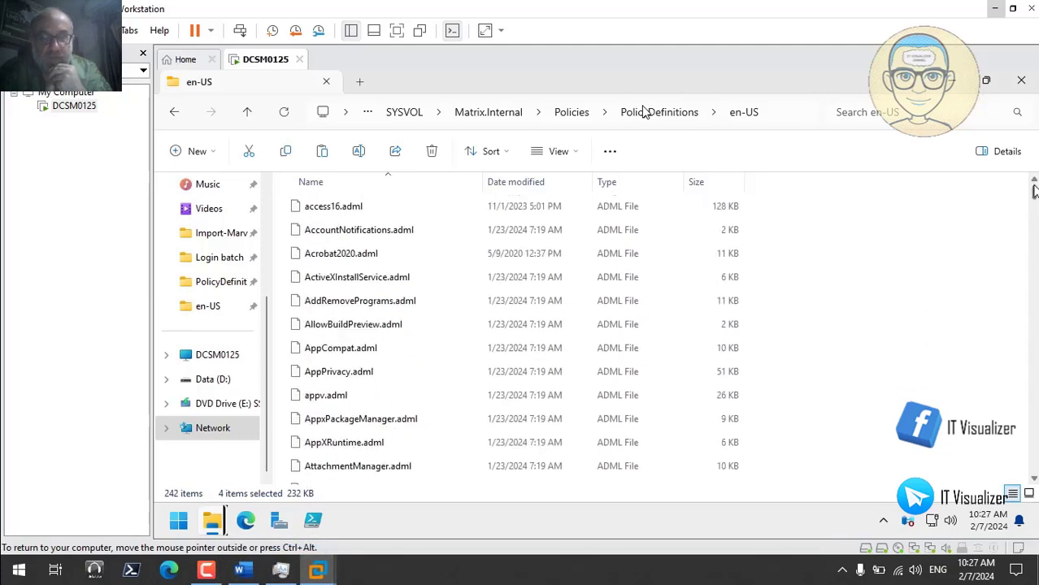
{"action": "left_click", "coordinate": [855, 200]}
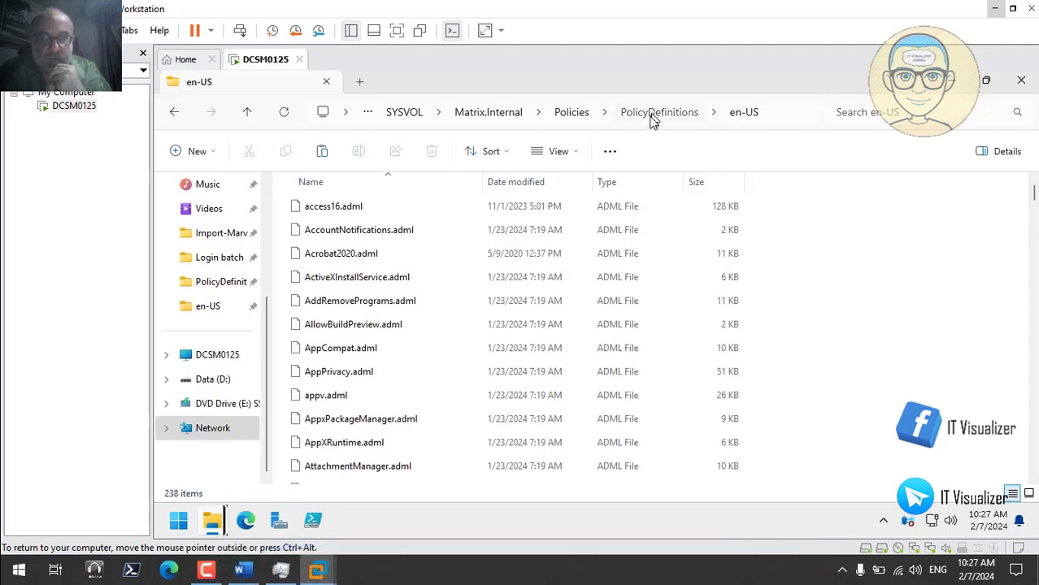
{"action": "left_click", "coordinate": [656, 113]}
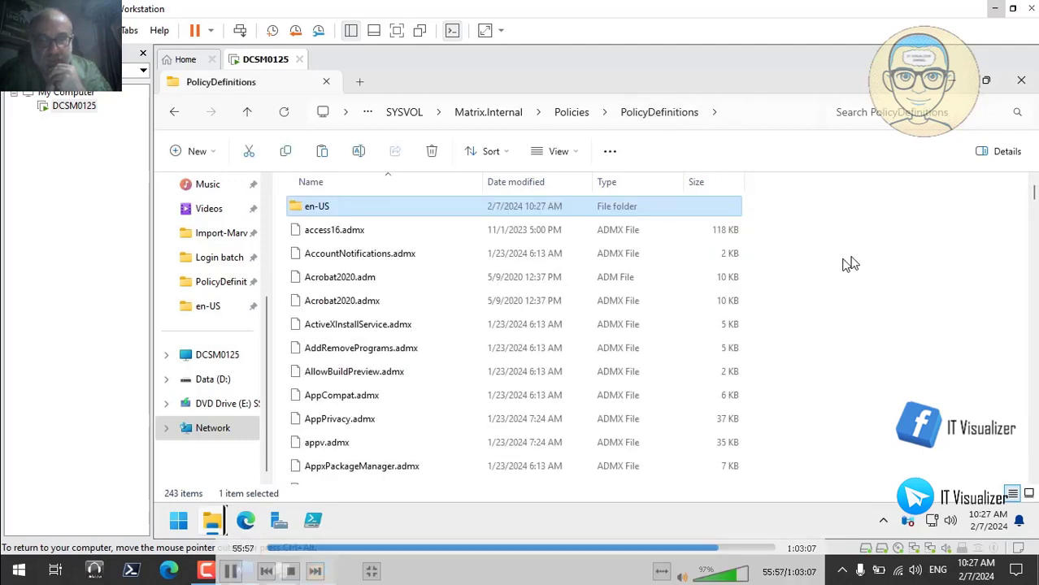
{"action": "key", "text": "ctrl+v"}
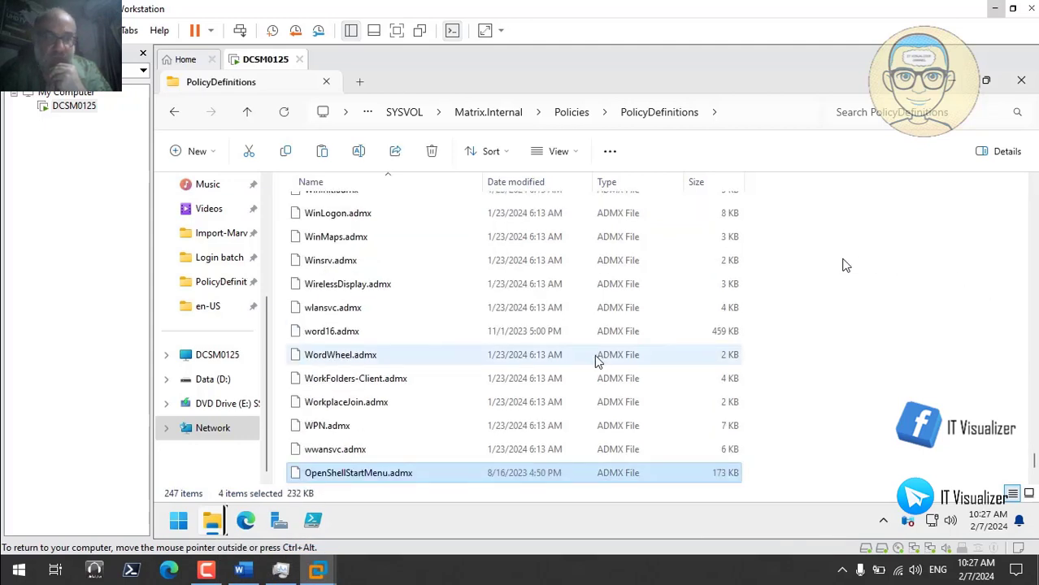
- Copy the four Open-Shell ADML files from Openshell\en-US into PolicyDefinitions\en-US
{"action": "mouse_move", "coordinate": [213, 524]}
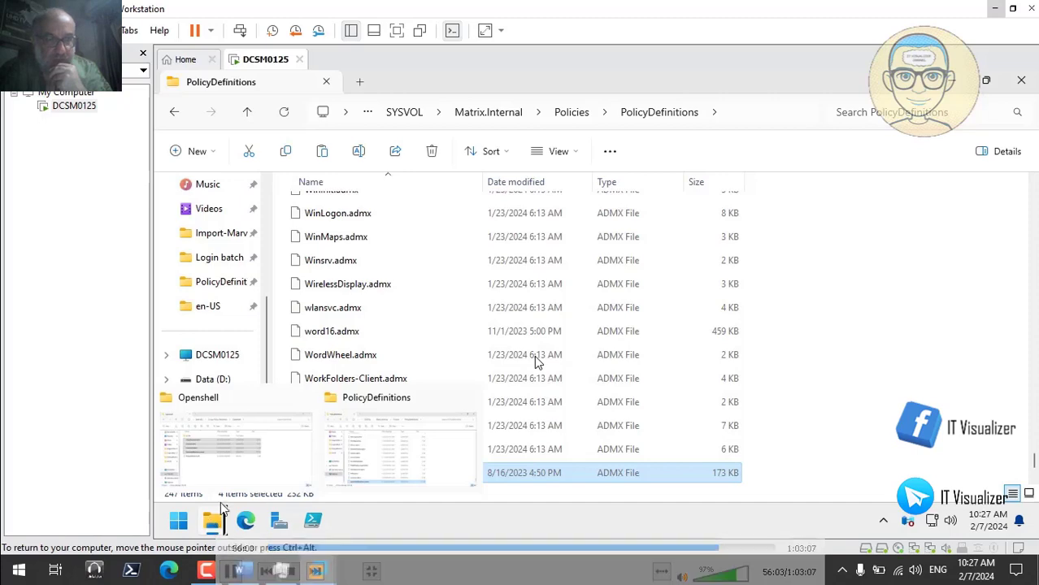
{"action": "left_click", "coordinate": [237, 463]}
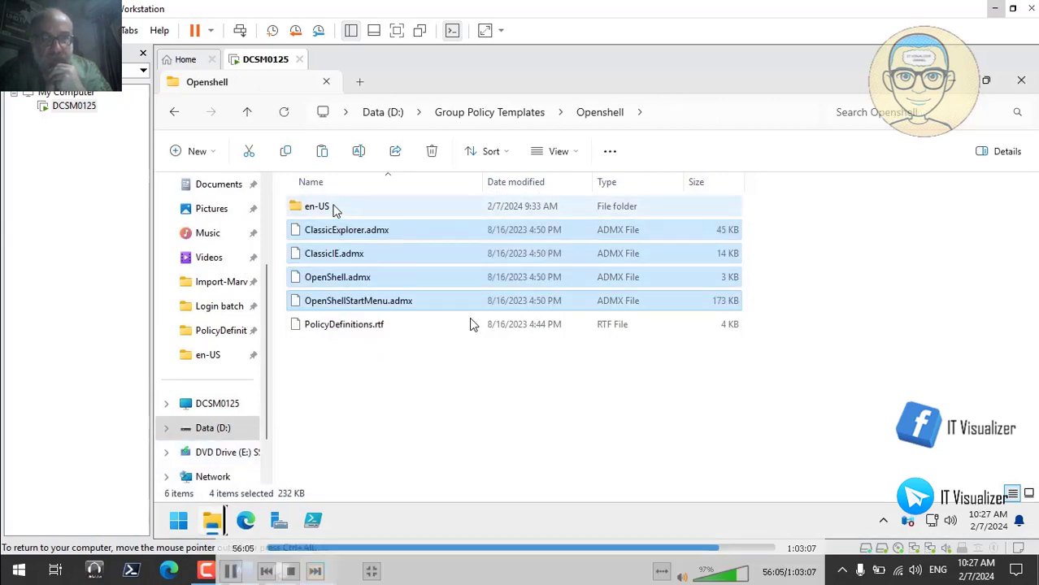
{"action": "double_click", "coordinate": [317, 206]}
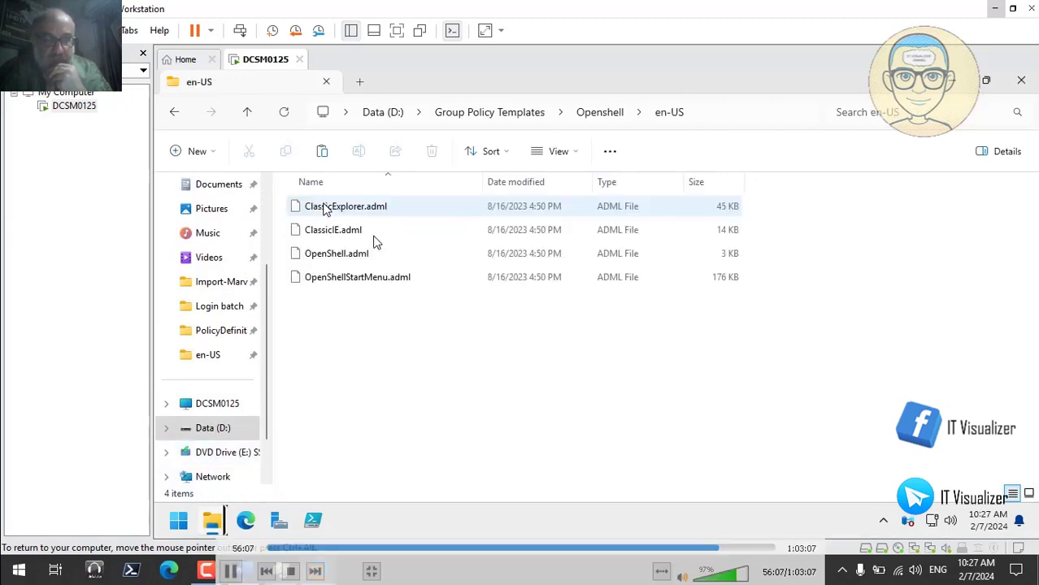
{"action": "key", "text": "ctrl+a"}
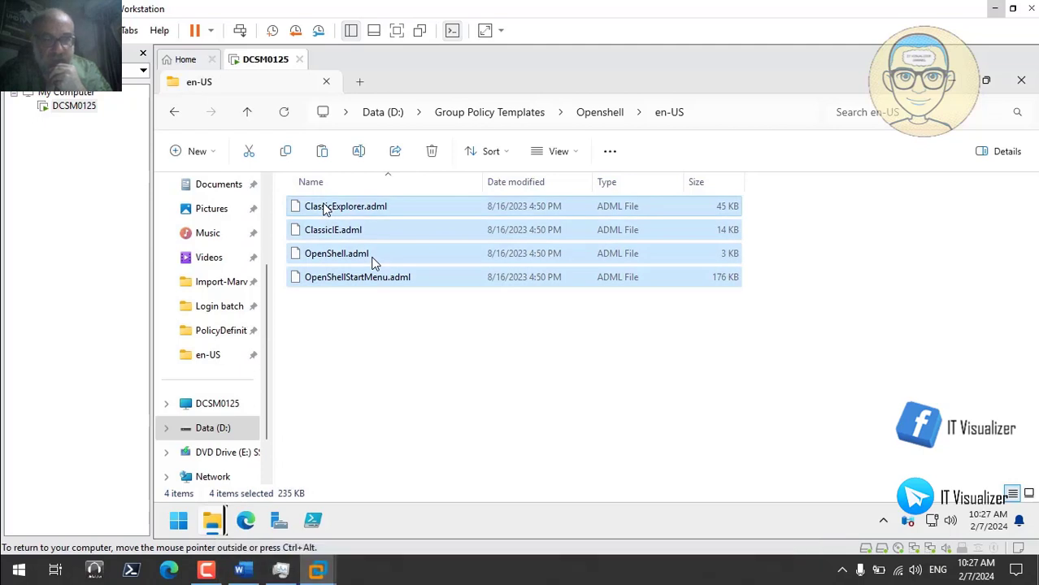
{"action": "mouse_move", "coordinate": [217, 524]}
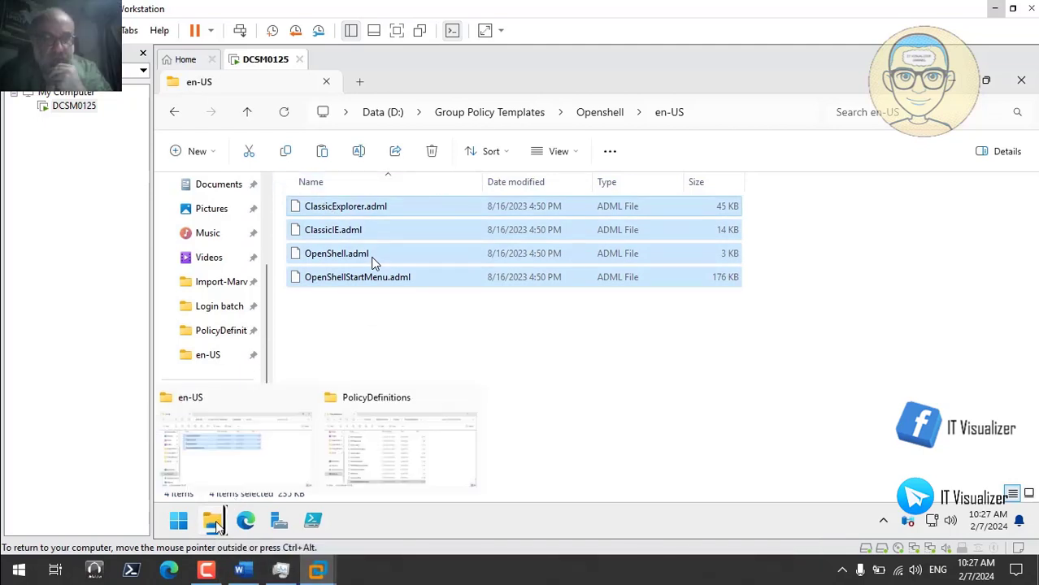
{"action": "left_click", "coordinate": [399, 454]}
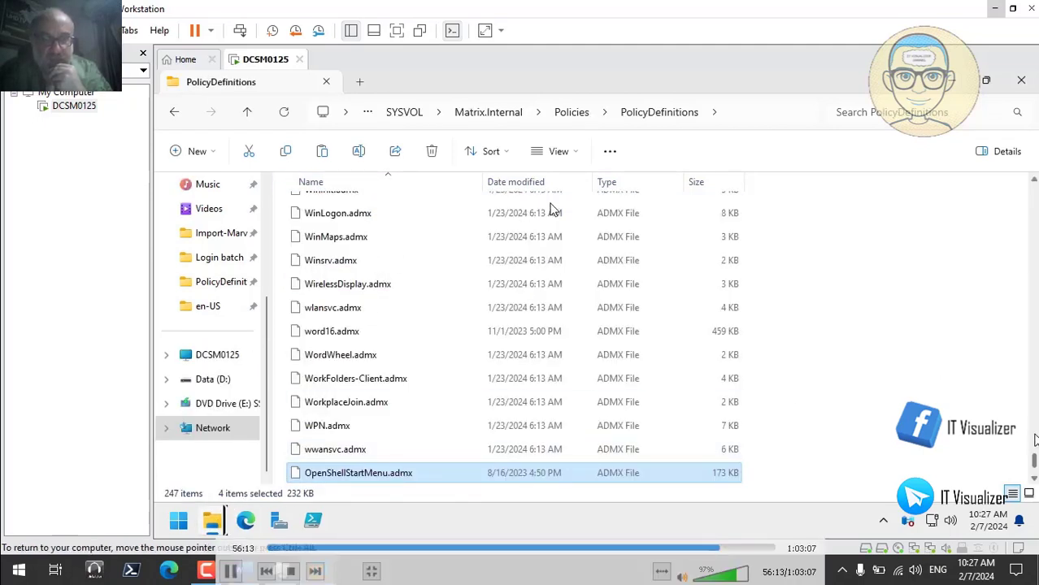
{"action": "left_click_drag", "start_coordinate": [1034, 440], "coordinate": [1033, 189]}
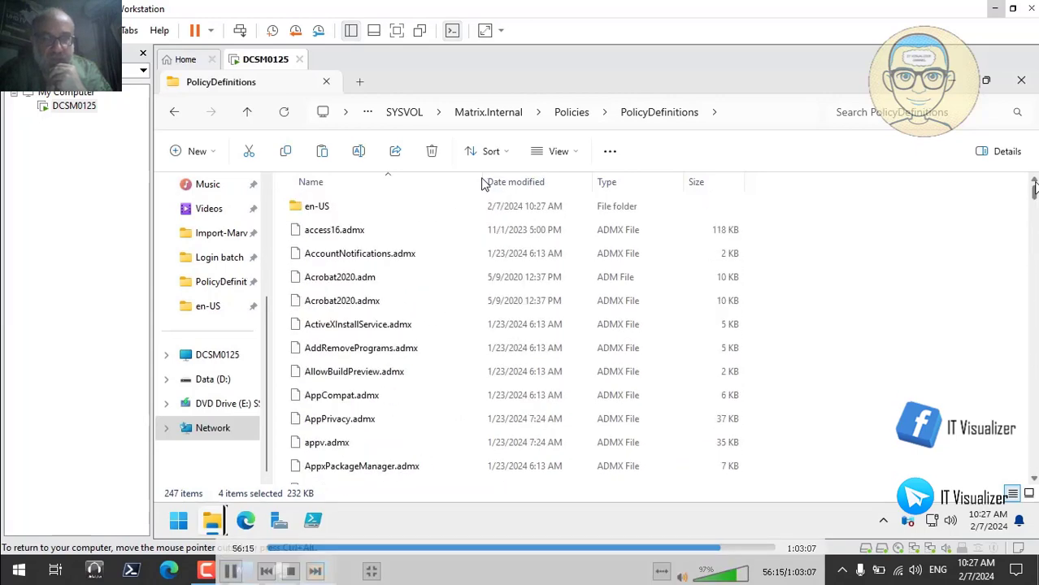
{"action": "double_click", "coordinate": [361, 208]}
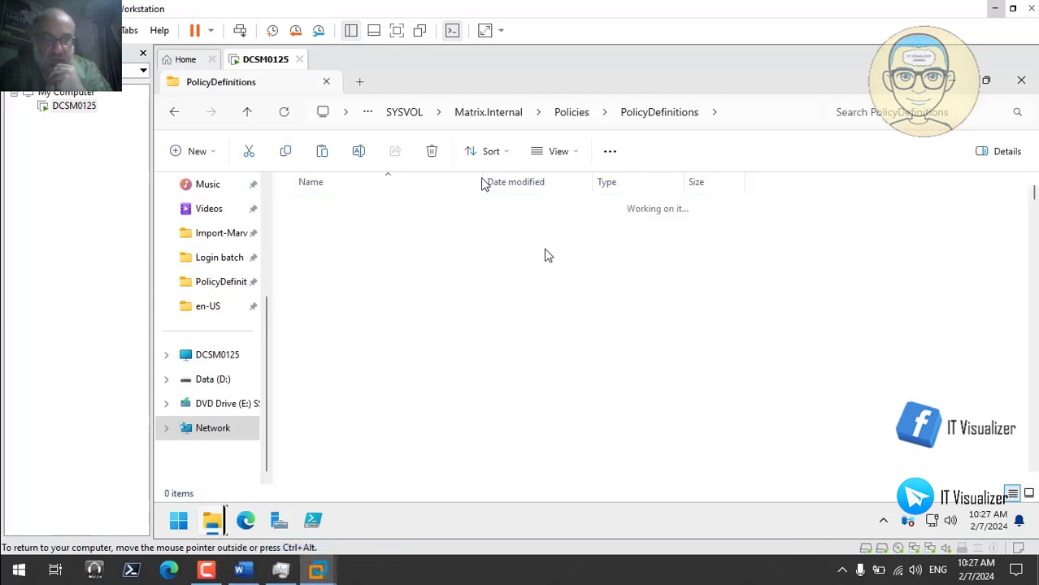
{"action": "right_click", "coordinate": [877, 263]}
{"action": "left_click", "coordinate": [688, 220]}
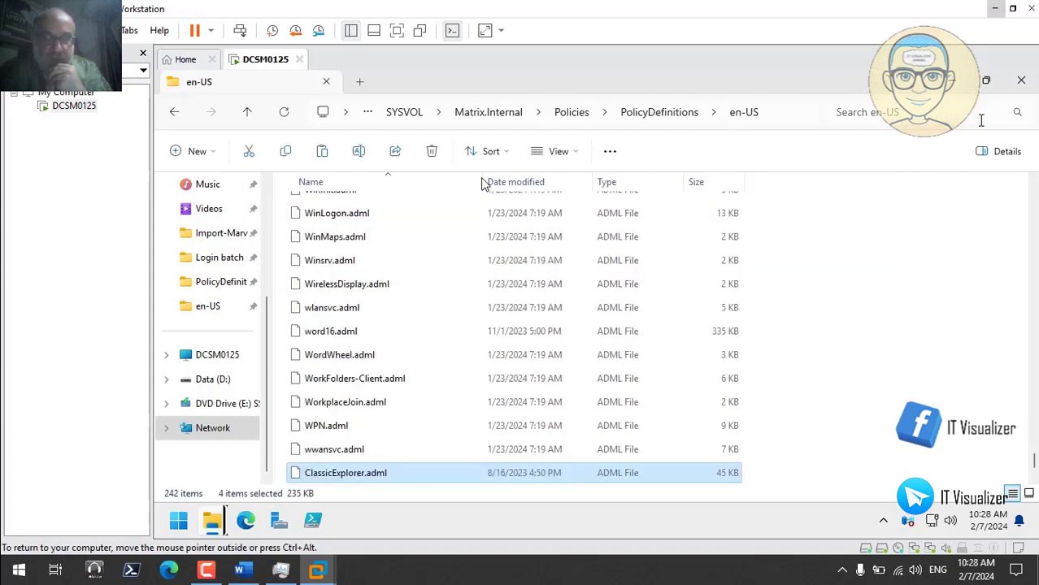
- Return to D:\Group Policy Templates and close that File Explorer window
{"action": "left_click", "coordinate": [1021, 79]}
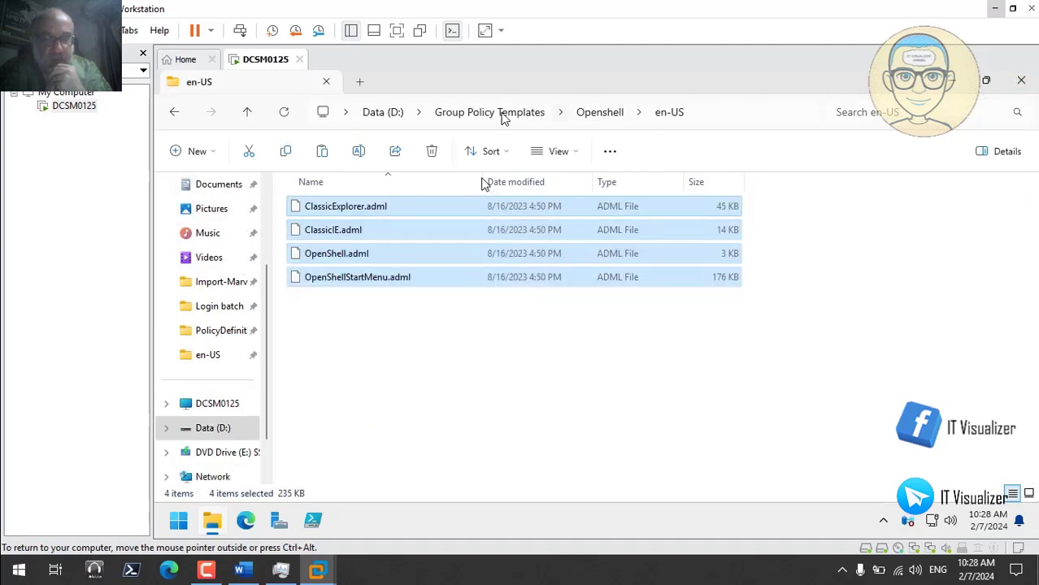
{"action": "left_click", "coordinate": [462, 116]}
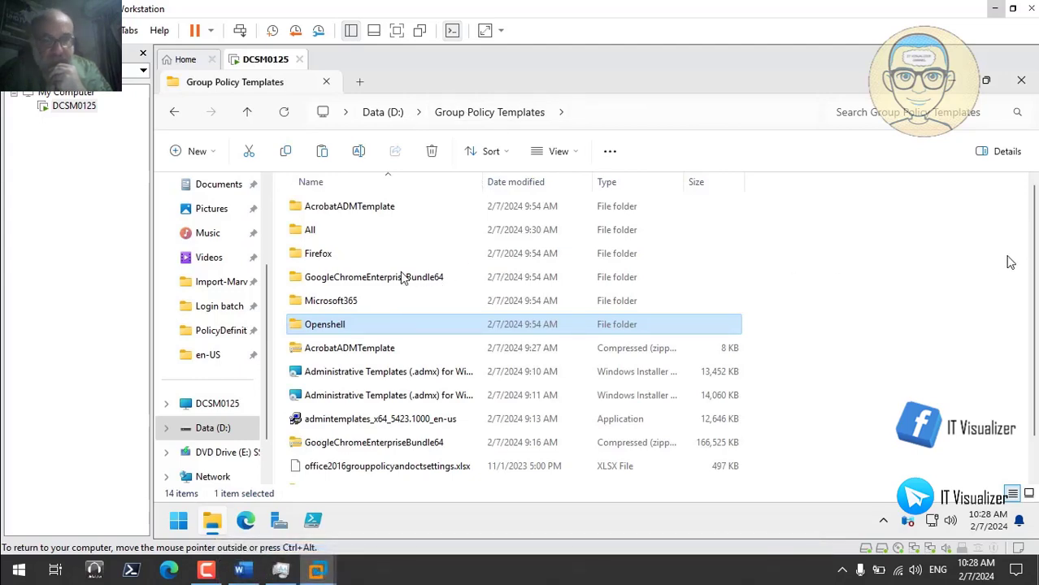
{"action": "left_click_drag", "start_coordinate": [1033, 282], "coordinate": [1024, 219]}
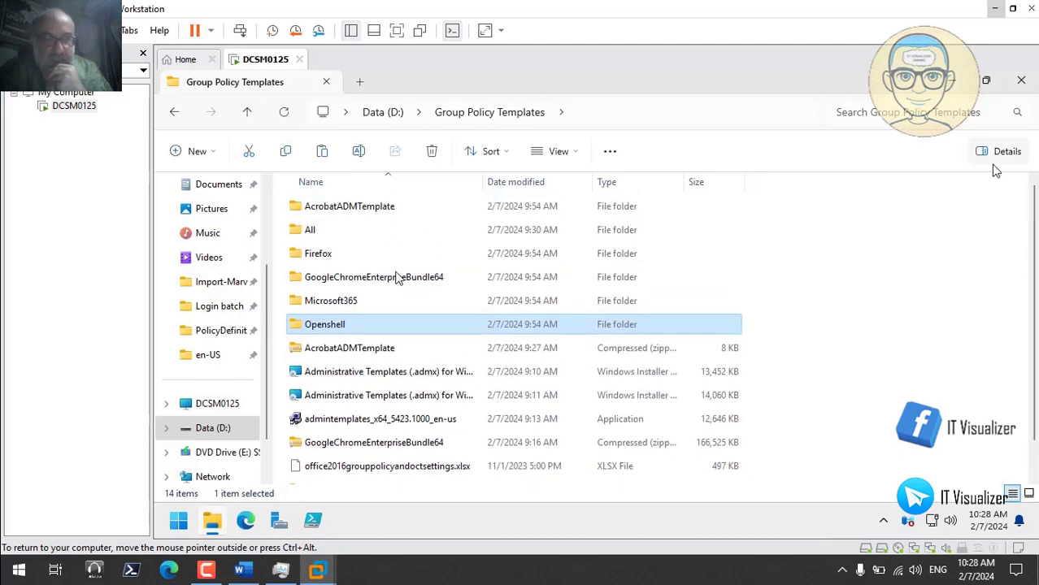
{"action": "left_click", "coordinate": [1021, 79]}
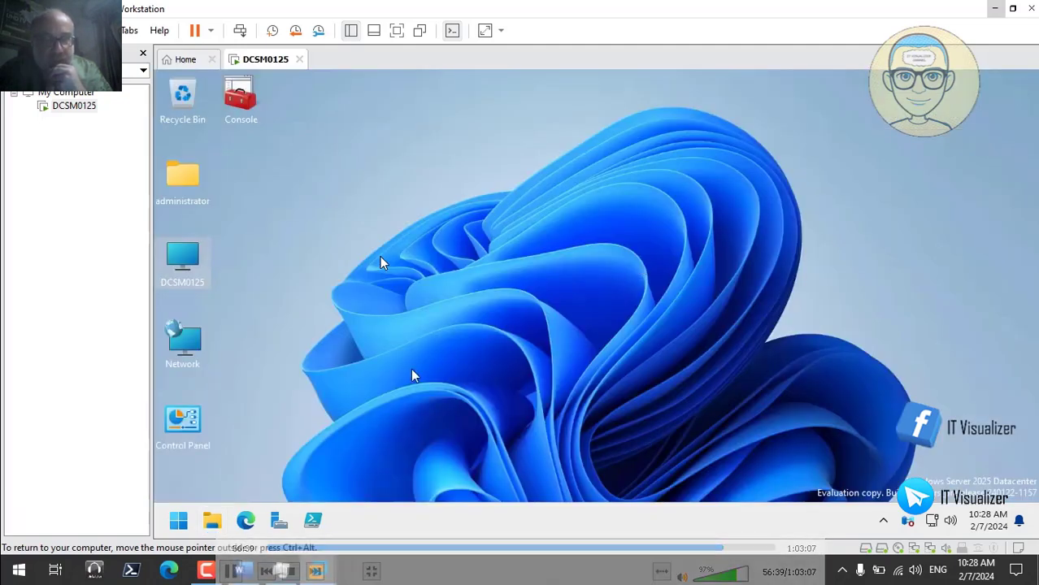
- Sign out of the server session from the Start button menu, then release input
{"action": "right_click", "coordinate": [175, 525]}
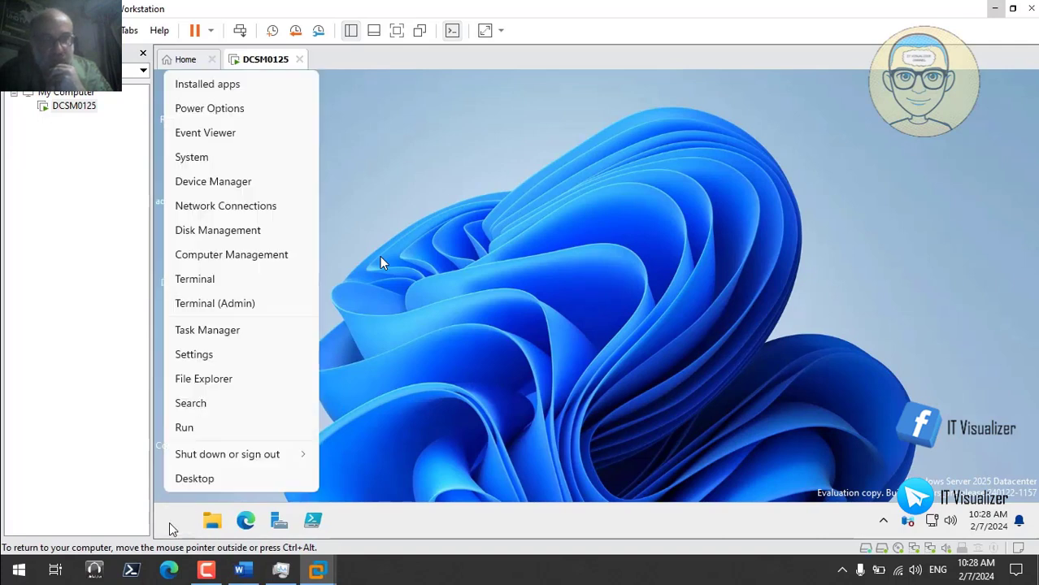
{"action": "mouse_move", "coordinate": [235, 456]}
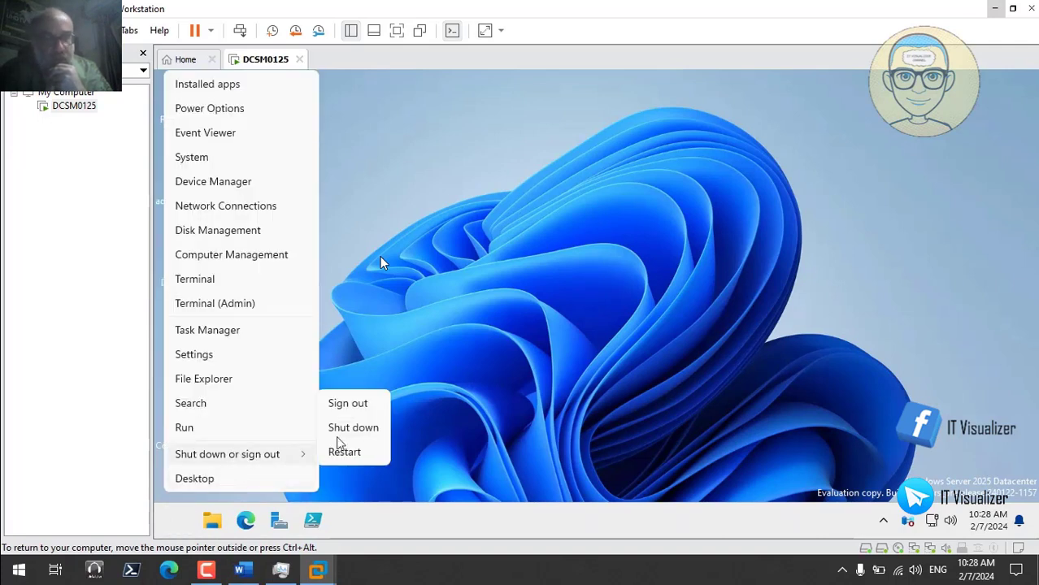
{"action": "left_click", "coordinate": [353, 406]}
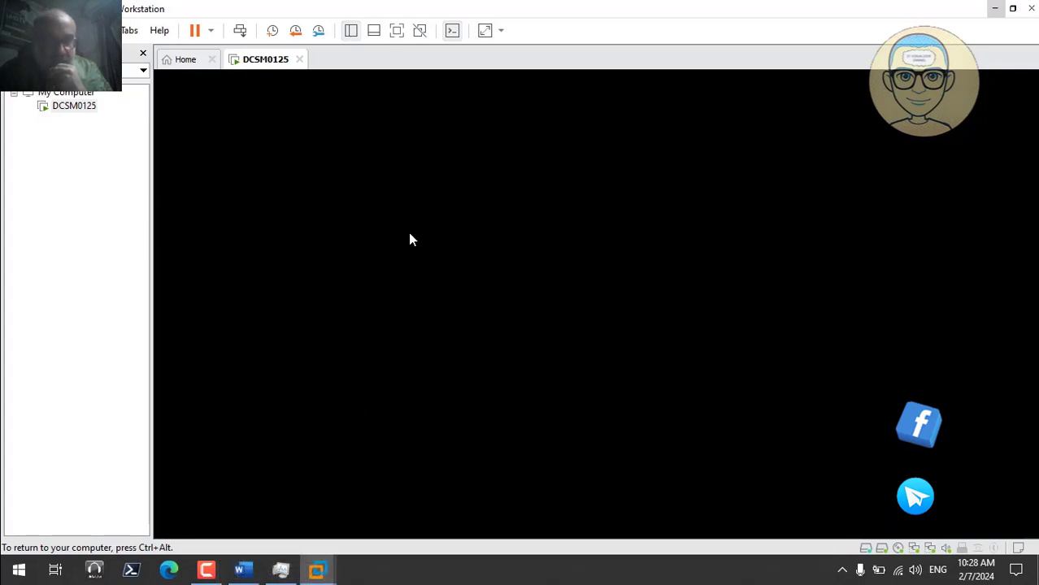
{"action": "key", "text": "ctrl+alt"}
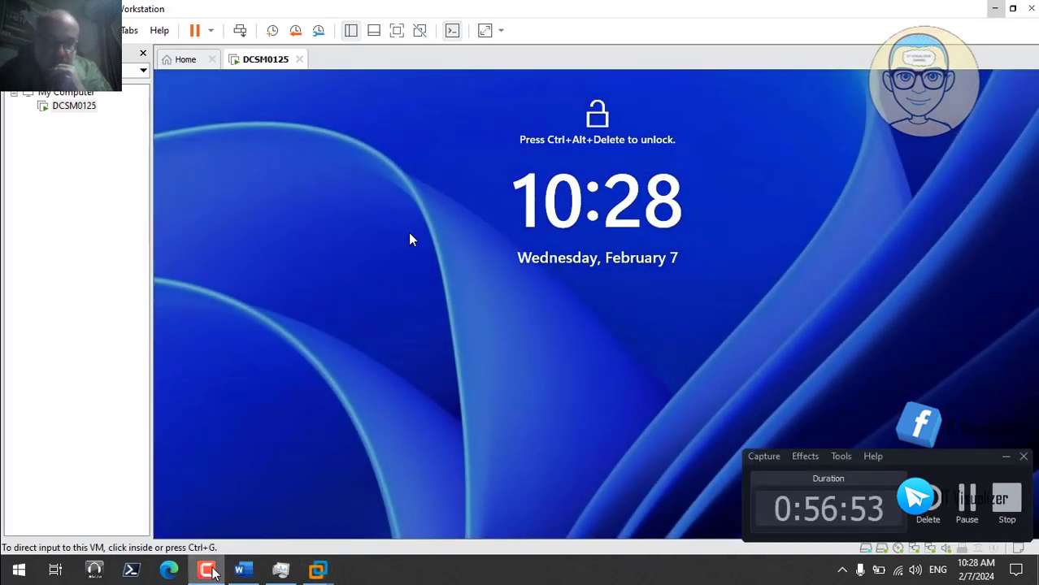
- Sign in to the server as another domain user with that user's password
{"action": "left_click", "coordinate": [239, 31]}
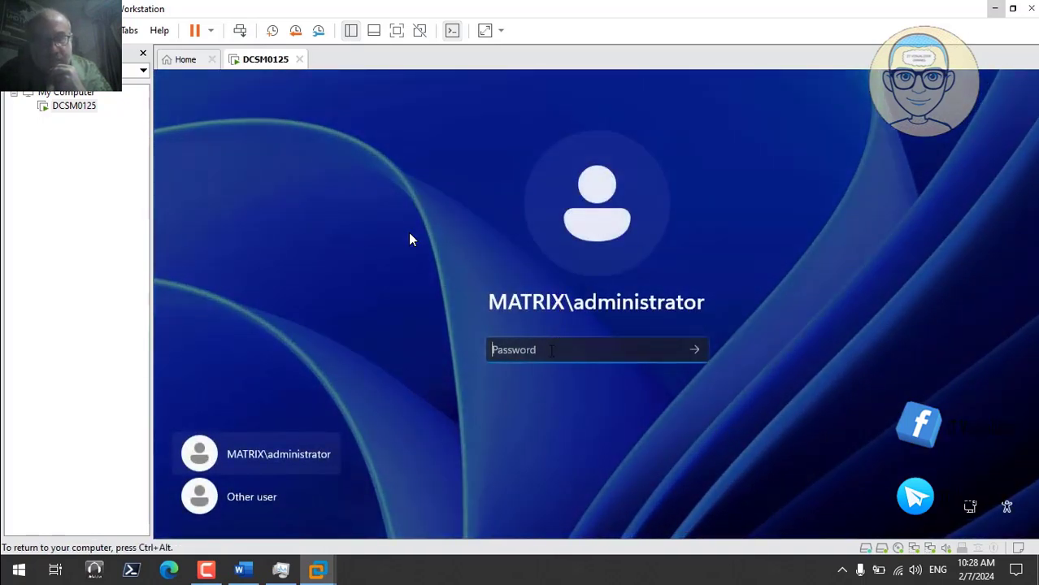
{"action": "left_click", "coordinate": [285, 491]}
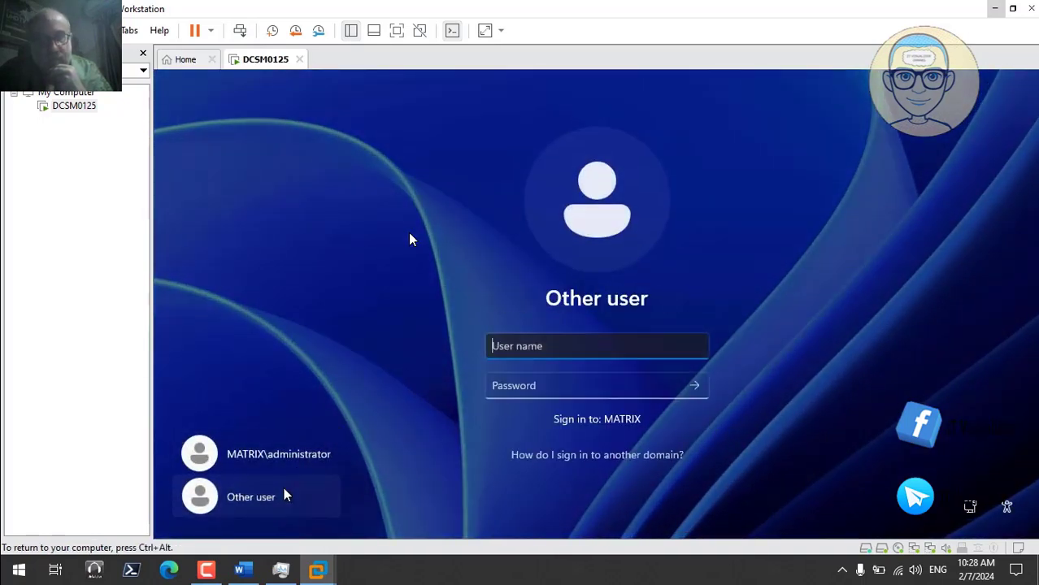
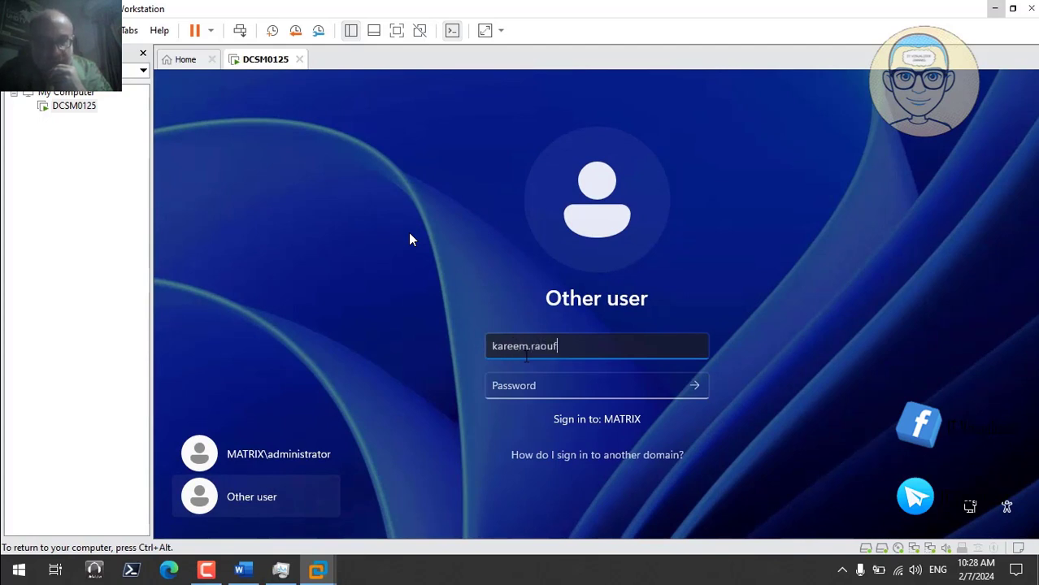
{"action": "key", "text": "Tab"}
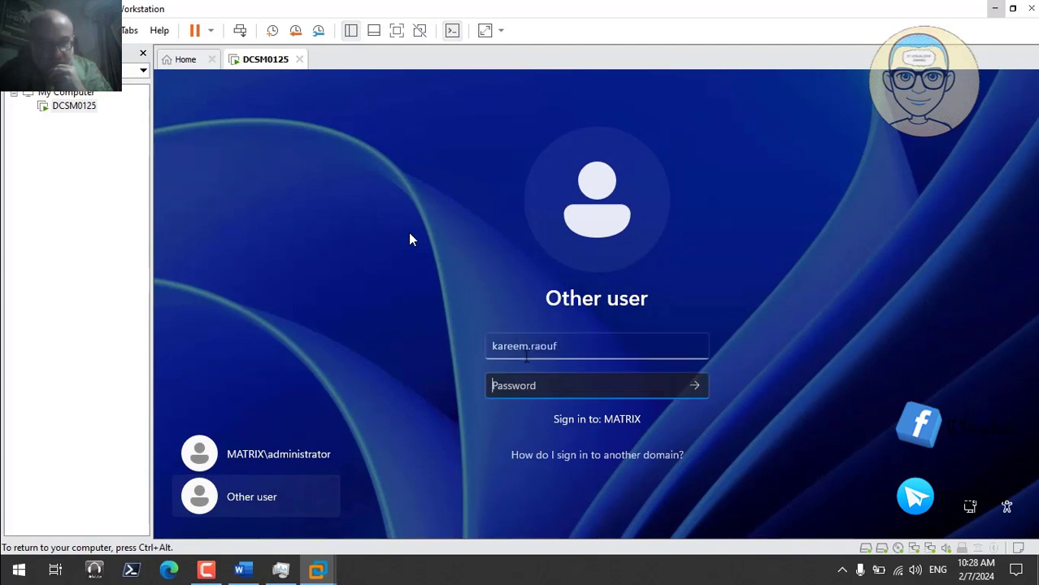
{"action": "type", "text": "P"}
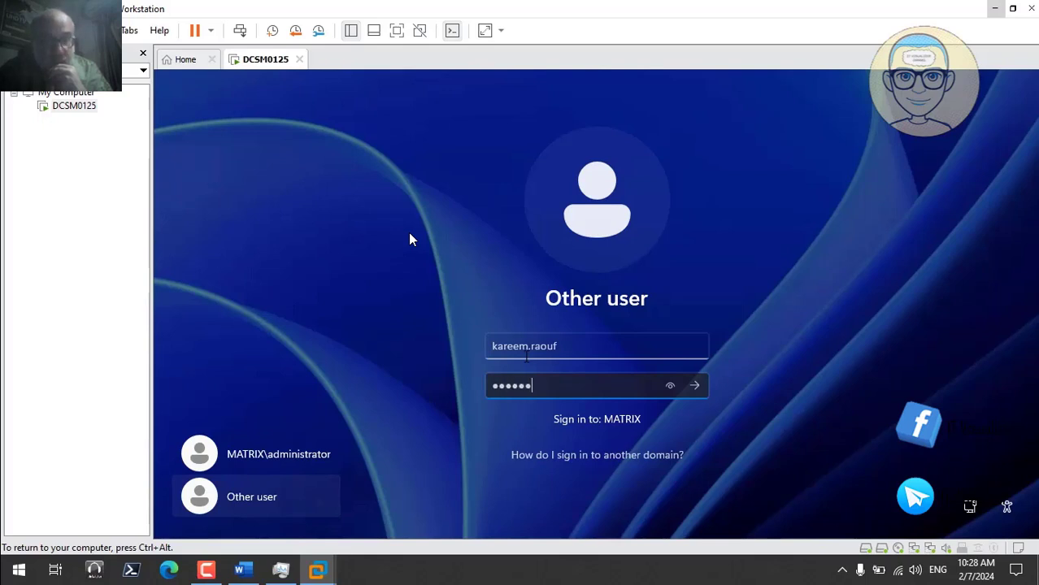
{"action": "type", "text": "d"}
{"action": "key", "text": "Return"}
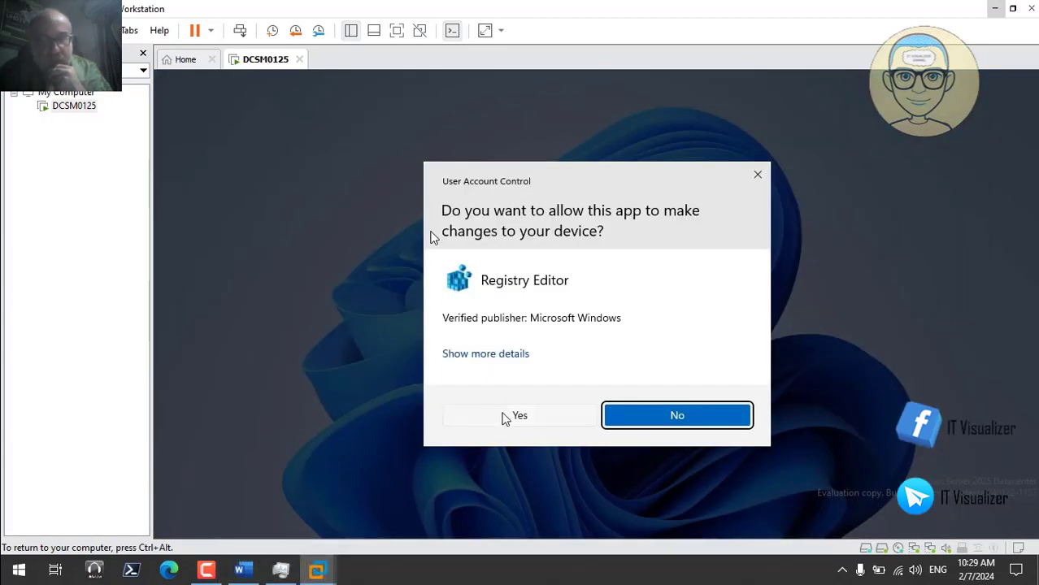
- Approve the four Registry Editor elevation prompts and launch the saved Console from the desktop
{"action": "left_click", "coordinate": [502, 417]}
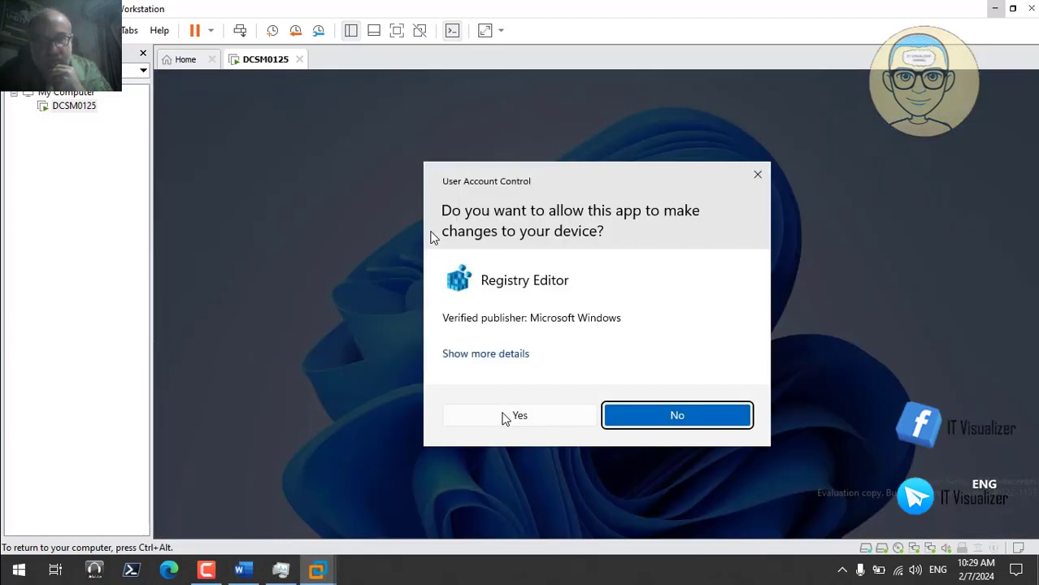
{"action": "left_click", "coordinate": [503, 417]}
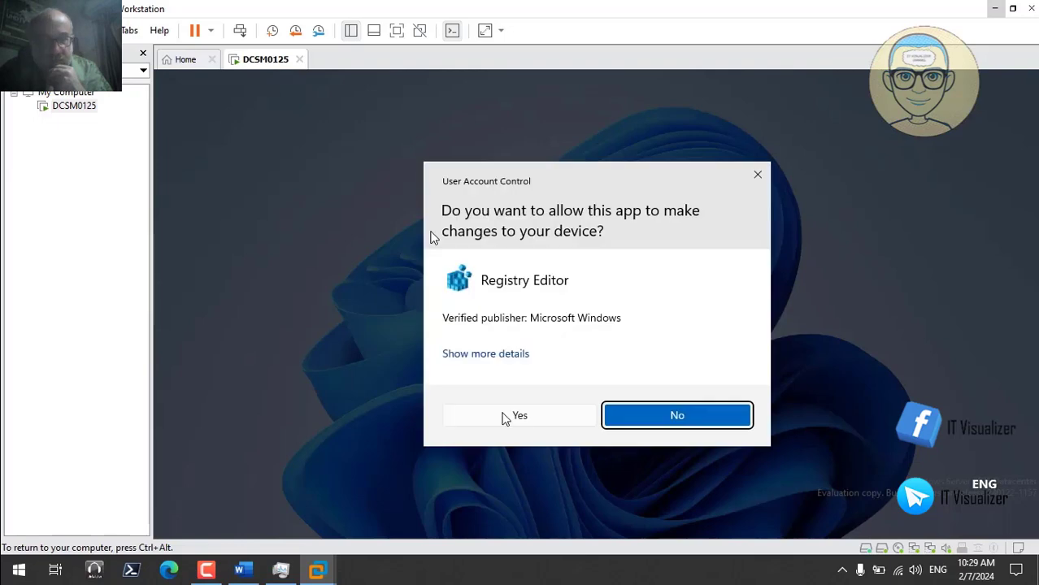
{"action": "left_click", "coordinate": [503, 418]}
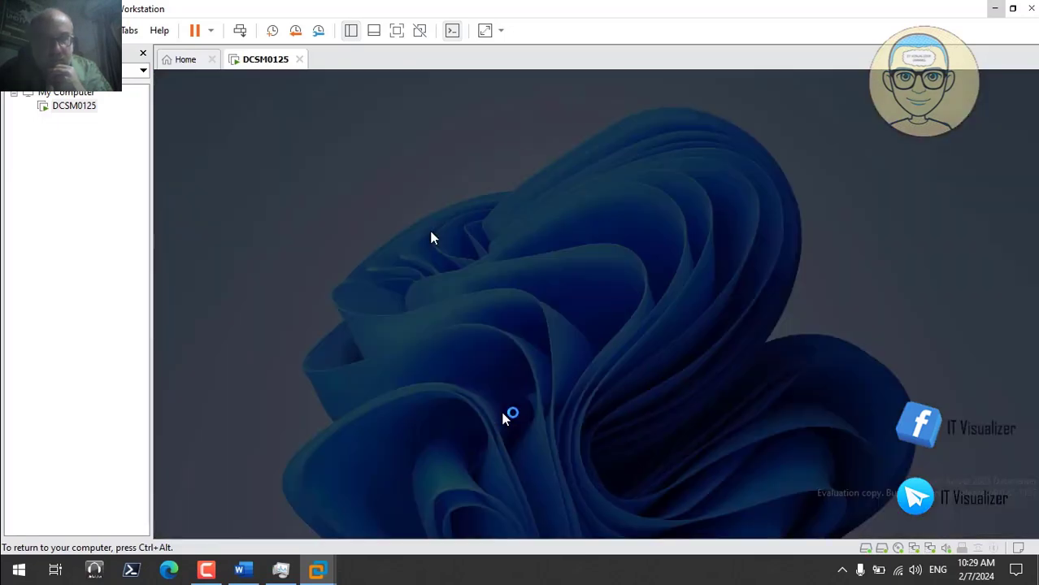
{"action": "left_click", "coordinate": [503, 416]}
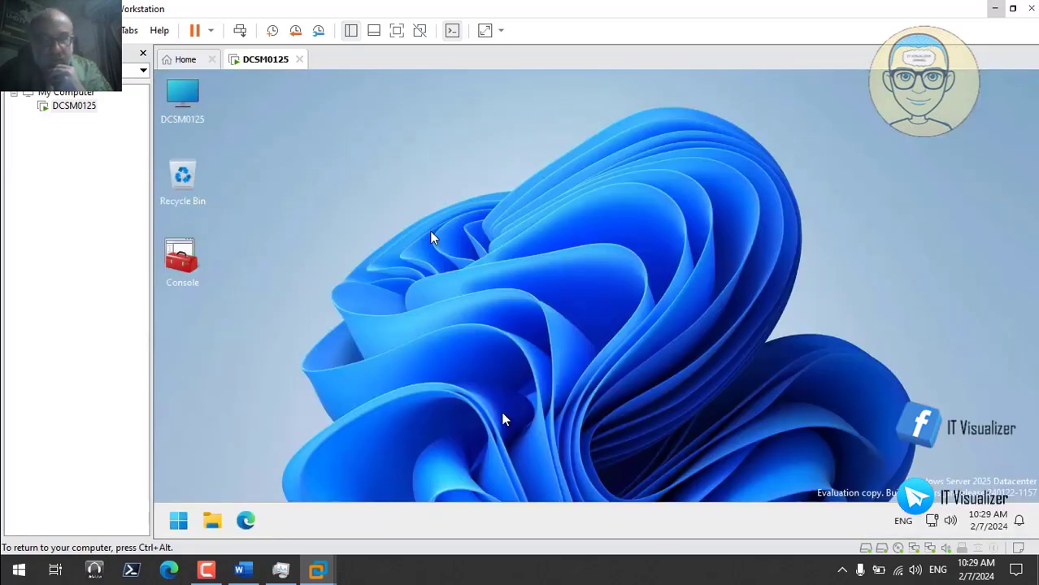
{"action": "double_click", "coordinate": [181, 259]}
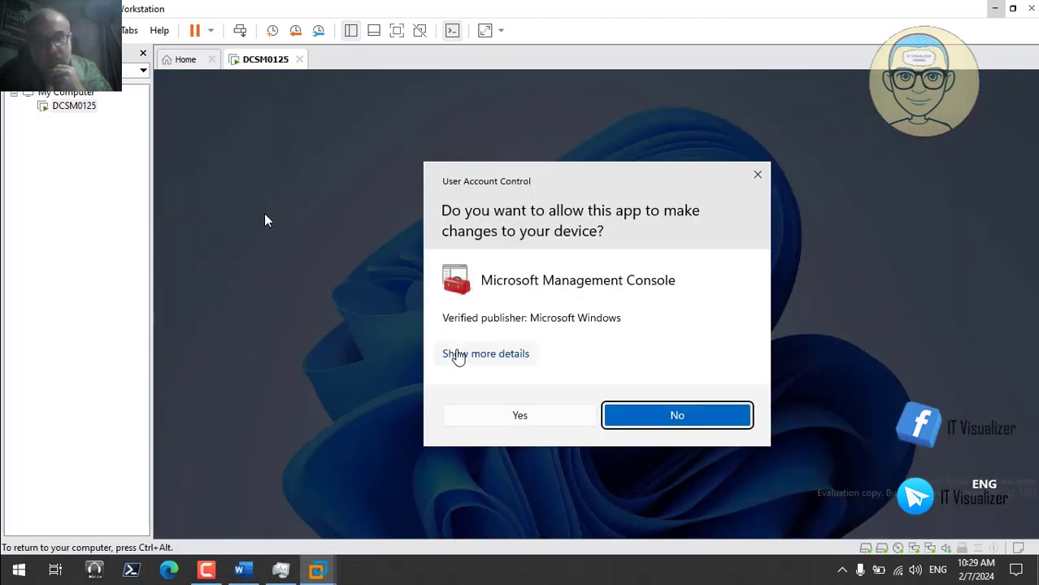
- Allow the console to run elevated and expand Matrix.Internal down to Group Policy Objects
{"action": "left_click", "coordinate": [543, 424]}
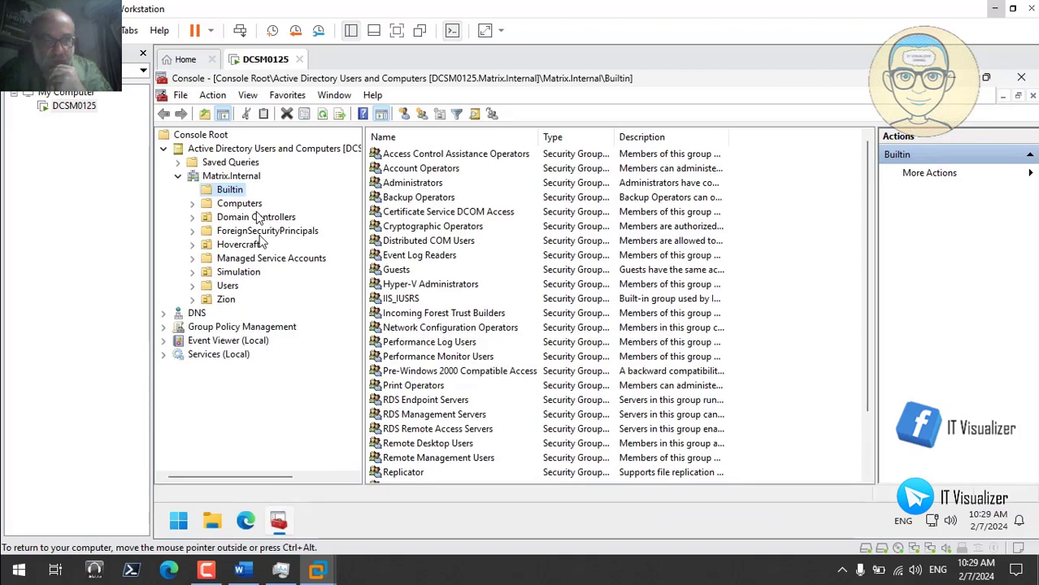
{"action": "left_click", "coordinate": [163, 327]}
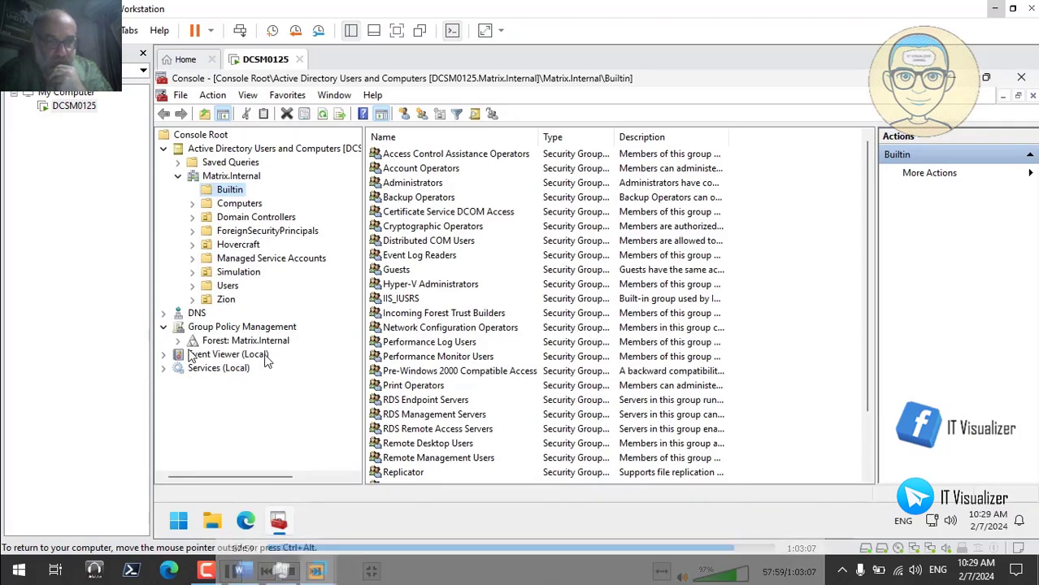
{"action": "left_click", "coordinate": [177, 340]}
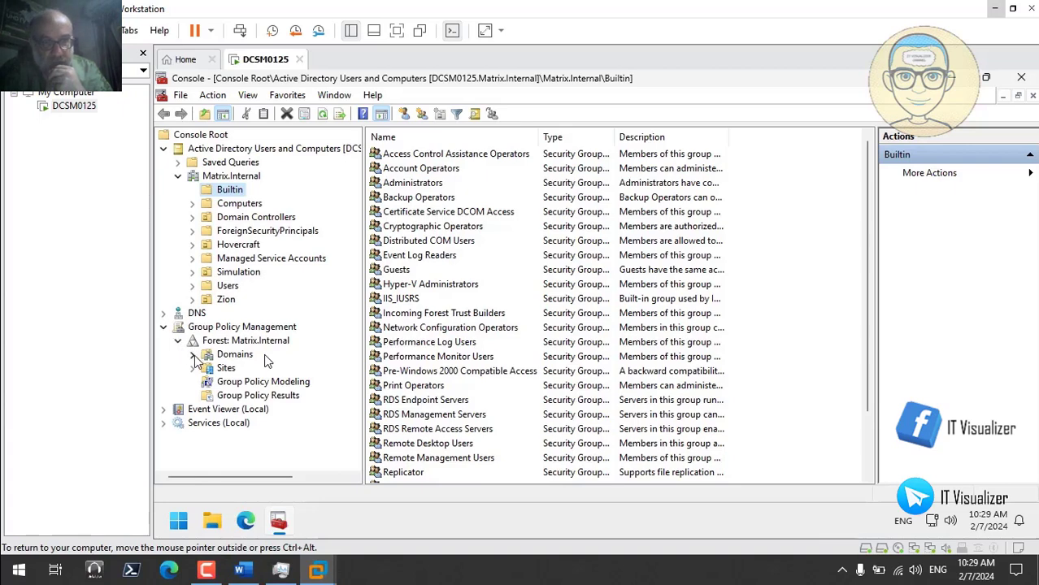
{"action": "left_click", "coordinate": [193, 354]}
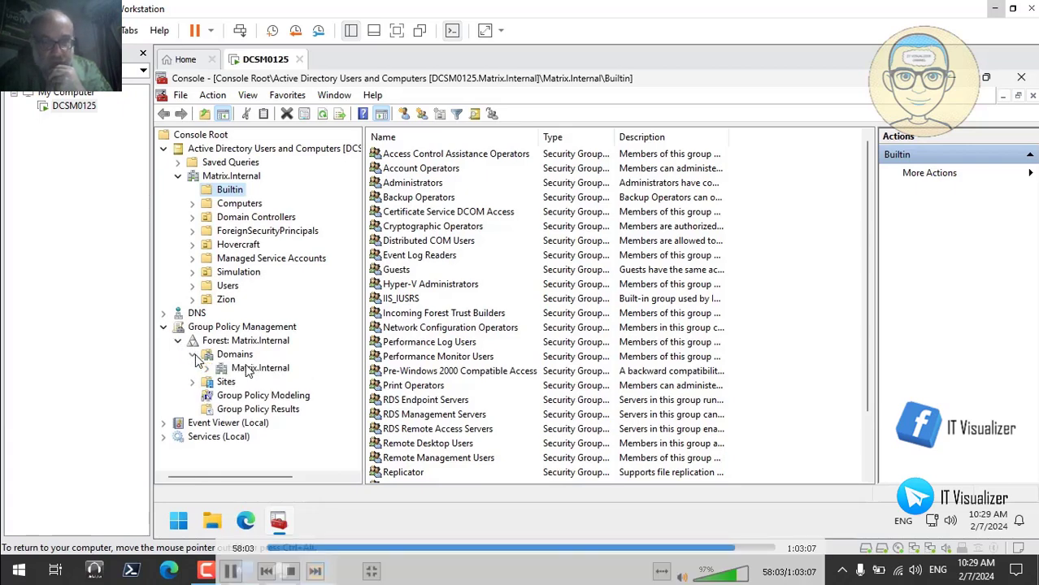
{"action": "left_click", "coordinate": [208, 368]}
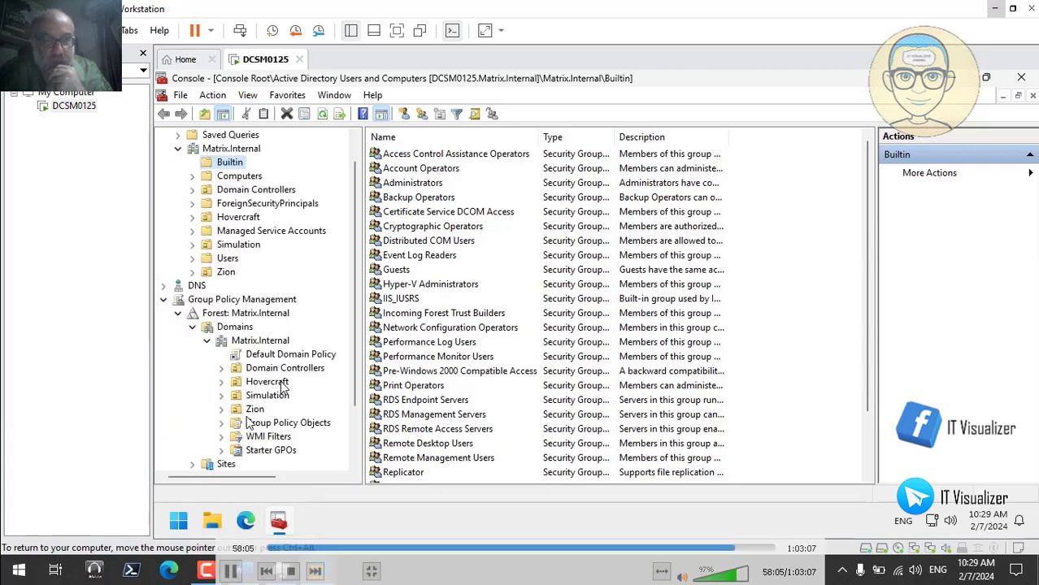
{"action": "left_click", "coordinate": [222, 423]}
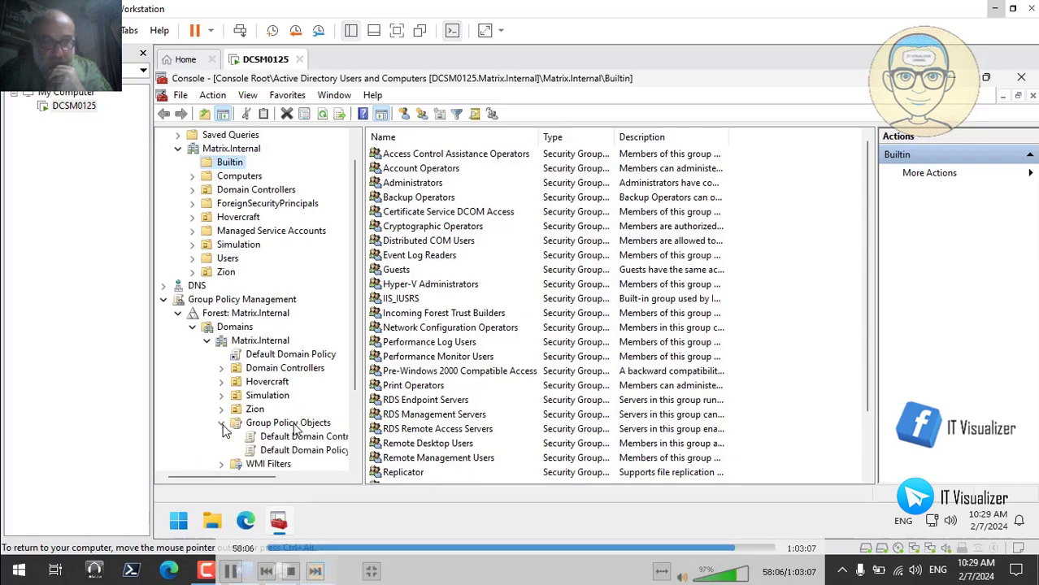
- Make SYSVOL permissions consistent for Default Domain Controllers Policy and Default Domain Policy
{"action": "left_click", "coordinate": [333, 439]}
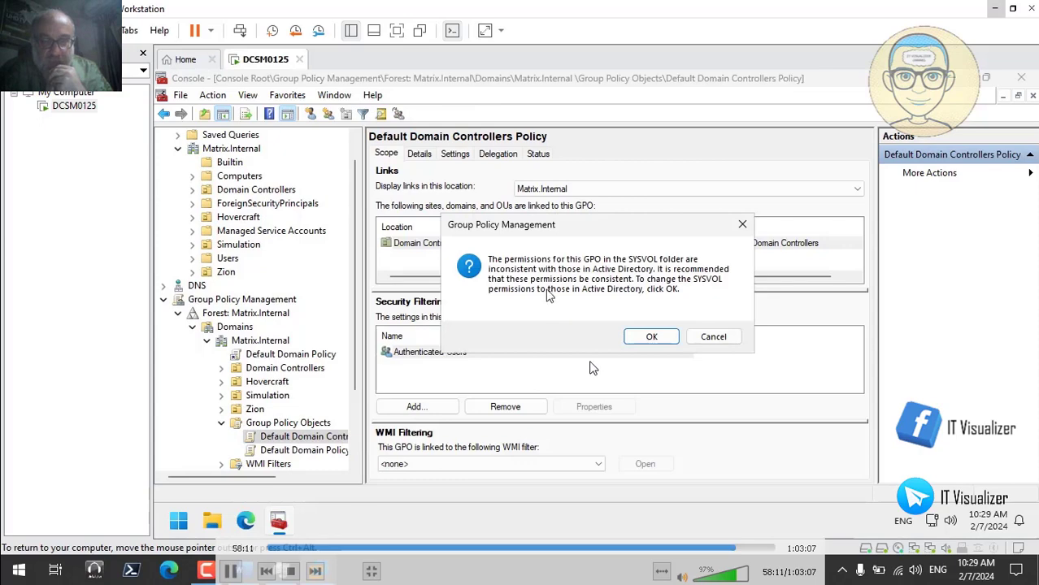
{"action": "left_click", "coordinate": [650, 337]}
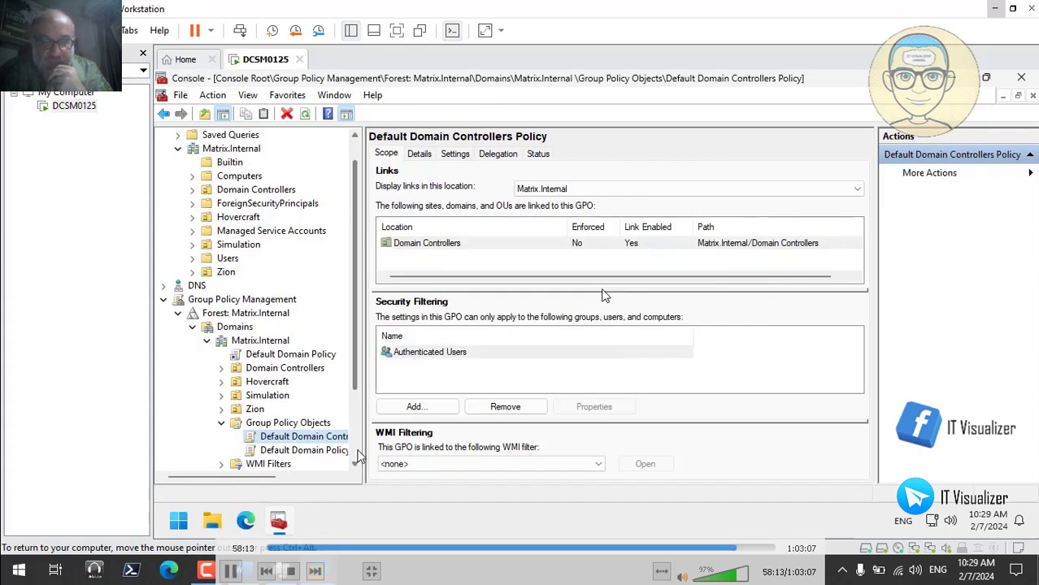
{"action": "left_click", "coordinate": [337, 453]}
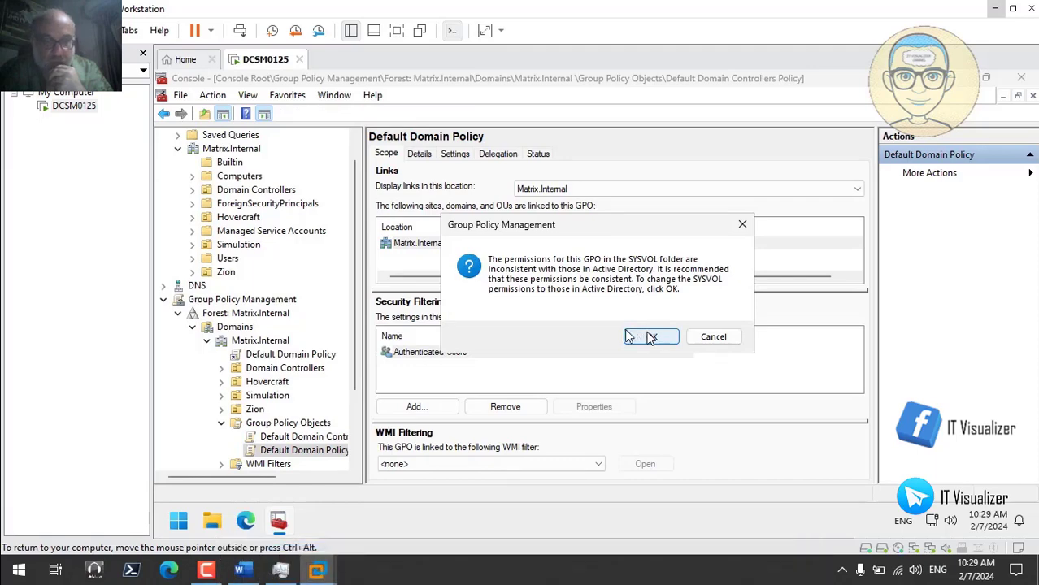
{"action": "left_click", "coordinate": [650, 337]}
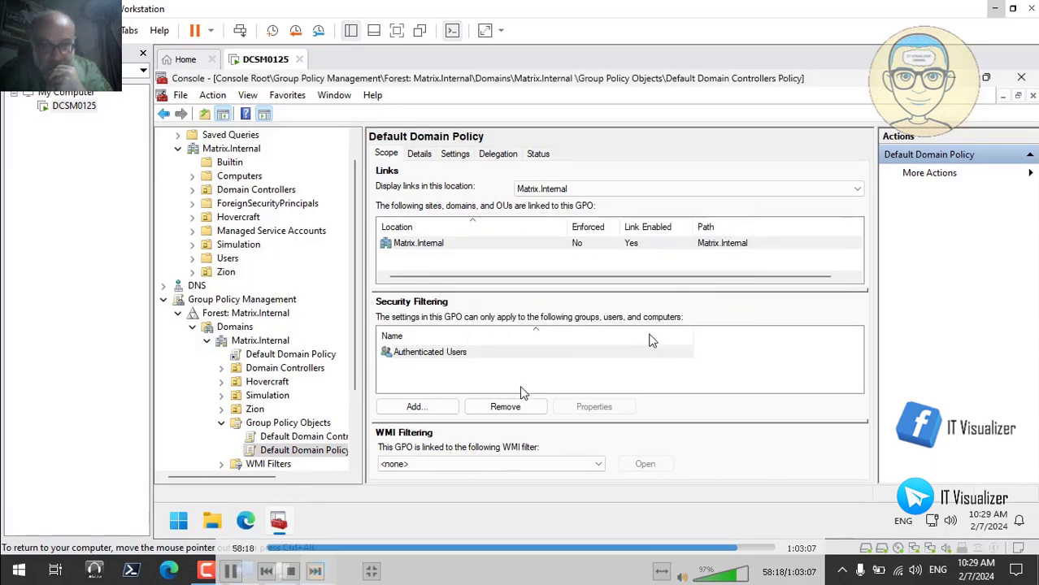
{"action": "right_click", "coordinate": [329, 437]}
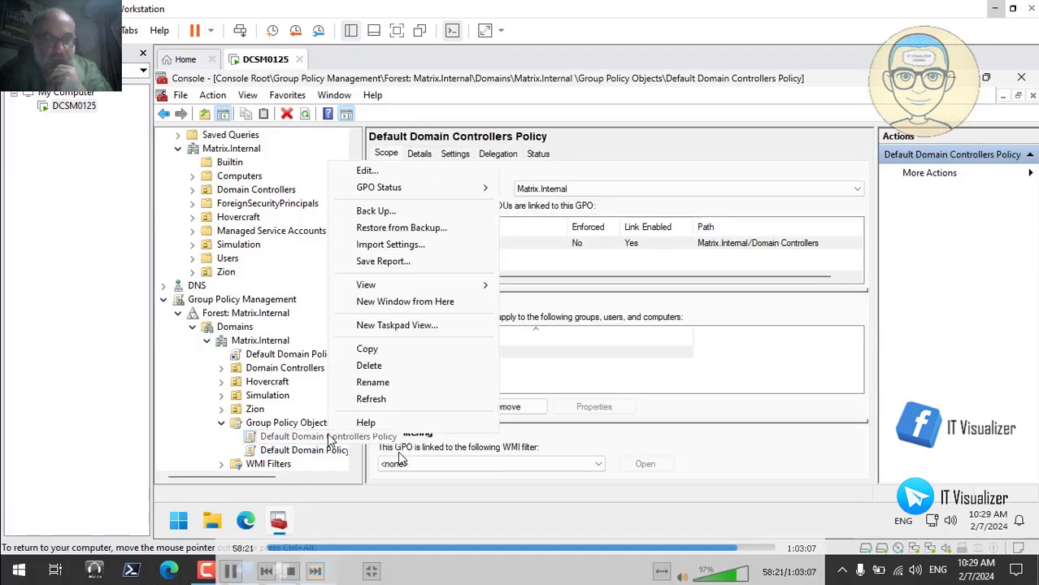
- Edit Default Domain Controllers Policy, maximize the editor, and expand Computer Configuration's Administrative Templates
{"action": "left_click", "coordinate": [396, 171]}
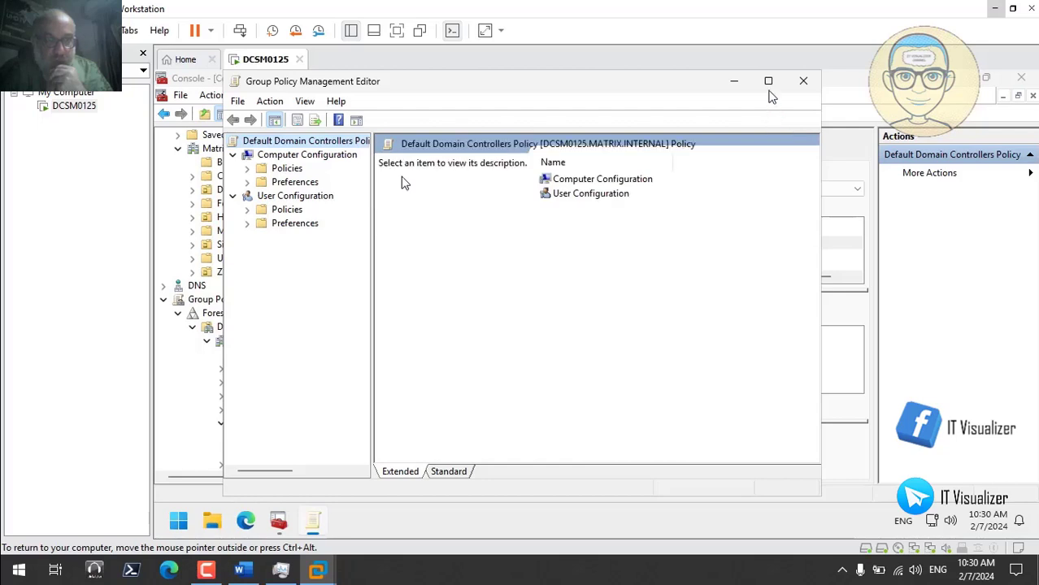
{"action": "left_click", "coordinate": [767, 81]}
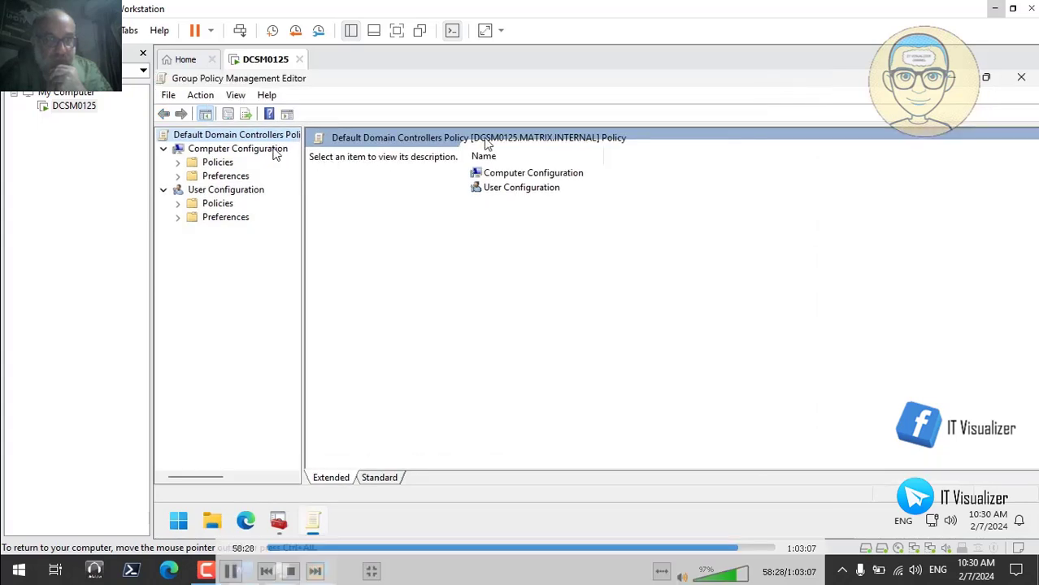
{"action": "left_click", "coordinate": [179, 163]}
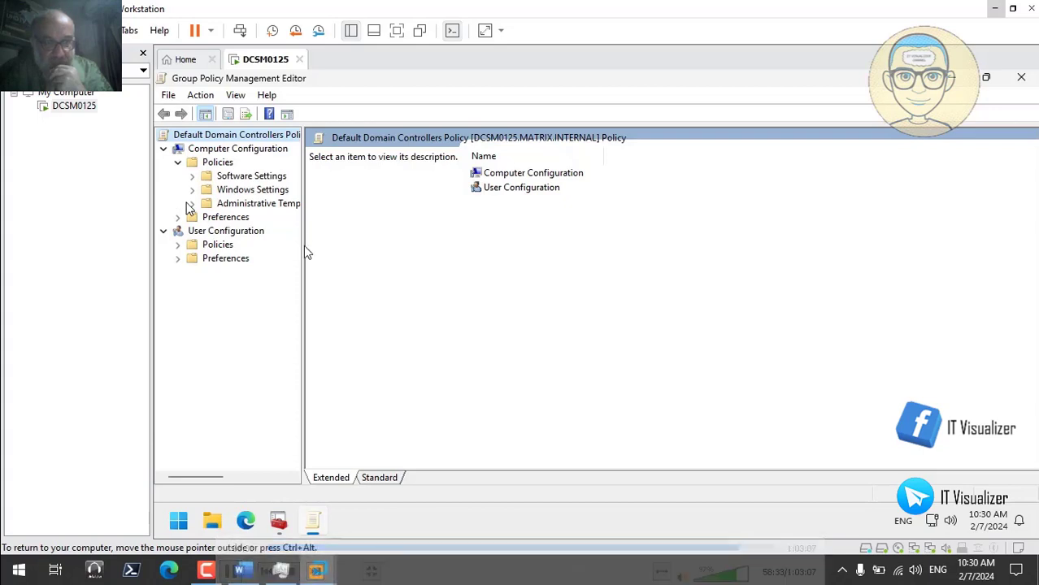
{"action": "left_click_drag", "start_coordinate": [304, 245], "coordinate": [509, 235]}
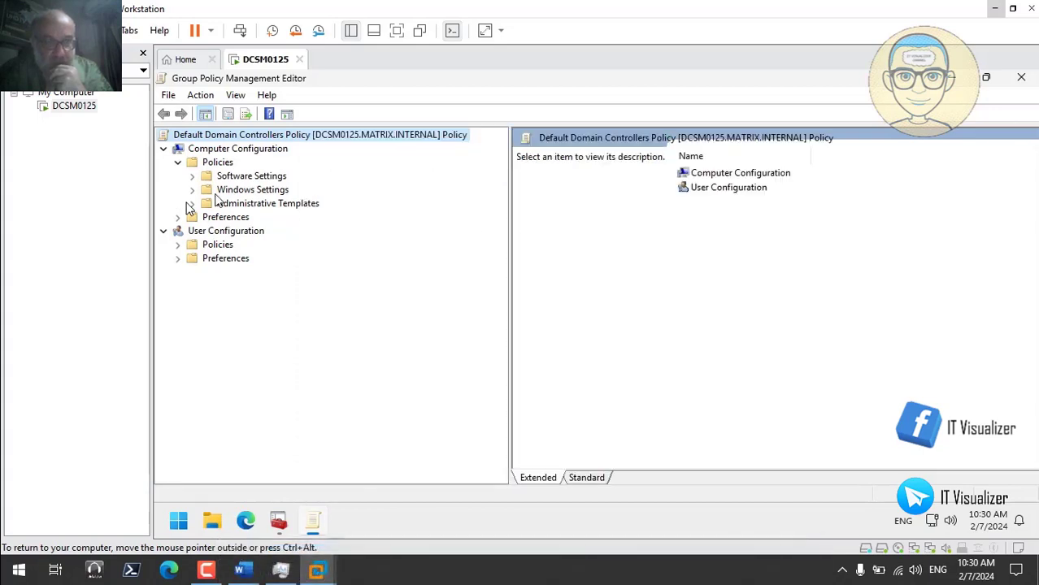
{"action": "left_click", "coordinate": [191, 203]}
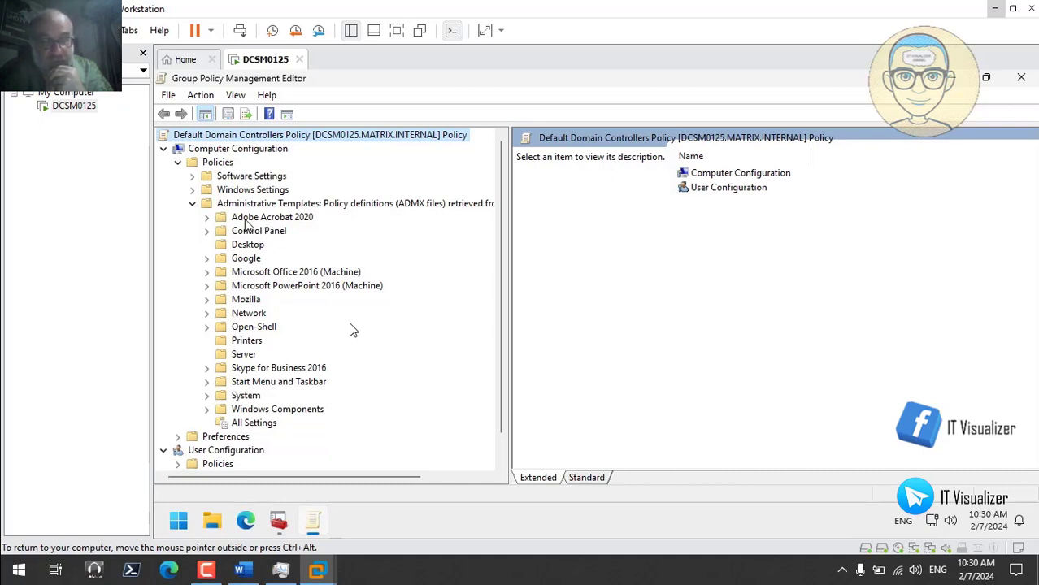
- Browse Adobe Acrobat 2020 Preferences, viewing its General and Startup settings
{"action": "left_click", "coordinate": [208, 218]}
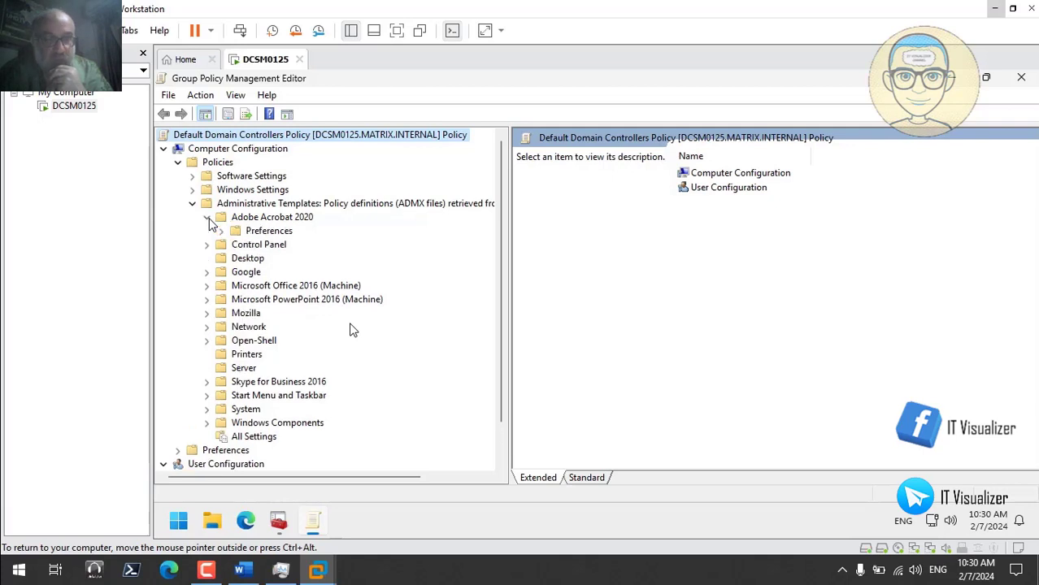
{"action": "left_click", "coordinate": [222, 232]}
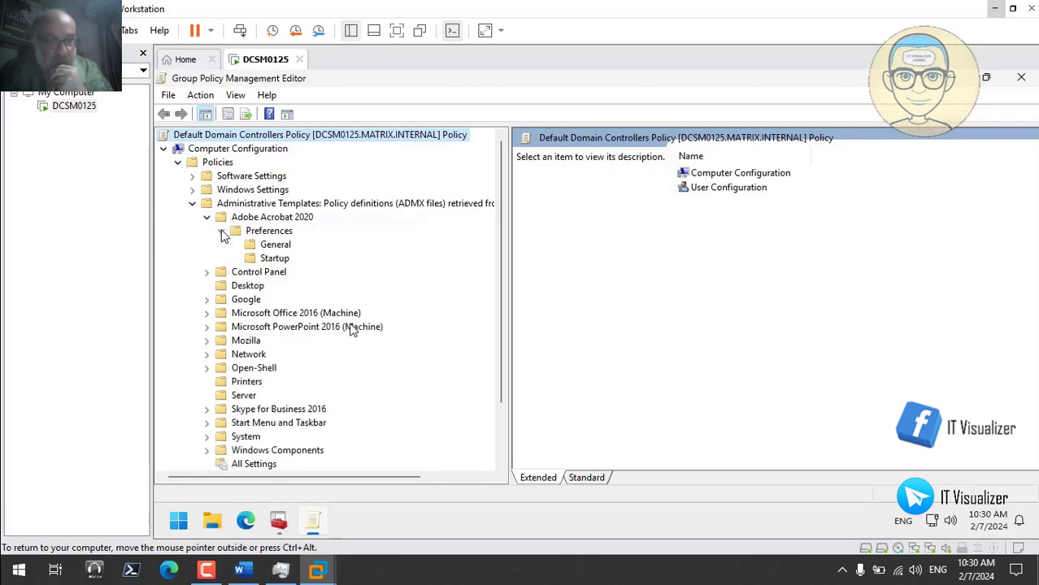
{"action": "left_click", "coordinate": [270, 245]}
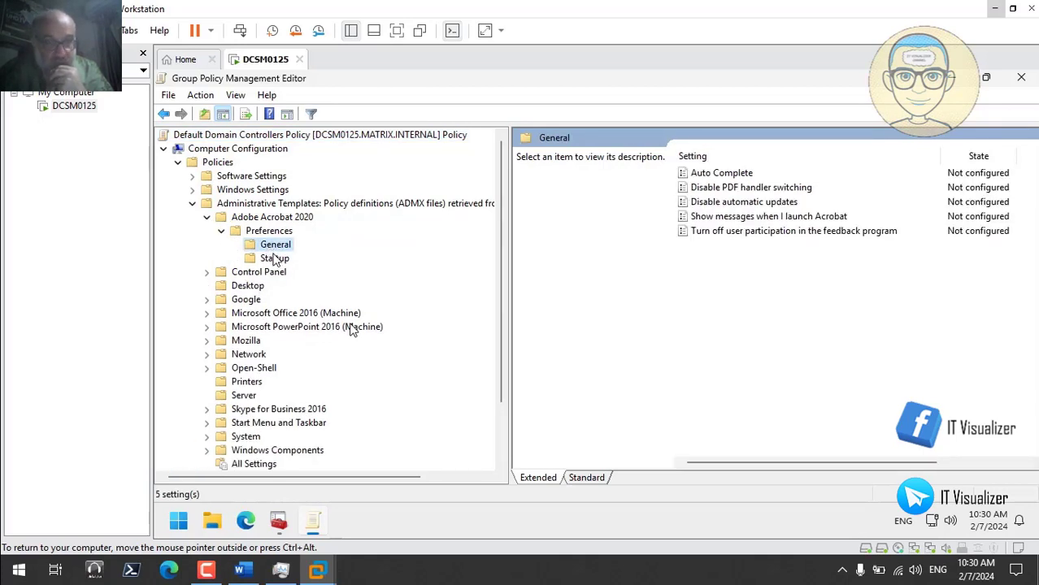
{"action": "left_click", "coordinate": [277, 260]}
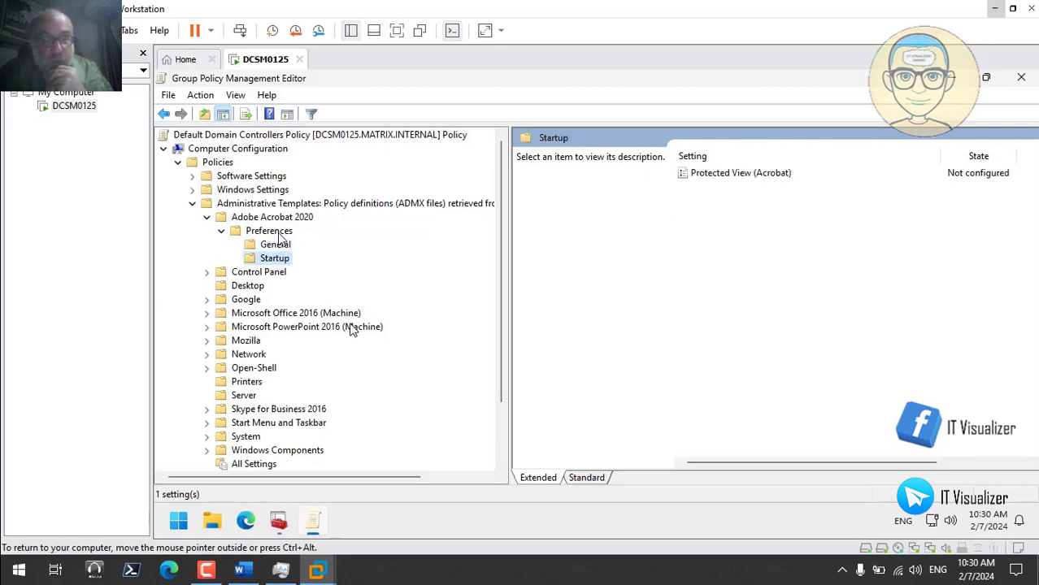
{"action": "left_click", "coordinate": [279, 233]}
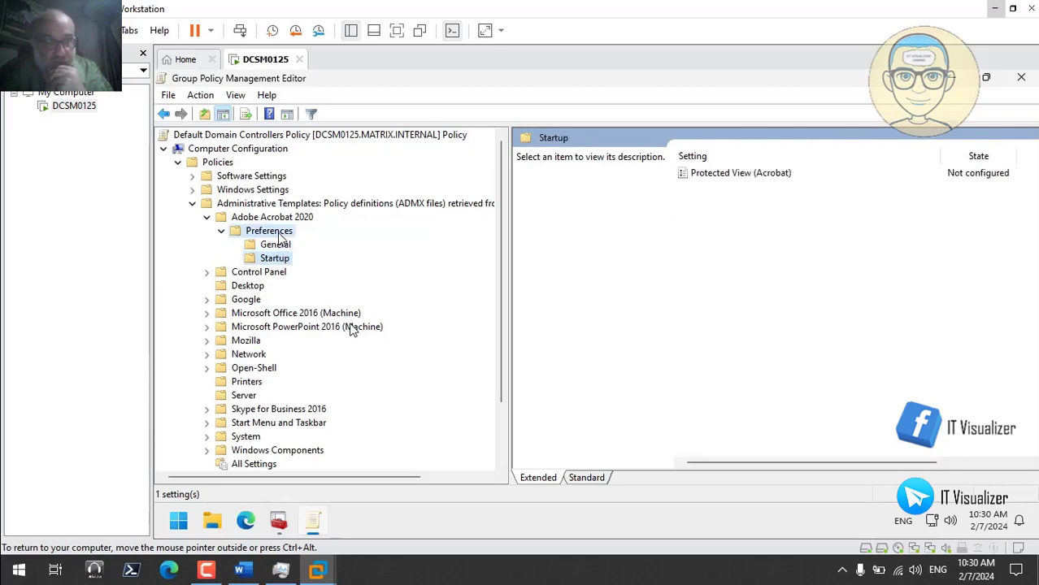
{"action": "left_click", "coordinate": [208, 218]}
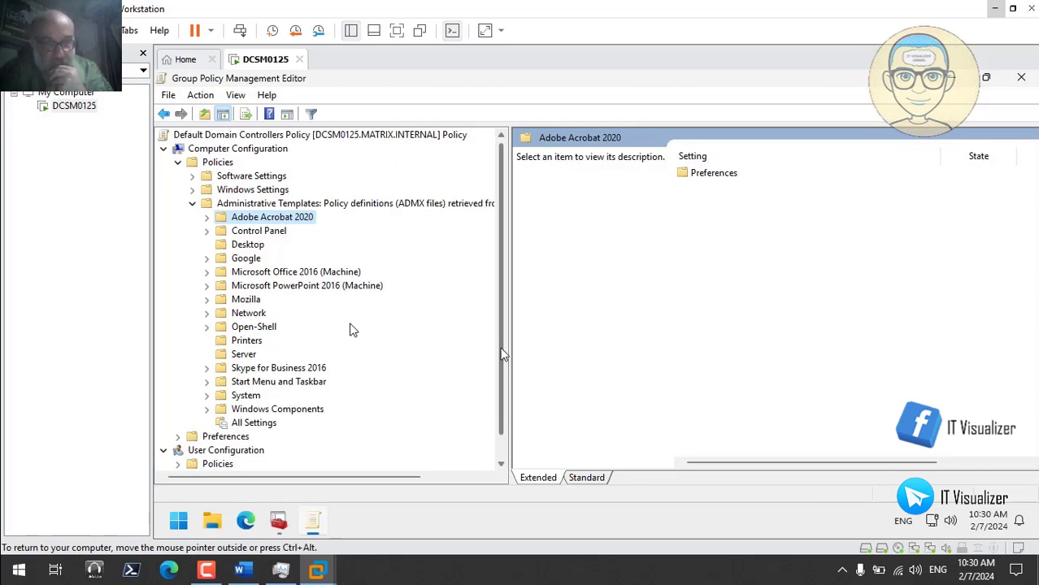
- Look through the Open-Shell, Mozilla, Office 2016 and Google folders, then close the editor
{"action": "mouse_move", "coordinate": [503, 354]}
{"action": "left_mouse_down"}
{"action": "mouse_move", "coordinate": [502, 391]}
{"action": "mouse_move", "coordinate": [501, 350]}
{"action": "left_mouse_up"}
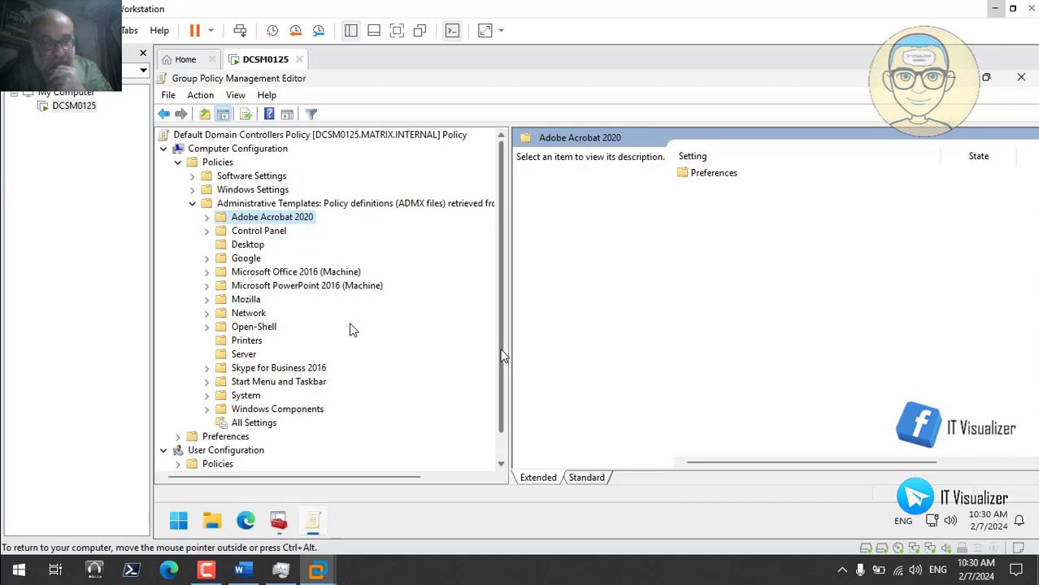
{"action": "left_click", "coordinate": [208, 327]}
{"action": "left_click", "coordinate": [208, 327]}
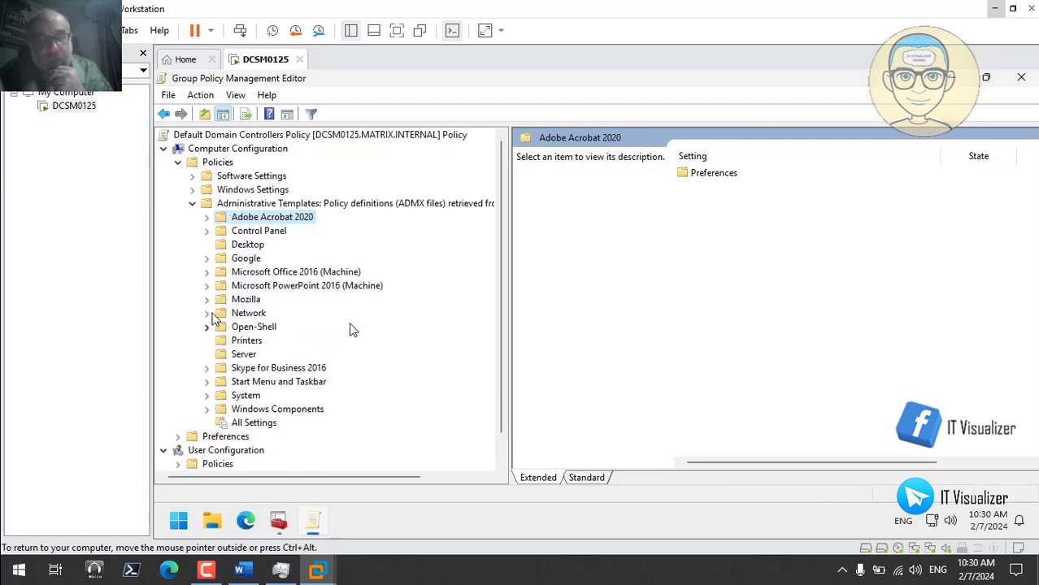
{"action": "left_click", "coordinate": [245, 300]}
{"action": "left_click", "coordinate": [271, 272]}
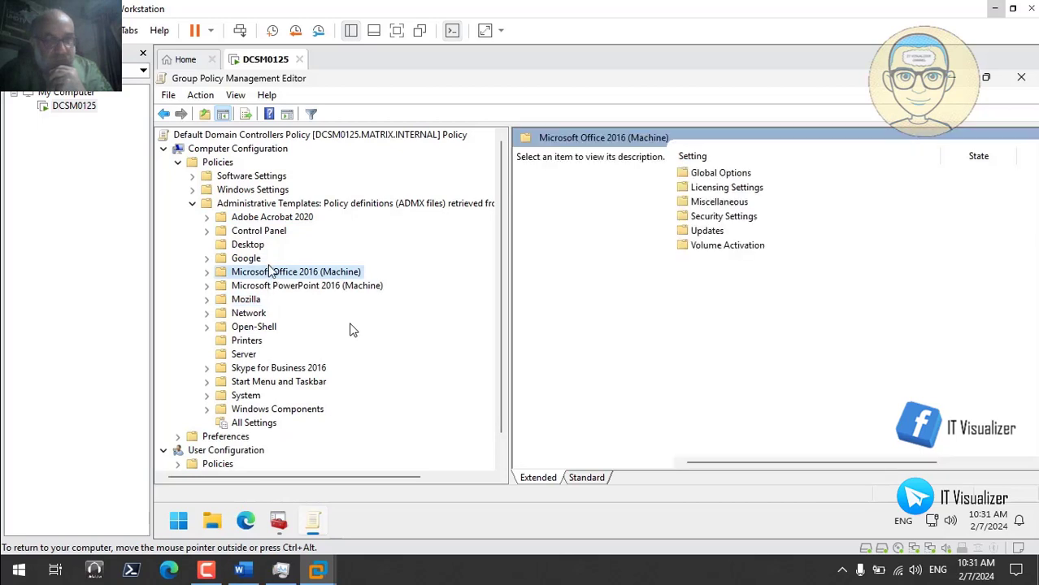
{"action": "left_click", "coordinate": [252, 258]}
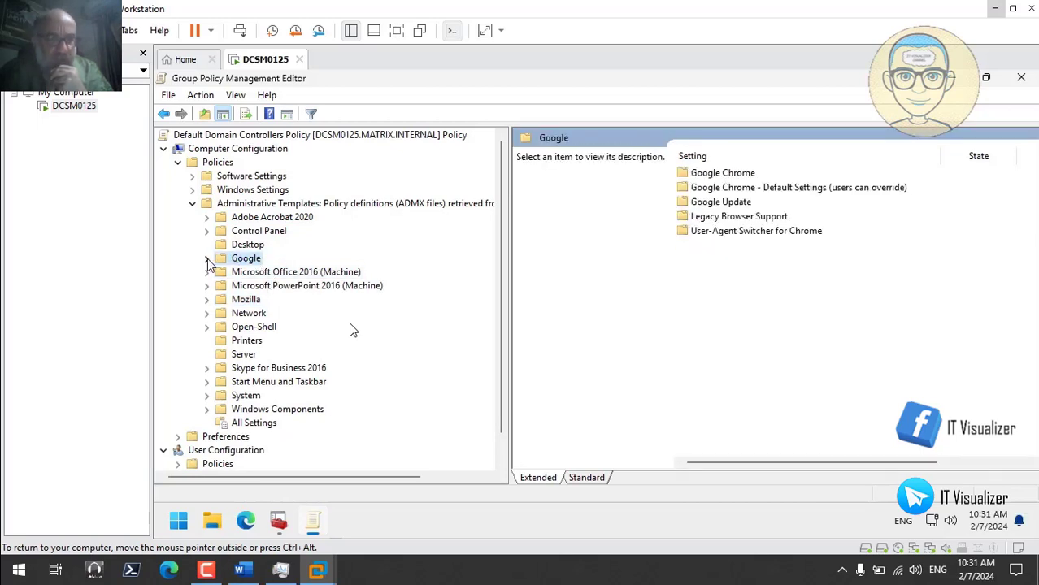
{"action": "left_click", "coordinate": [207, 258]}
{"action": "left_click", "coordinate": [208, 259]}
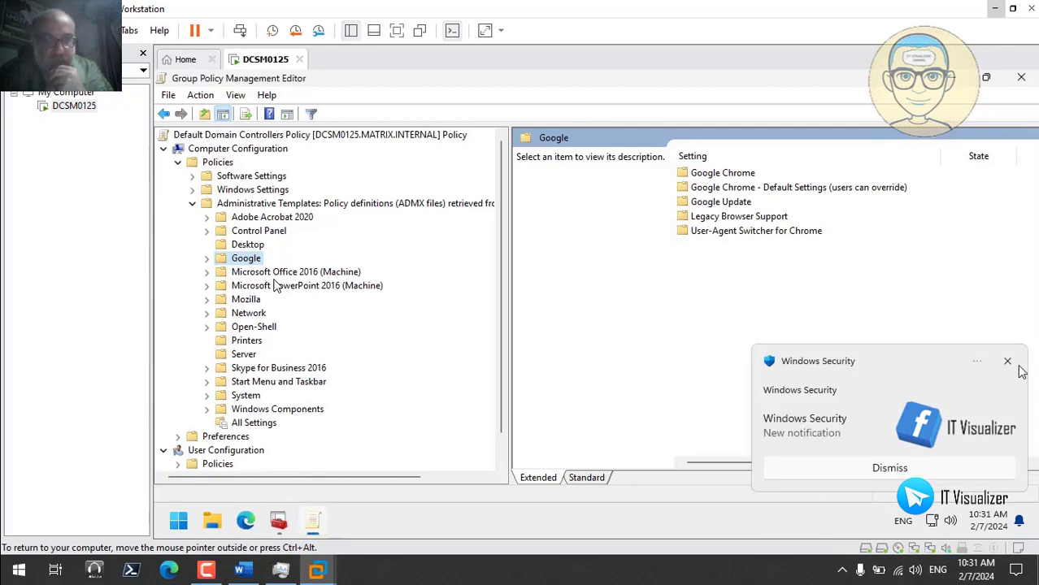
{"action": "left_click", "coordinate": [1008, 362]}
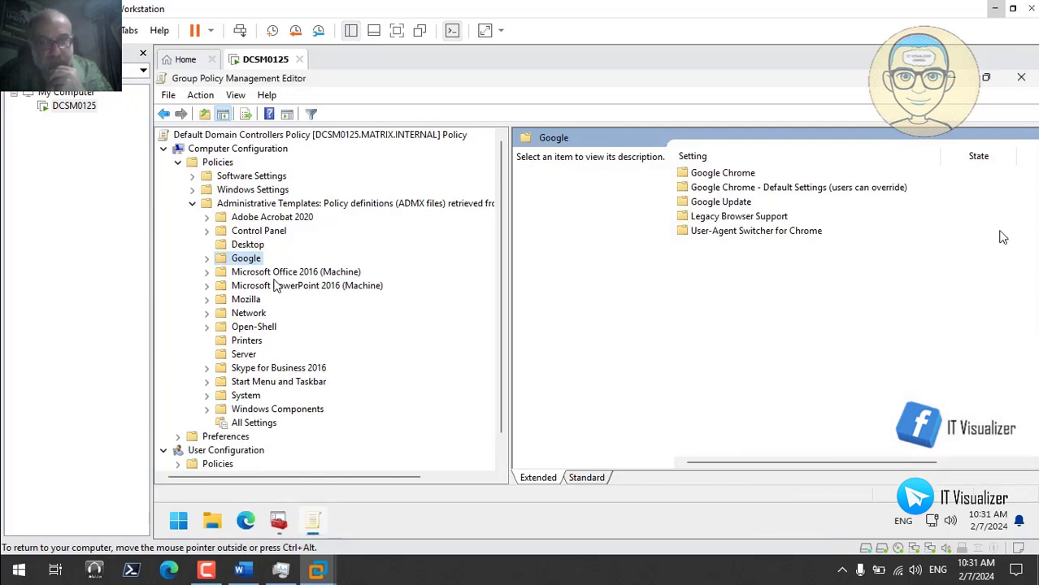
{"action": "left_click", "coordinate": [1021, 80]}
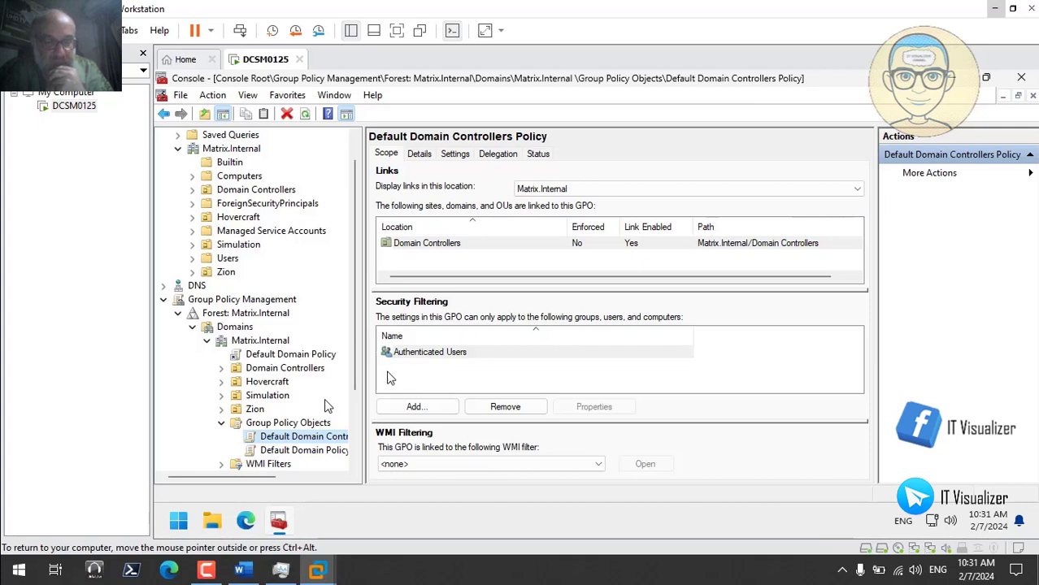
- Open File Explorer to the GPO Reports folder on the Data (D:) drive
{"action": "left_click_drag", "start_coordinate": [363, 375], "coordinate": [486, 382]}
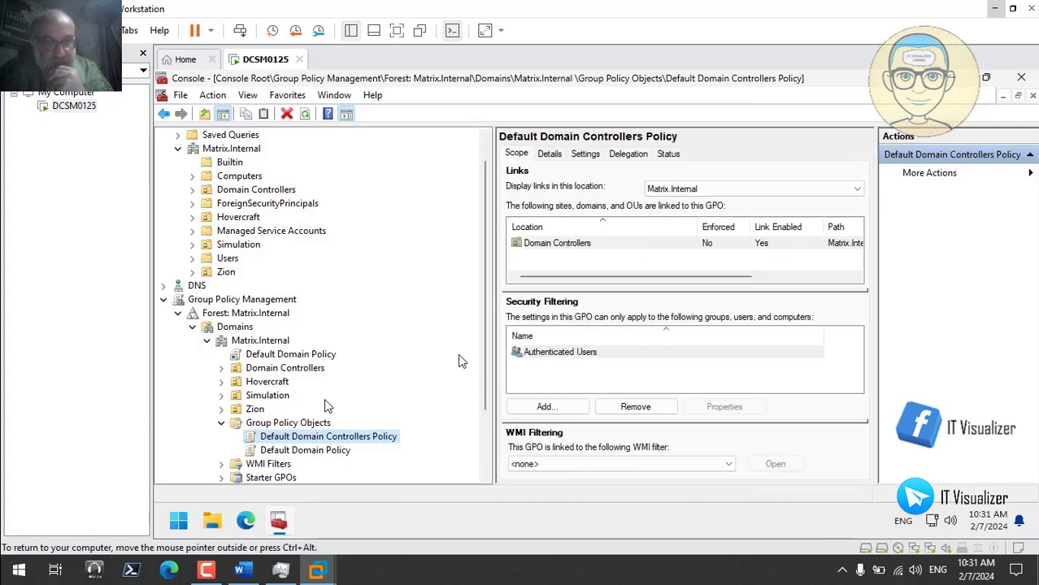
{"action": "scroll", "coordinate": [486, 388], "scroll_direction": "down", "scroll_amount": 1}
{"action": "scroll", "coordinate": [486, 389], "scroll_direction": "down", "scroll_amount": 1}
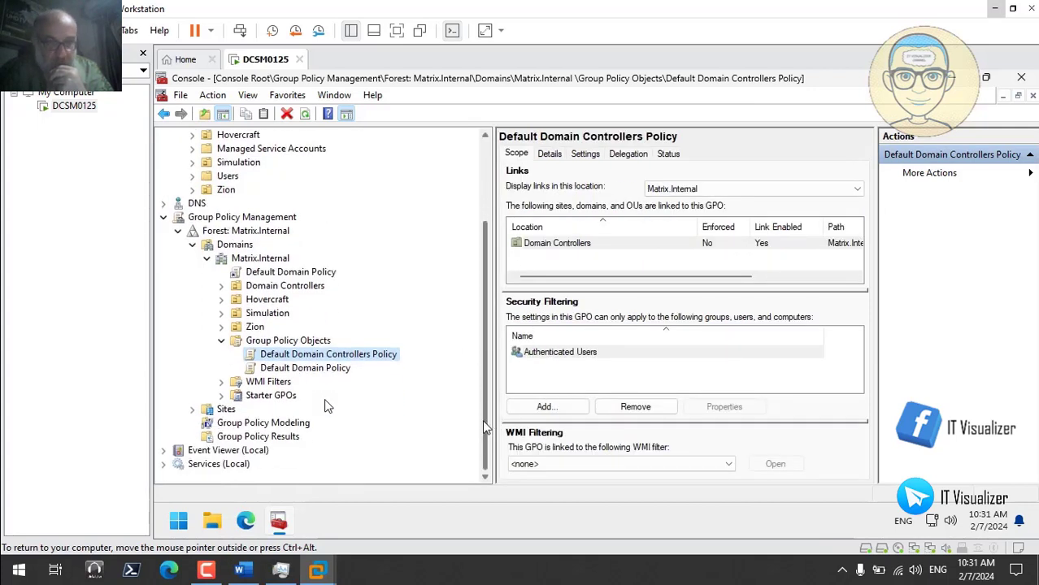
{"action": "left_click", "coordinate": [213, 523]}
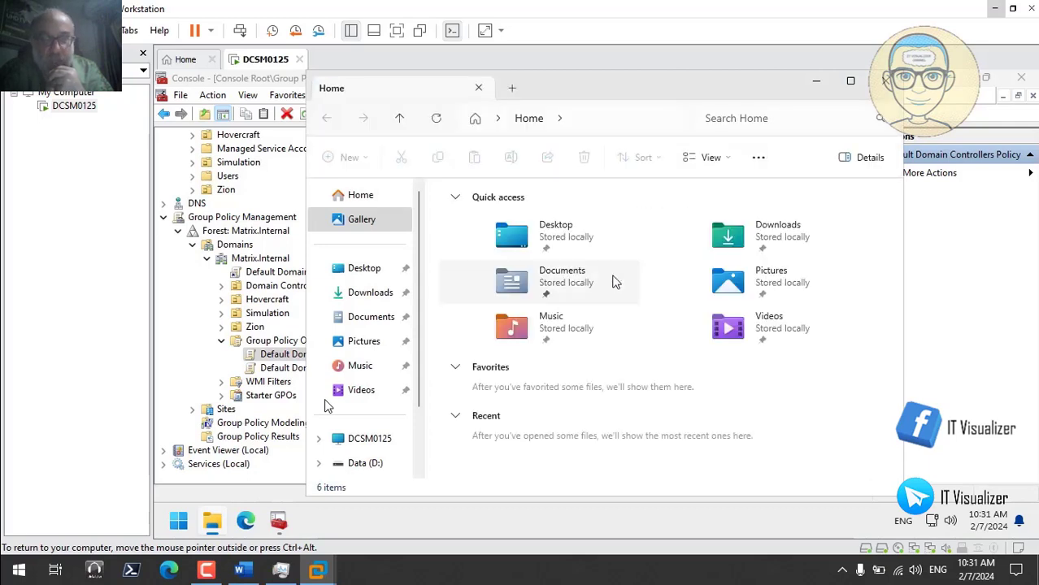
{"action": "left_click", "coordinate": [329, 438]}
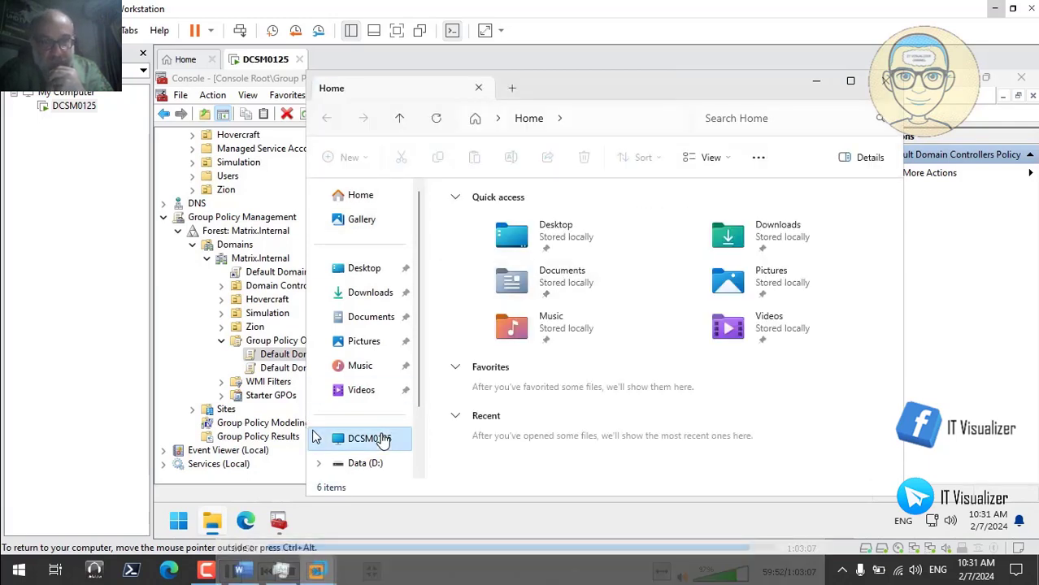
{"action": "double_click", "coordinate": [673, 228]}
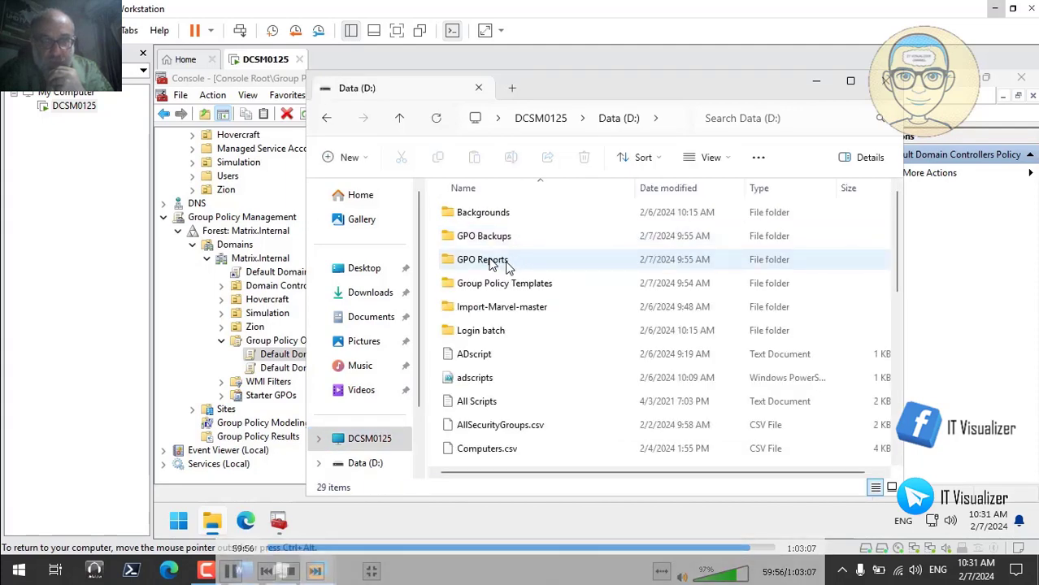
{"action": "double_click", "coordinate": [492, 263]}
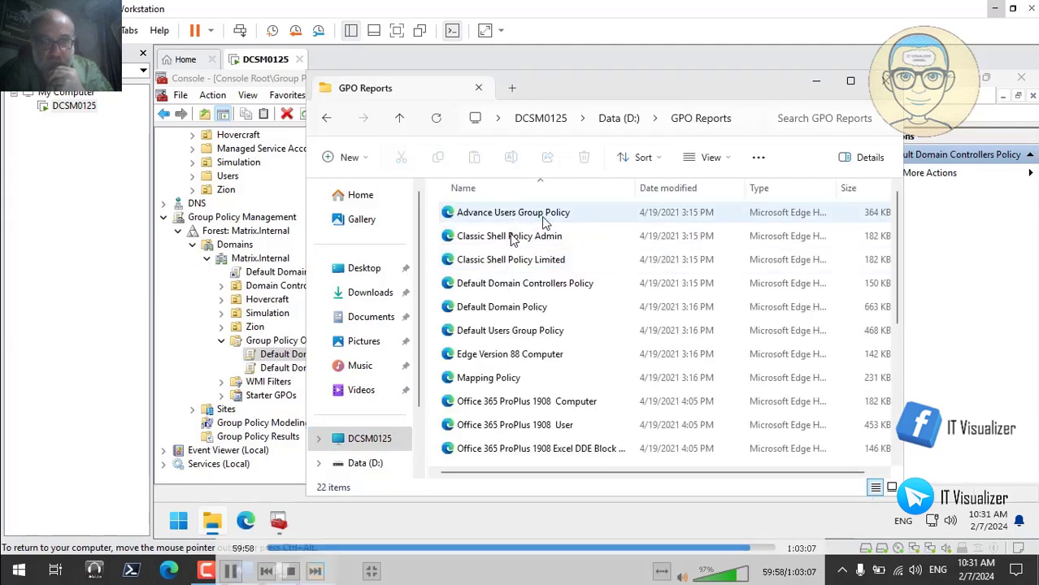
- Copy the Advance Users Group Policy report name via Rename, then minimize the folder
{"action": "left_click", "coordinate": [543, 215]}
{"action": "right_click", "coordinate": [545, 220]}
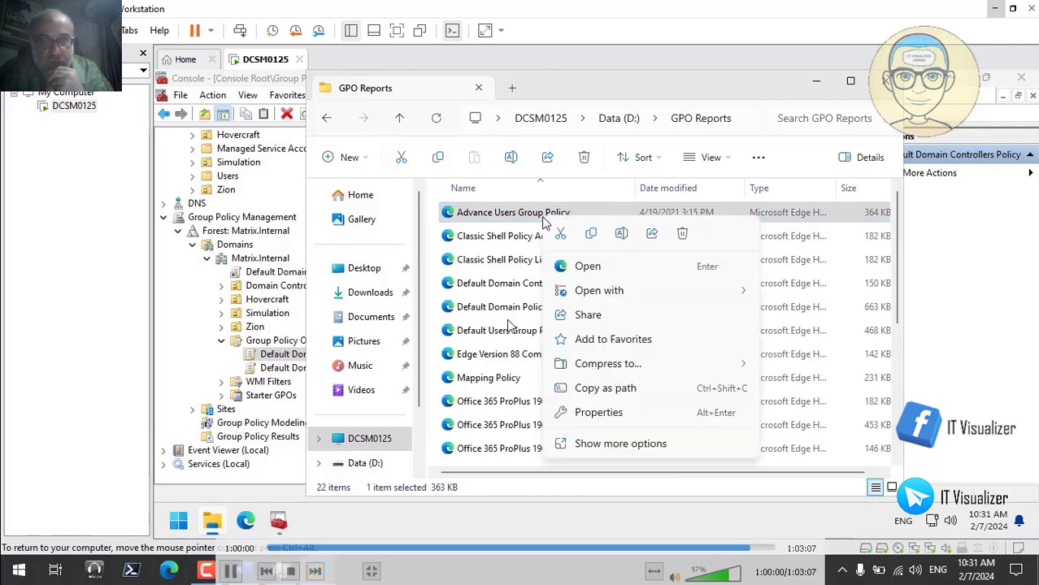
{"action": "left_click", "coordinate": [622, 234]}
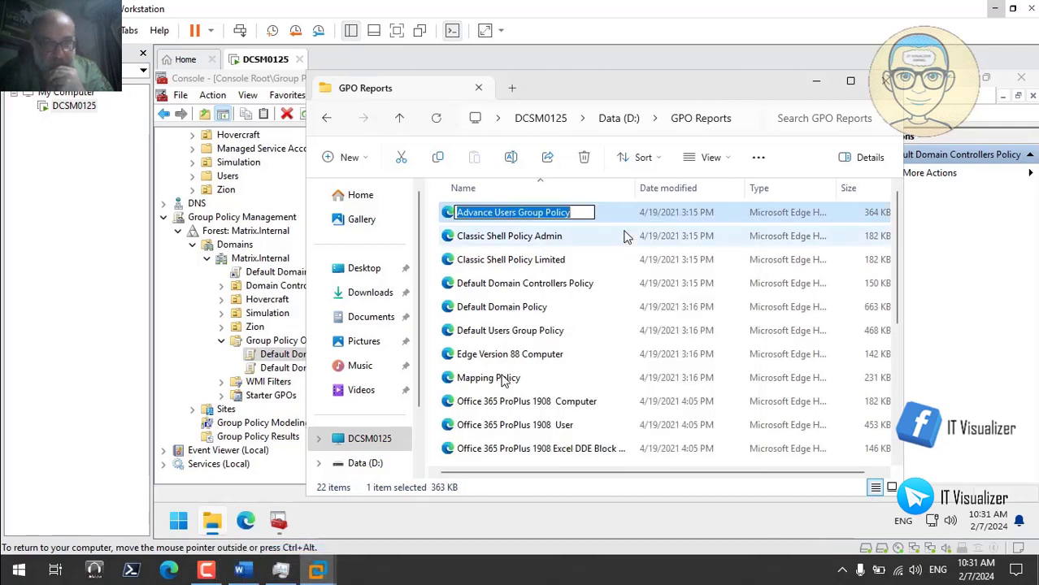
{"action": "left_click", "coordinate": [816, 81]}
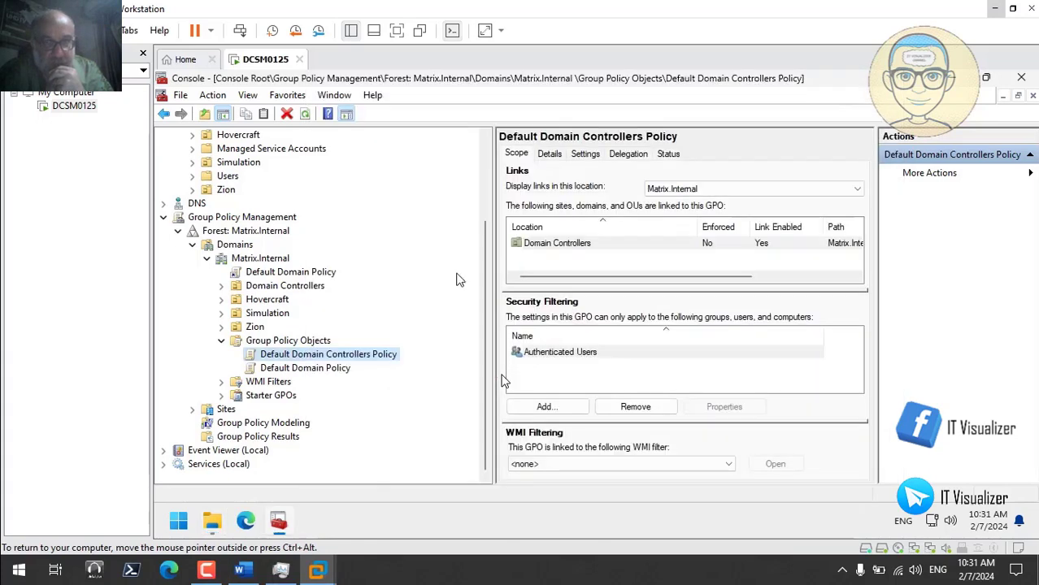
- Create a new GPO named Advance Users Group Policy under Group Policy Objects
{"action": "right_click", "coordinate": [309, 345]}
{"action": "left_click", "coordinate": [343, 351]}
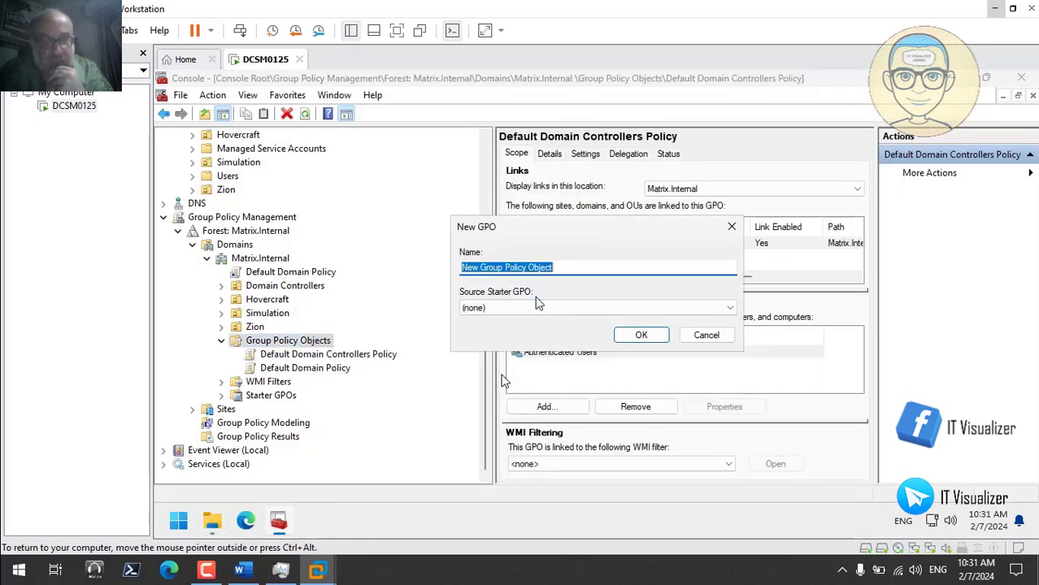
{"action": "type", "text": "Advance Users Group Policy"}
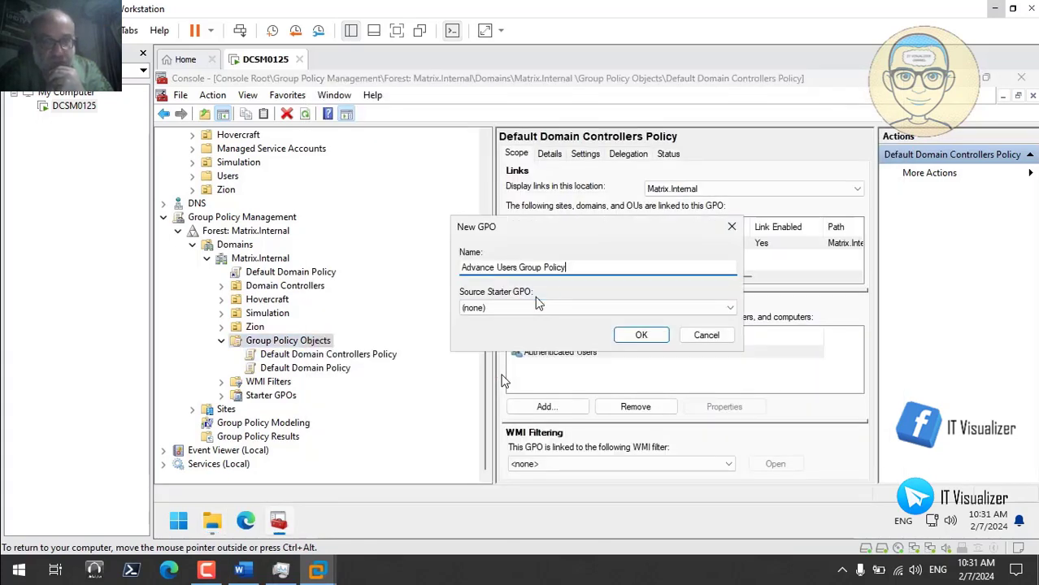
{"action": "left_click", "coordinate": [640, 335]}
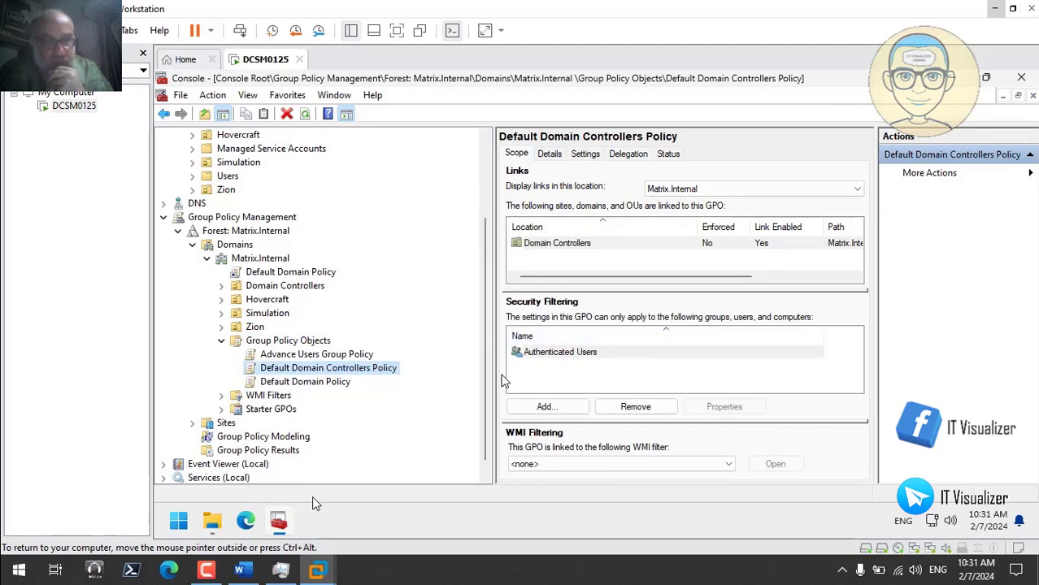
- Copy the Classic Shell Policy Admin report name and create a GPO with that name
{"action": "left_click", "coordinate": [212, 521]}
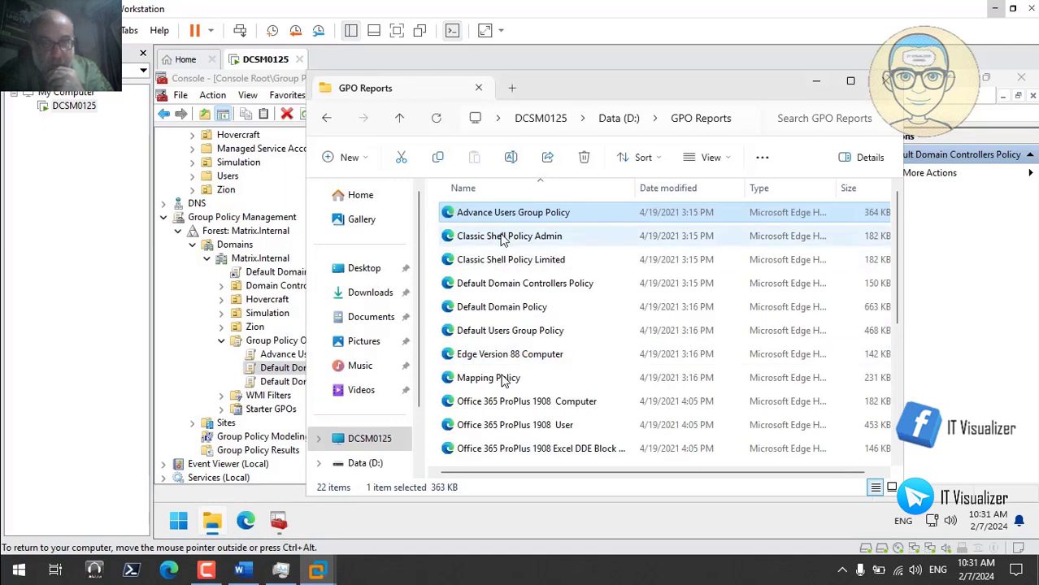
{"action": "right_click", "coordinate": [504, 236]}
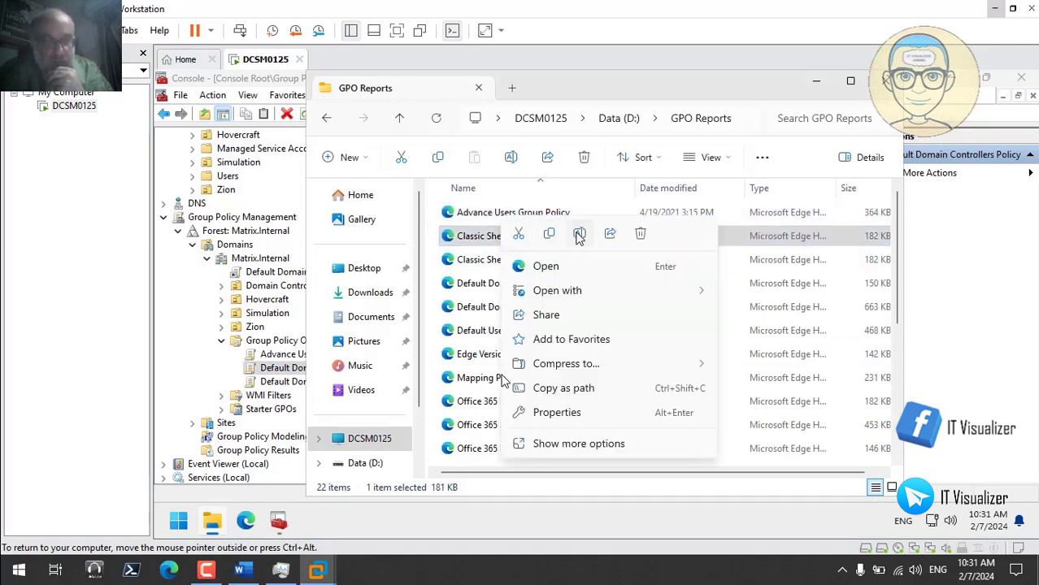
{"action": "left_click", "coordinate": [579, 236]}
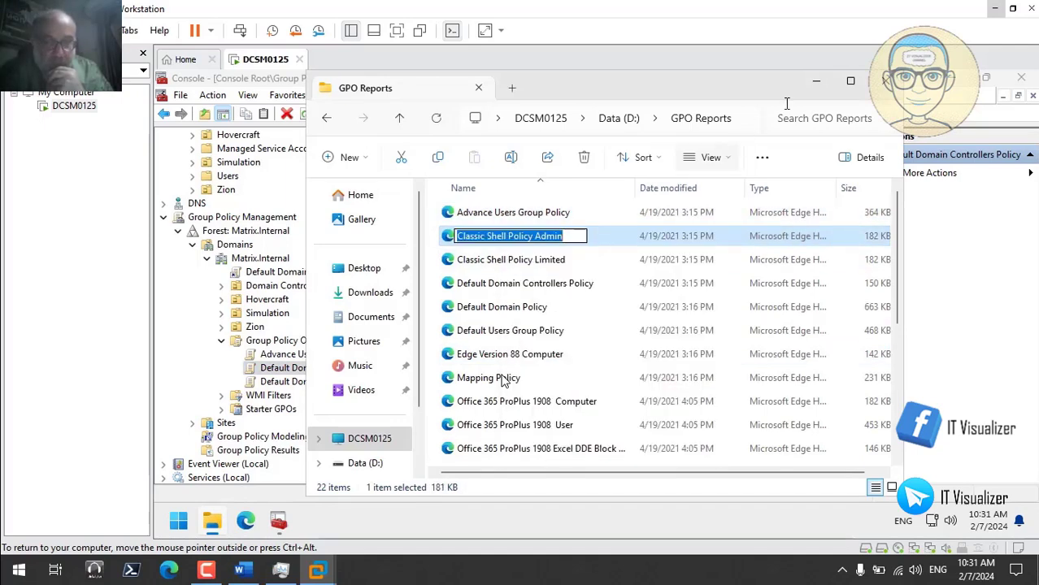
{"action": "left_click", "coordinate": [816, 81]}
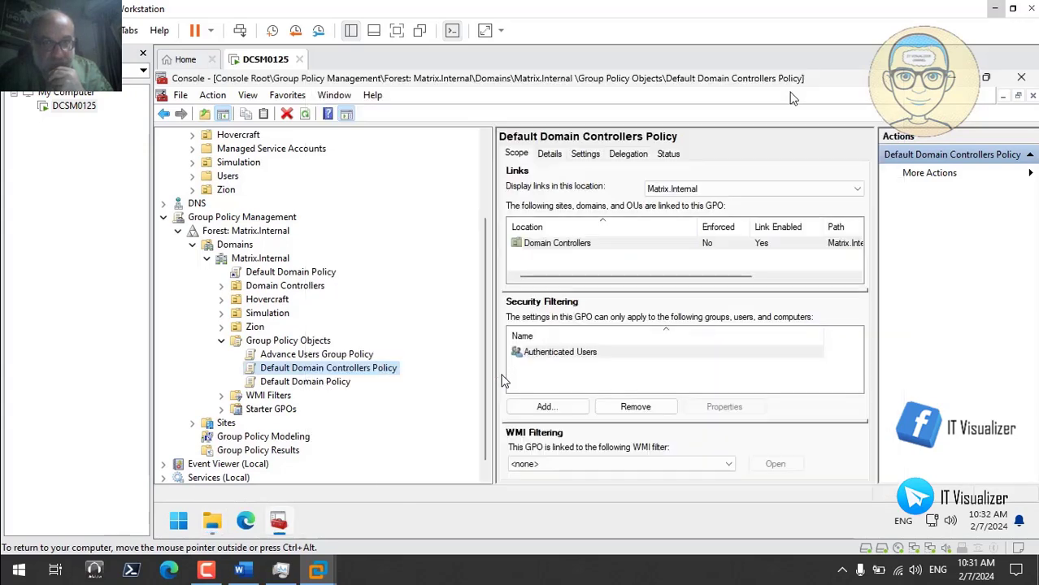
{"action": "right_click", "coordinate": [325, 343]}
{"action": "left_click", "coordinate": [345, 354]}
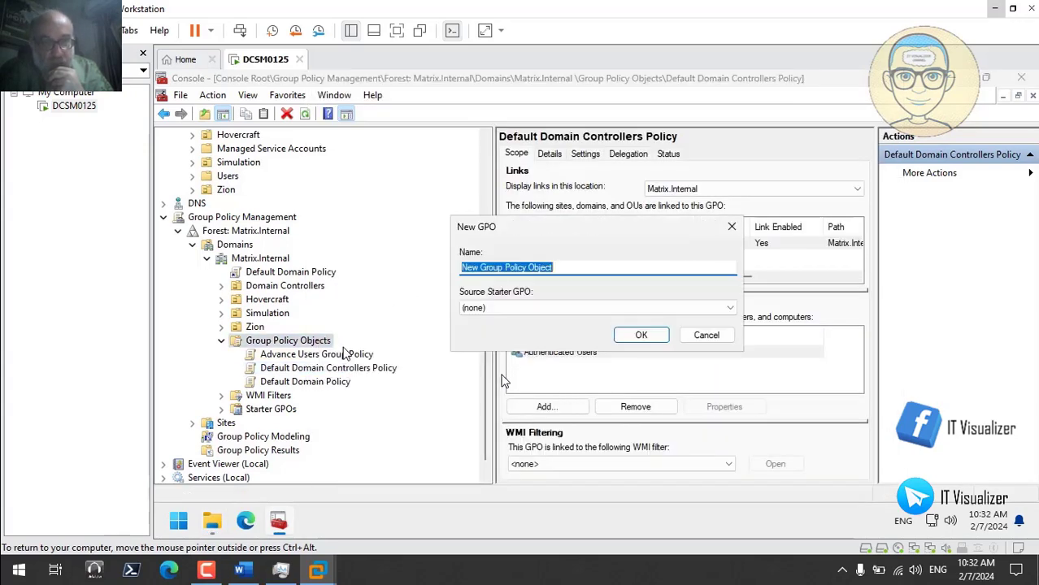
{"action": "type", "text": "Classic Shell Policy Admin"}
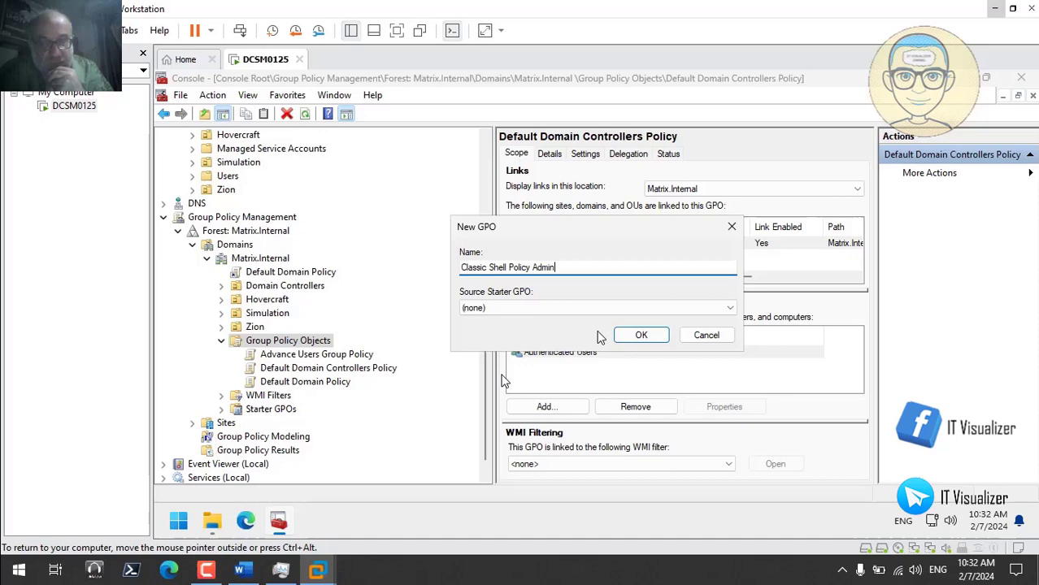
{"action": "left_click", "coordinate": [641, 335]}
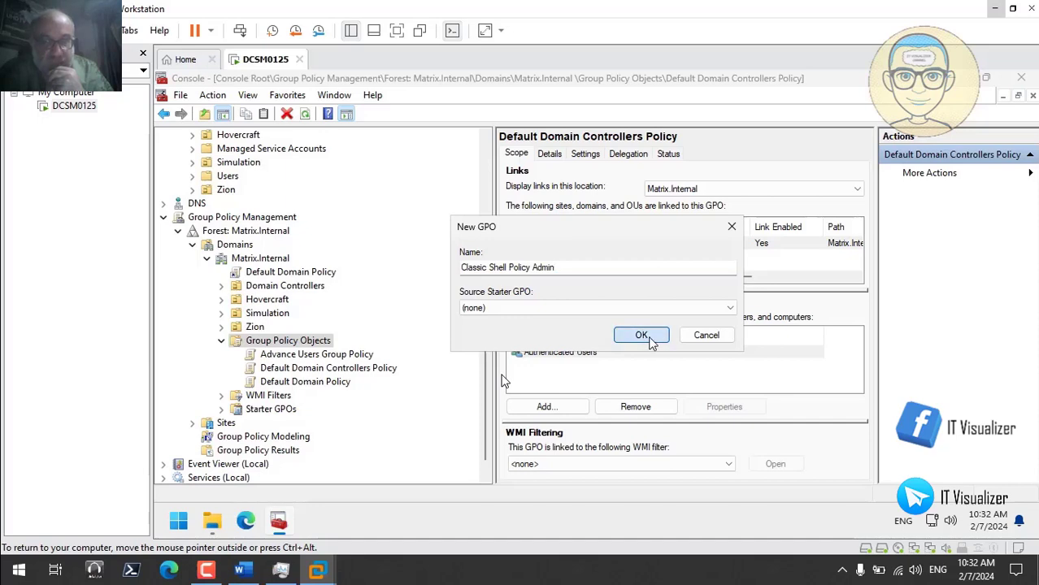
- Copy the Classic Shell Policy Limited report name and create a GPO with that name
{"action": "left_click", "coordinate": [210, 525]}
{"action": "left_click", "coordinate": [526, 265]}
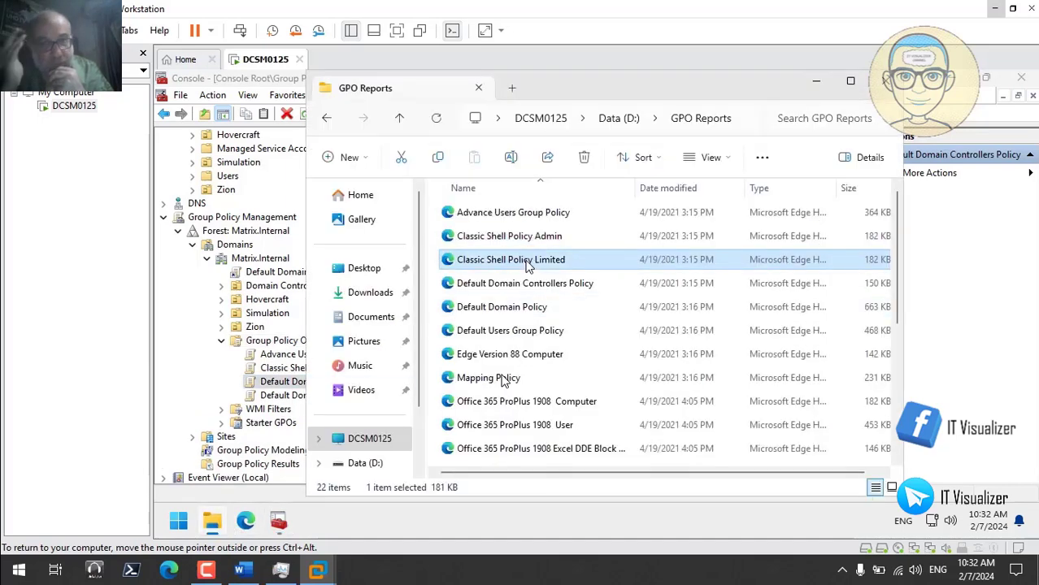
{"action": "right_click", "coordinate": [526, 265]}
{"action": "left_click", "coordinate": [604, 236]}
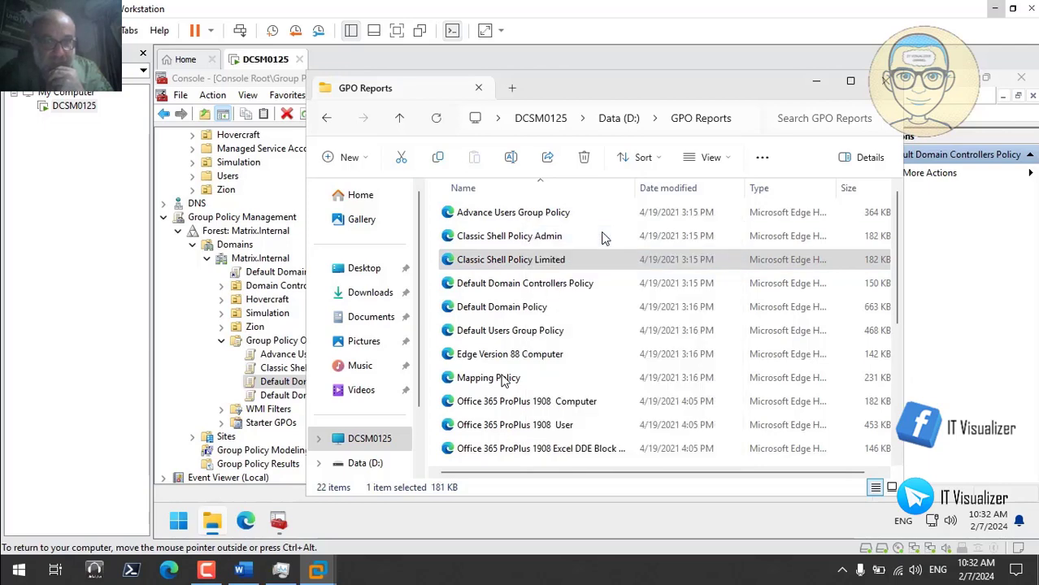
{"action": "left_click", "coordinate": [816, 81]}
{"action": "right_click", "coordinate": [320, 342]}
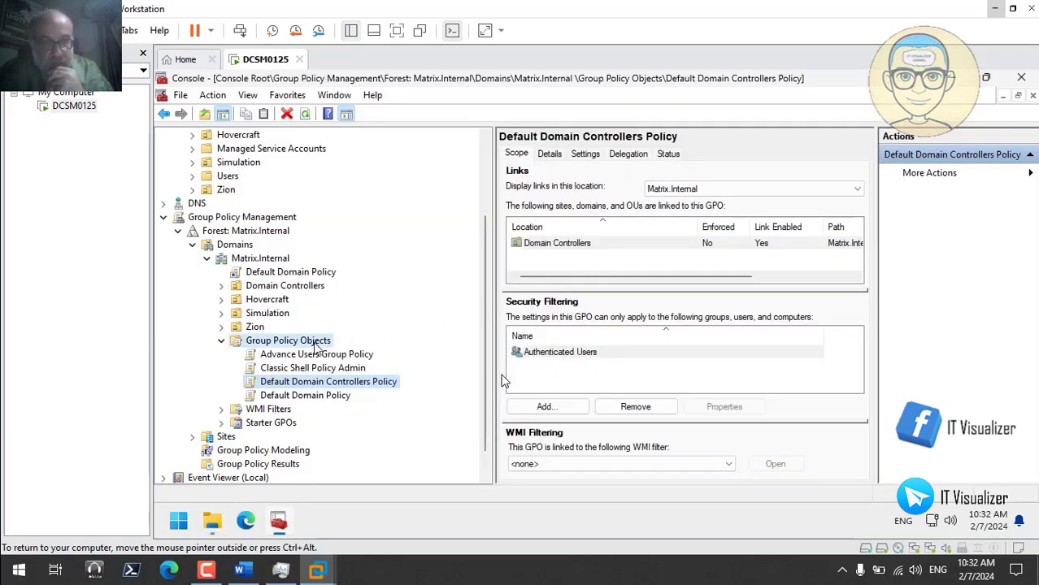
{"action": "left_click", "coordinate": [345, 351]}
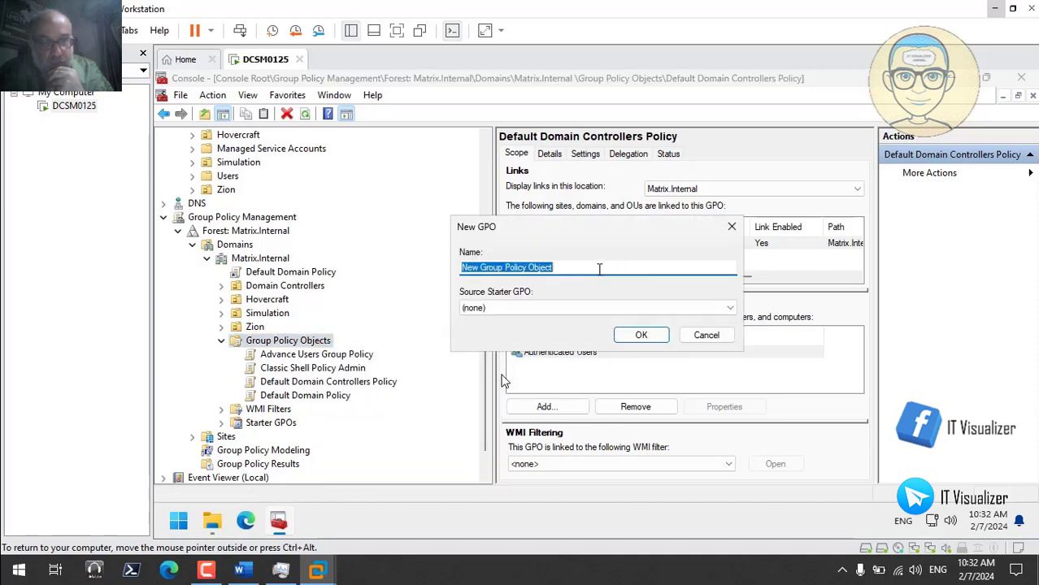
{"action": "type", "text": "Classic Shell Policy Limited"}
{"action": "left_click", "coordinate": [639, 335]}
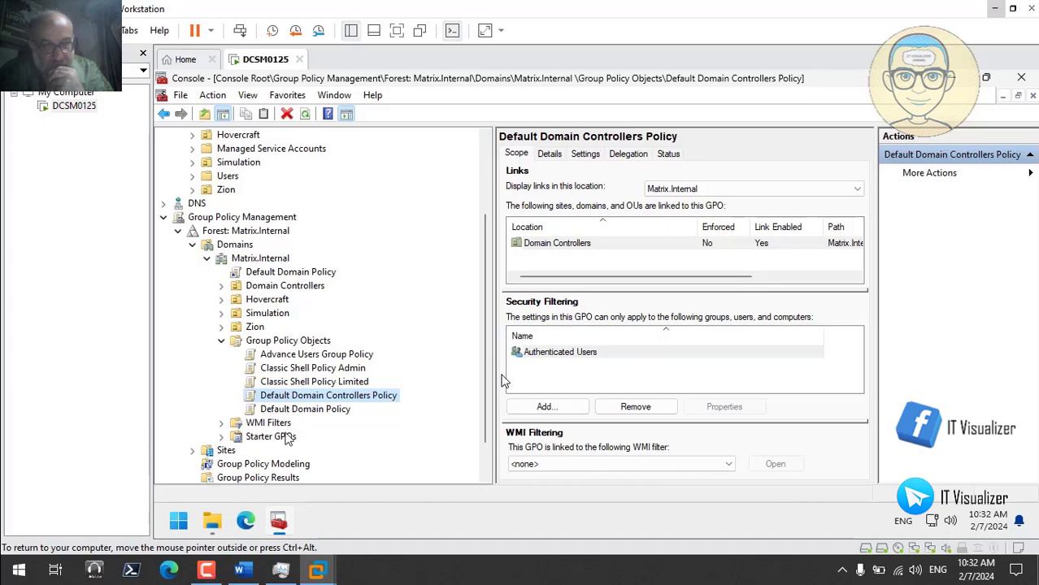
- Copy the Default Users Group Policy report name and create a GPO with that name
{"action": "left_click", "coordinate": [213, 520]}
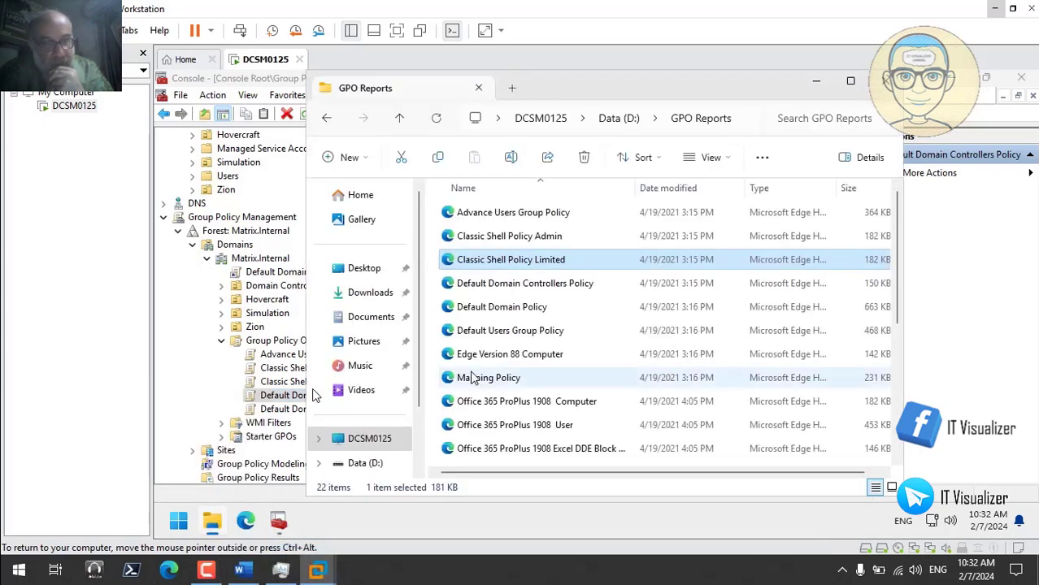
{"action": "right_click", "coordinate": [505, 334]}
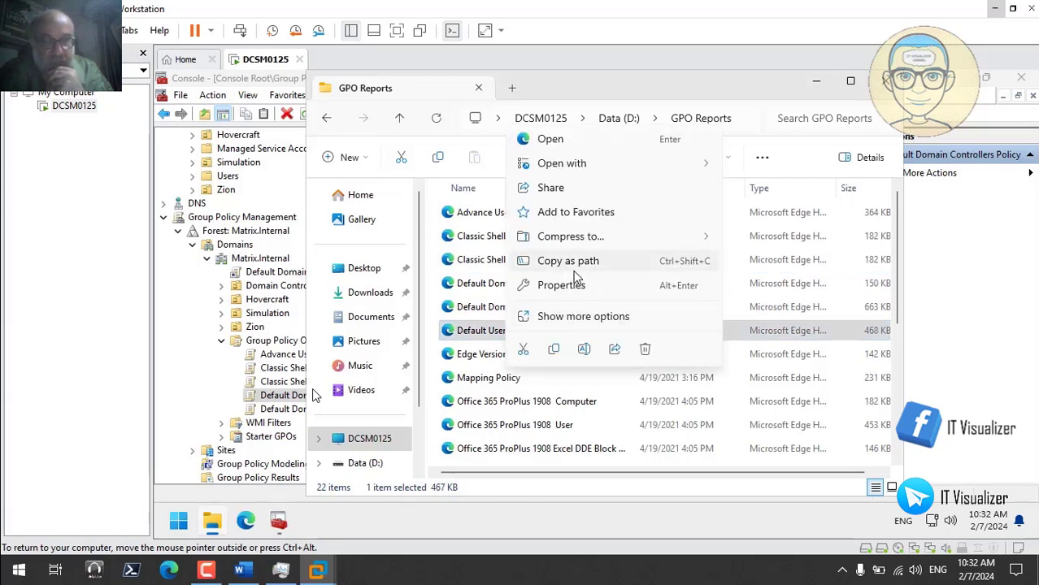
{"action": "left_click", "coordinate": [584, 350]}
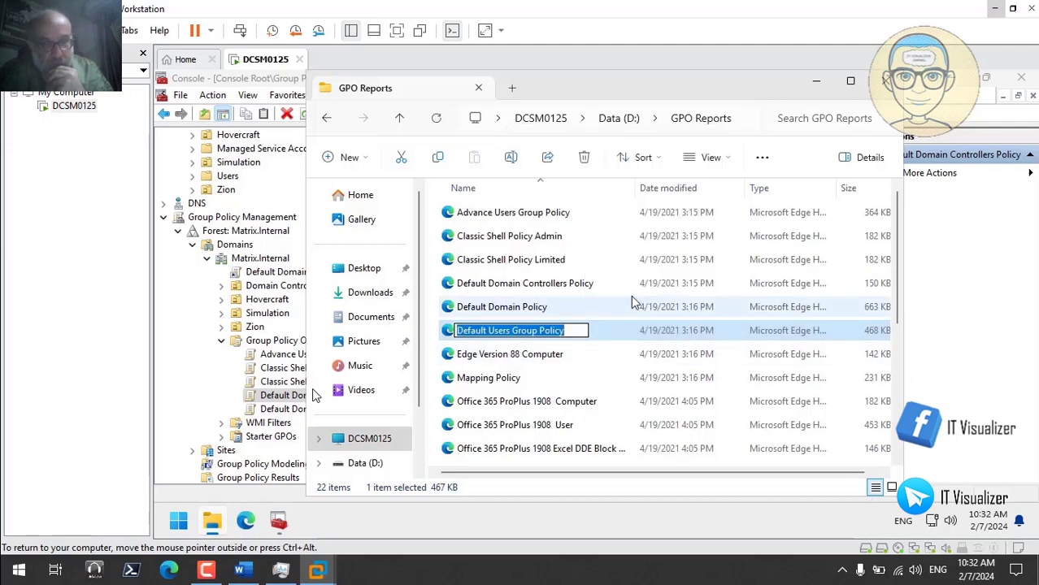
{"action": "left_click", "coordinate": [815, 83]}
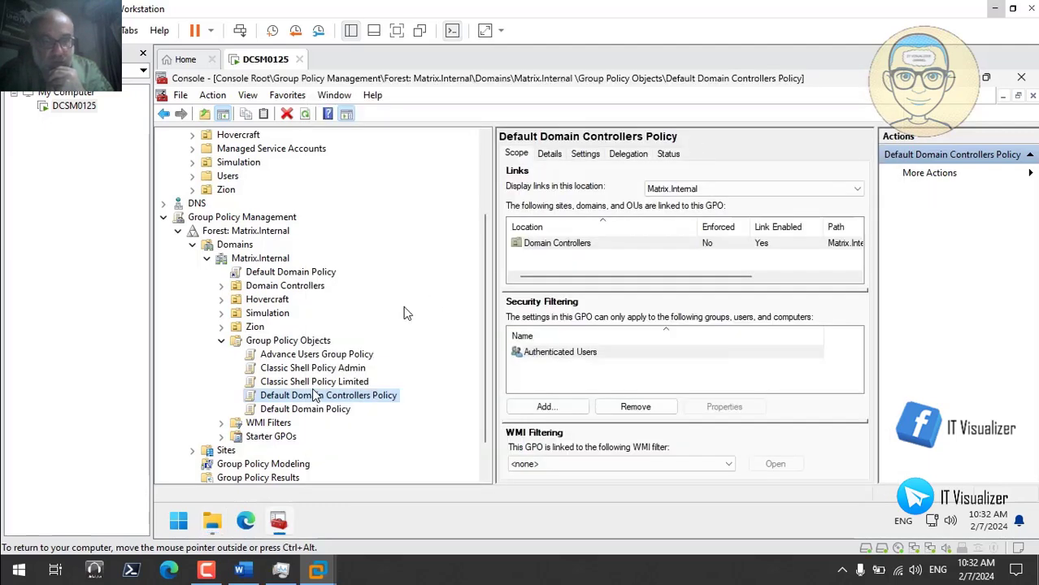
{"action": "right_click", "coordinate": [301, 341]}
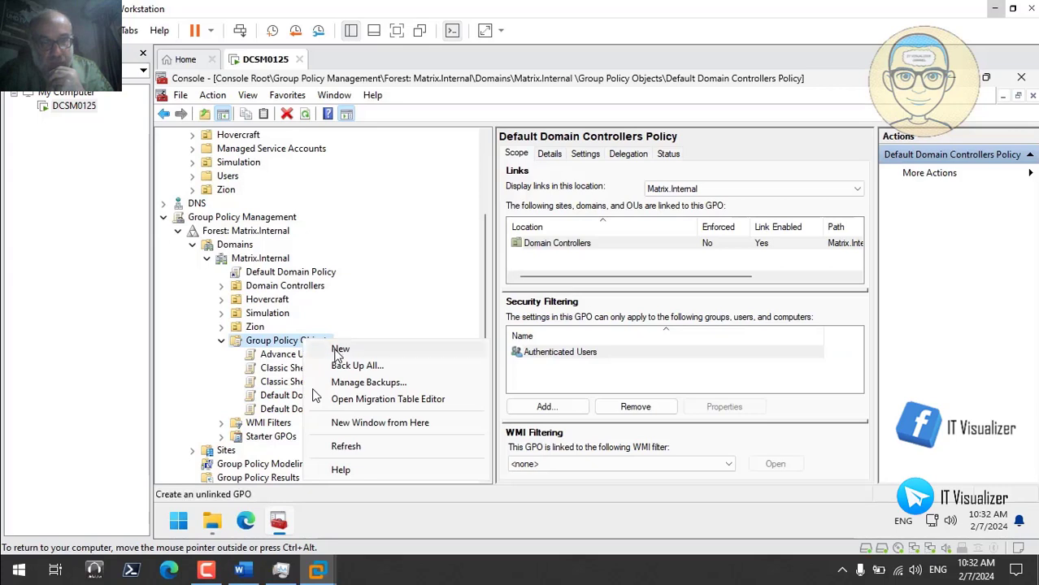
{"action": "left_click", "coordinate": [342, 351]}
{"action": "type", "text": "Default Users Group Policy"}
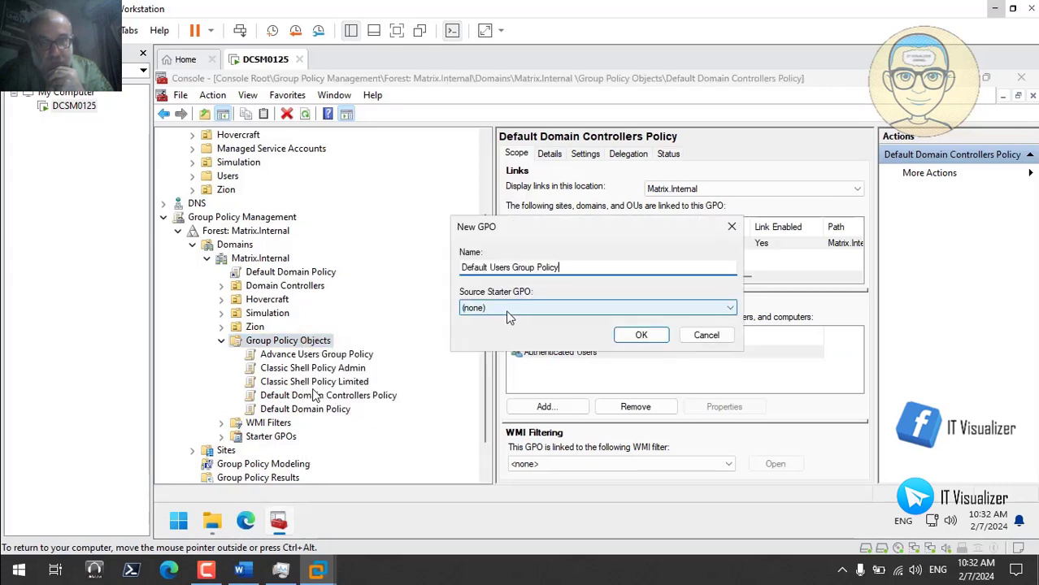
{"action": "left_click", "coordinate": [655, 340]}
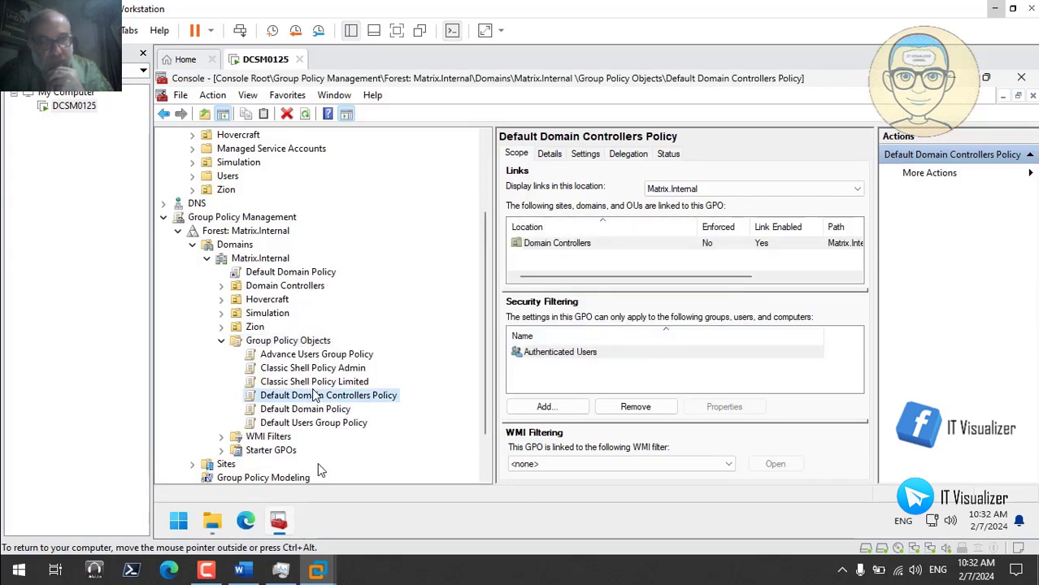
{"action": "mouse_move", "coordinate": [216, 524]}
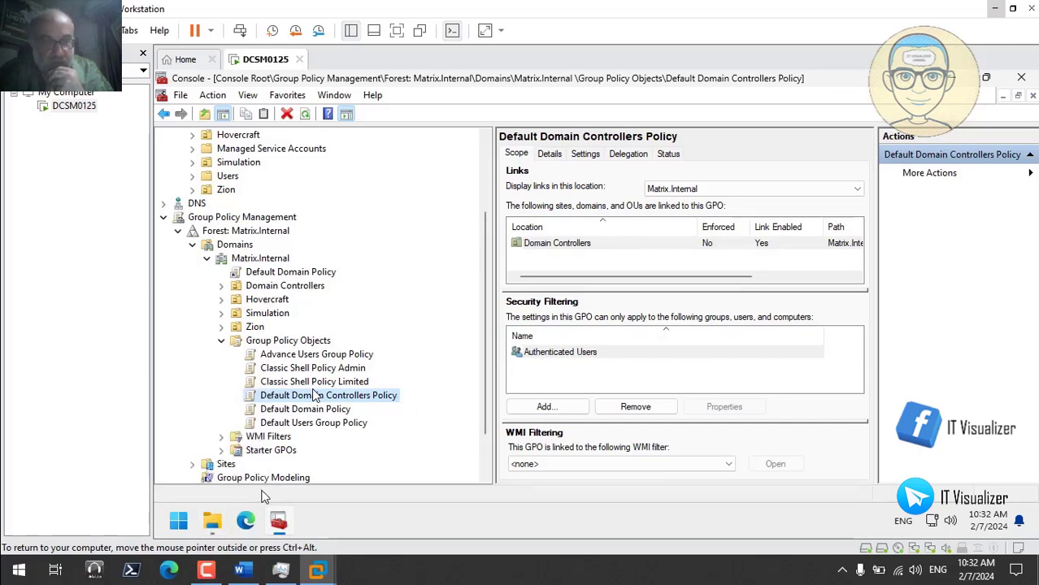
- Create a new GPO named 'Mapping Policy', copying the name from its report file
{"action": "left_click", "coordinate": [215, 524]}
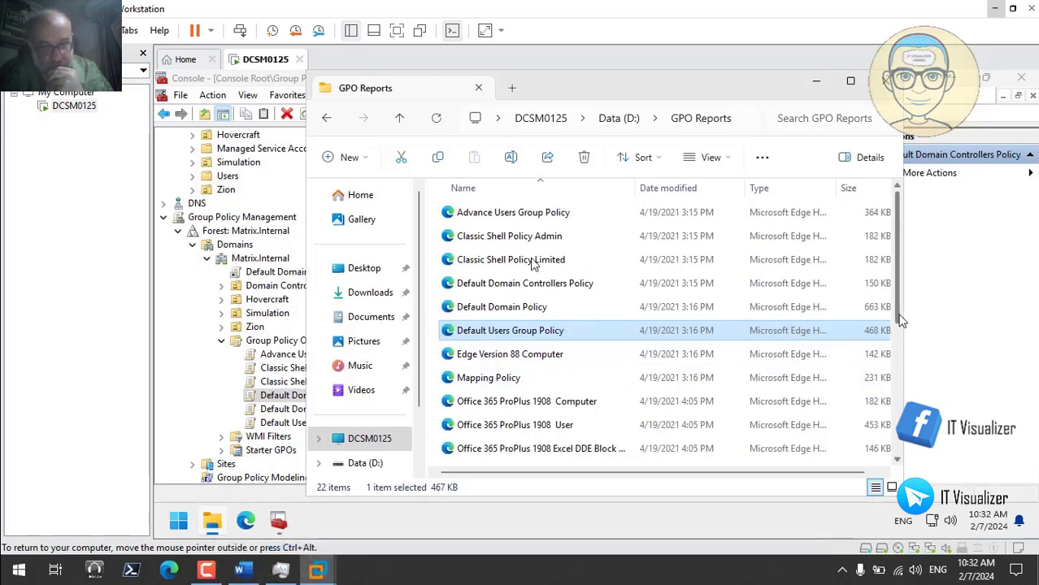
{"action": "left_click_drag", "start_coordinate": [897, 323], "coordinate": [900, 376]}
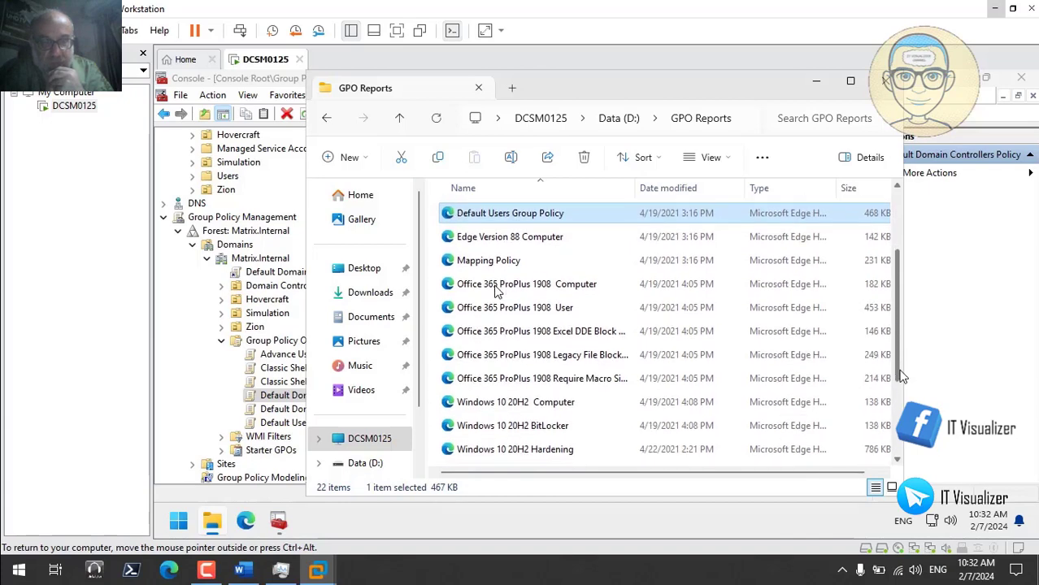
{"action": "right_click", "coordinate": [476, 262]}
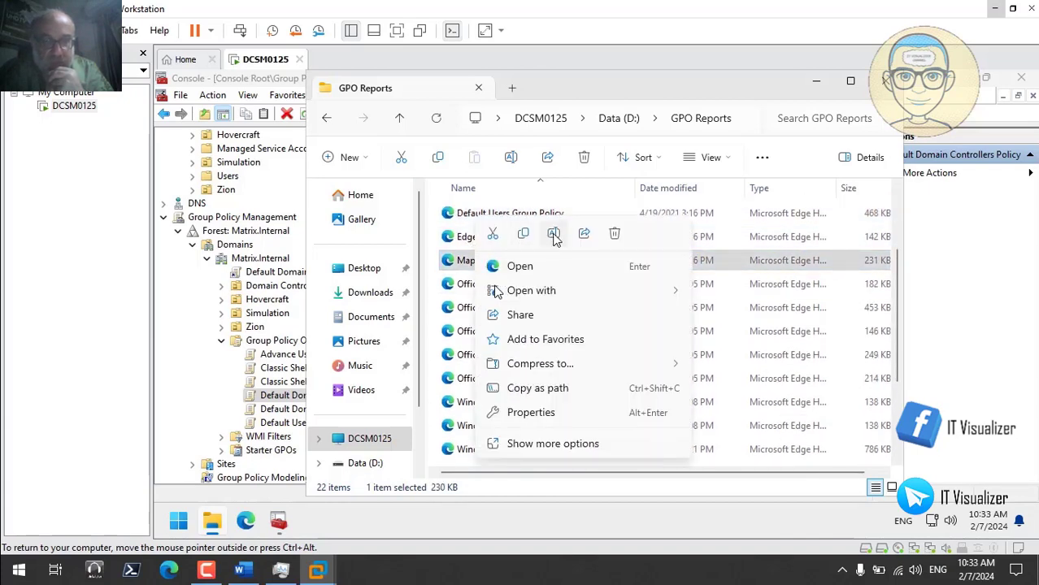
{"action": "left_click", "coordinate": [553, 234]}
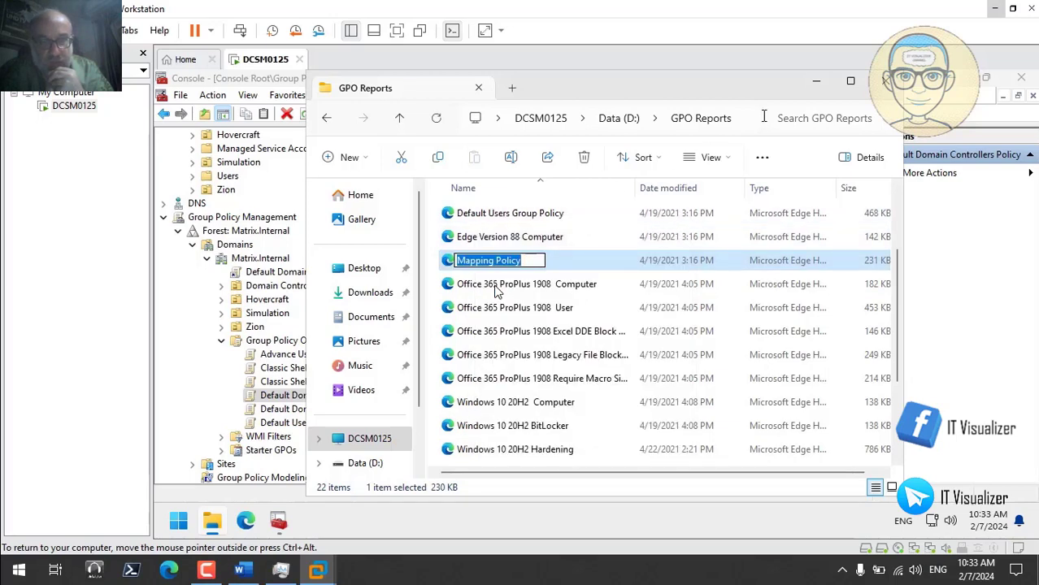
{"action": "left_click", "coordinate": [816, 81]}
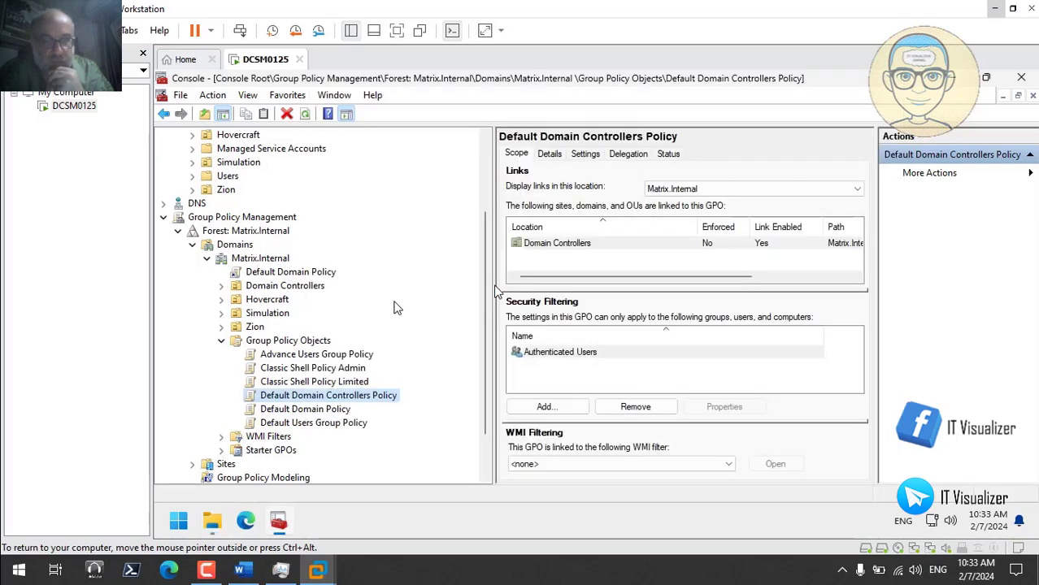
{"action": "right_click", "coordinate": [333, 342]}
{"action": "left_click", "coordinate": [340, 344]}
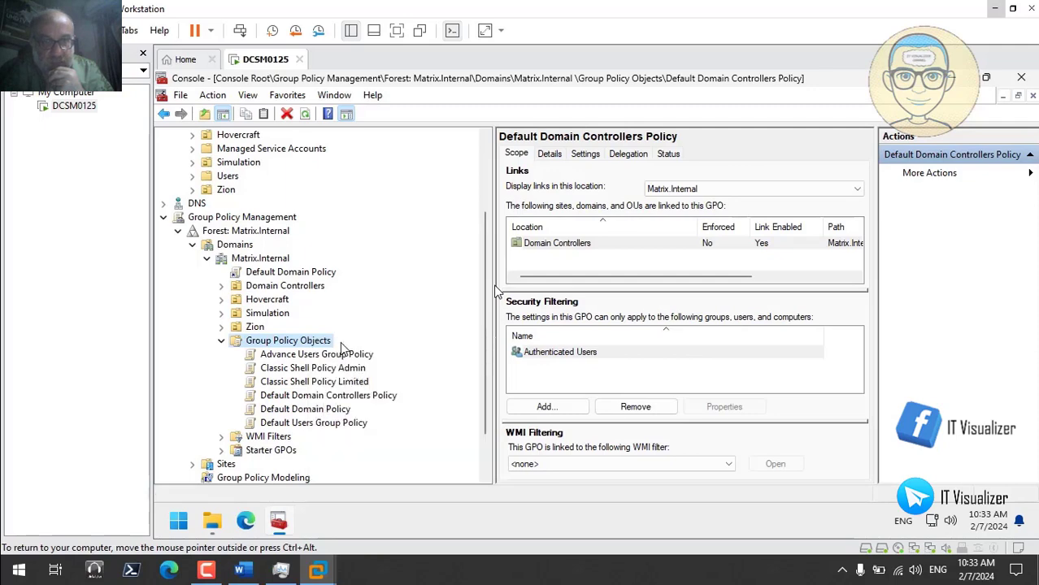
{"action": "type", "text": "Mapping Policy"}
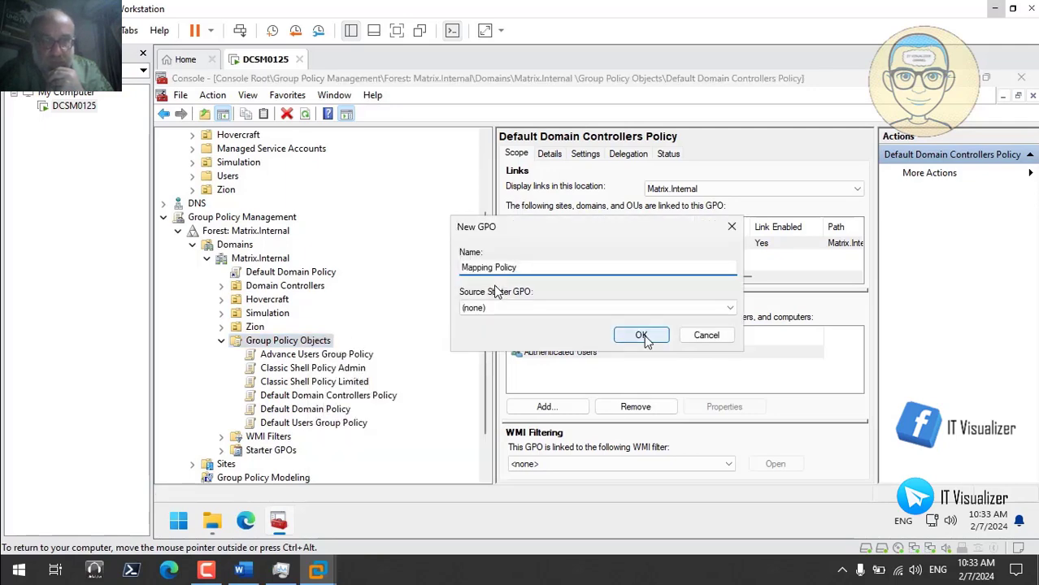
{"action": "left_click", "coordinate": [643, 336]}
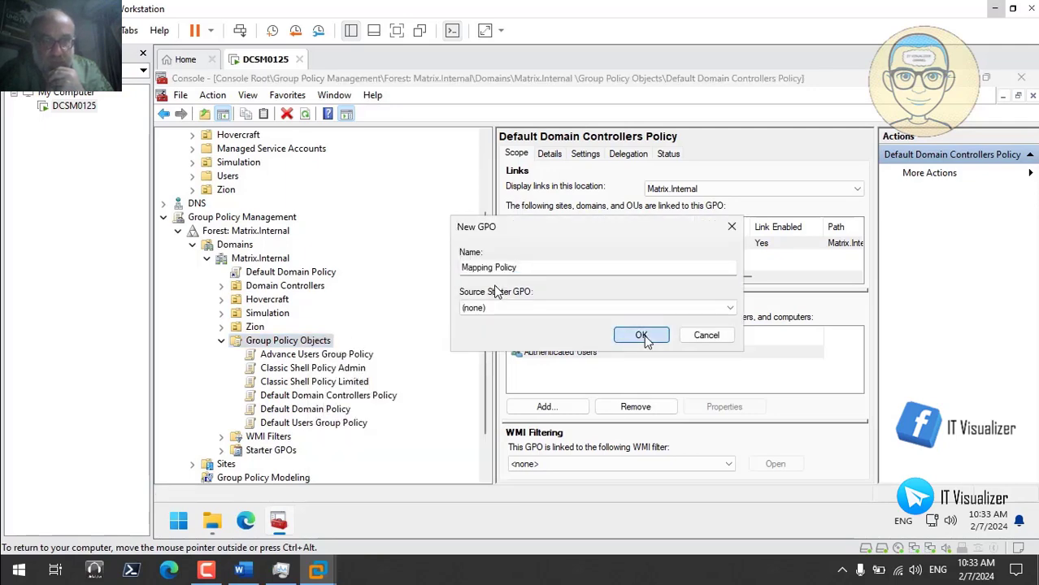
- Create a new GPO named 'WSUS Policy', copying the name from its report file
{"action": "left_click", "coordinate": [214, 520]}
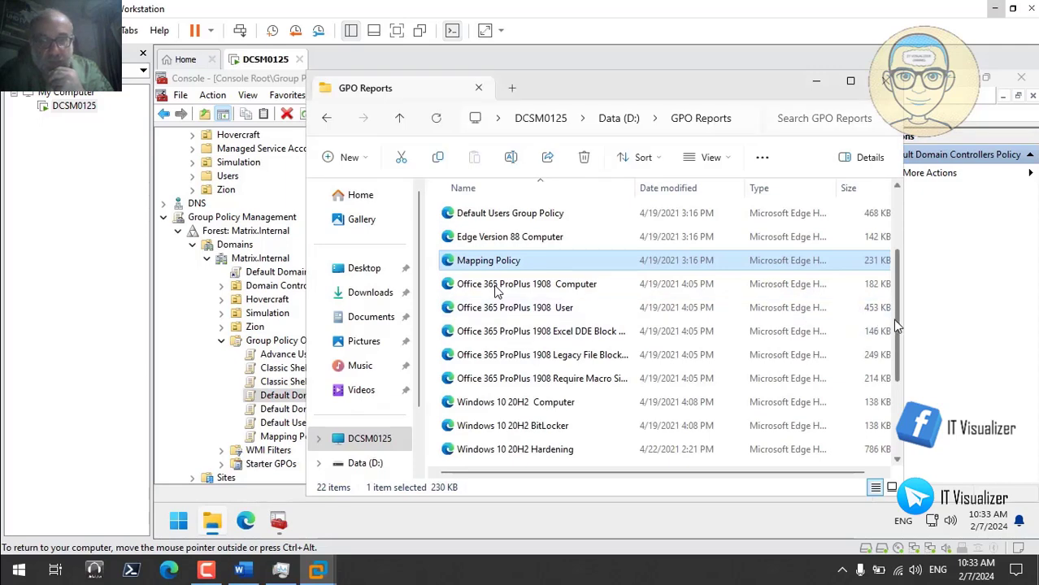
{"action": "left_click_drag", "start_coordinate": [897, 325], "coordinate": [894, 411]}
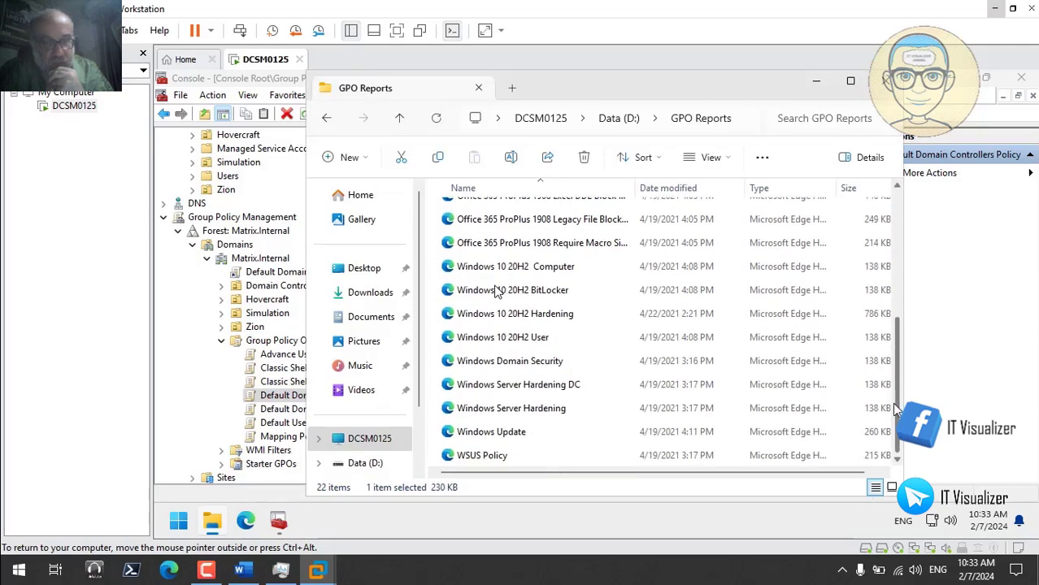
{"action": "left_click", "coordinate": [492, 457]}
{"action": "right_click", "coordinate": [492, 458]}
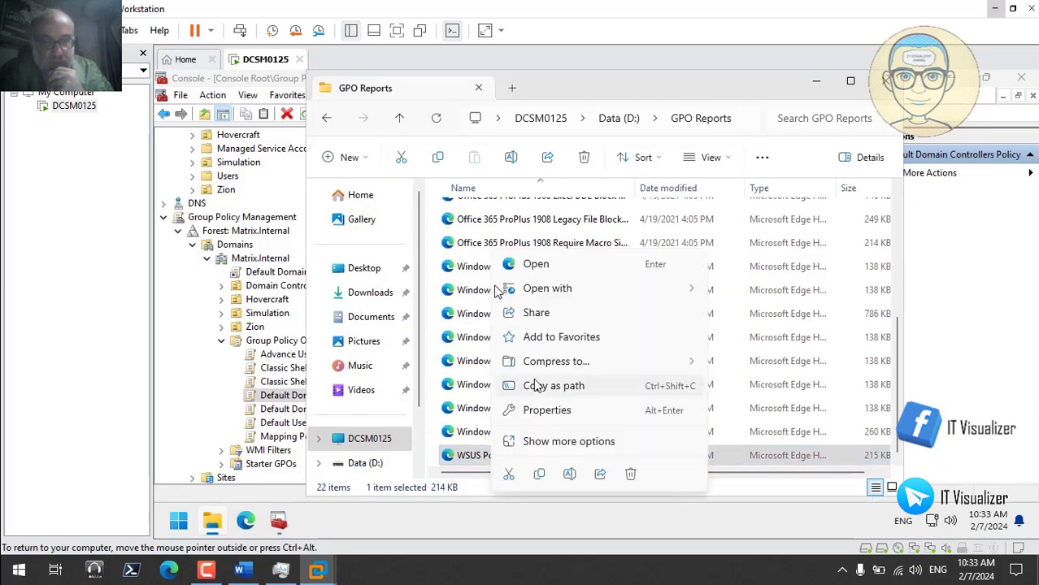
{"action": "left_click", "coordinate": [570, 475]}
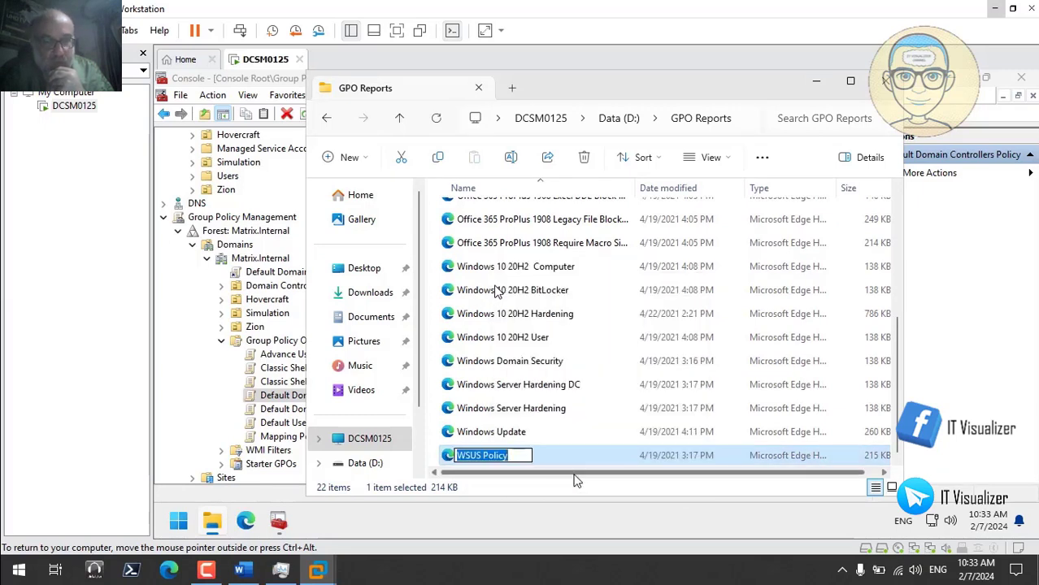
{"action": "left_click", "coordinate": [817, 80]}
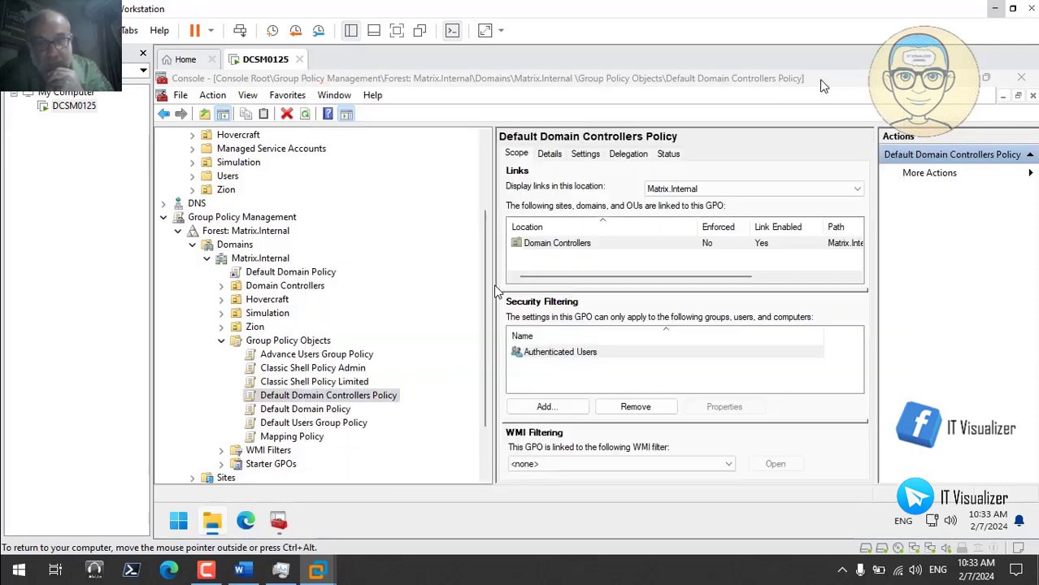
{"action": "right_click", "coordinate": [291, 343]}
{"action": "left_click", "coordinate": [284, 353]}
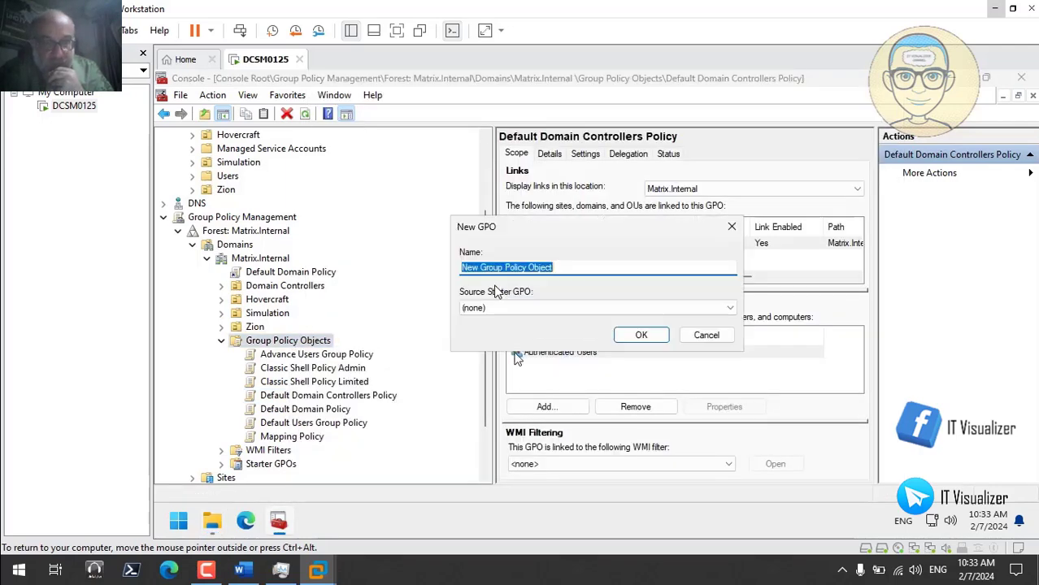
{"action": "type", "text": "WSUS Policy"}
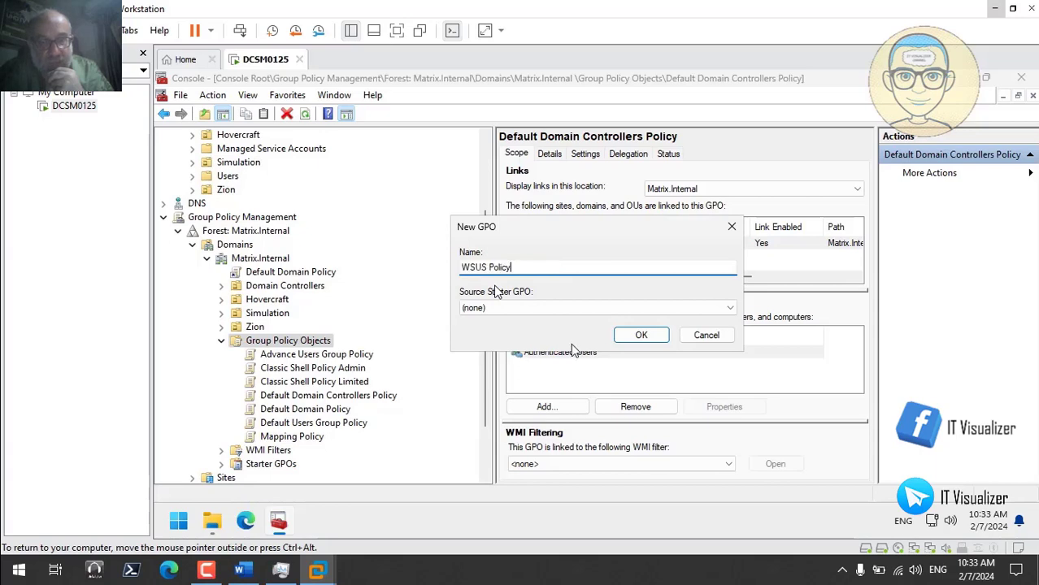
{"action": "left_click", "coordinate": [641, 335]}
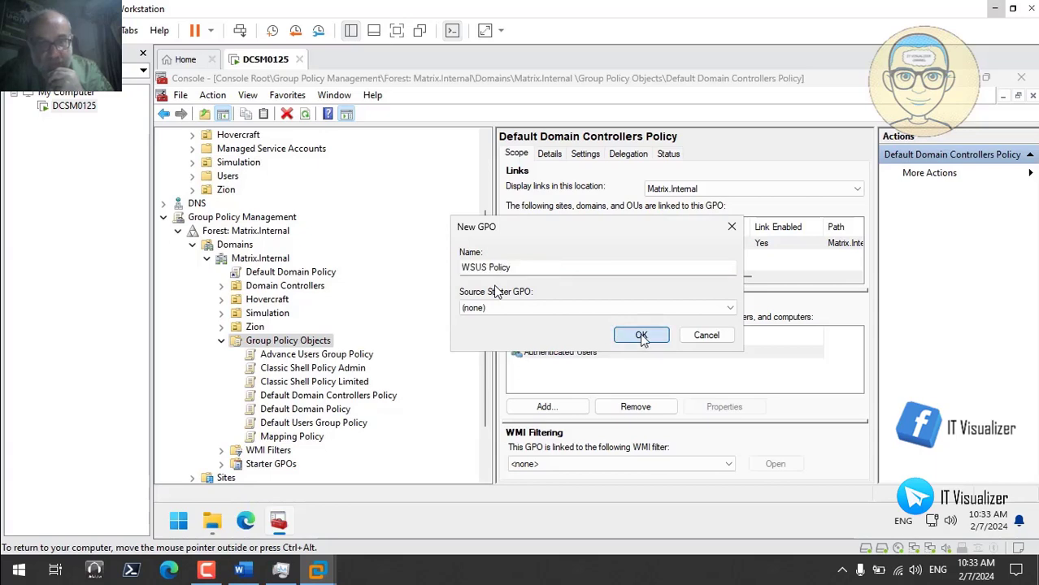
- Close the GPO Reports folder window
{"action": "left_click", "coordinate": [211, 521]}
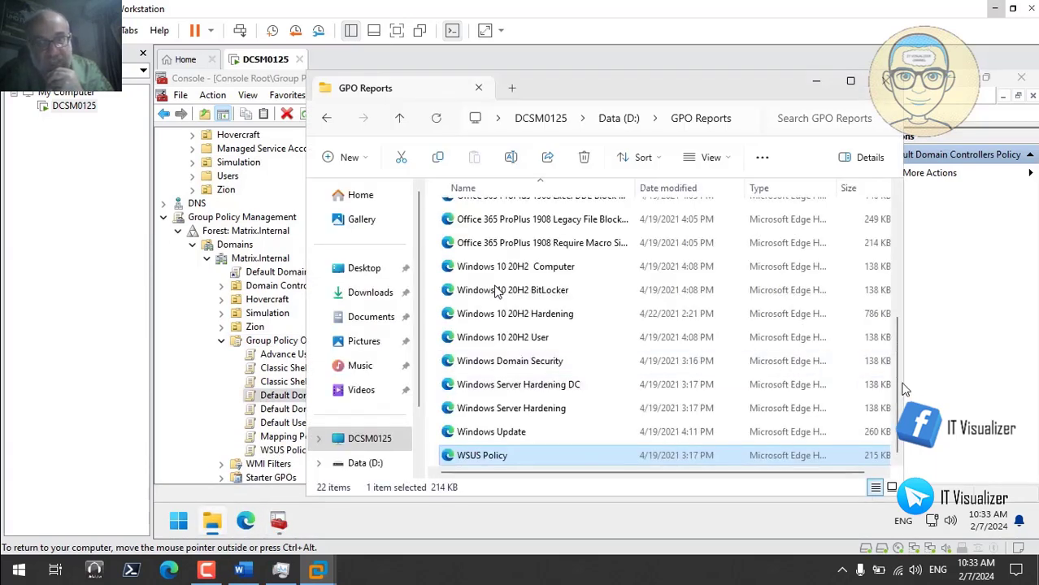
{"action": "left_click_drag", "start_coordinate": [900, 394], "coordinate": [904, 231]}
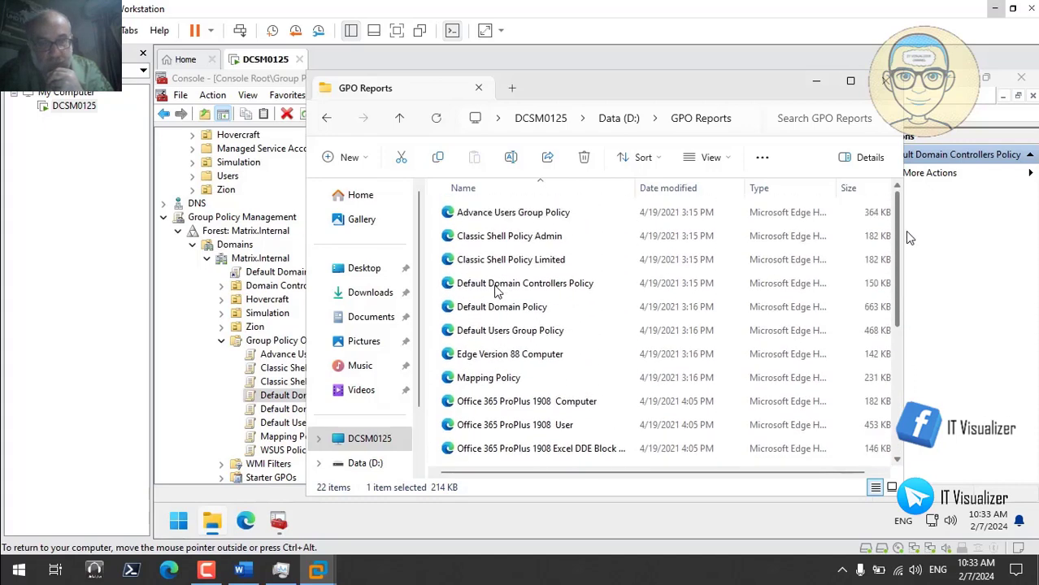
{"action": "left_click", "coordinate": [888, 85]}
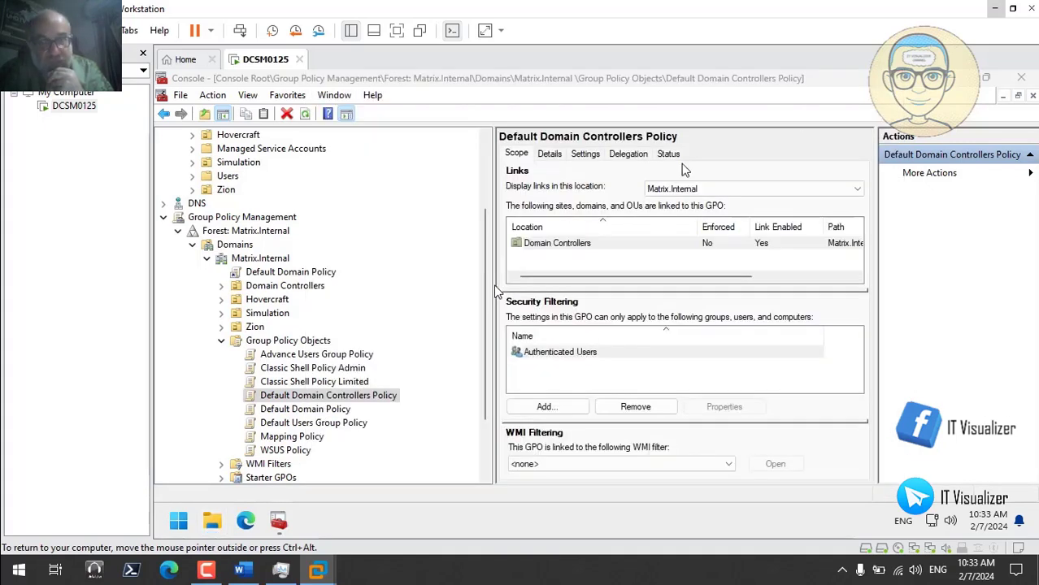
- Close the Group Policy Management console, saving its settings
{"action": "left_click", "coordinate": [1021, 77]}
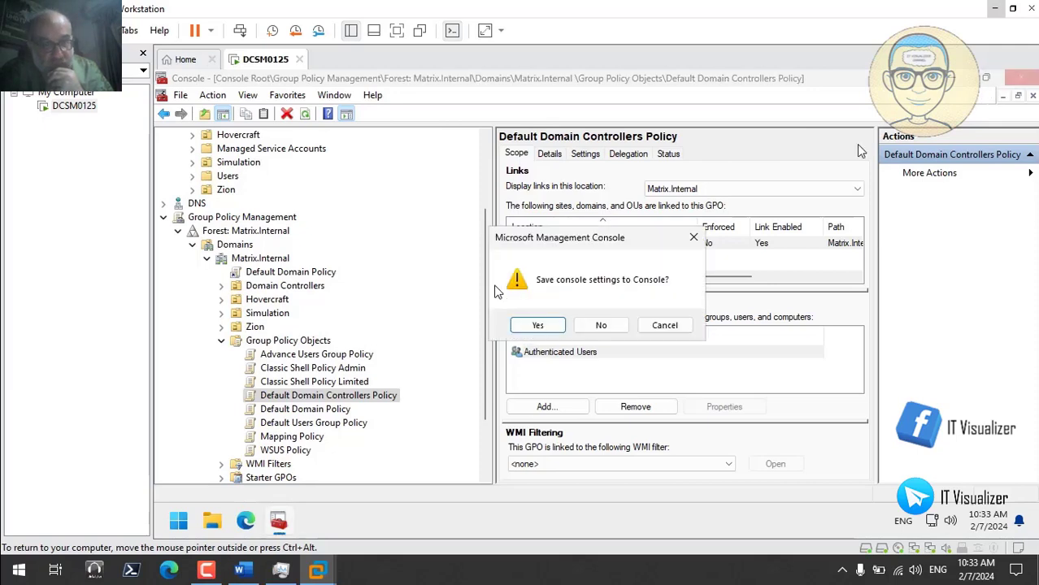
{"action": "left_click", "coordinate": [535, 328]}
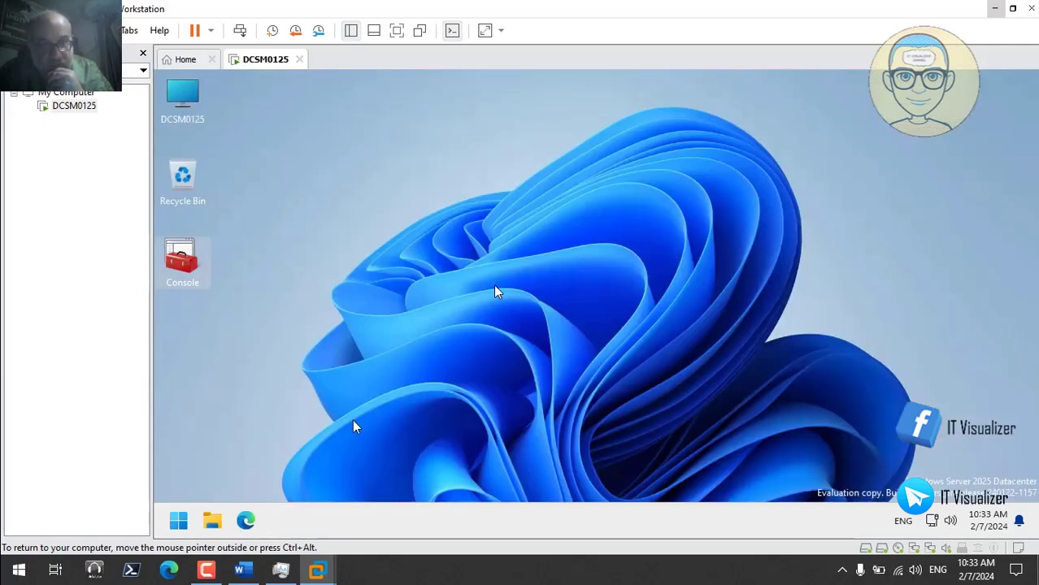
{"action": "left_click", "coordinate": [207, 571]}
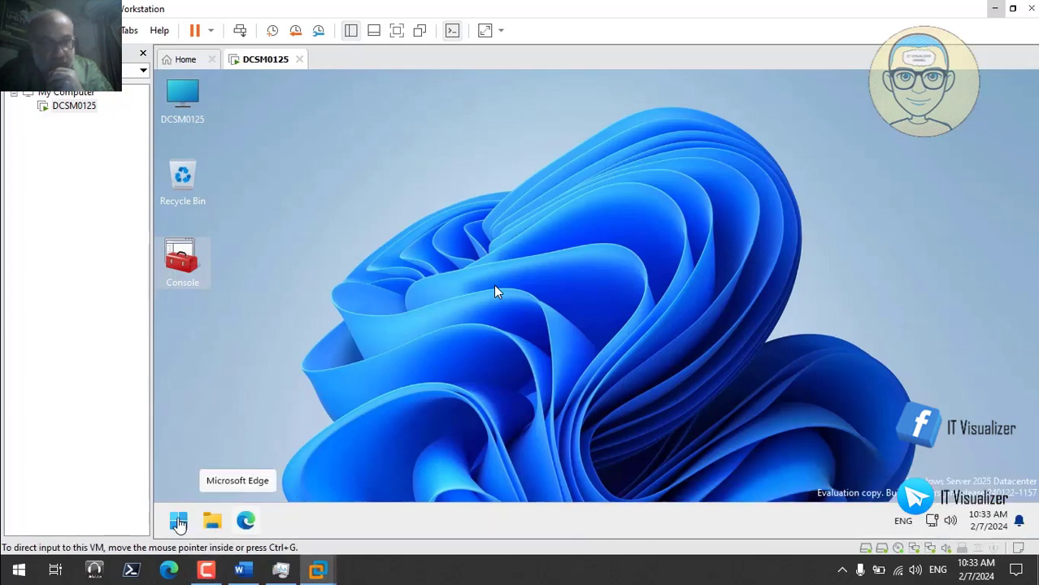
- Shut down the DCSM0125 server from the Start menu and confirm with Continue
{"action": "left_click", "coordinate": [179, 523]}
{"action": "right_click", "coordinate": [179, 522]}
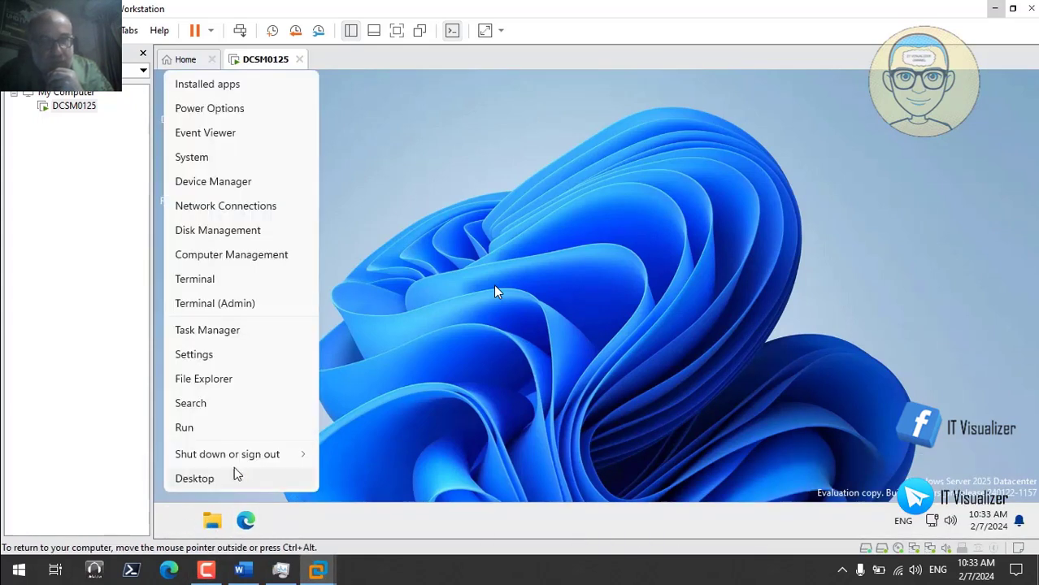
{"action": "mouse_move", "coordinate": [295, 457]}
{"action": "left_click", "coordinate": [352, 432]}
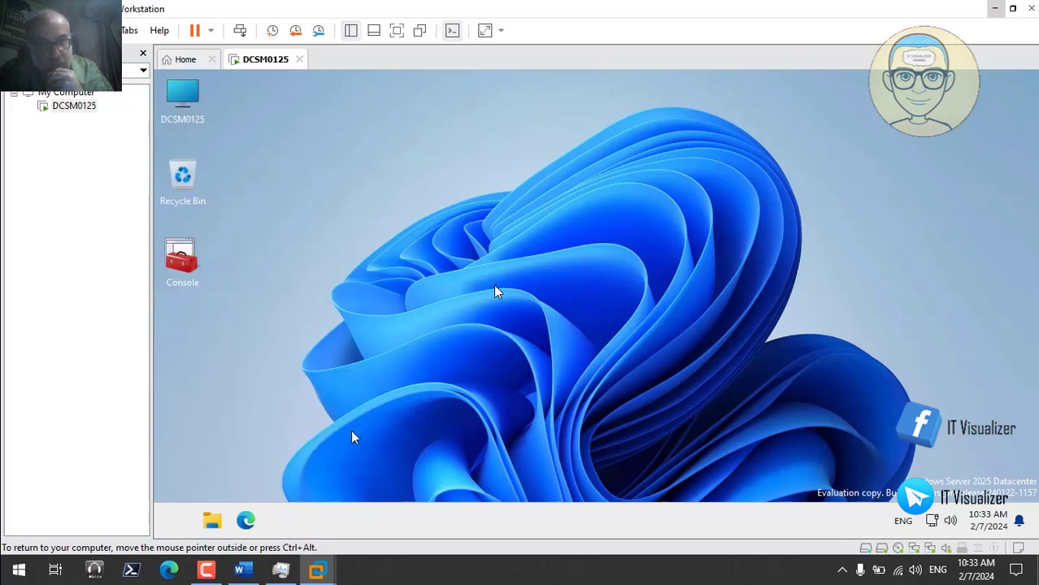
{"action": "left_click", "coordinate": [379, 474]}
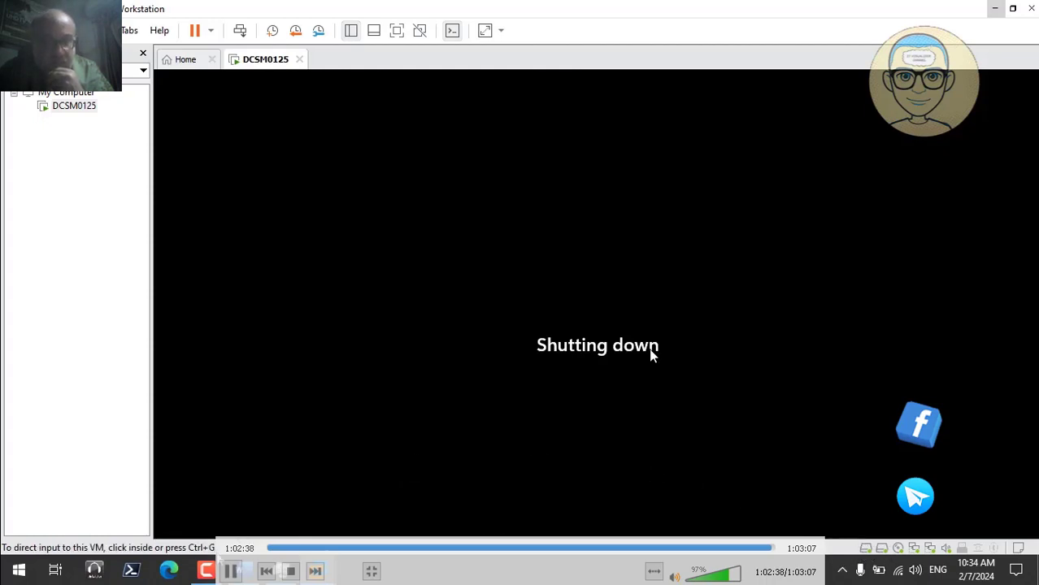
{"action": "left_click", "coordinate": [205, 572]}
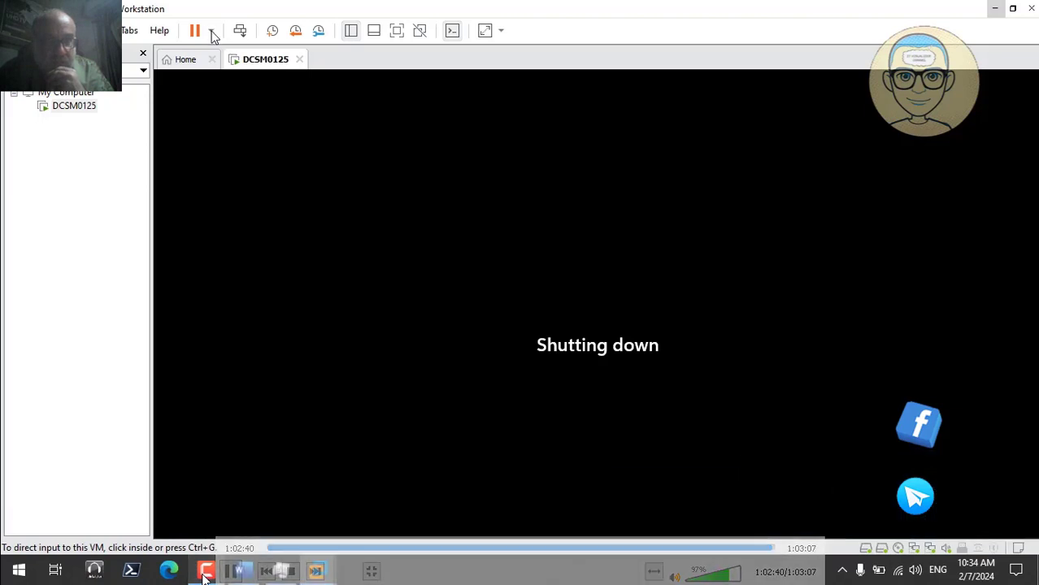